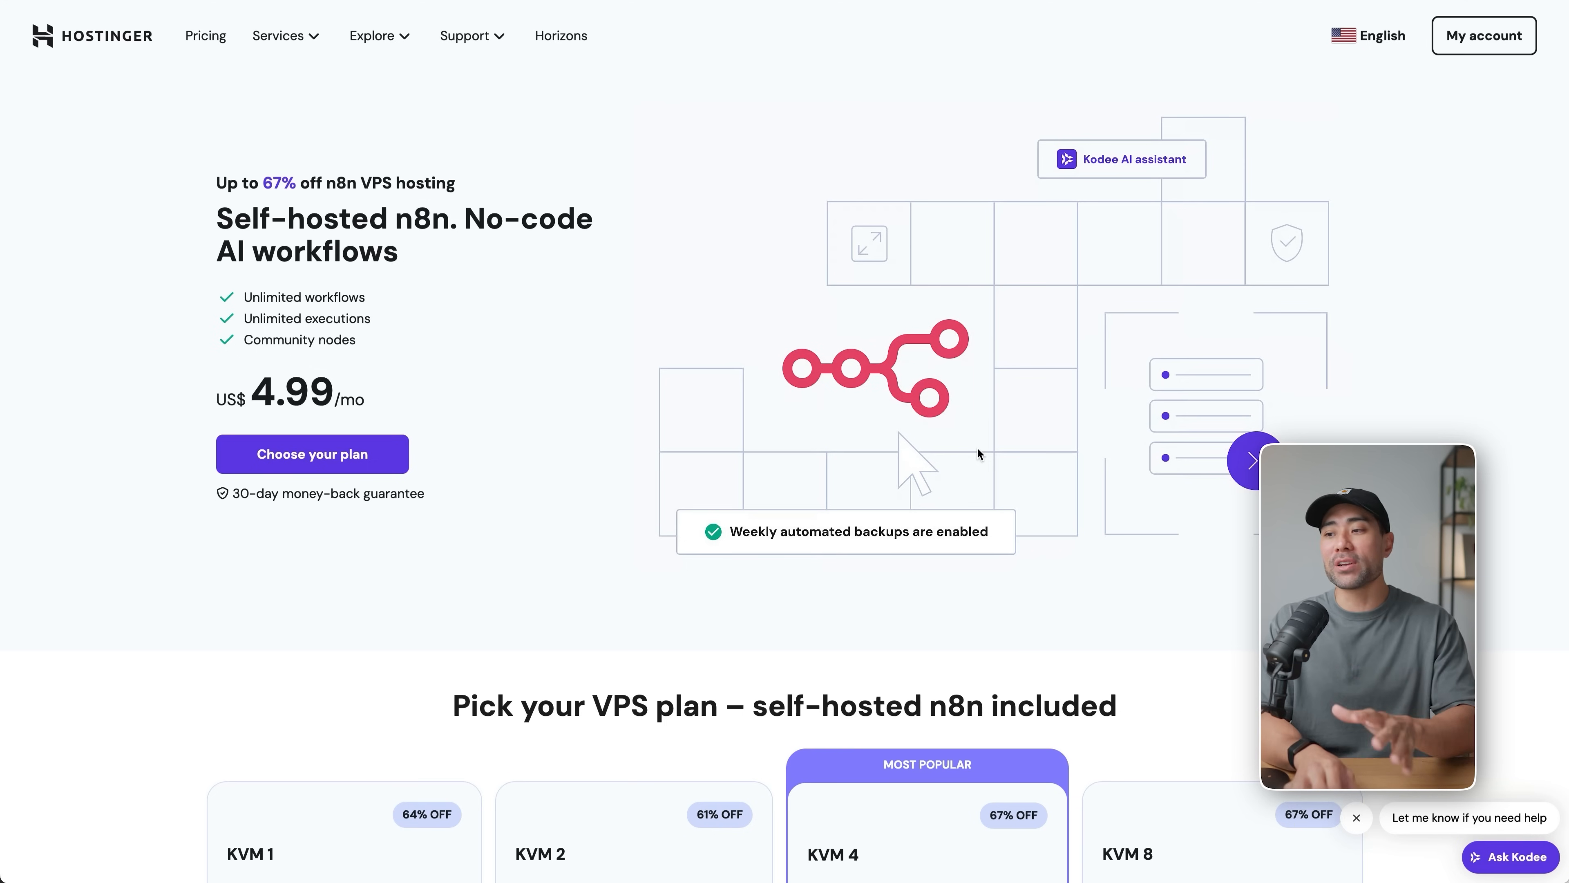
# Choose the KVM 2 VPS plan and check its billing period options, keeping 24 months.
pyautogui.scroll(-5, 978, 454)
pyautogui.scroll(-1, 977, 448)
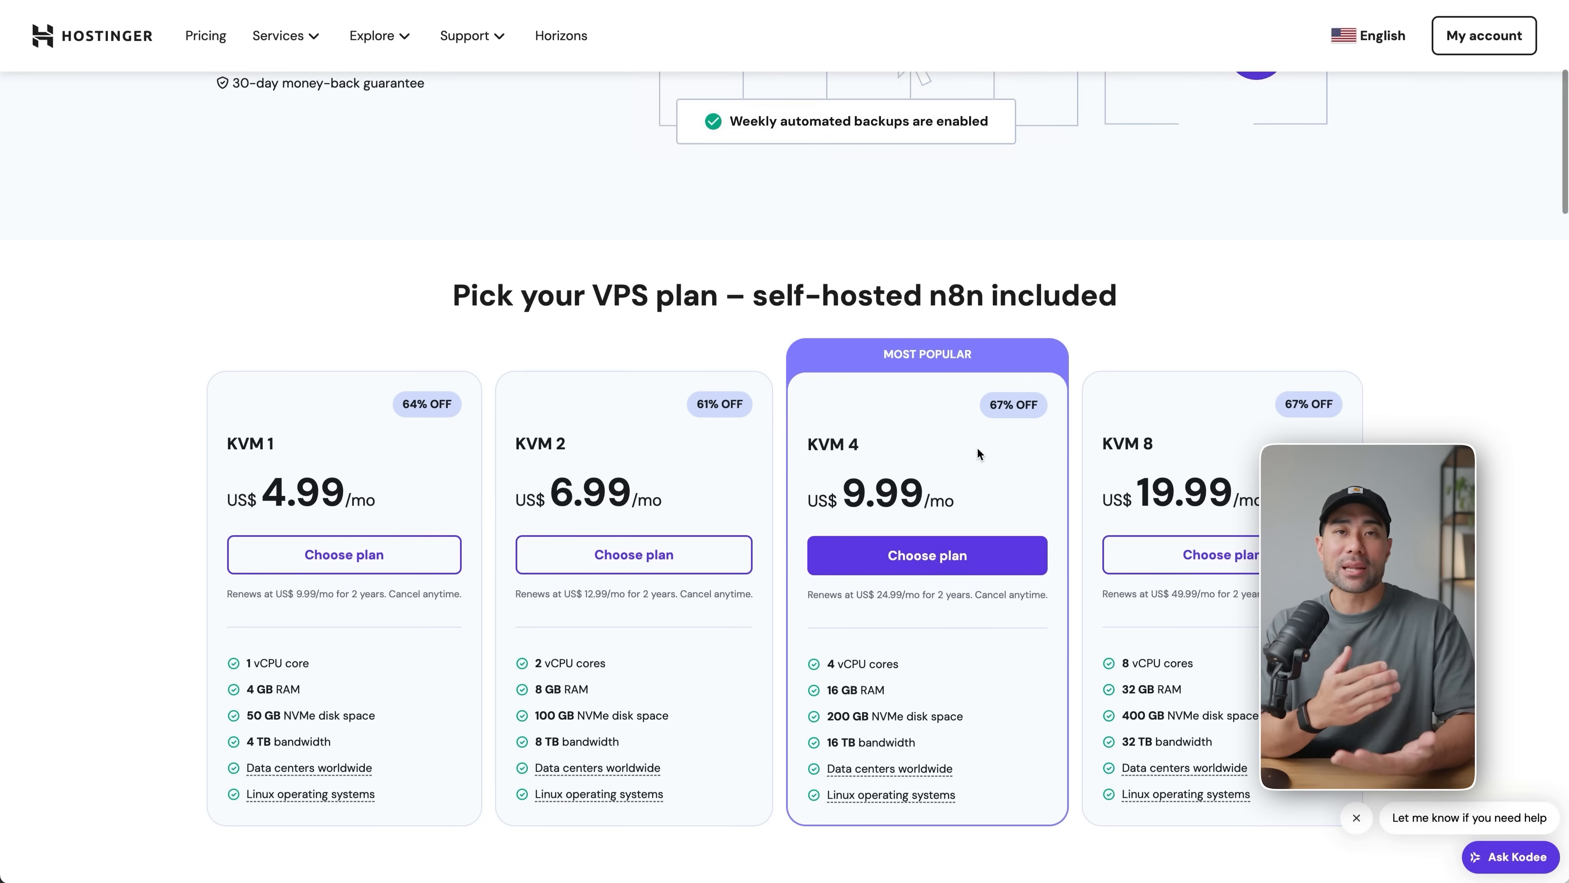
pyautogui.scroll(-2, 978, 453)
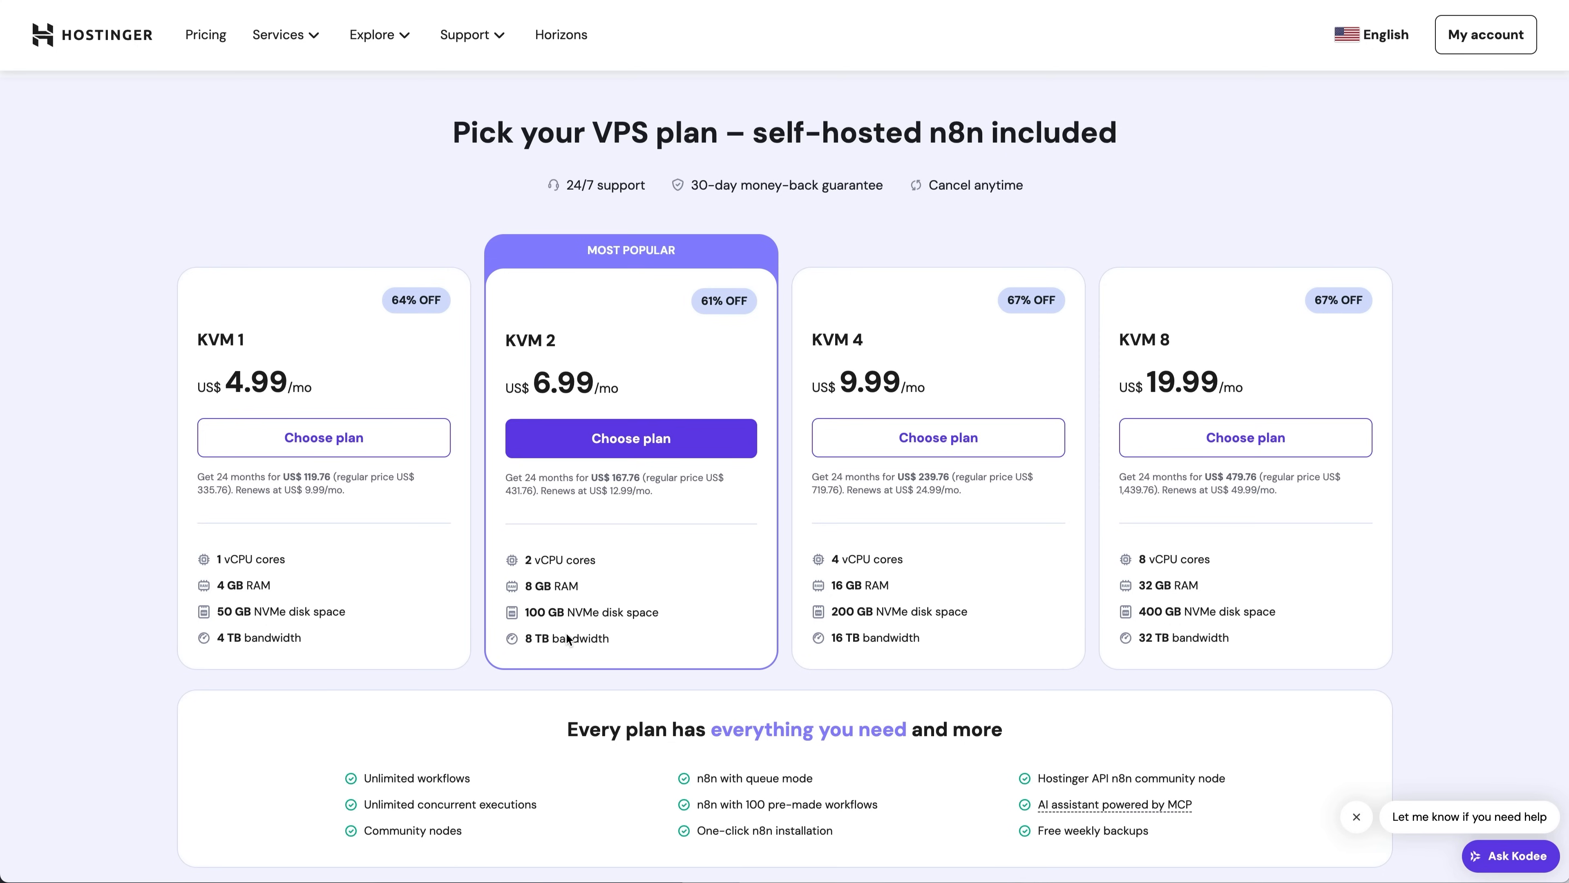
pyautogui.click(646, 439)
pyautogui.click(516, 276)
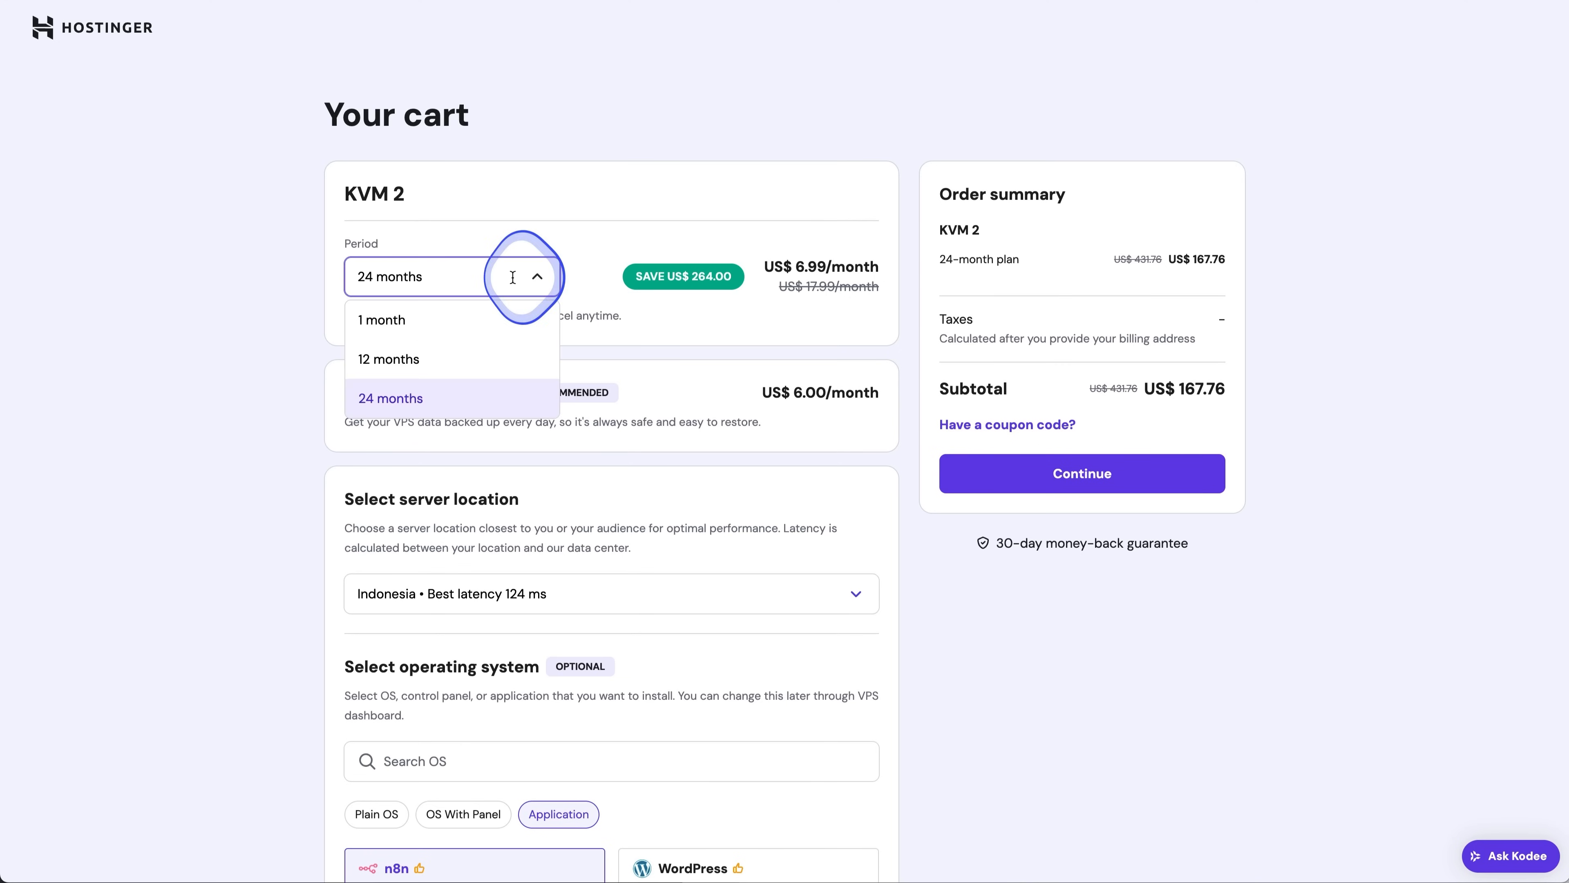
pyautogui.click(820, 229)
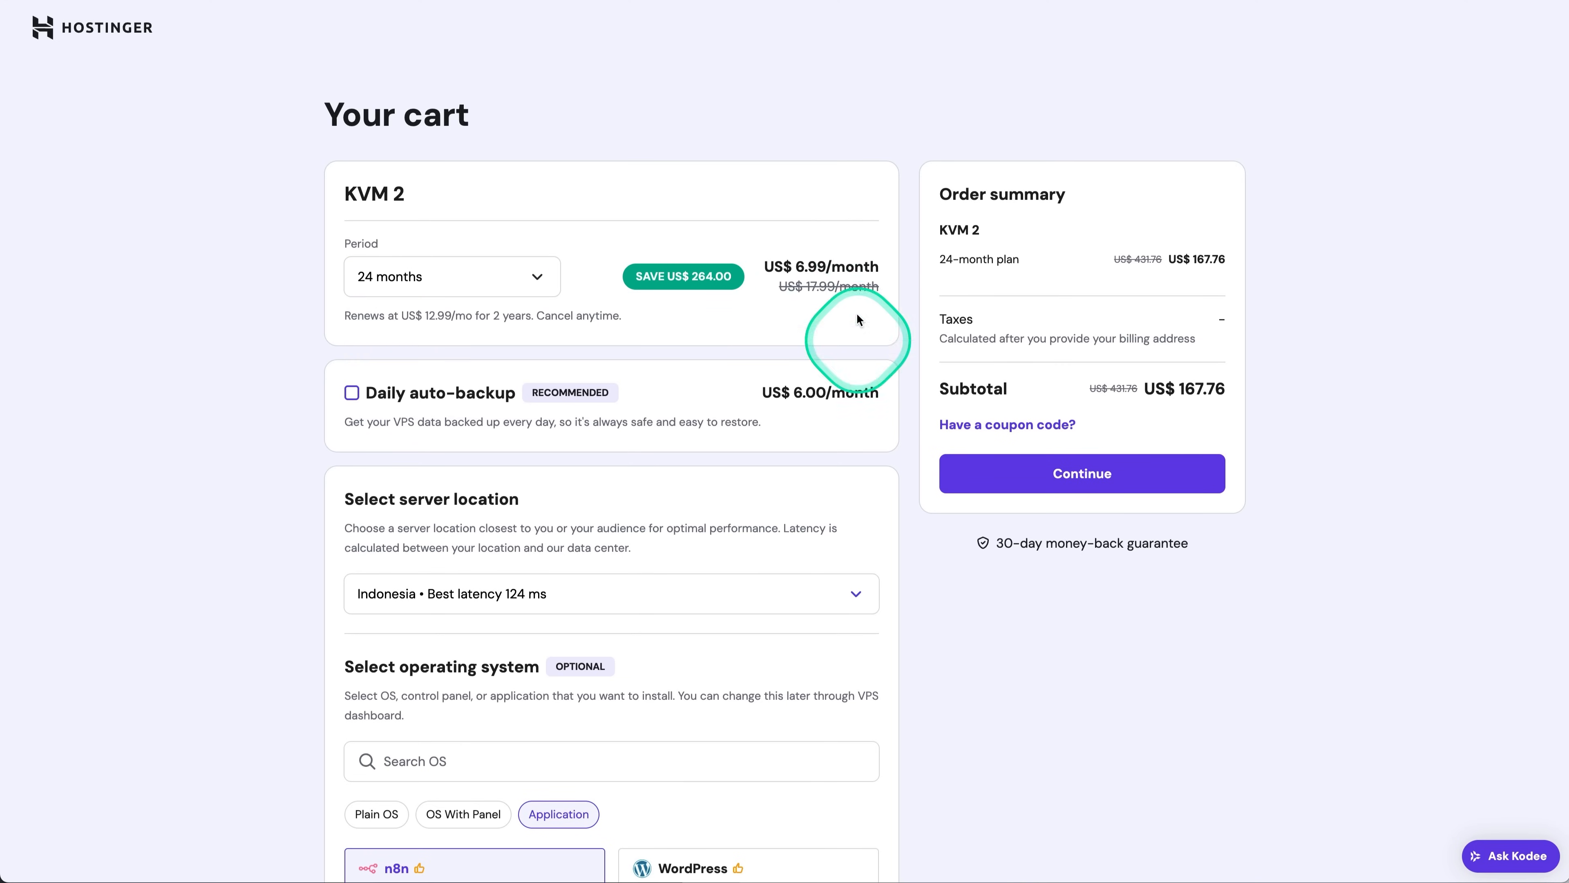
# Set the server location to United States and choose the n8n (+100 workflows) application.
pyautogui.scroll(-5, 761, 377)
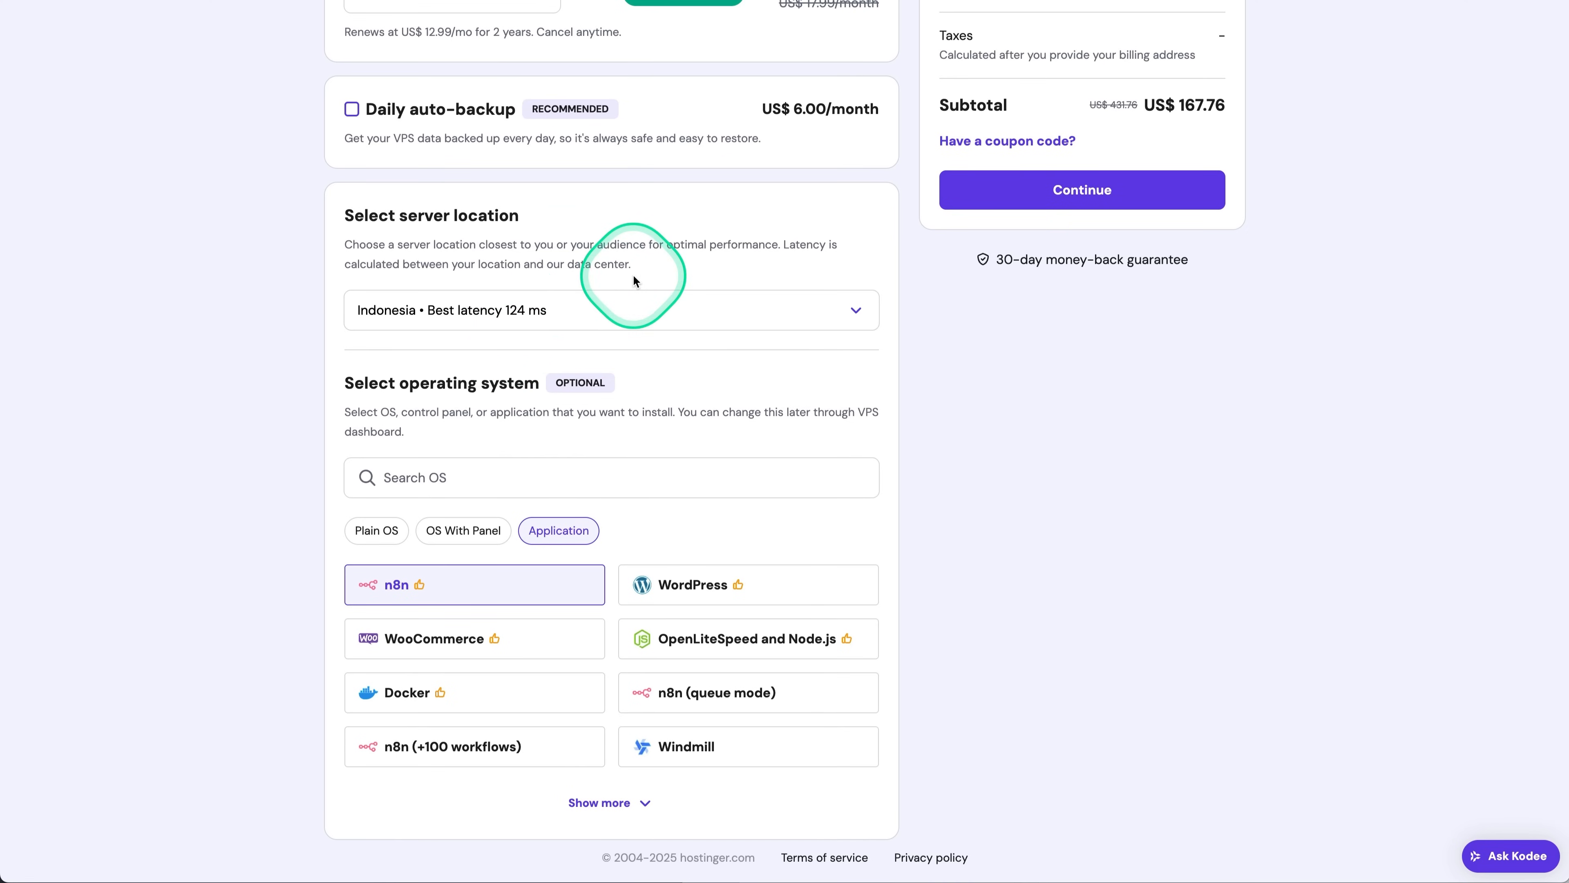
pyautogui.click(597, 306)
pyautogui.click(415, 559)
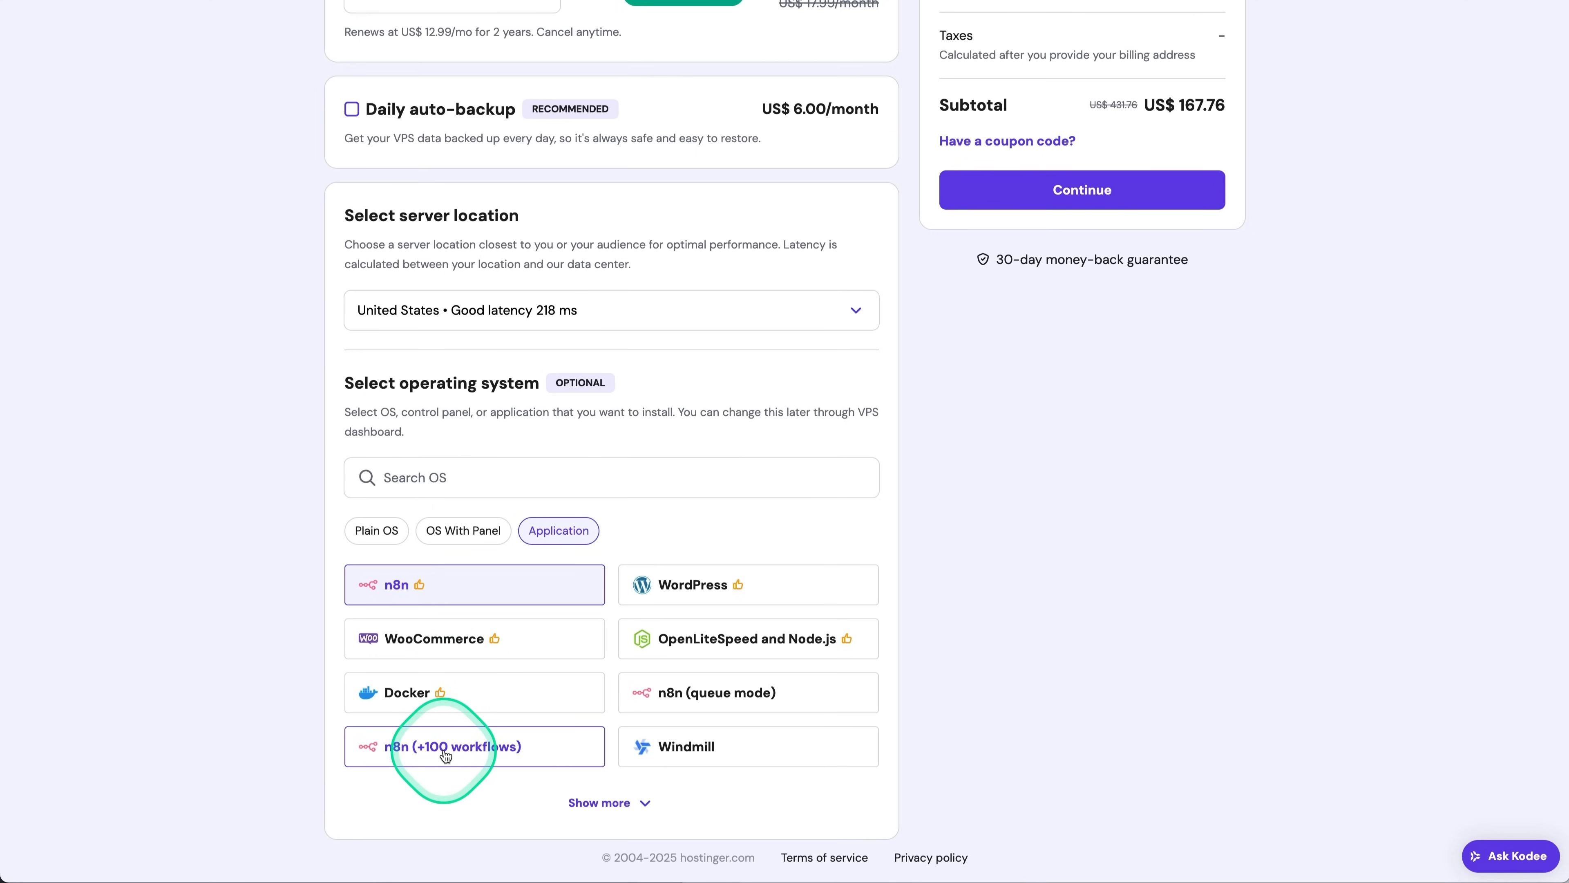
pyautogui.click(482, 753)
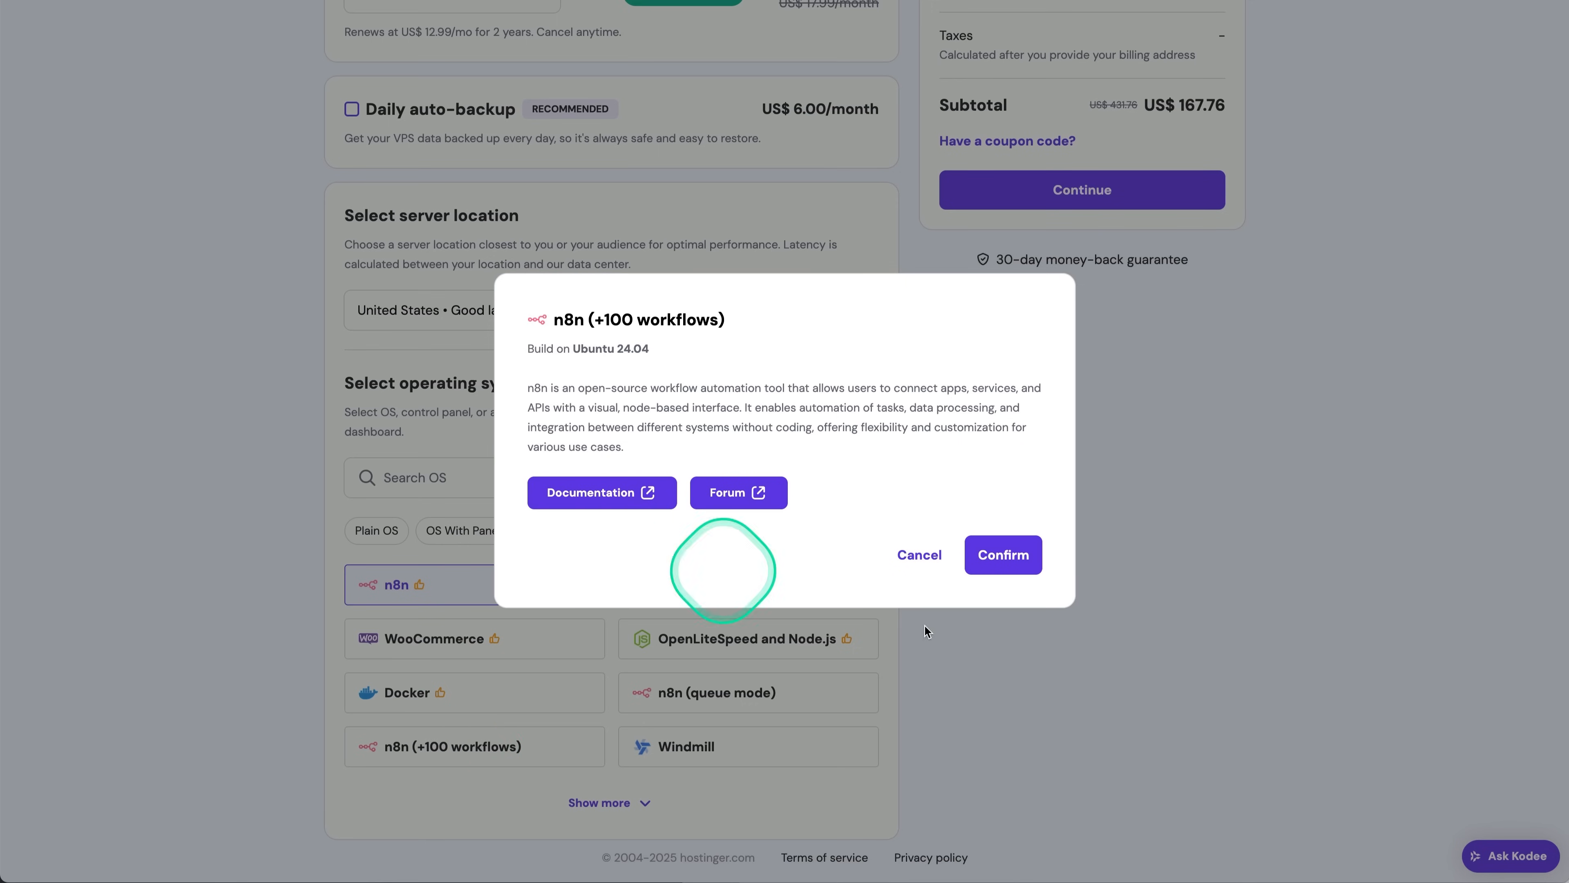
pyautogui.click(1018, 547)
# Paste the coupon code into the order summary and apply it.
pyautogui.scroll(5, 1015, 543)
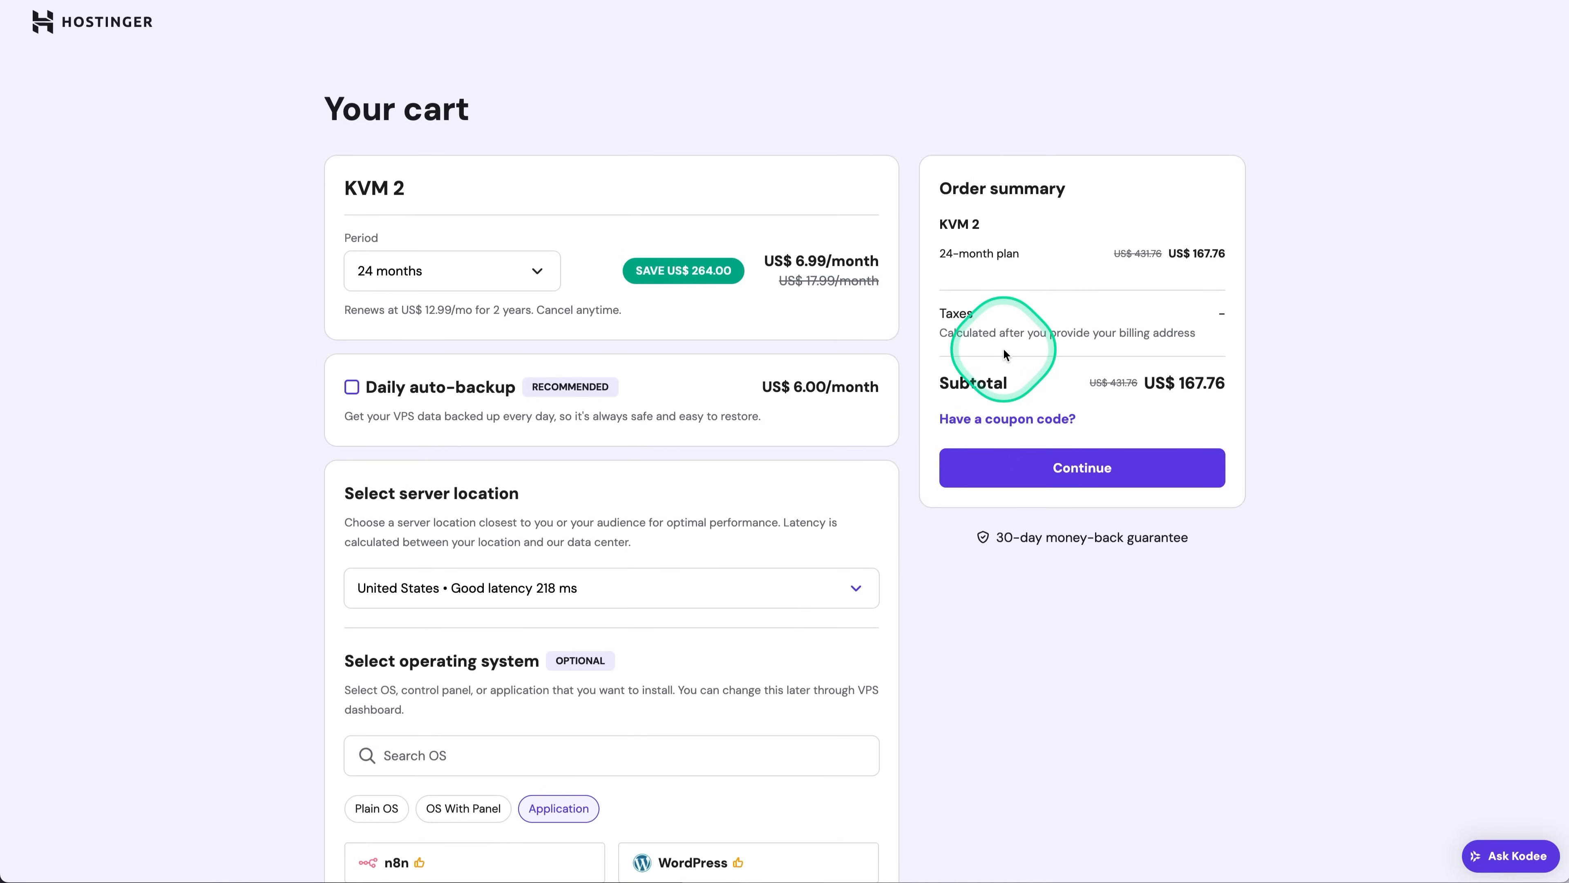
pyautogui.click(1038, 424)
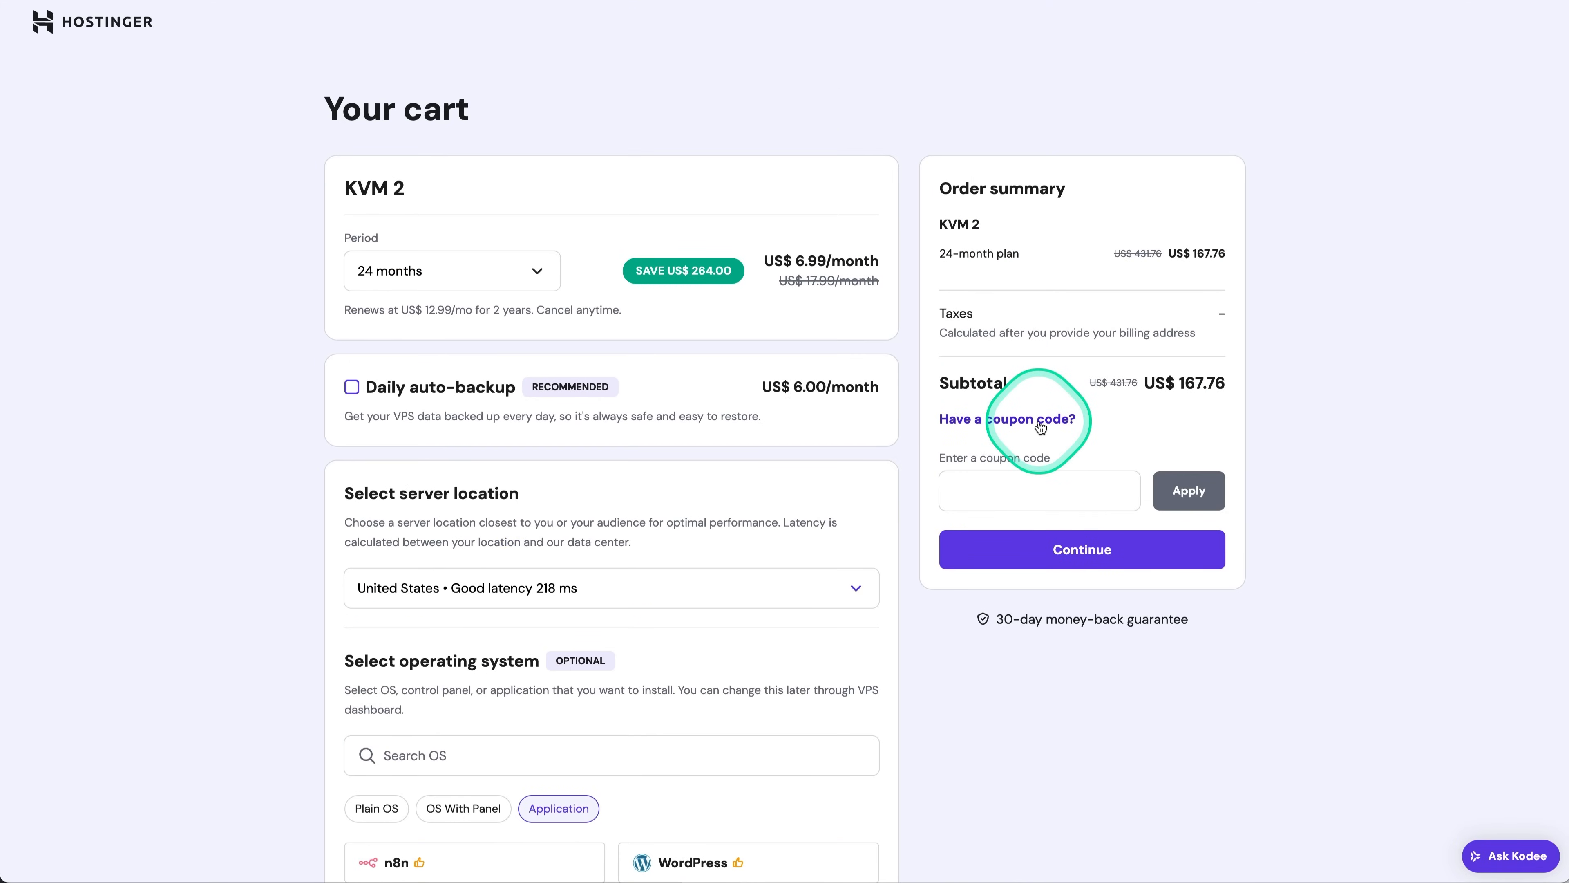
pyautogui.click(988, 493)
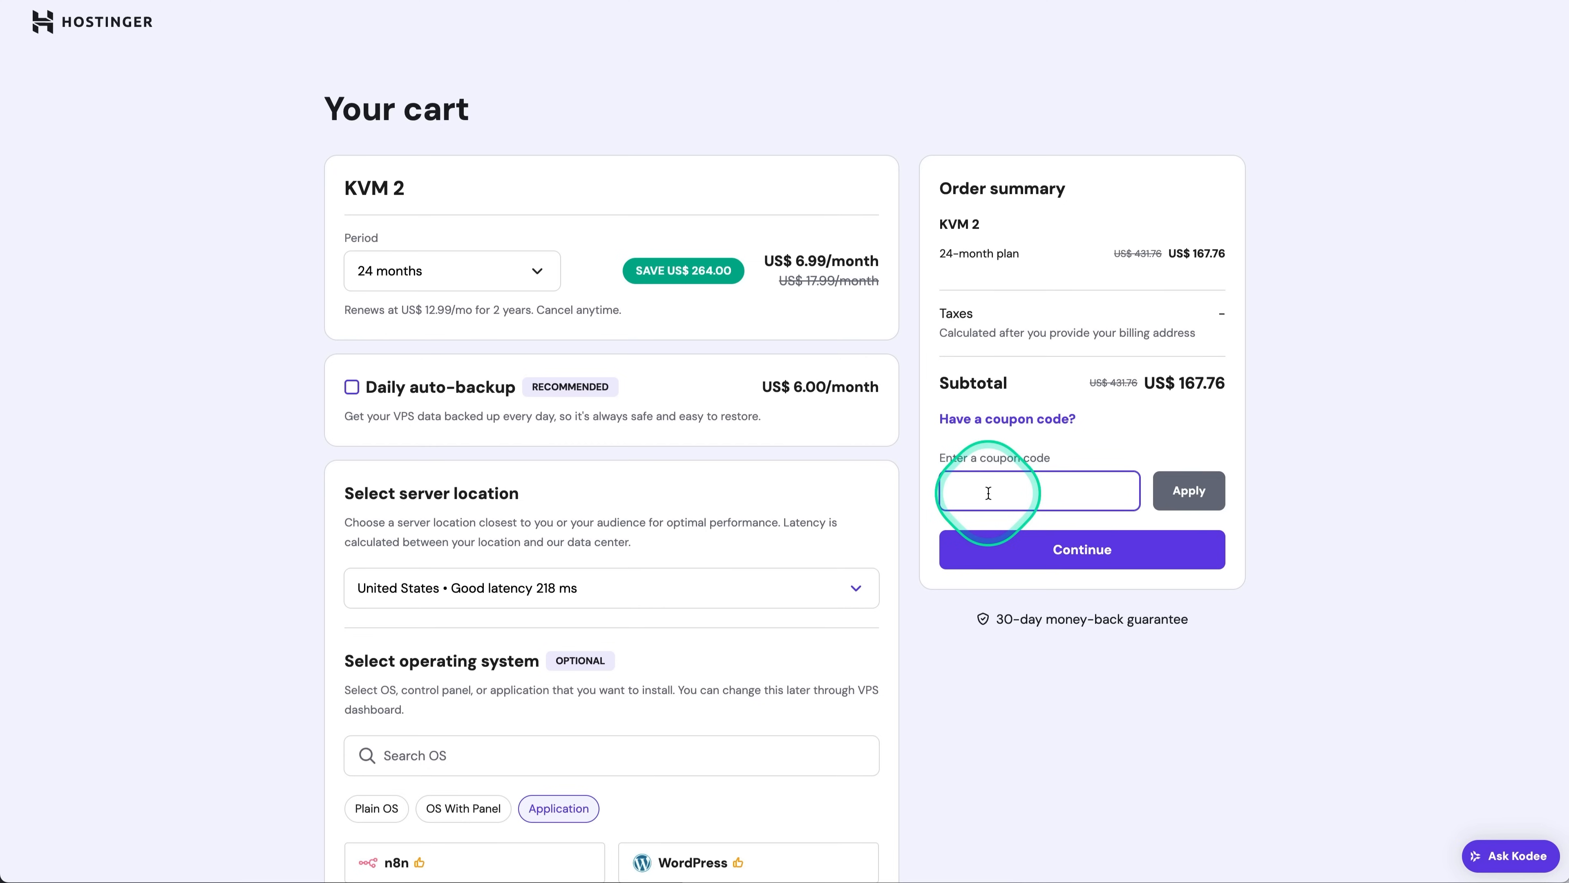
pyautogui.write('AURELIUS')
pyautogui.click(1189, 491)
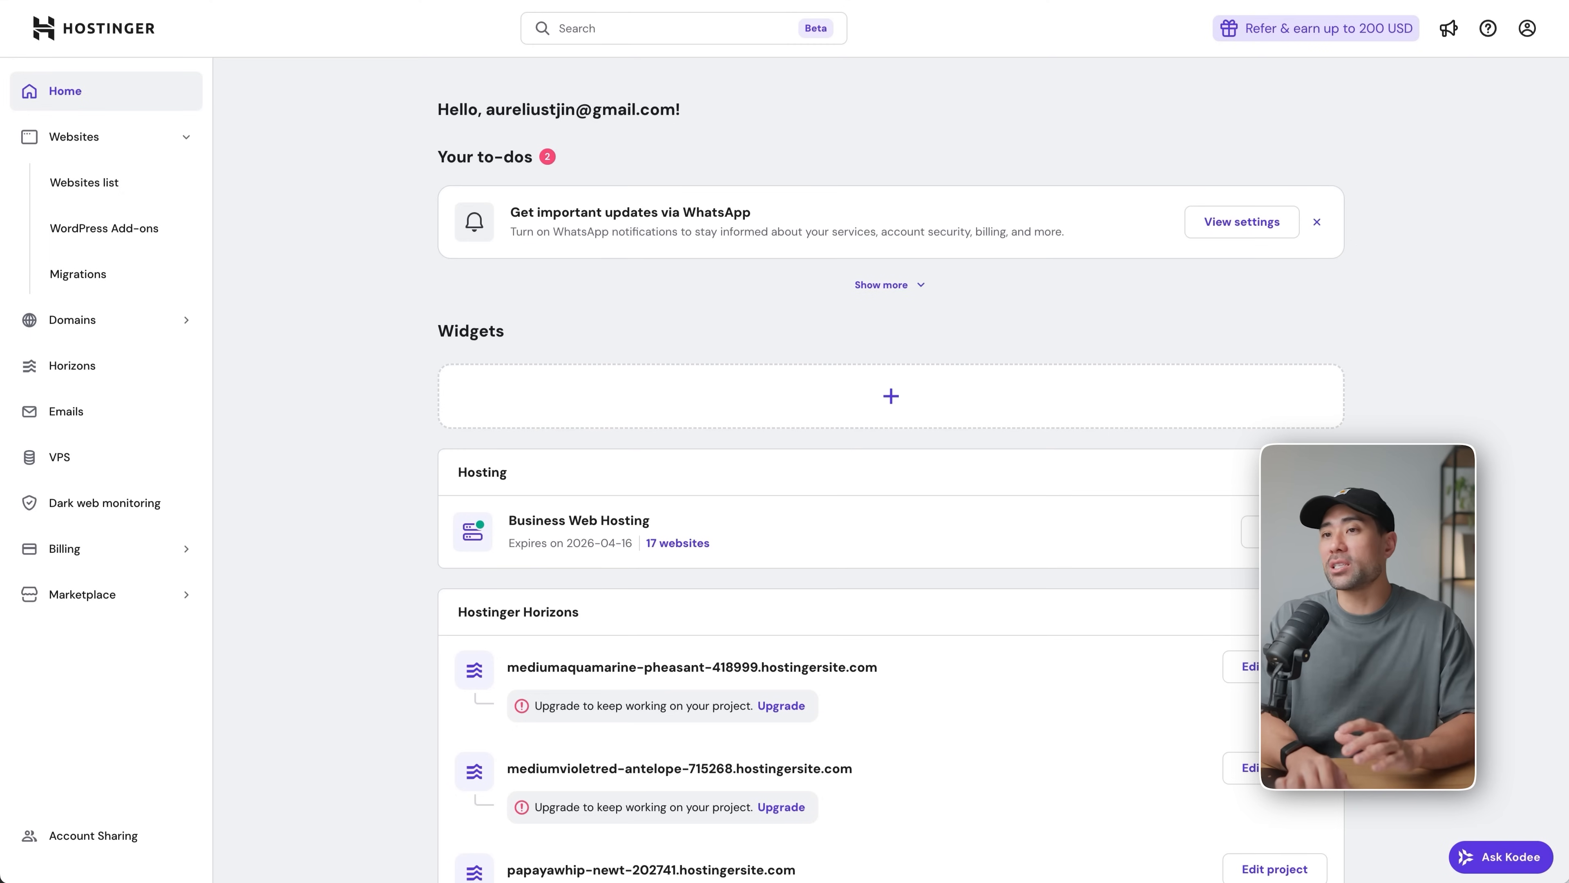
# Open the management page of the KVM 2 VPS and launch its n8n instance.
pyautogui.scroll(-10, 890, 470)
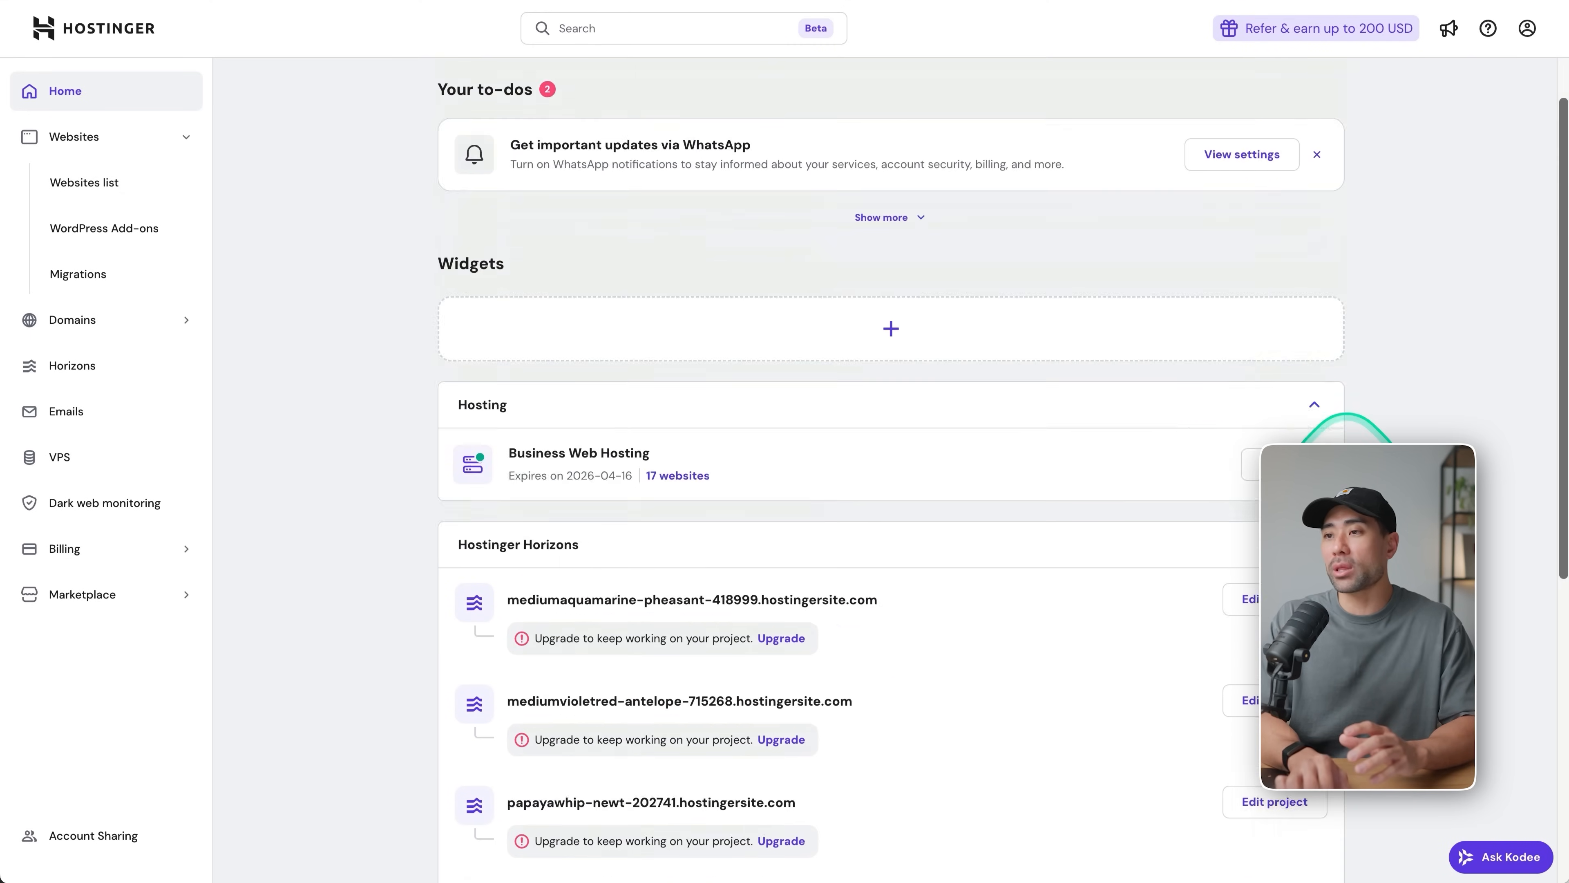
pyautogui.scroll(-10, 1347, 451)
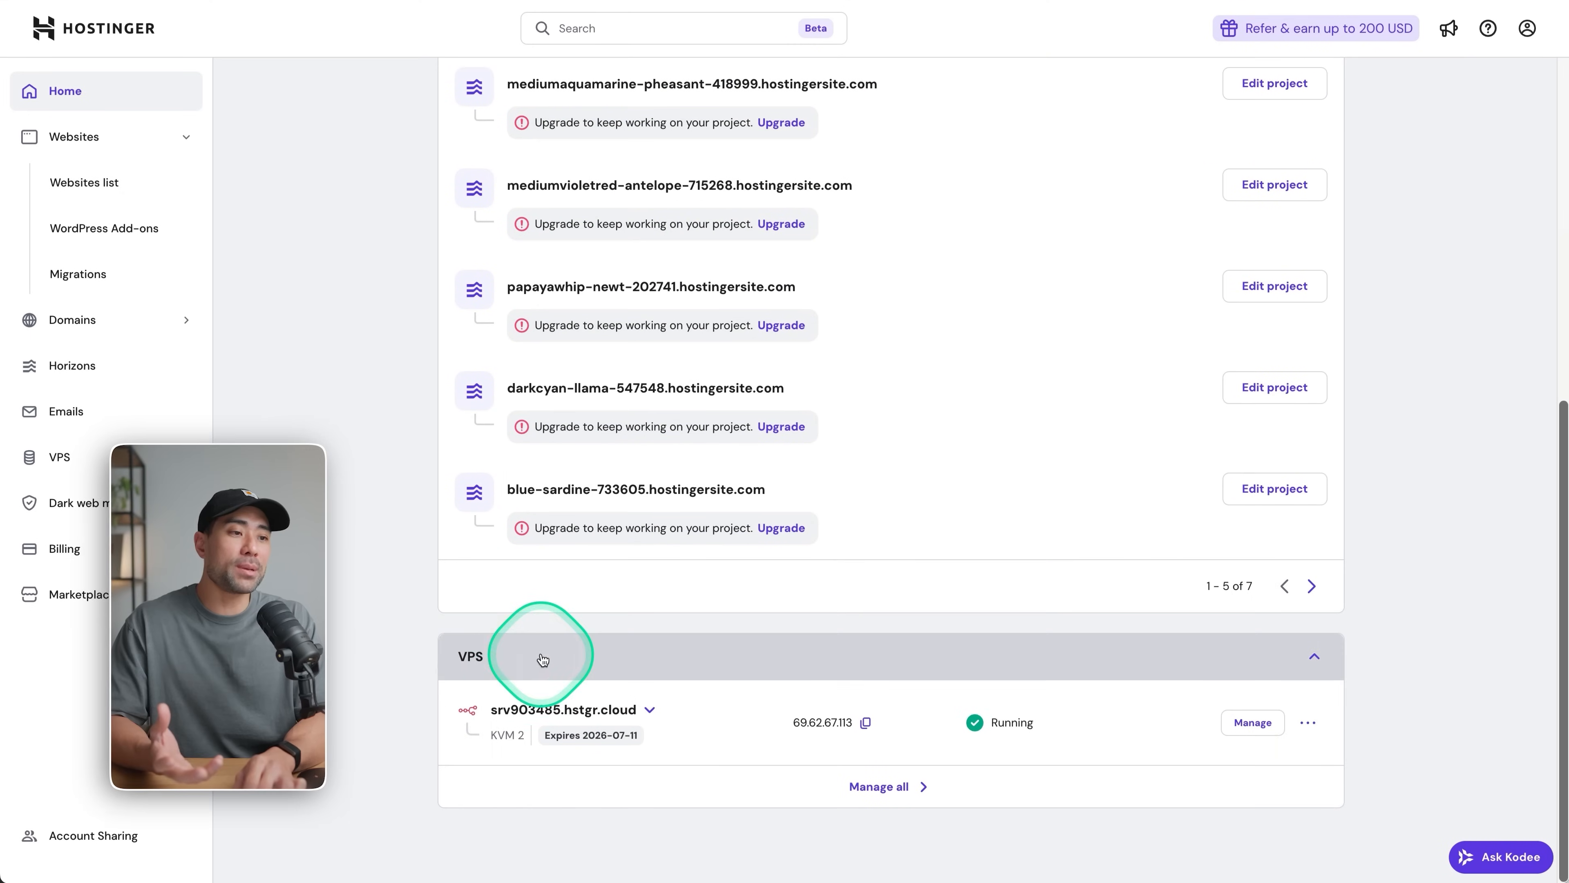
pyautogui.click(1251, 722)
pyautogui.click(1233, 170)
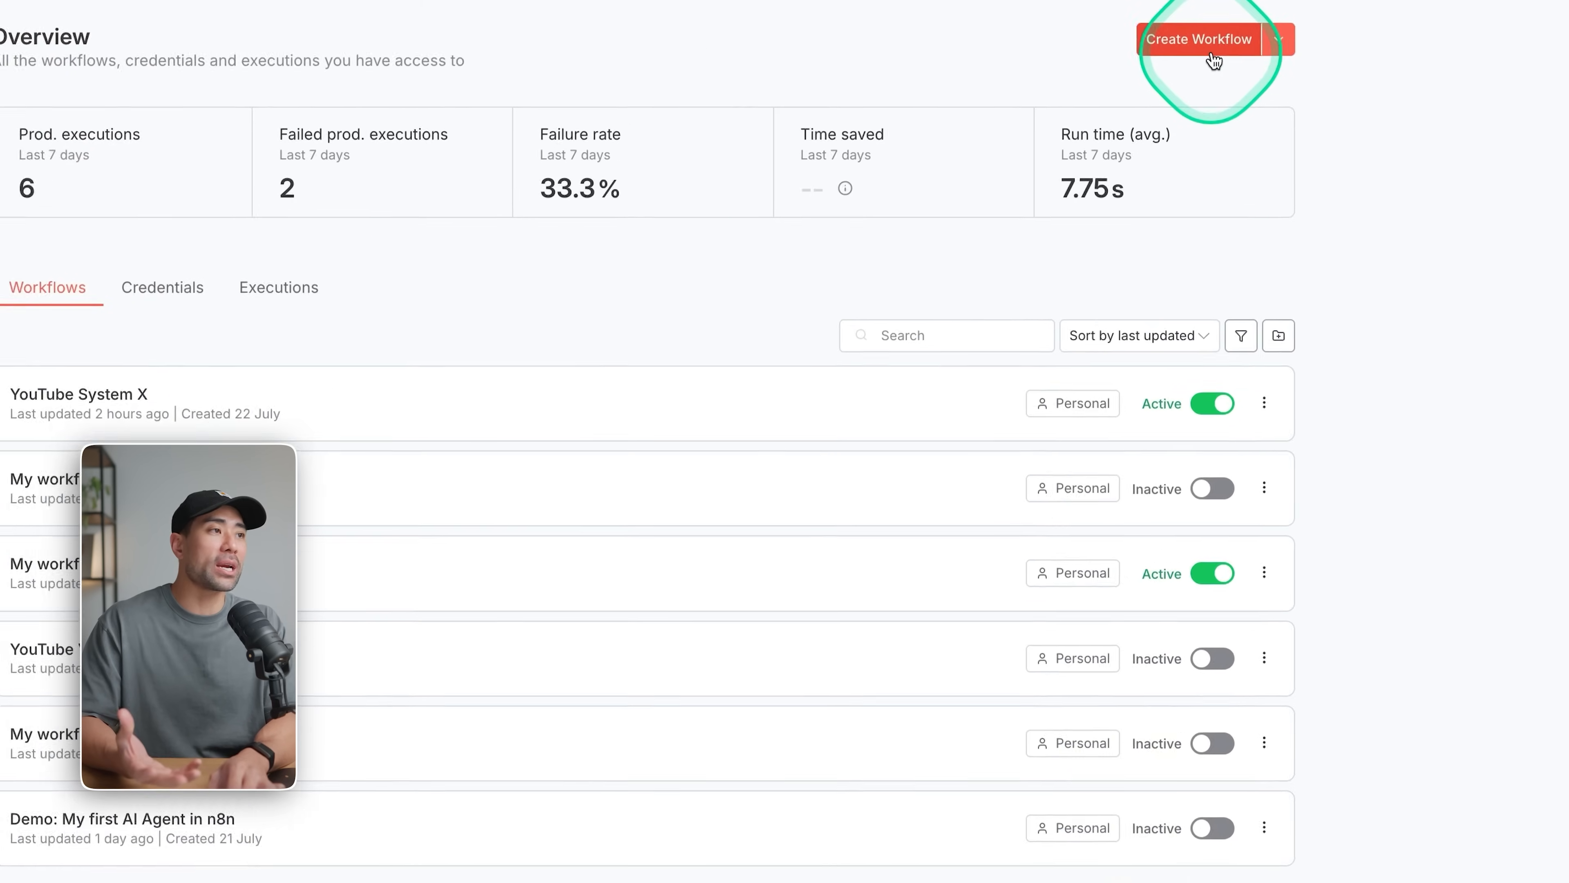
# Create a new workflow and rename it YouTube System Demo.
pyautogui.click(1181, 56)
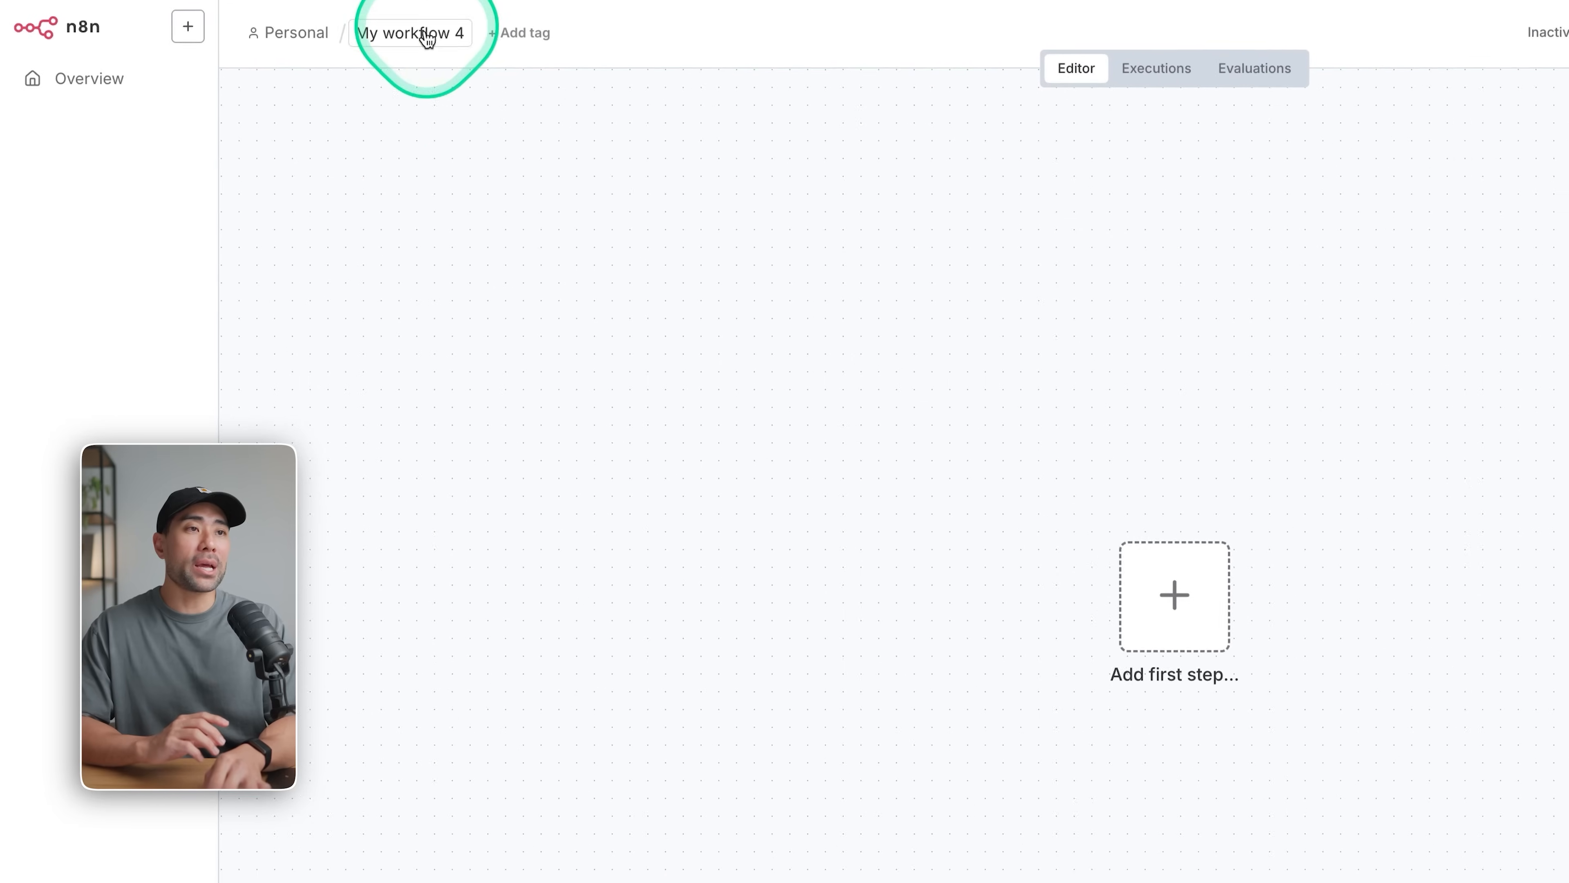
pyautogui.click(310, 27)
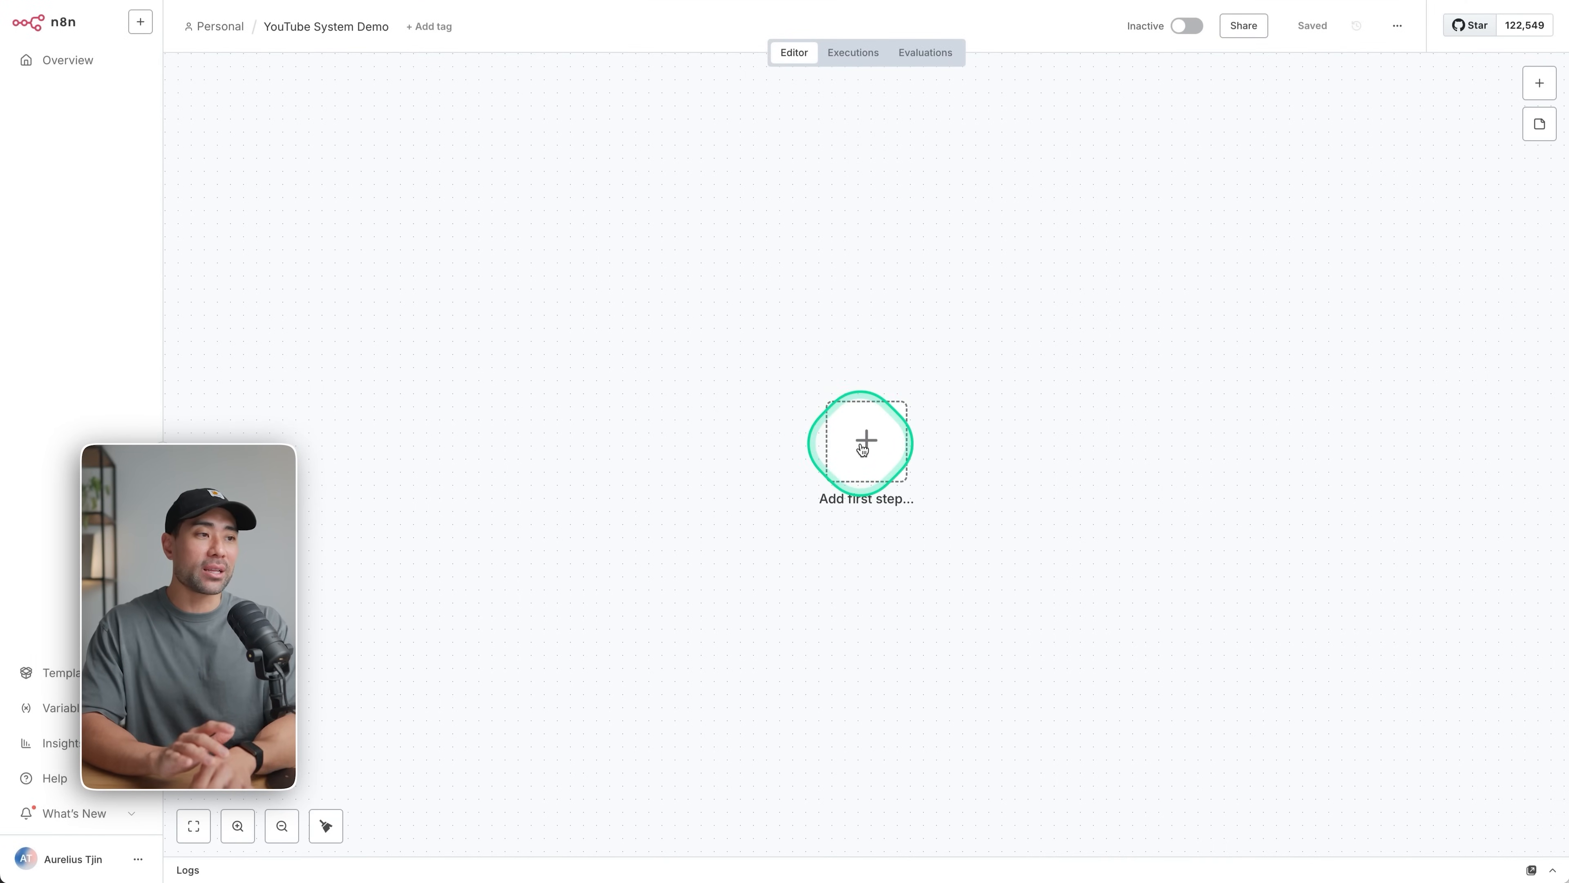
# Add an On form submission trigger as the first step of the workflow.
pyautogui.click(865, 440)
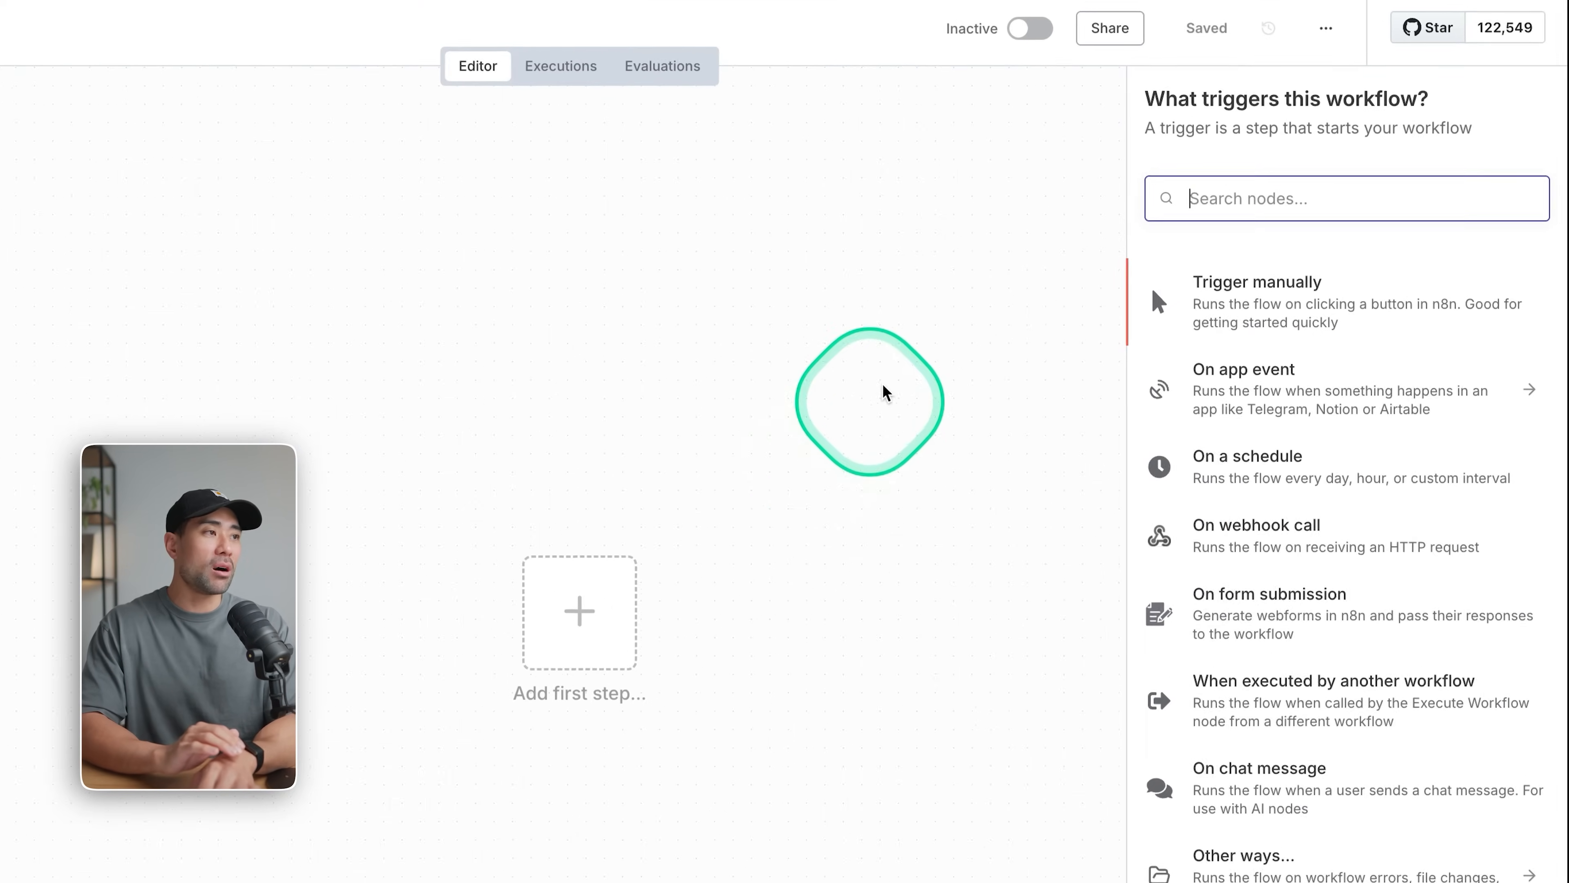
pyautogui.click(1084, 280)
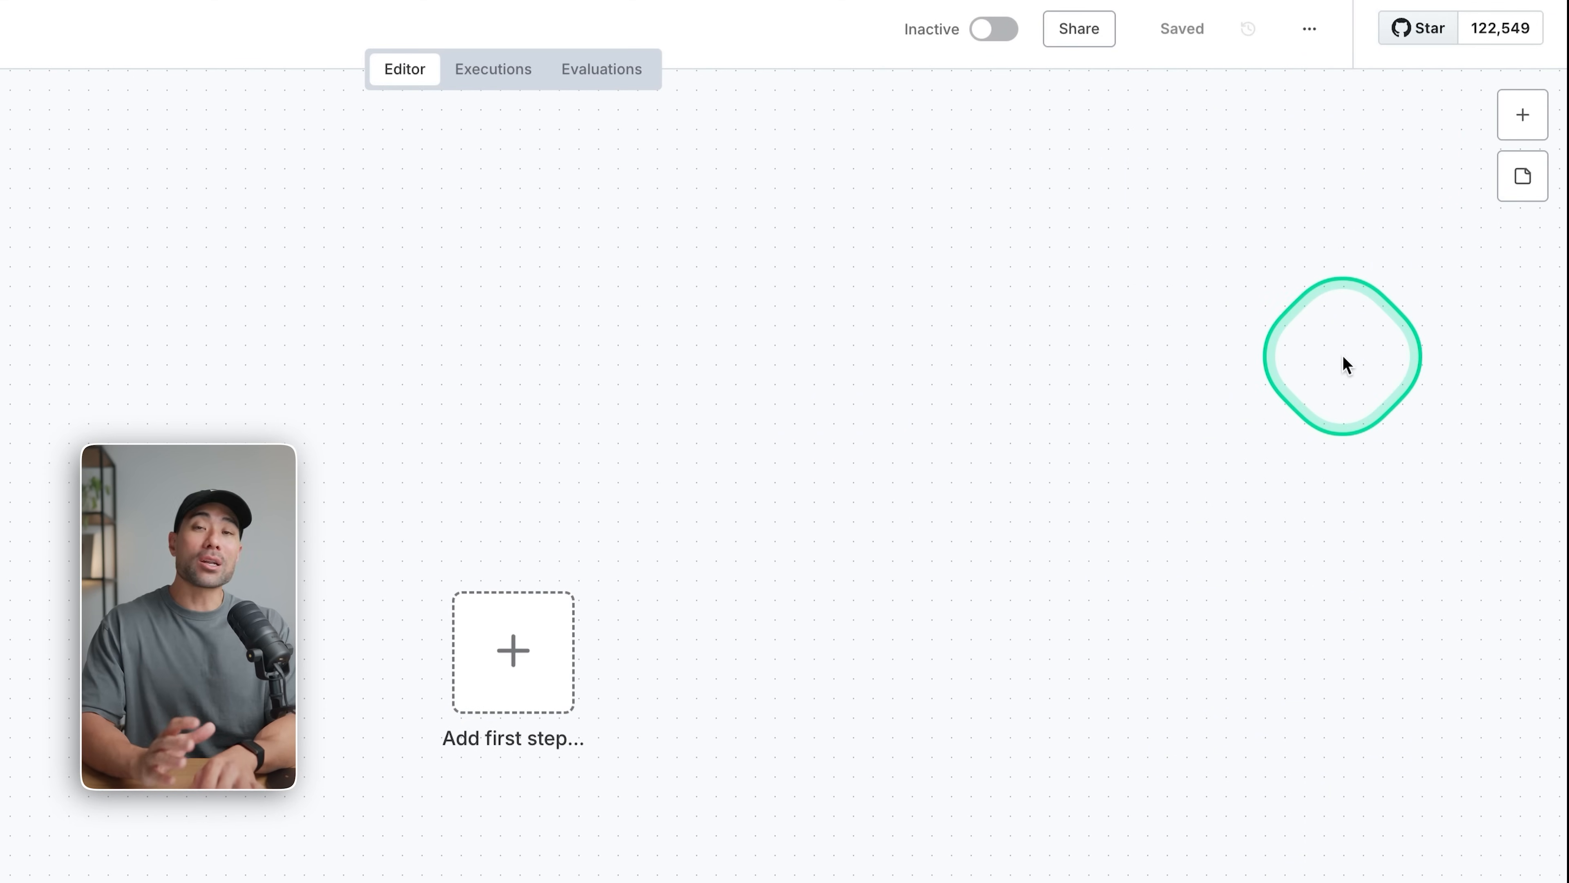
pyautogui.click(1531, 115)
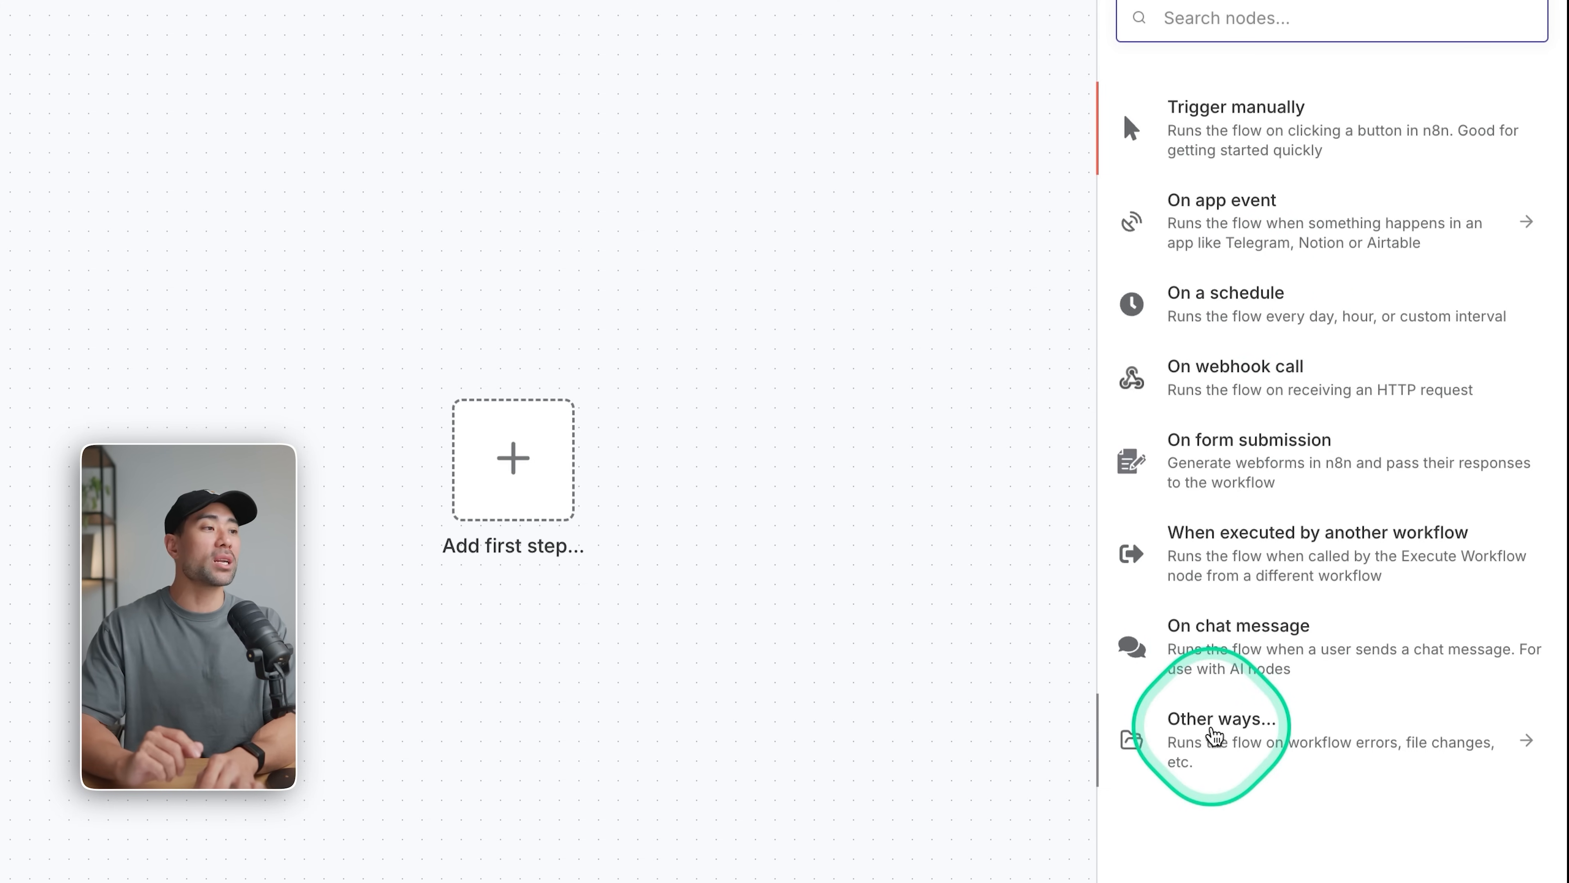
pyautogui.click(1251, 479)
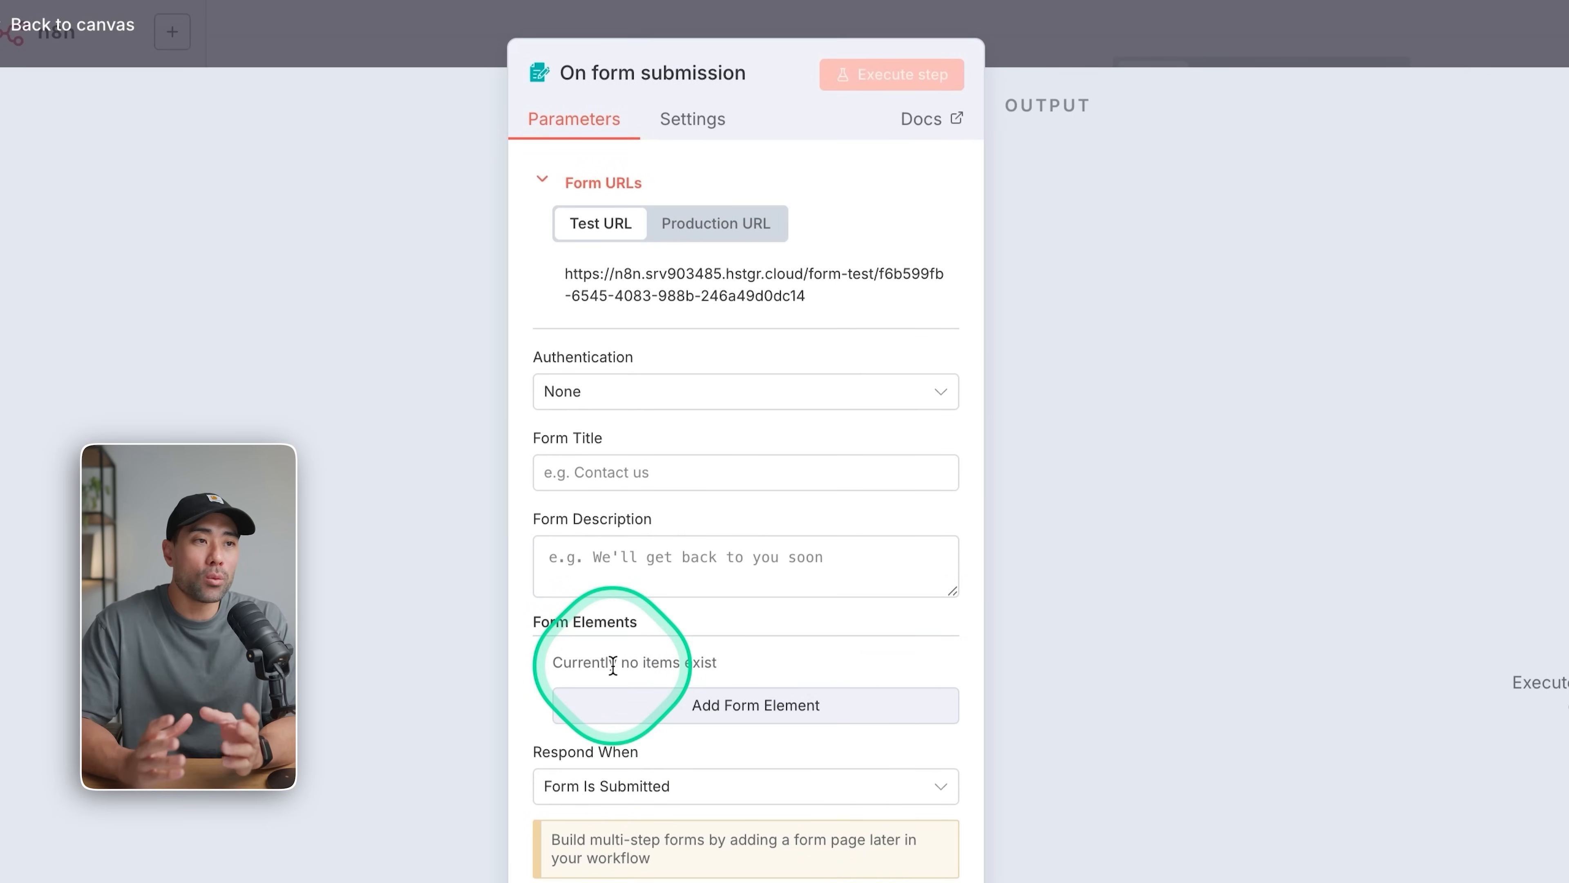
# Set the form title of the trigger to YouTube System.
pyautogui.click(574, 477)
pyautogui.write('YouTube Syste')
pyautogui.click(607, 556)
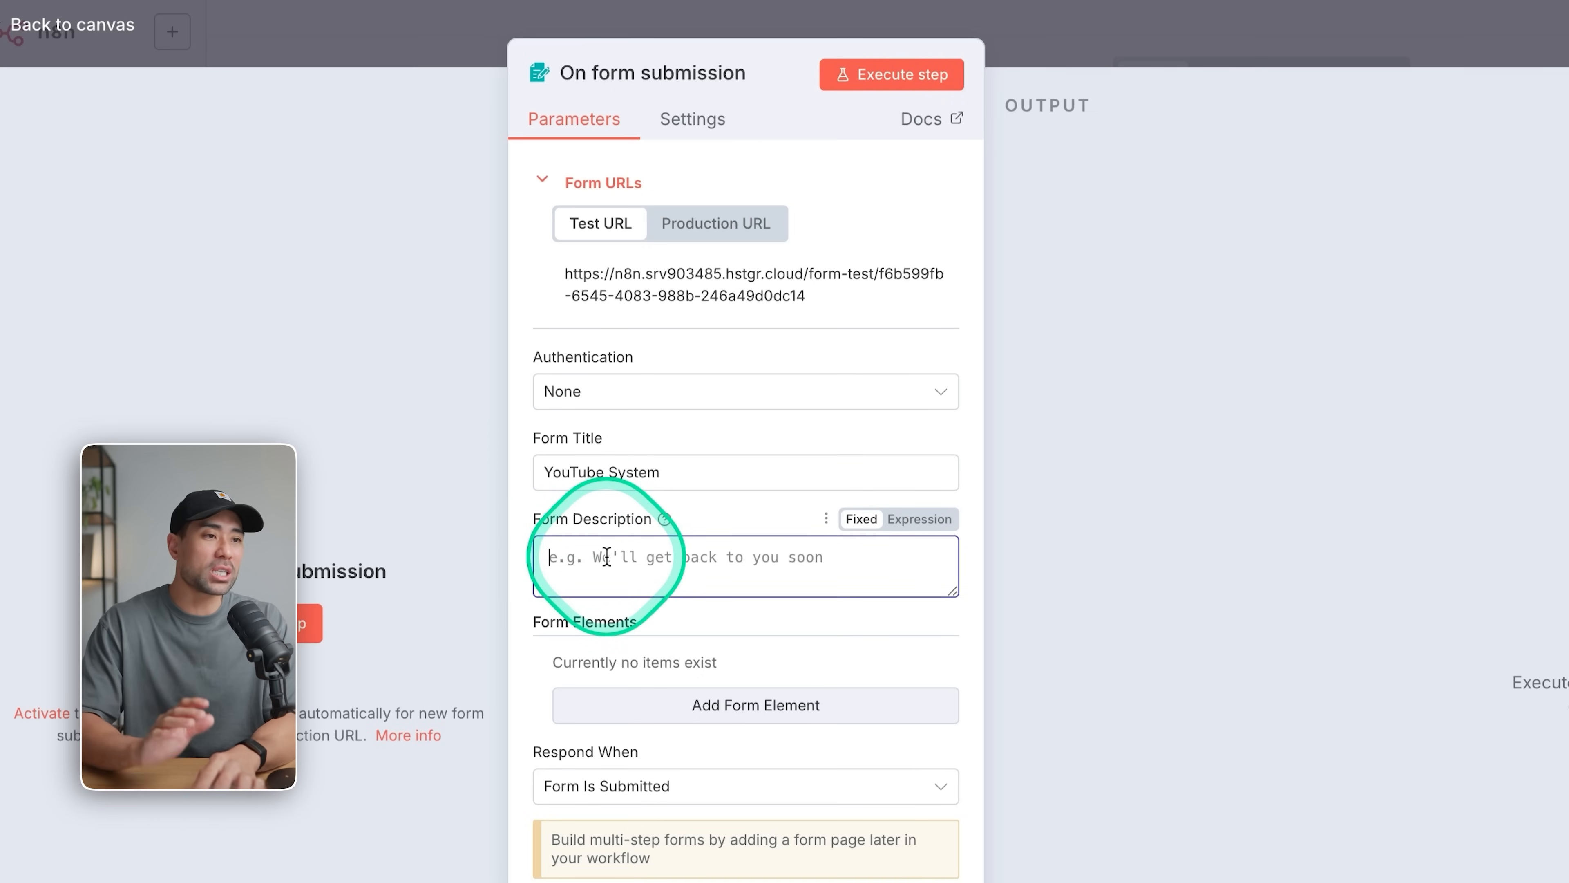
# Add a text form element named YouTube Link and make it a required field.
pyautogui.scroll(-5, 642, 519)
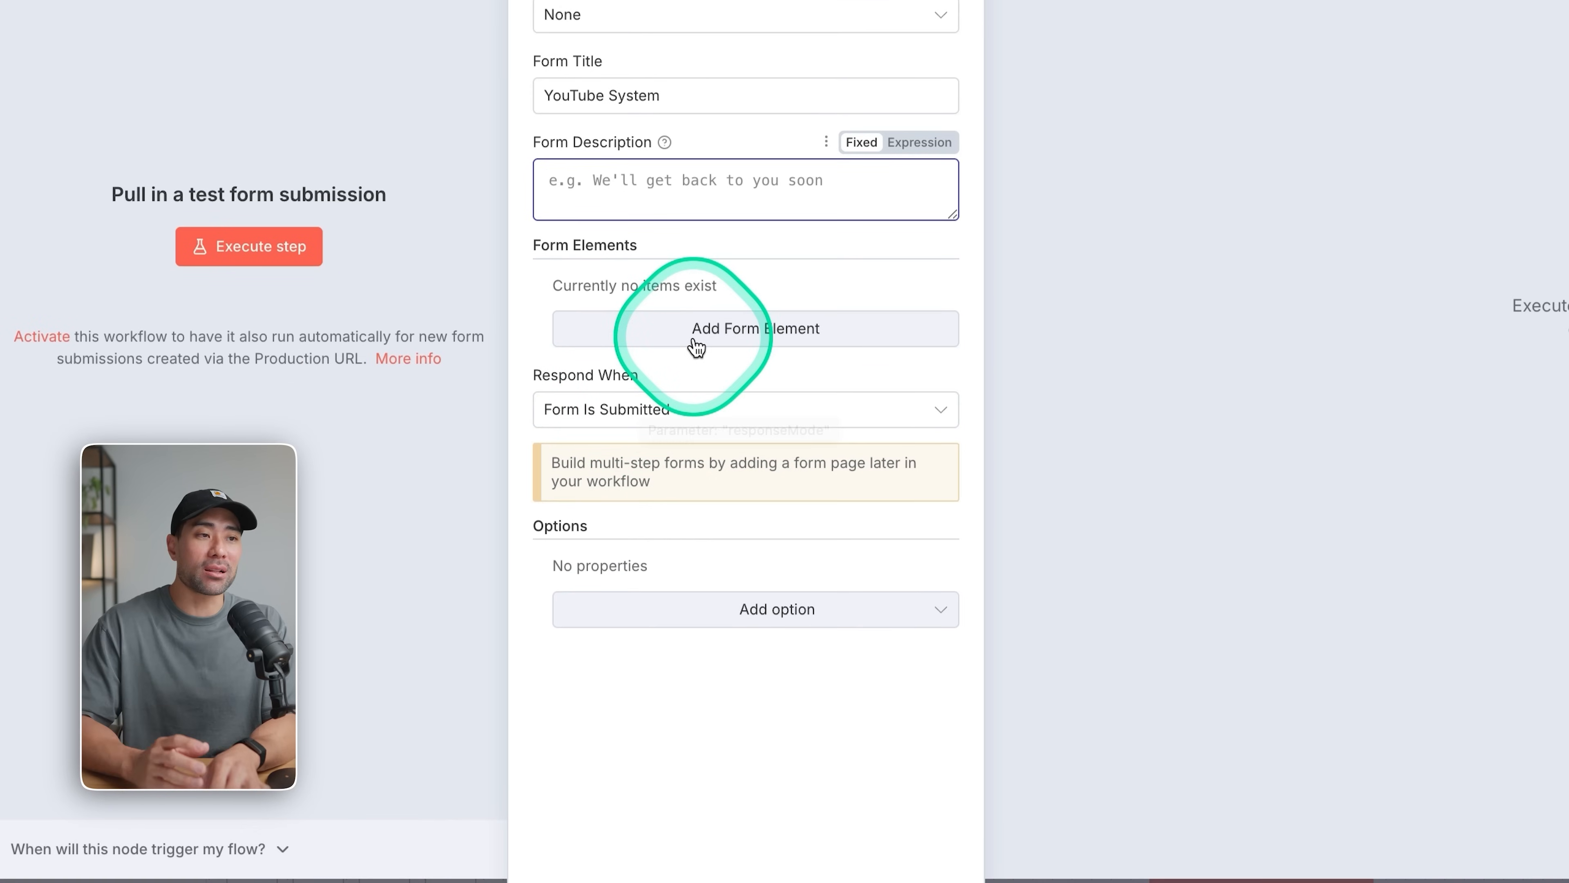
pyautogui.click(697, 348)
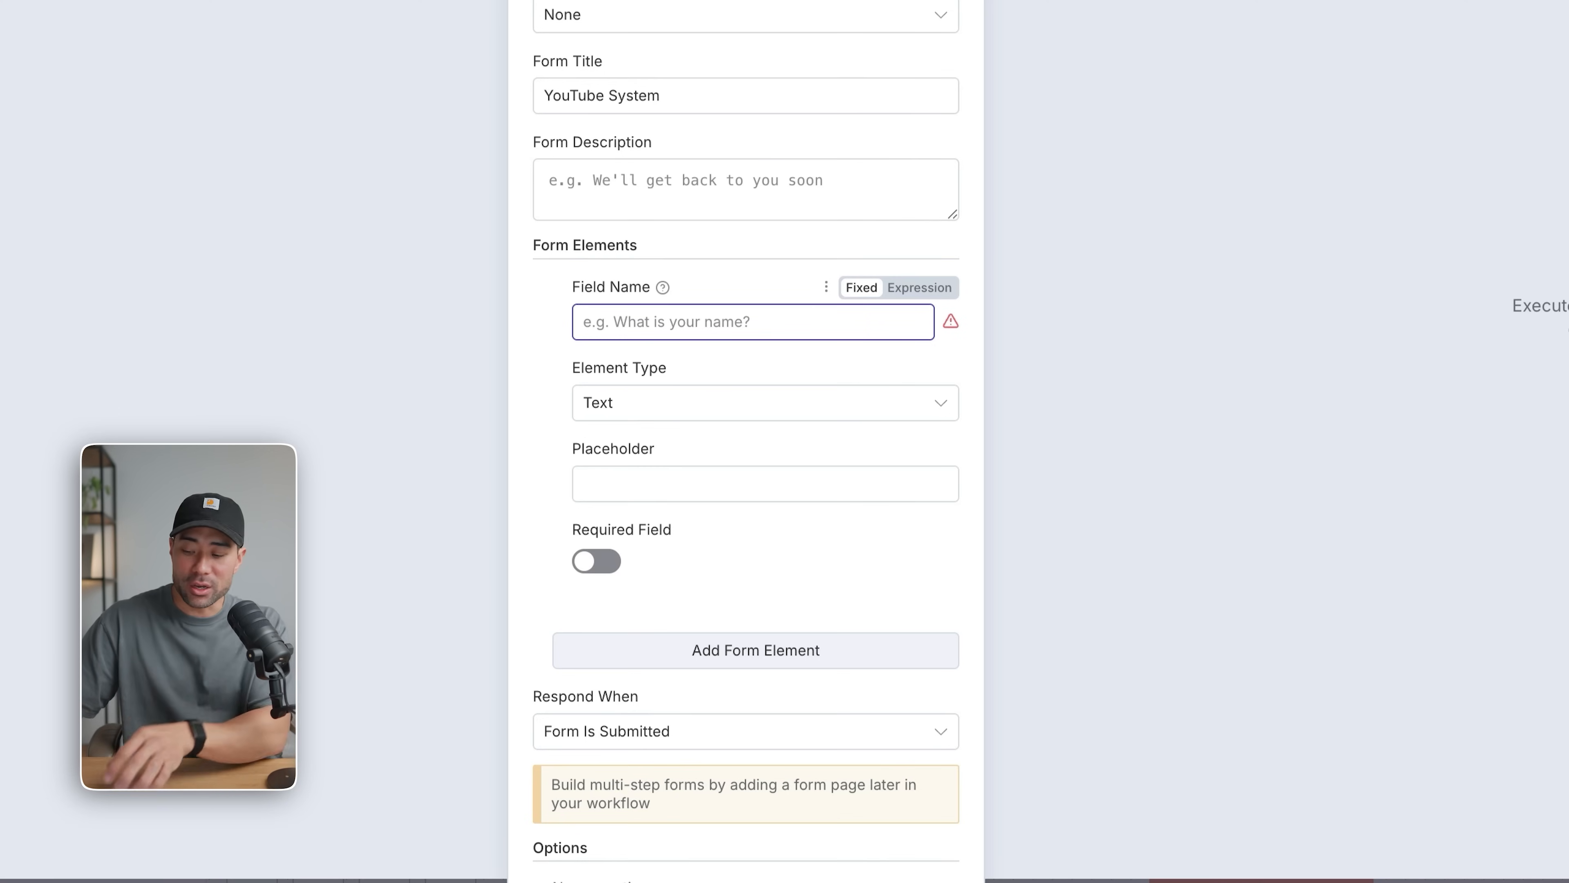
pyautogui.write('YouTube')
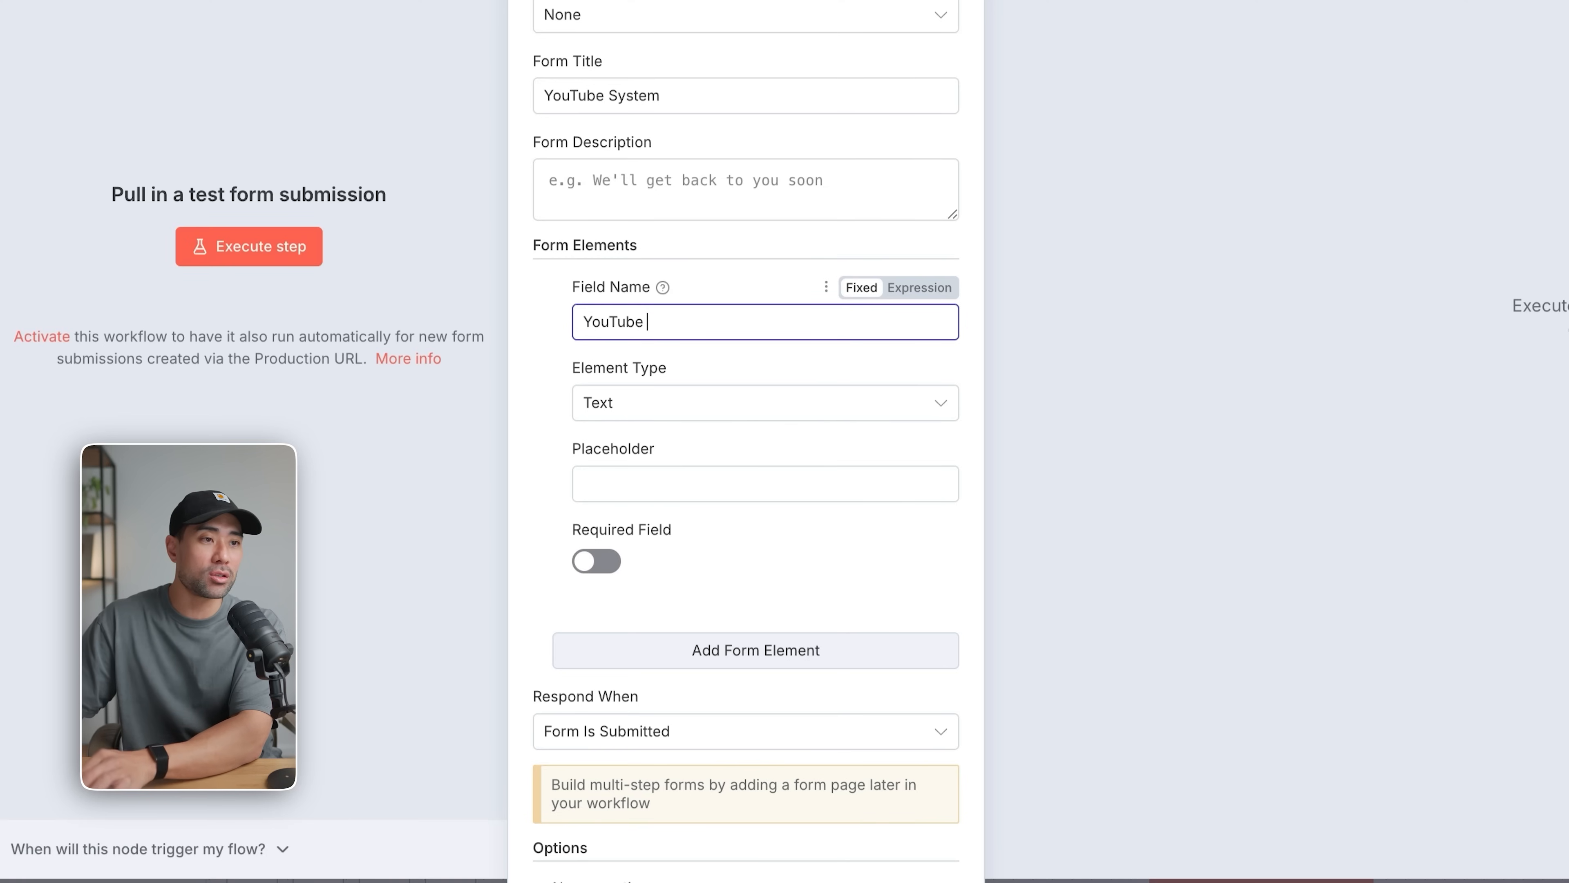
pyautogui.write(' Link')
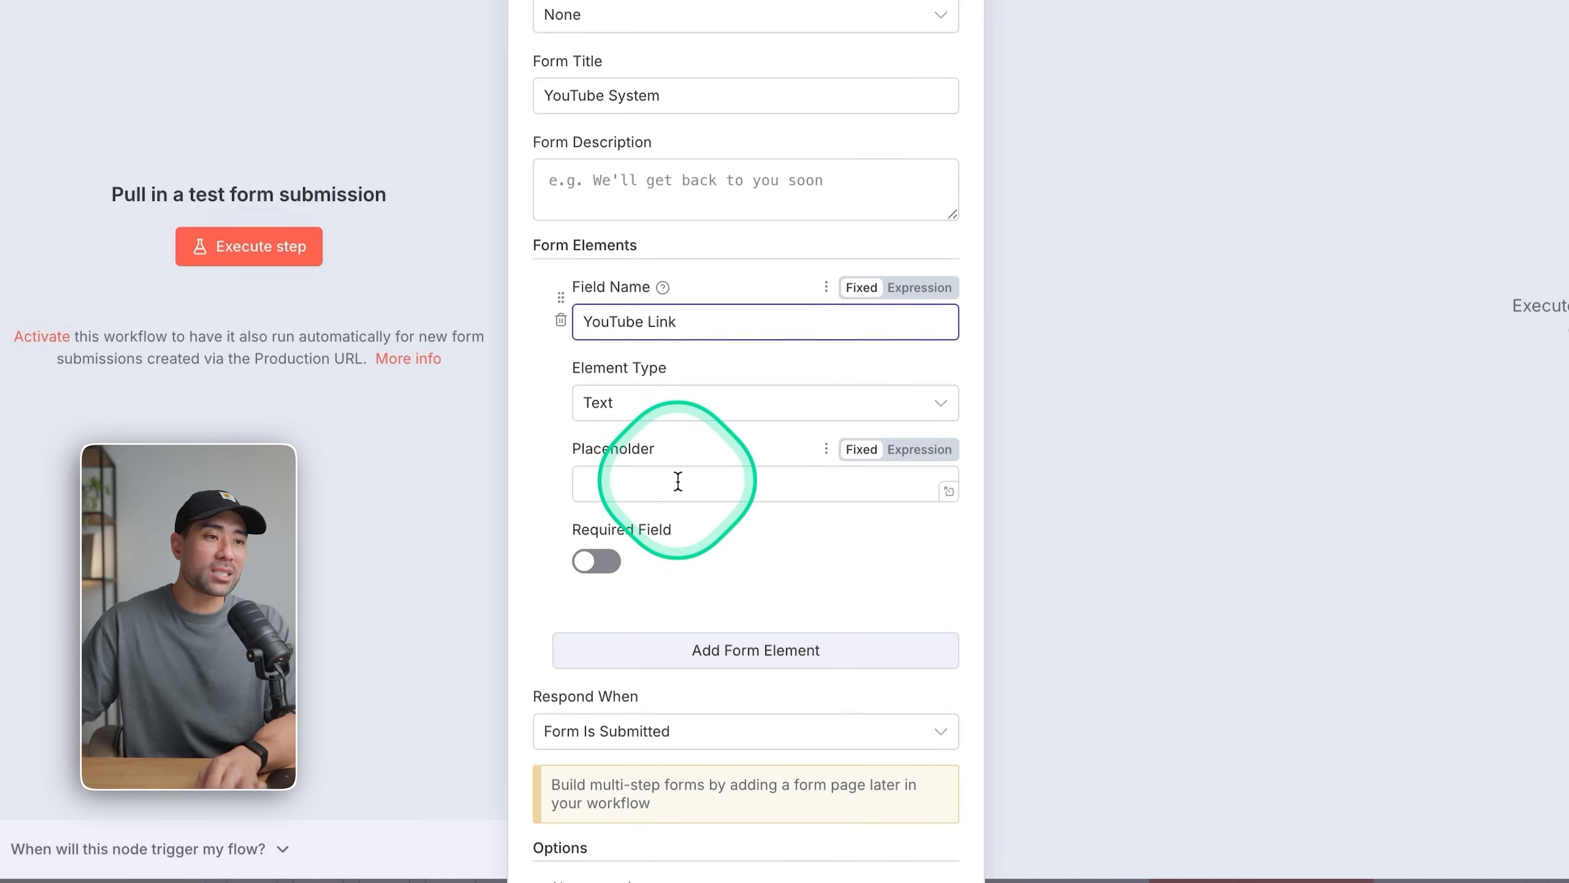
pyautogui.click(606, 562)
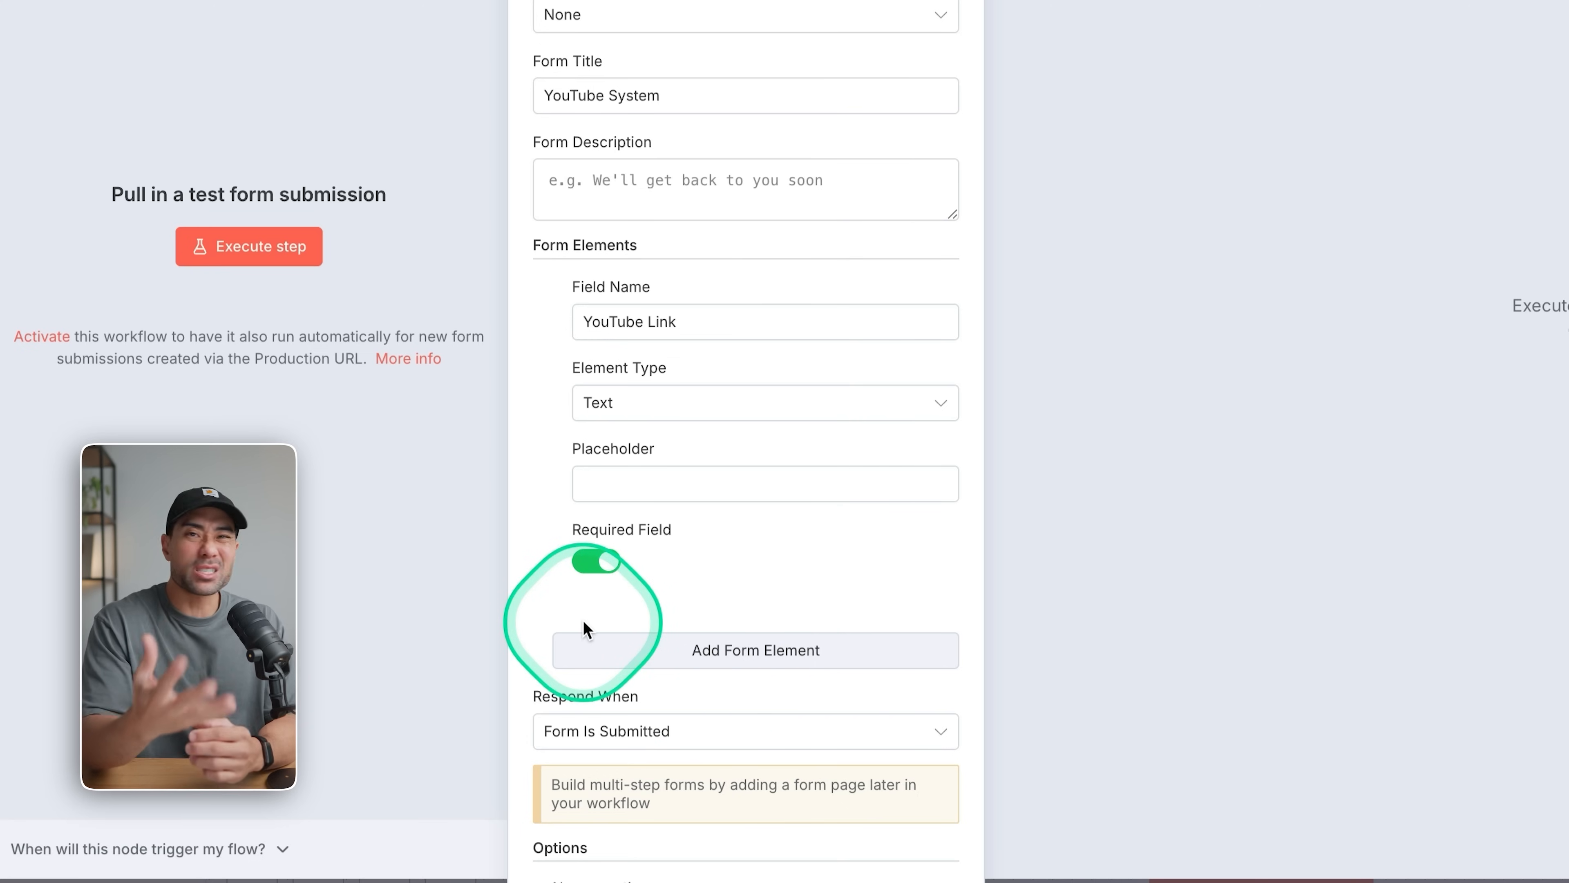
# Close the form trigger's settings and save the workflow.
pyautogui.scroll(-2, 659, 598)
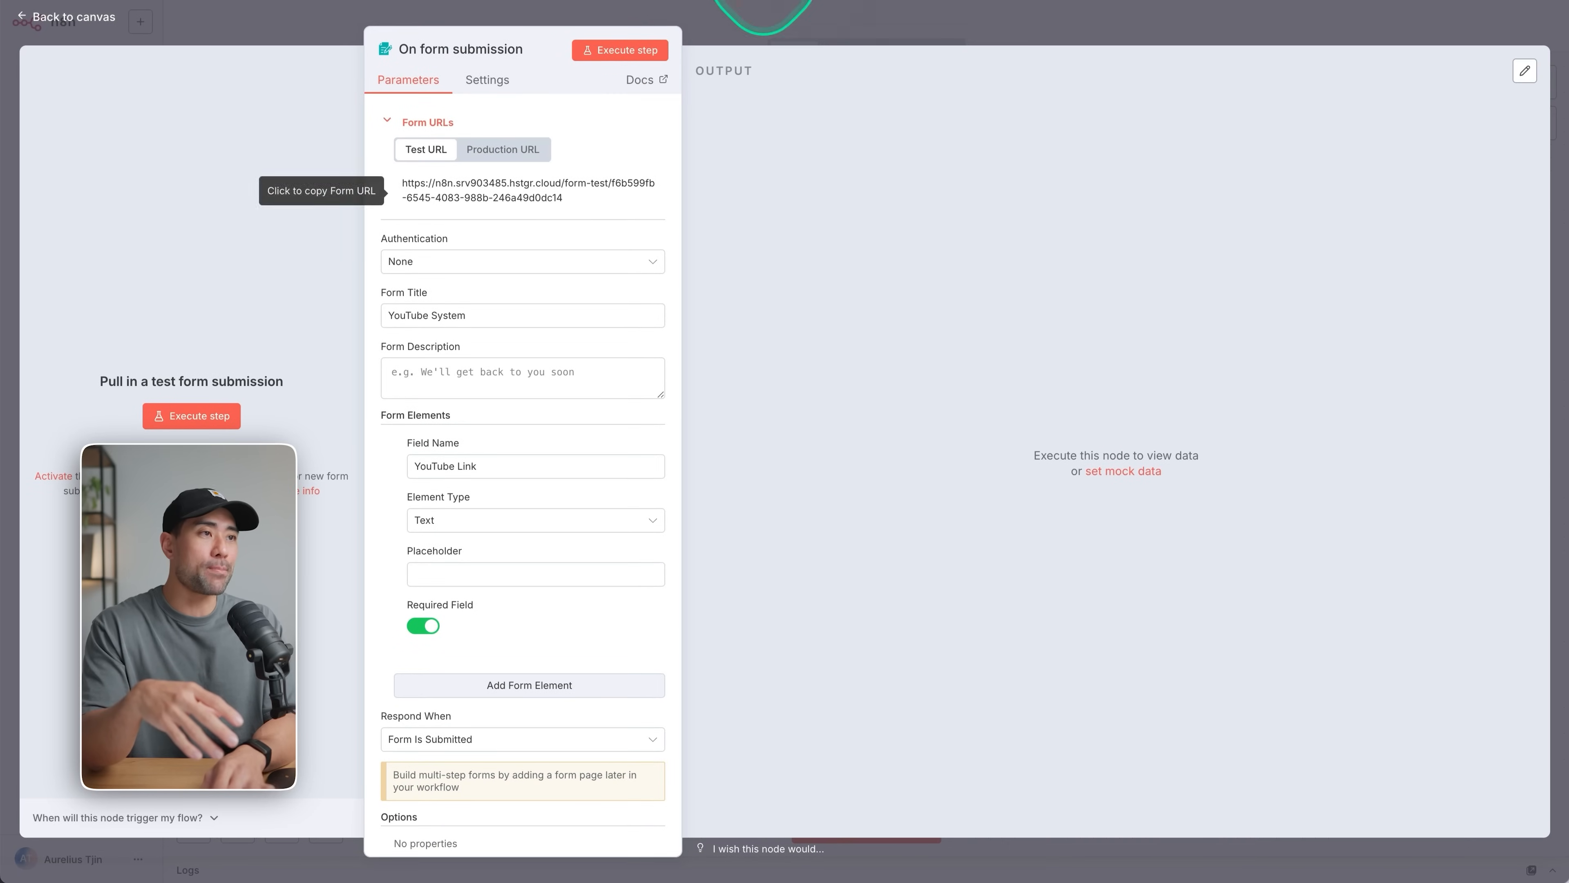
pyautogui.click(782, 22)
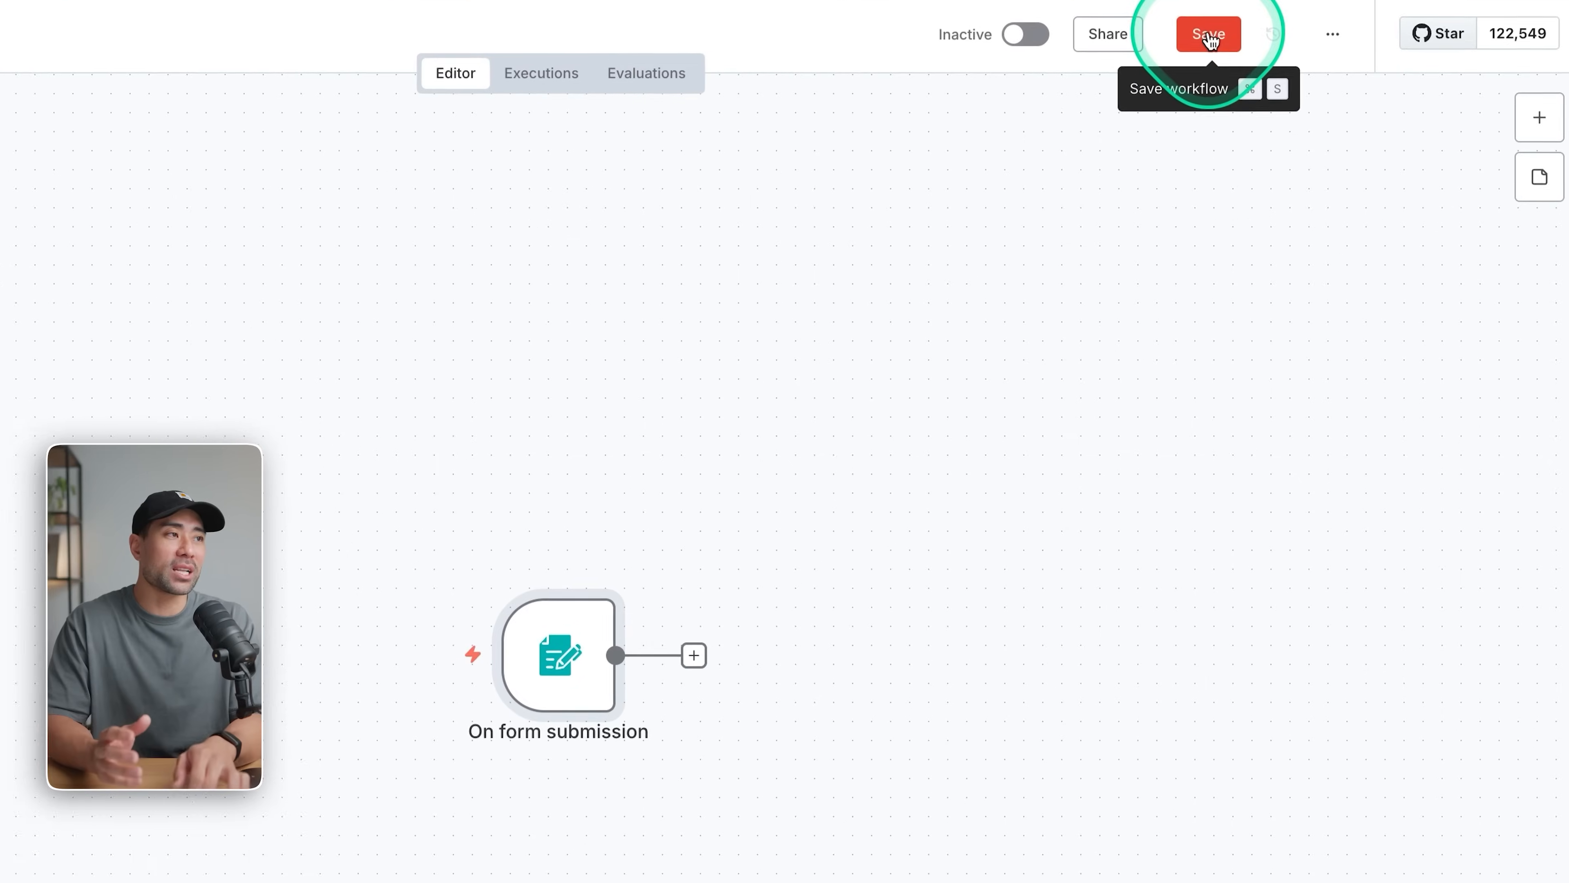
pyautogui.click(1210, 36)
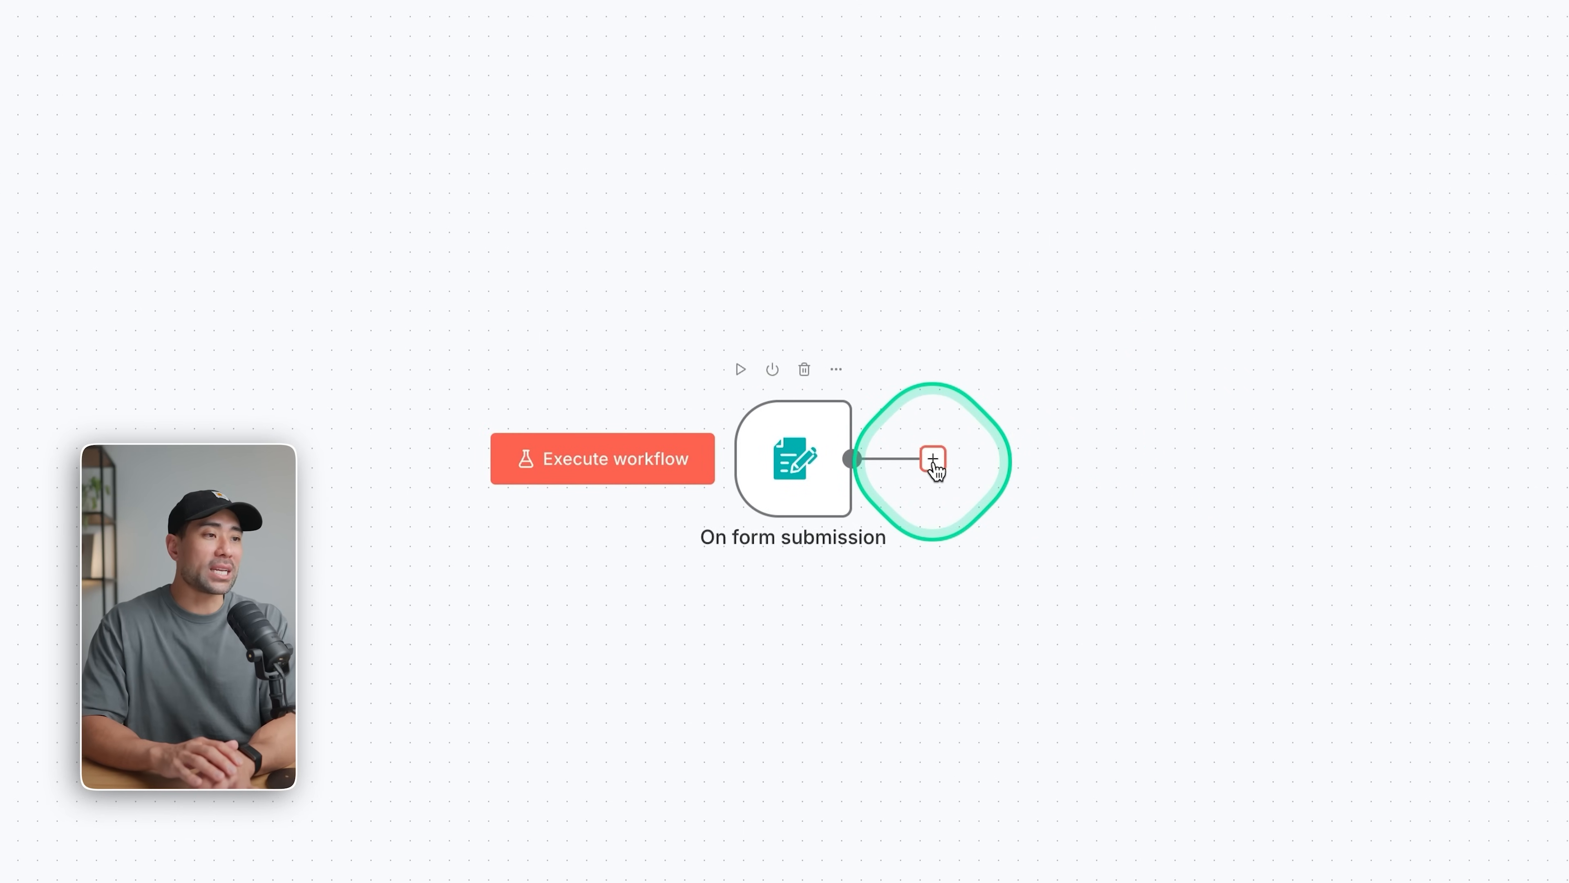
# Add an HTTP Request node after the form submission trigger.
pyautogui.click(932, 459)
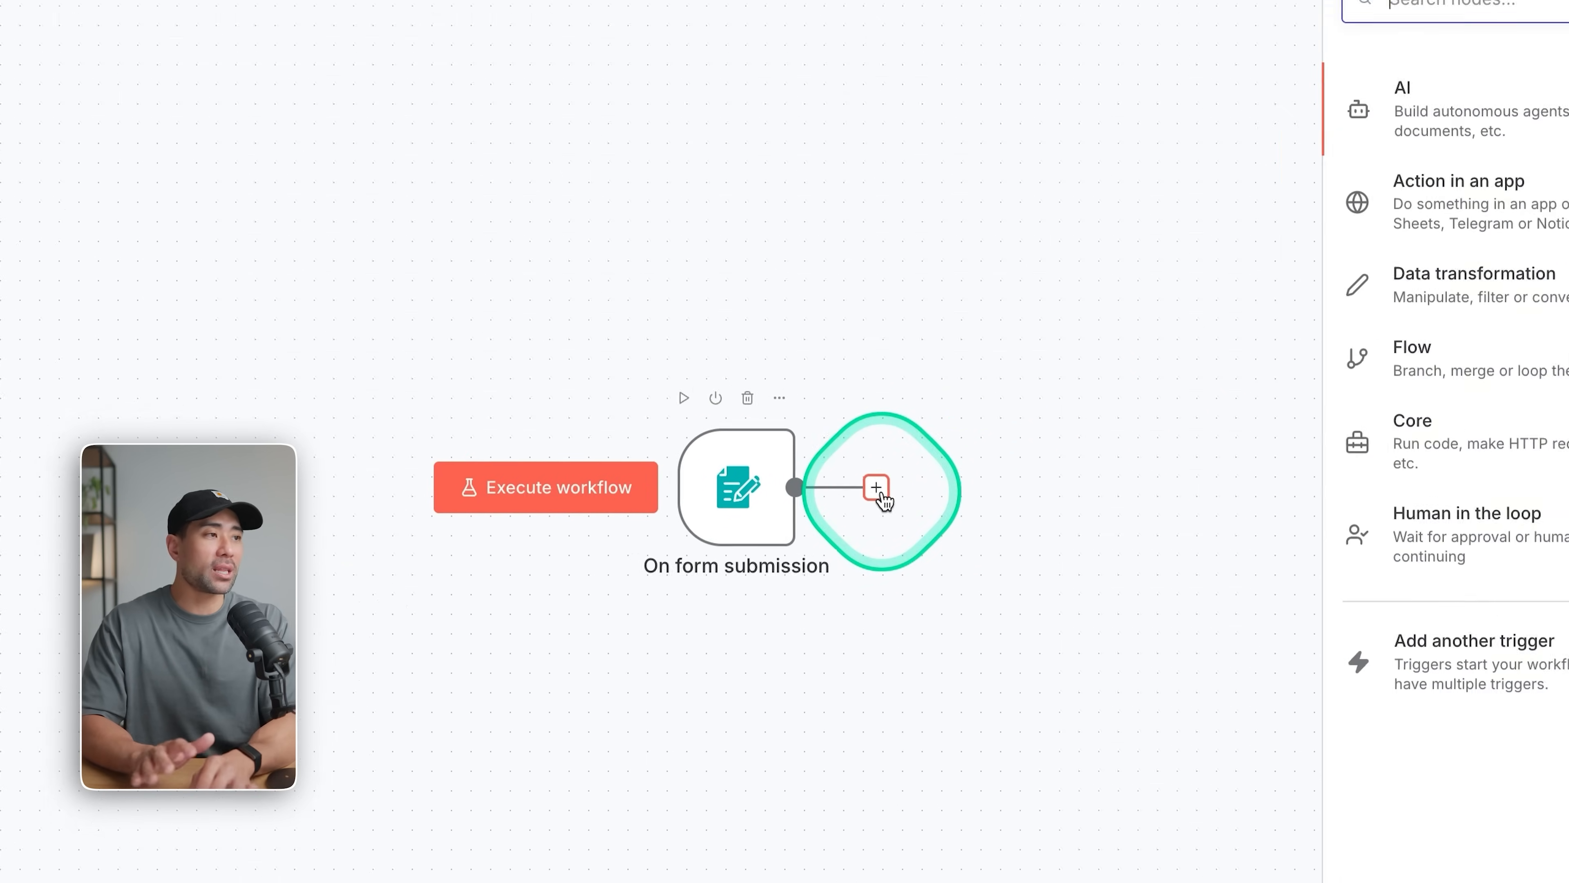
pyautogui.write('http')
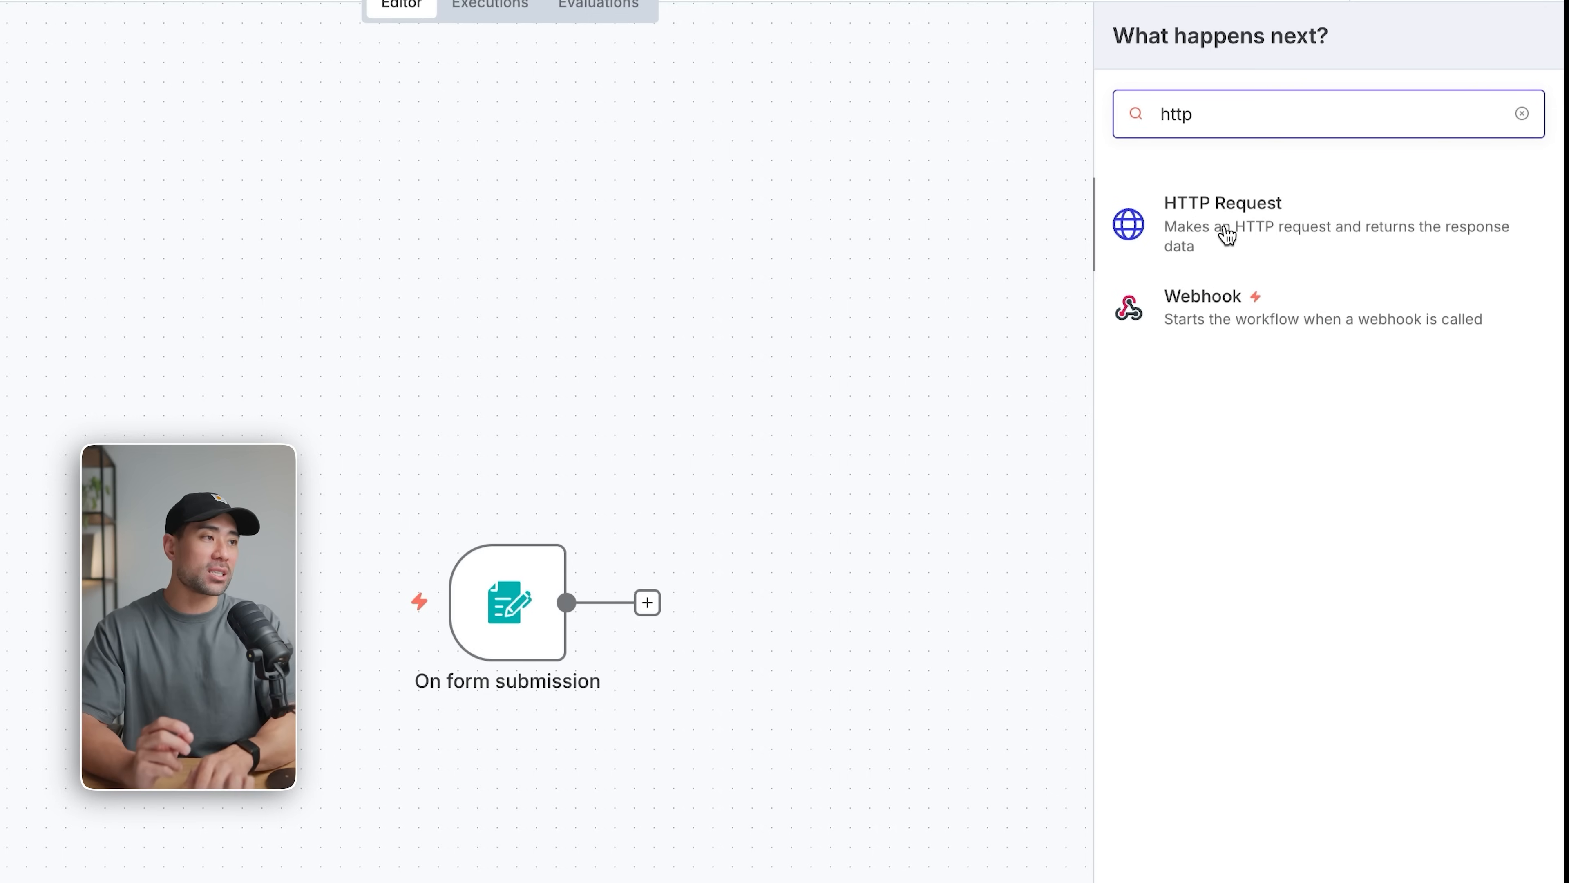
pyautogui.click(1226, 235)
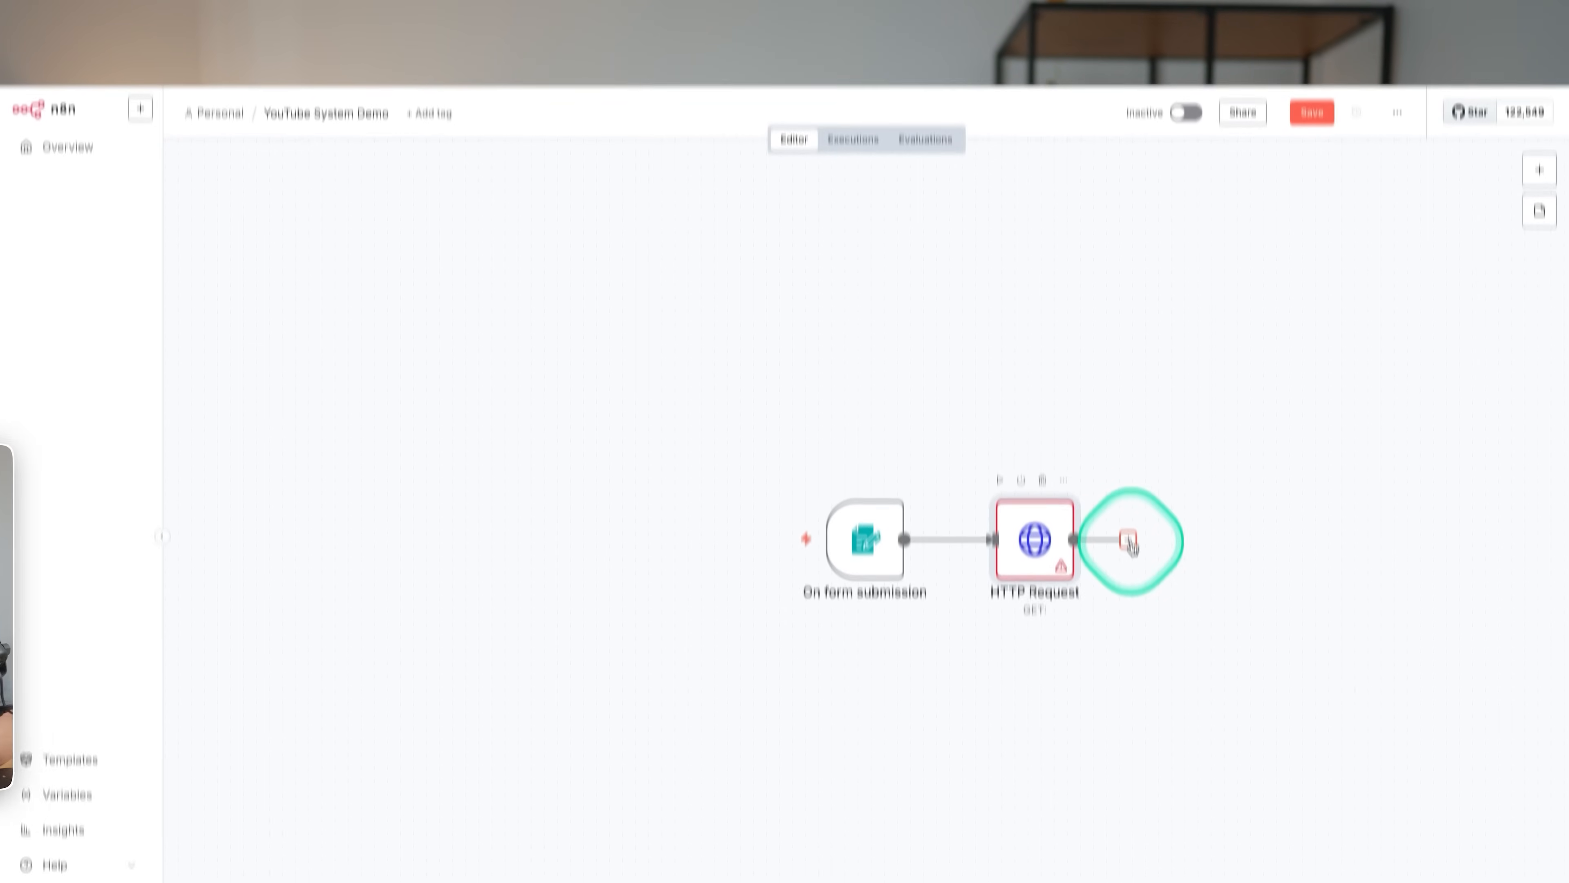
# Search the nodes available after the HTTP Request for Notion and ActiveCampaign, look through ActiveCampaign's actions, and close the list.
pyautogui.click(1129, 541)
pyautogui.click(1328, 137)
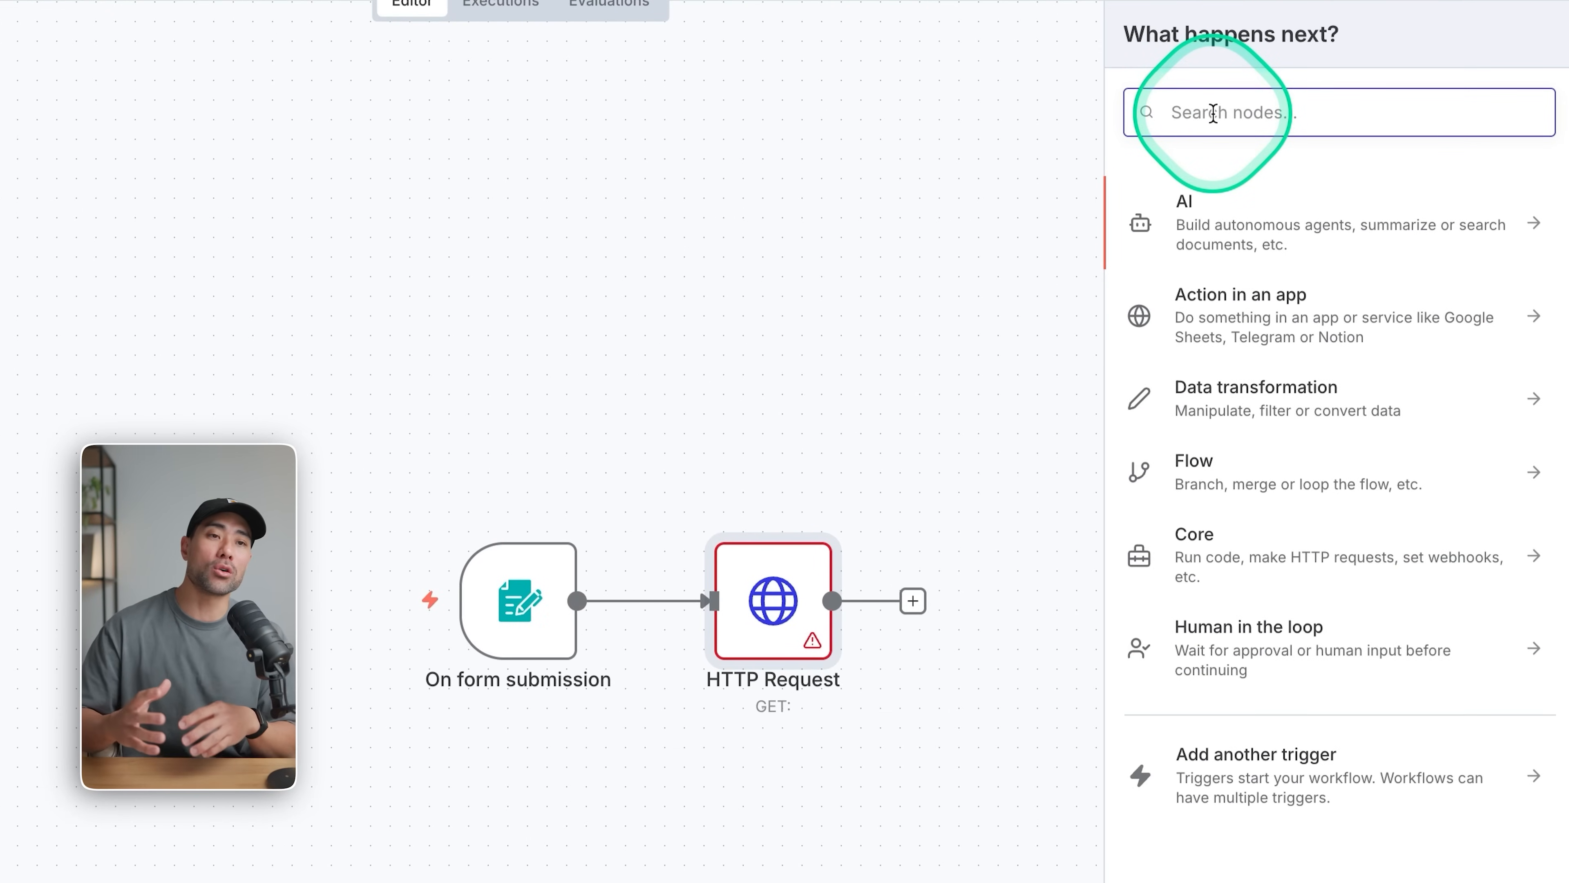
pyautogui.write('notion')
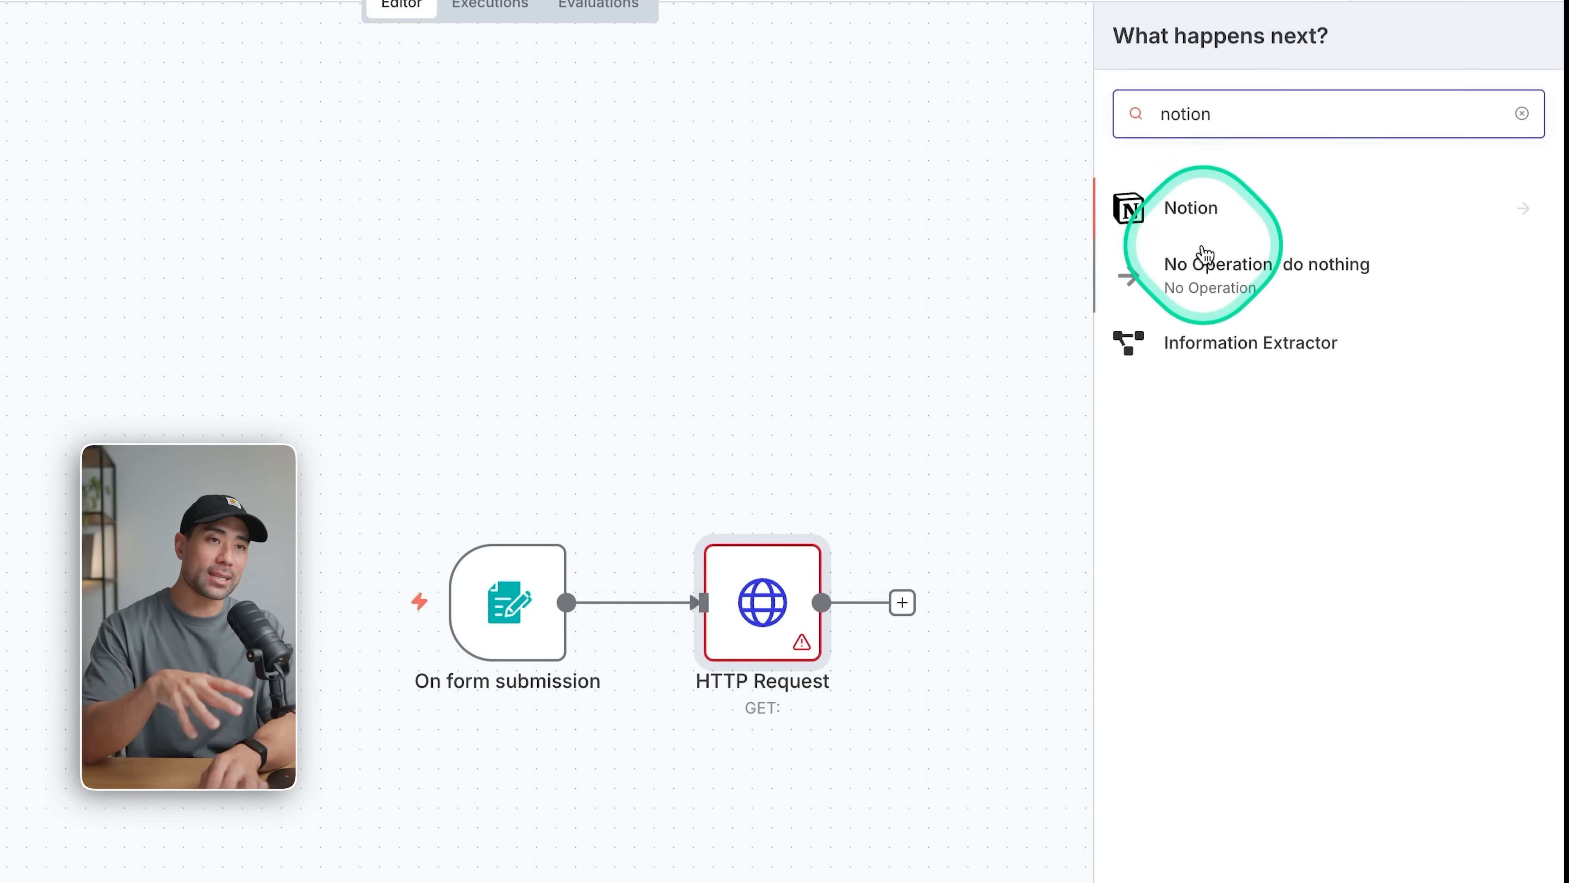
pyautogui.click(1252, 115)
pyautogui.doubleClick(1252, 115)
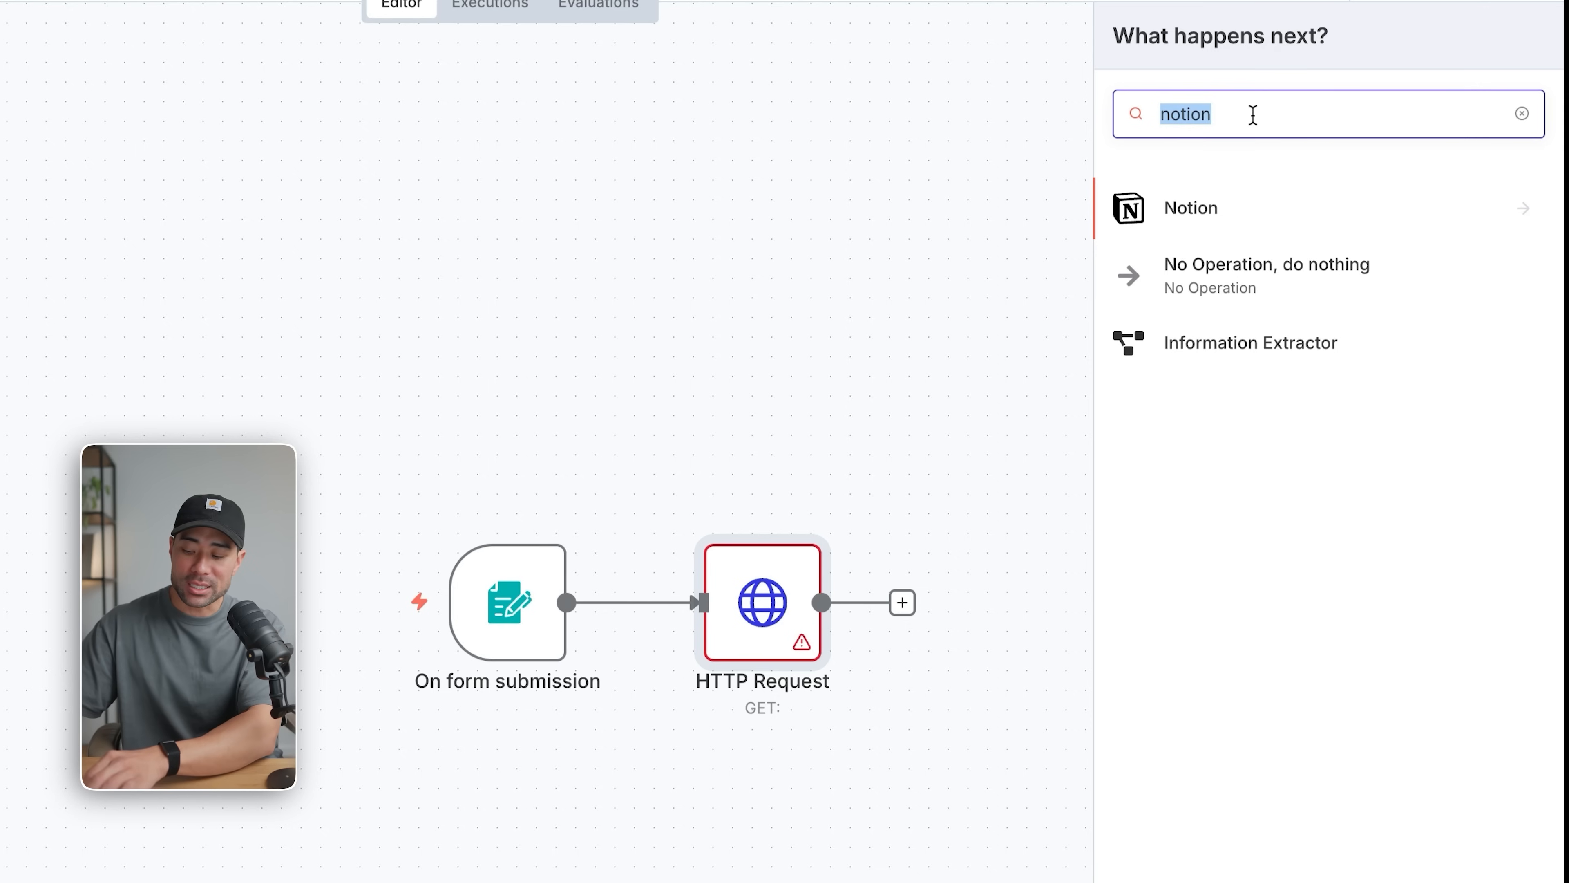
pyautogui.write('acti')
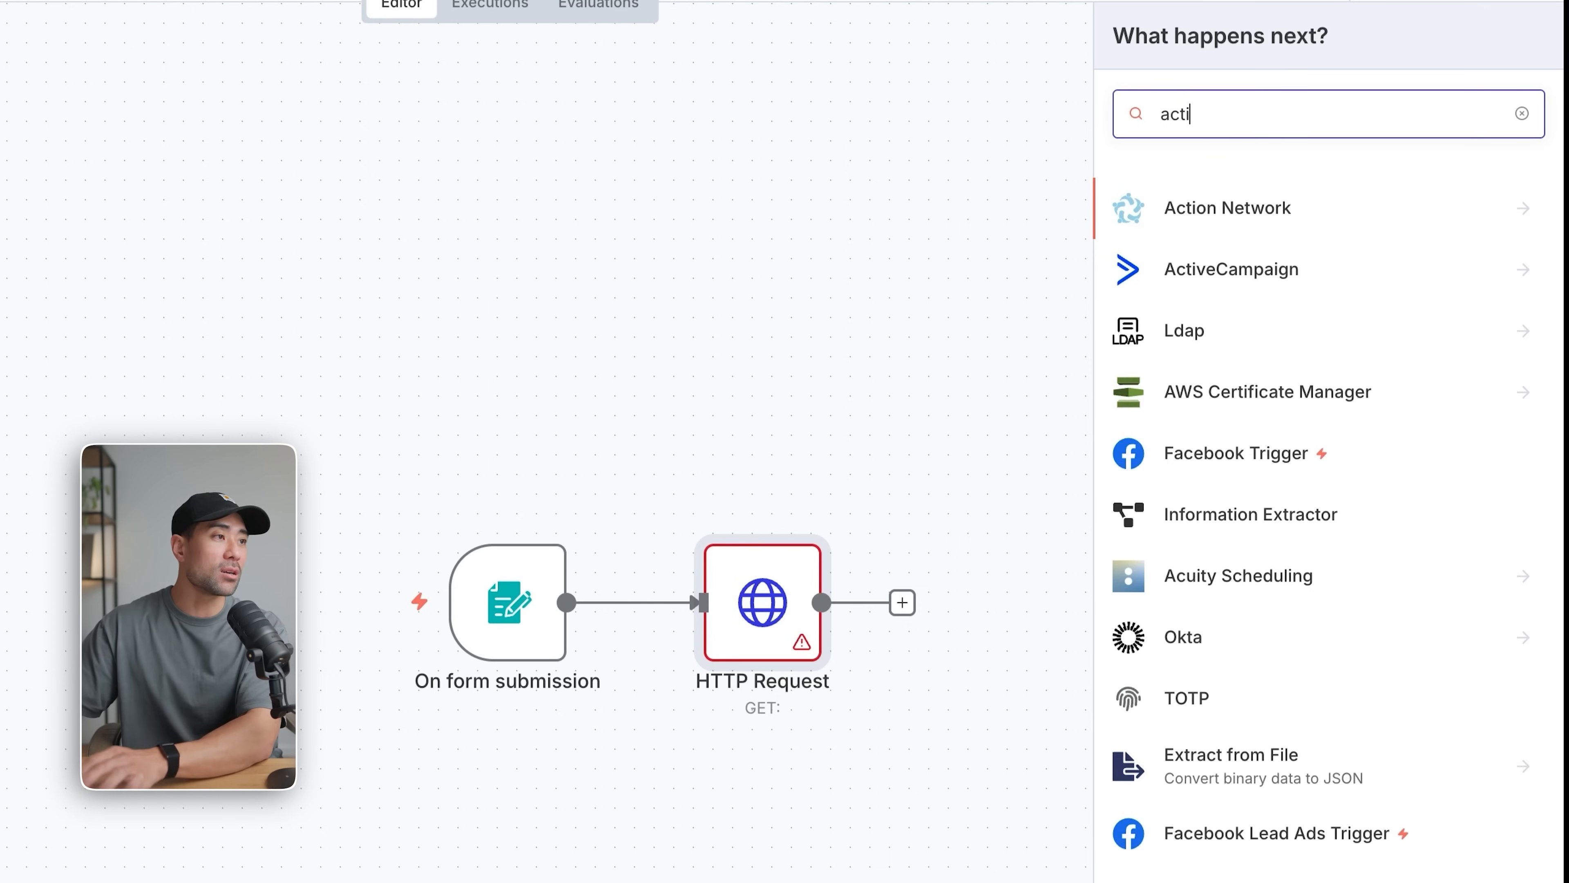
pyautogui.write('ve')
pyautogui.click(1229, 207)
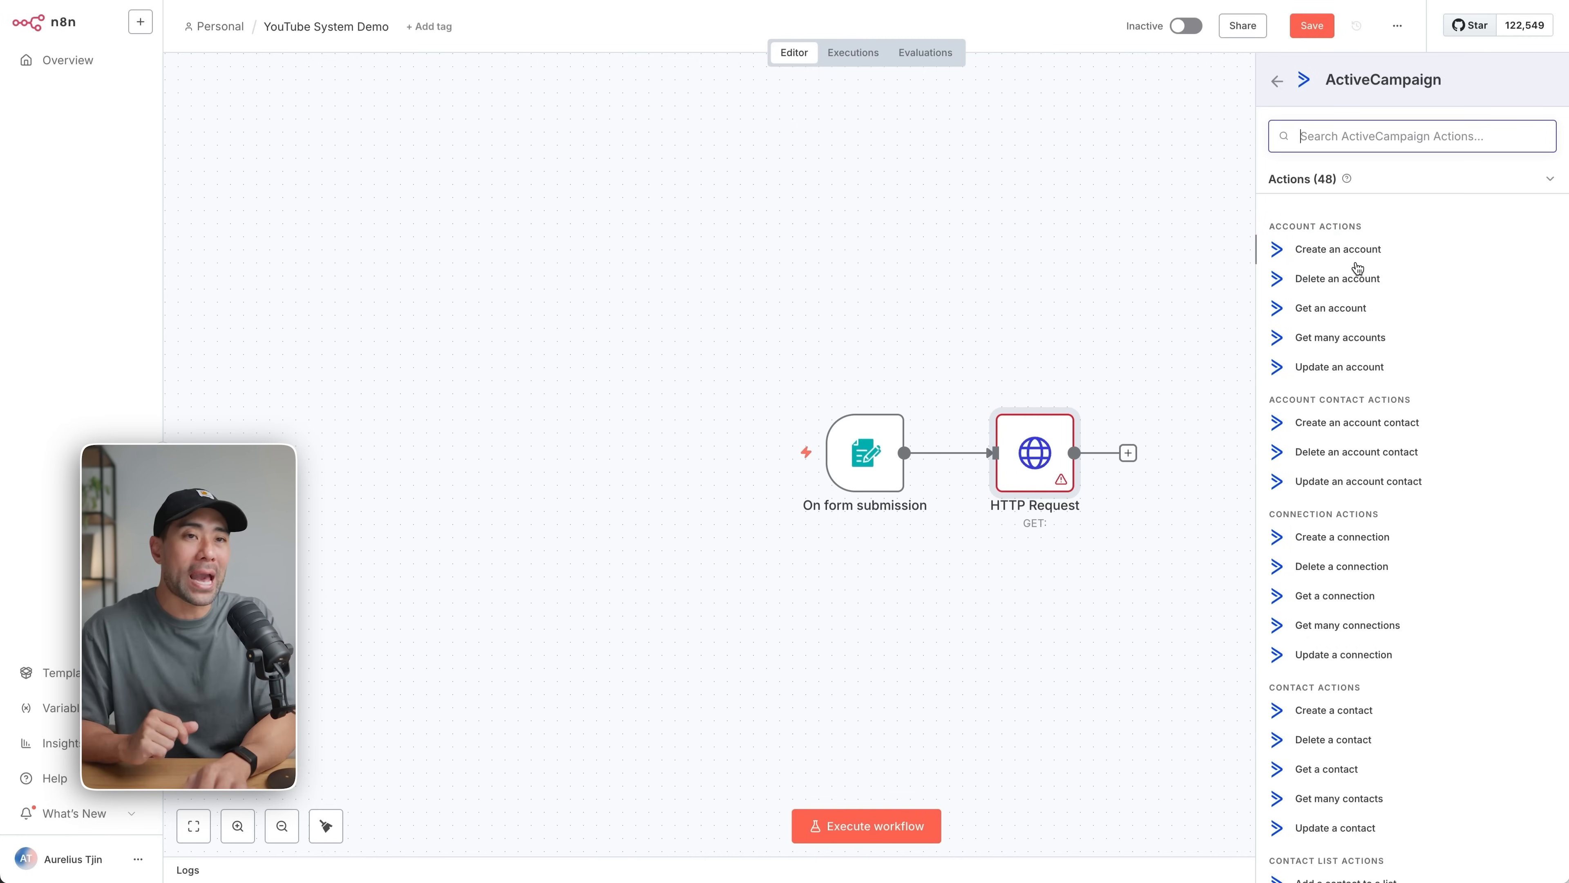
pyautogui.click(1178, 237)
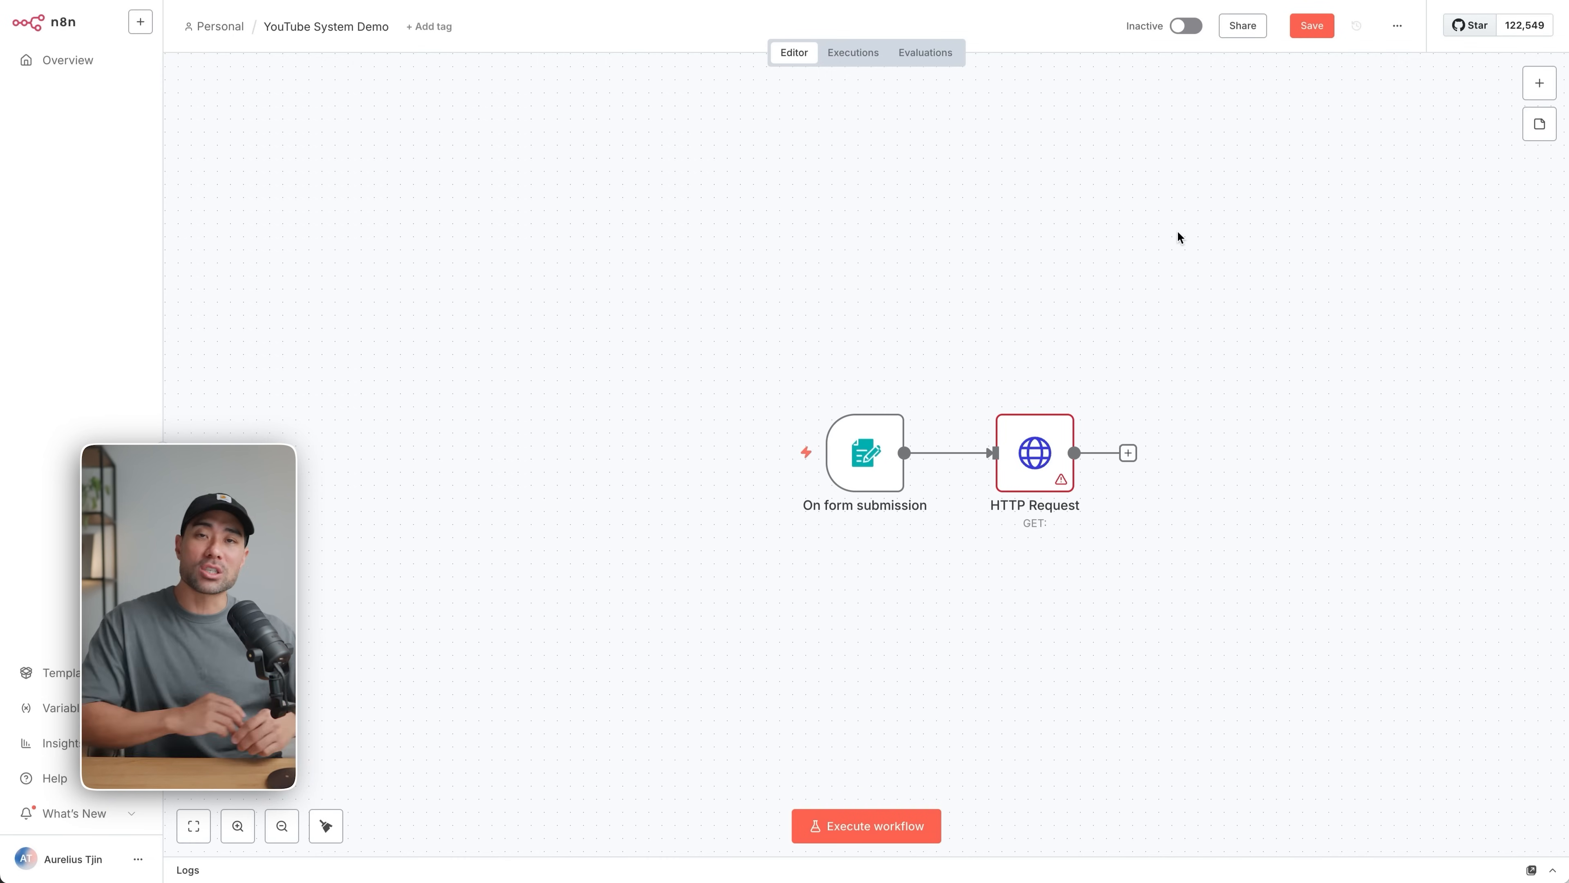
# Set the HTTP Request node's method to POST.
pyautogui.doubleClick(1031, 451)
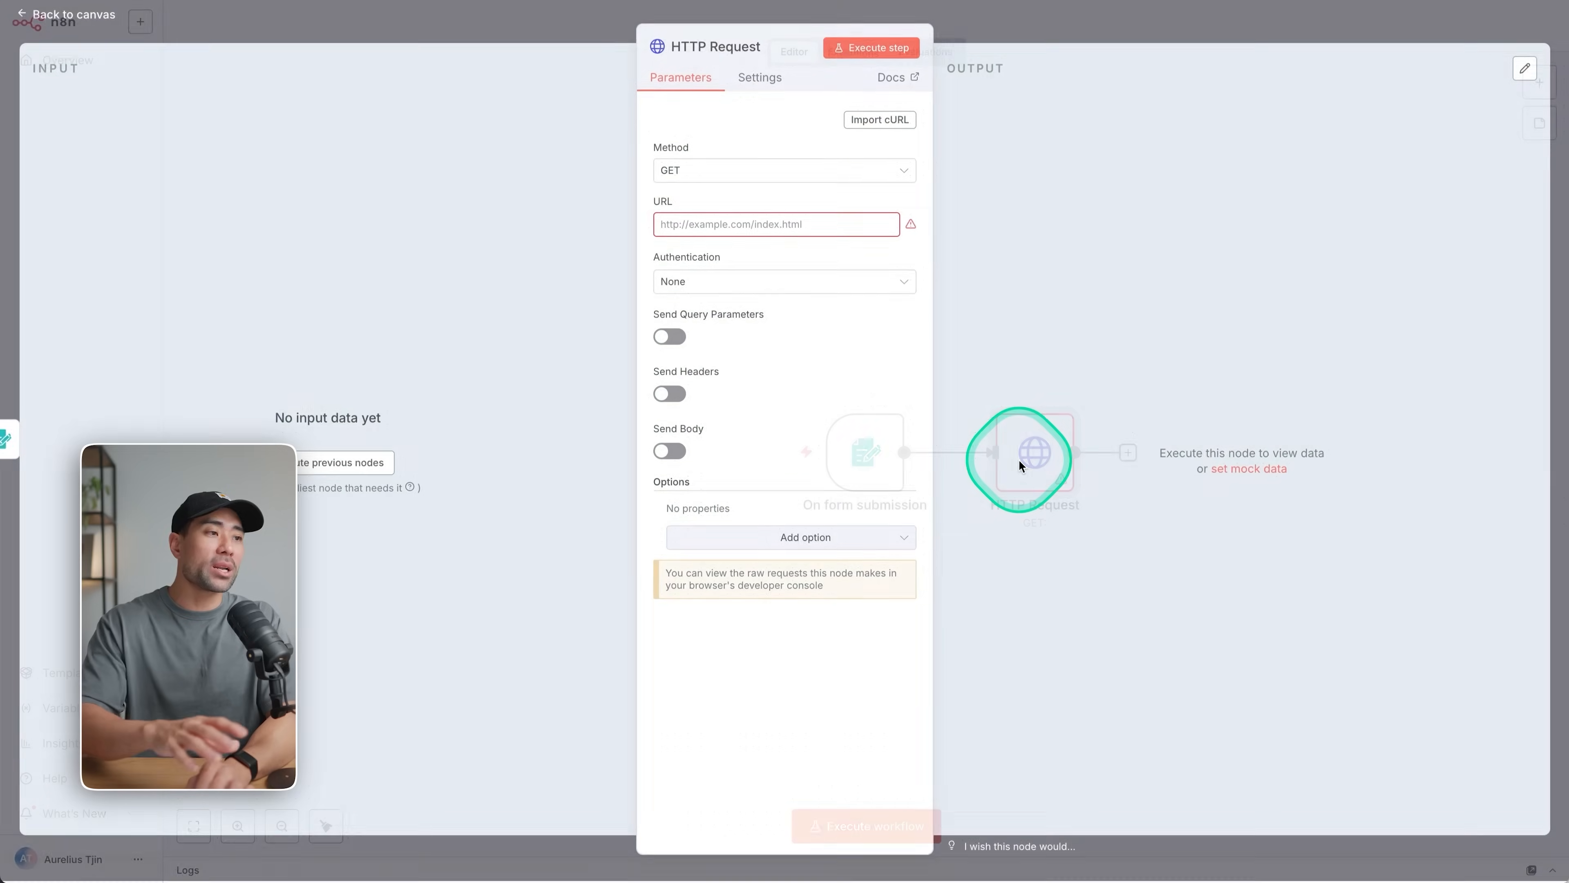
pyautogui.click(831, 189)
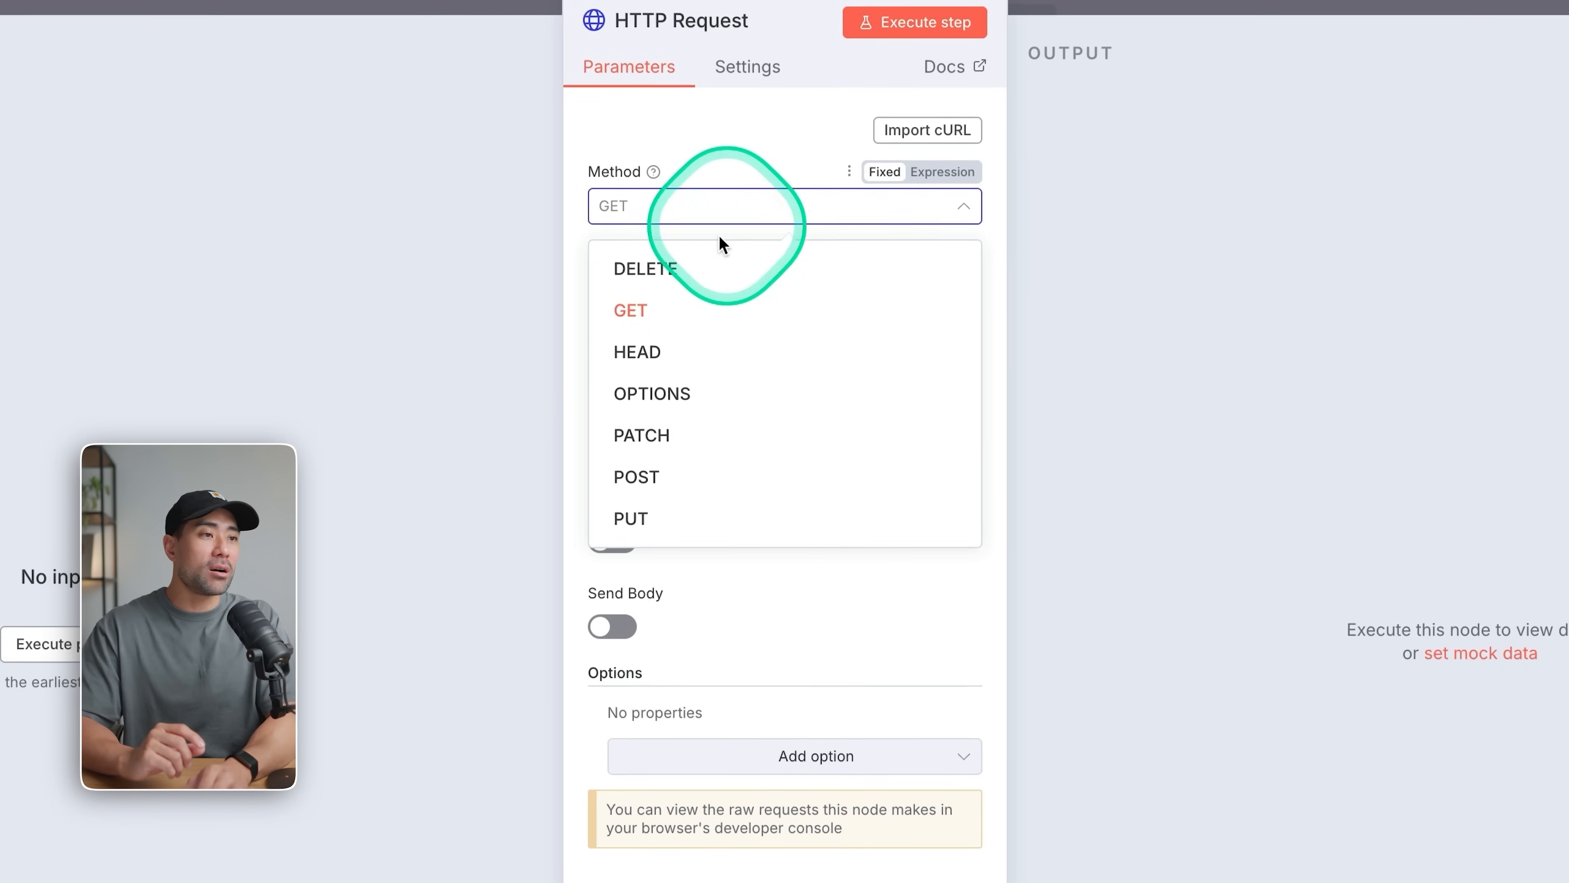
pyautogui.click(667, 483)
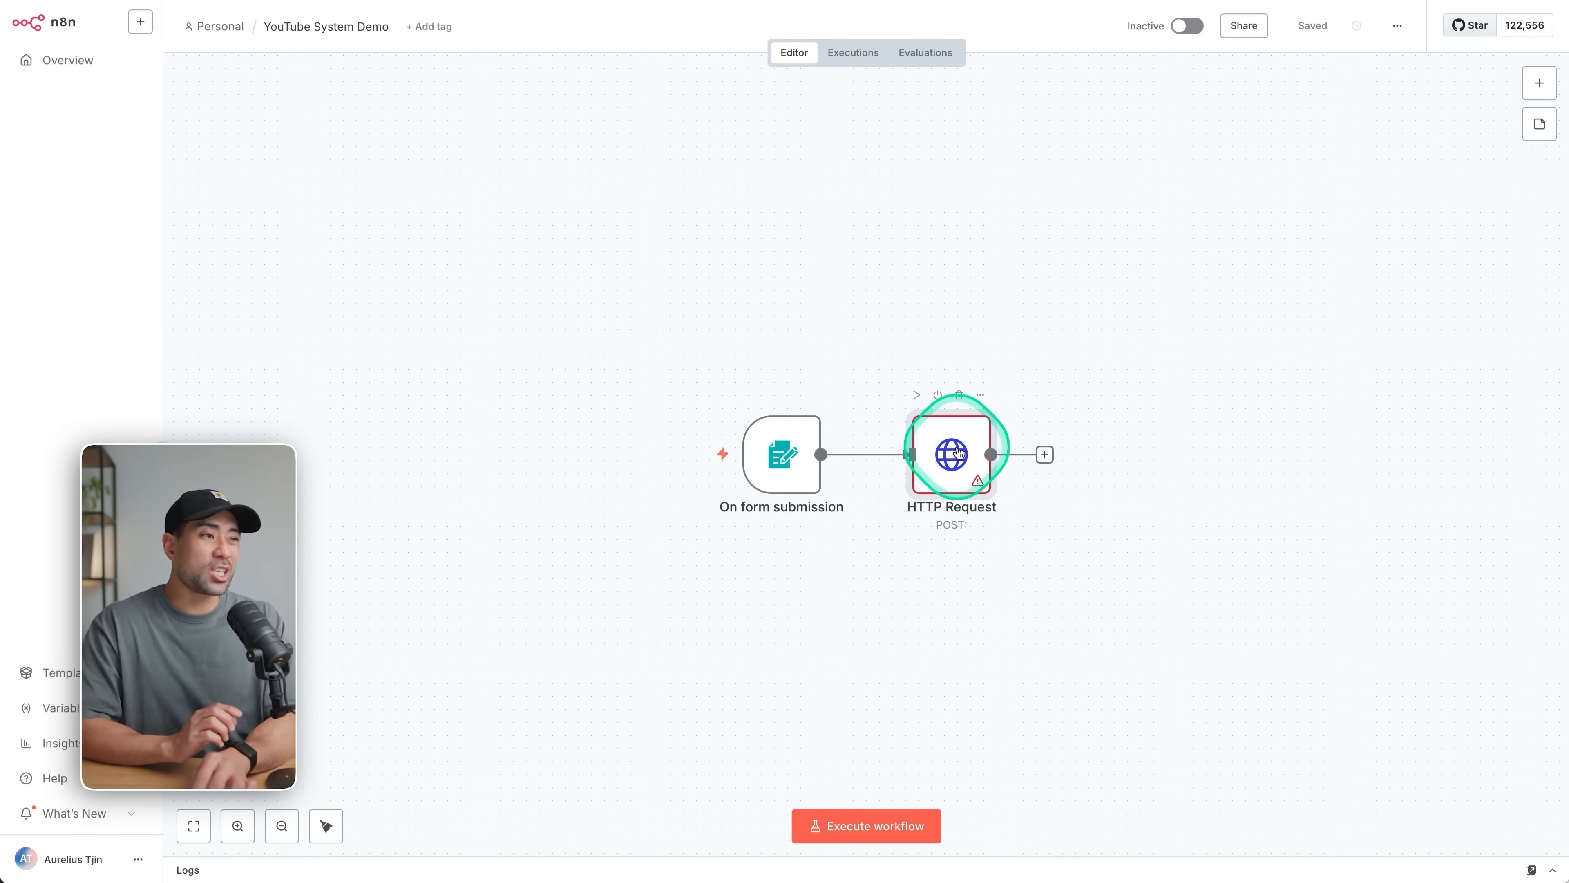
pyautogui.doubleClick(958, 454)
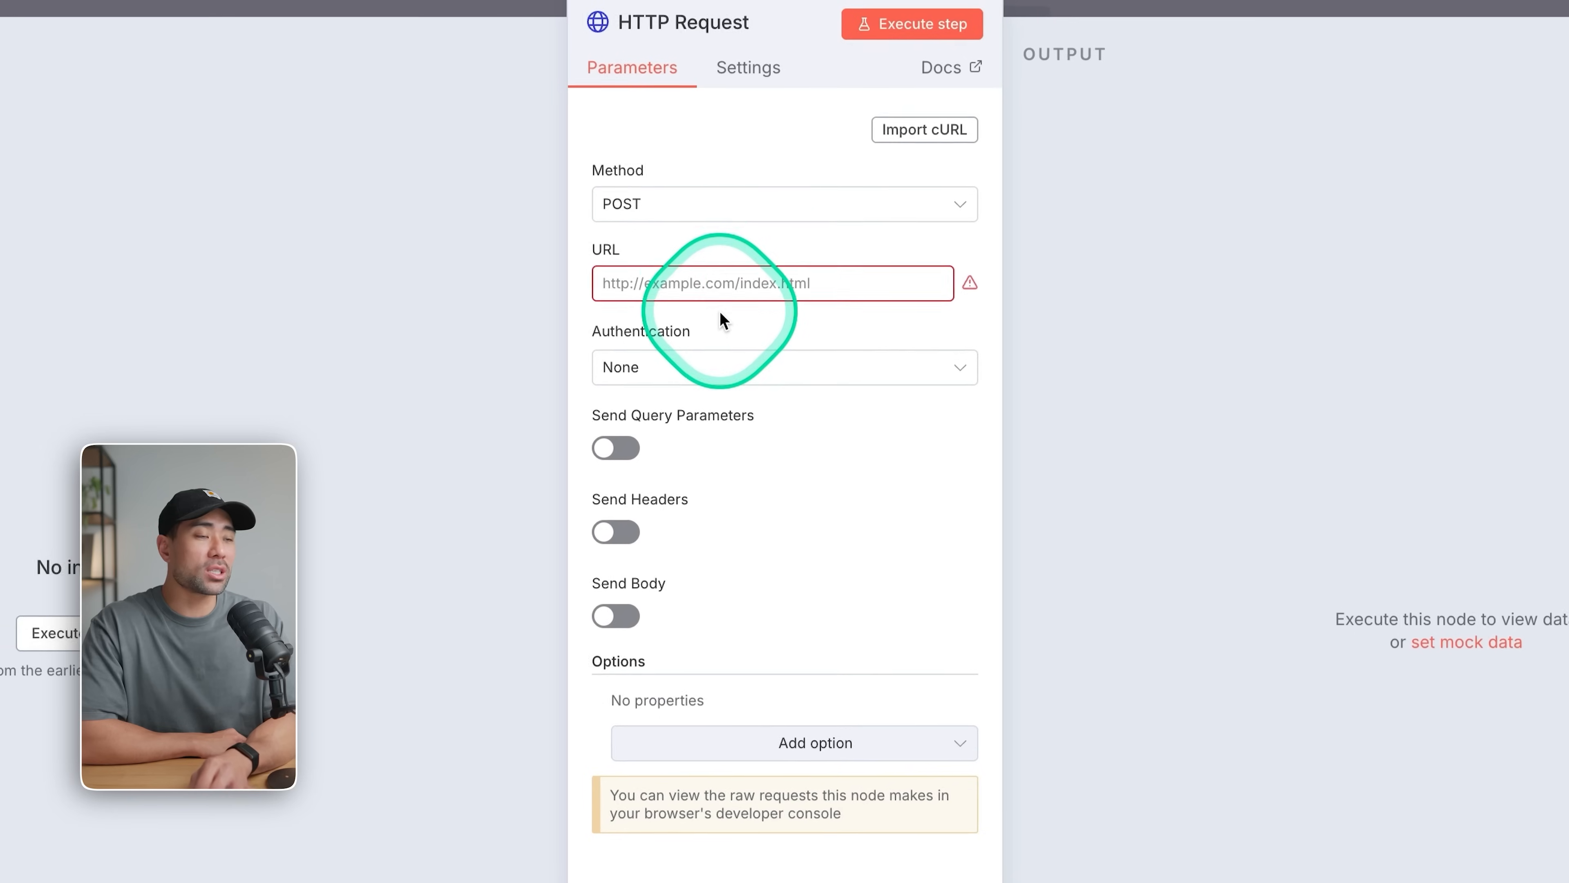
pyautogui.click(670, 214)
pyautogui.click(652, 475)
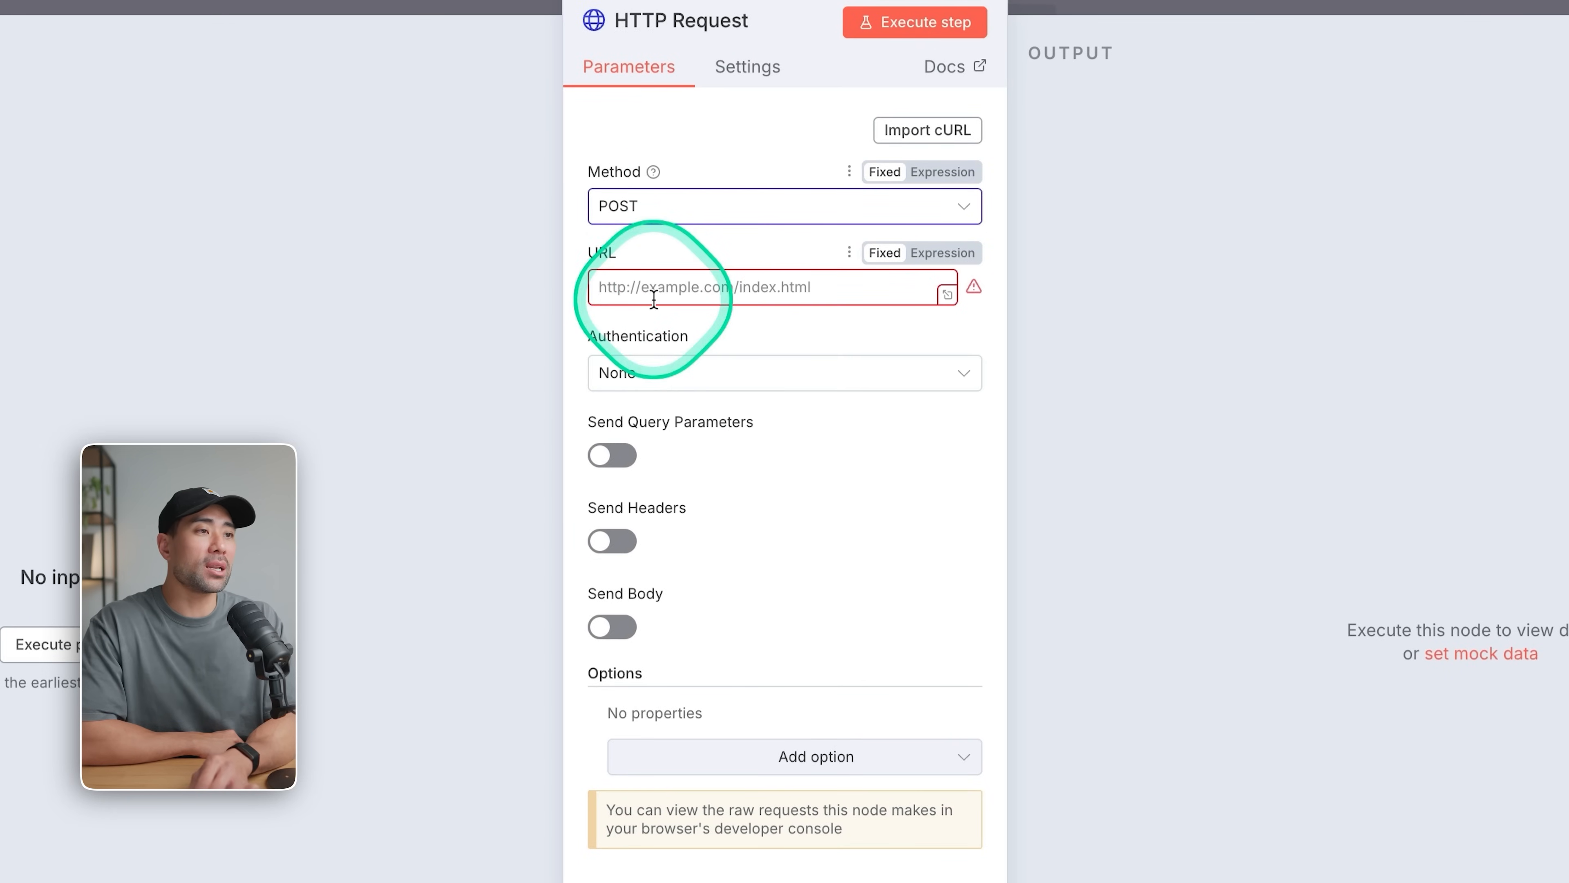
# Switch to RapidAPI and examine the Youtube Transcriptor Ai page's pricing plans and request documentation.
pyautogui.click(1383, 60)
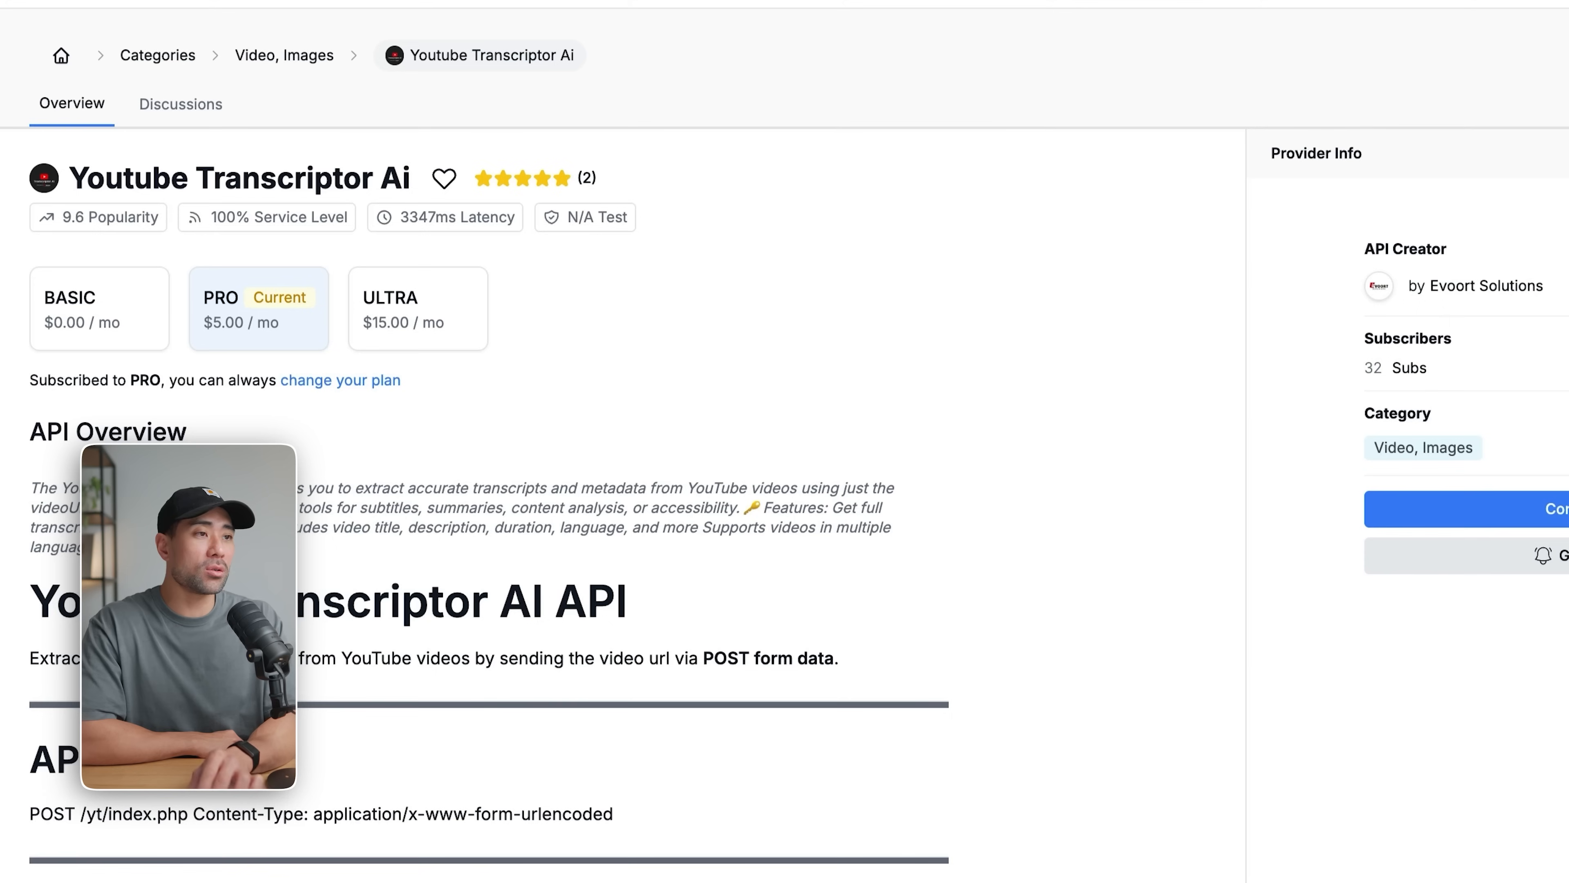
pyautogui.click(588, 709)
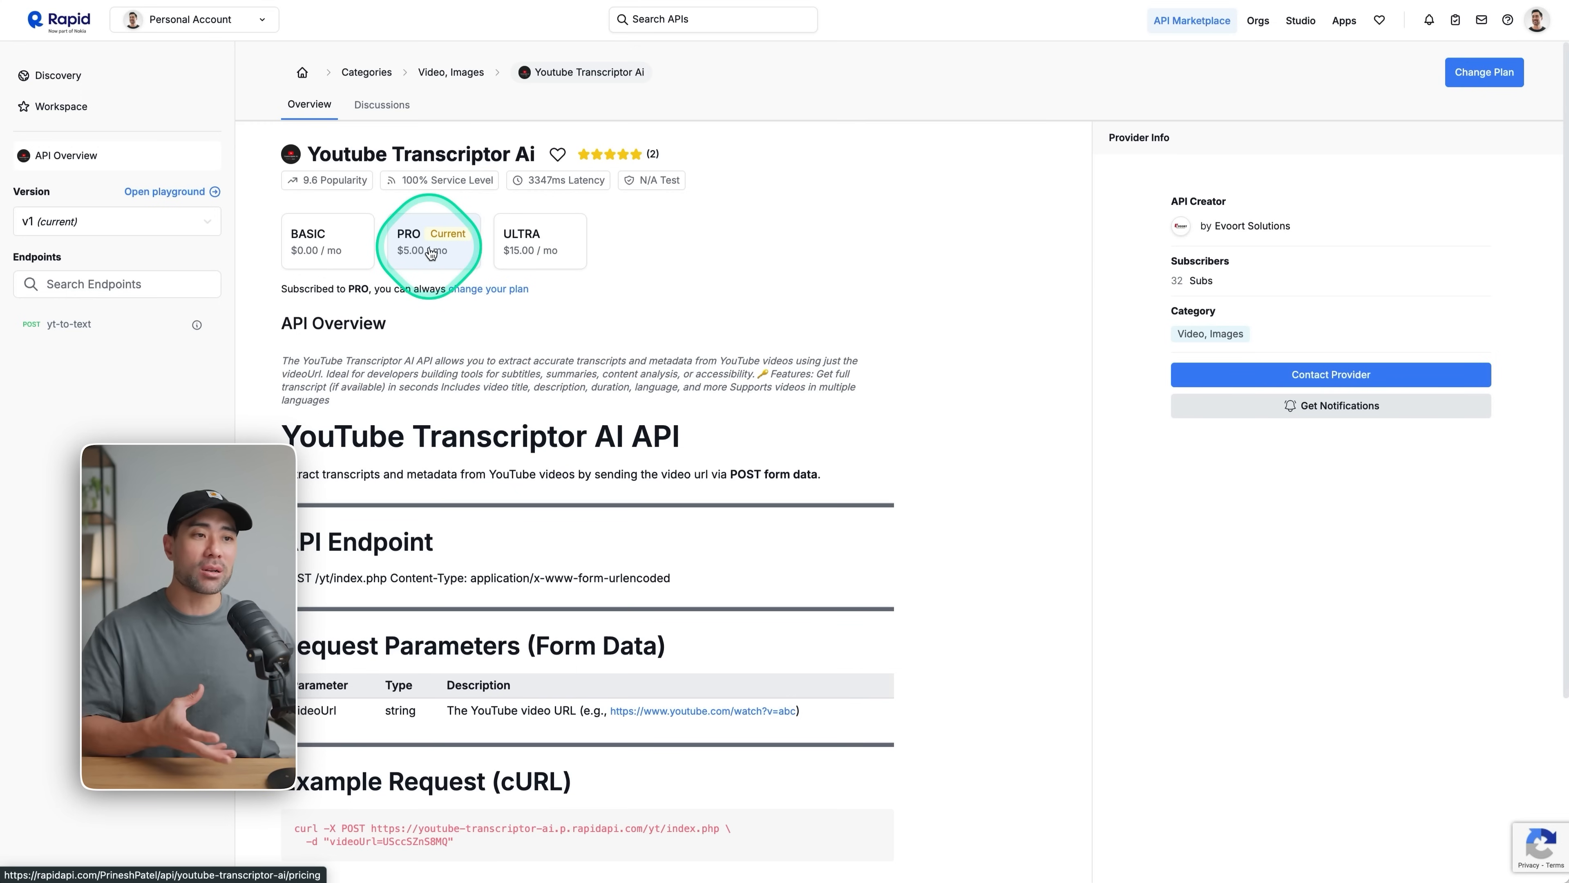
pyautogui.scroll(-3, 431, 253)
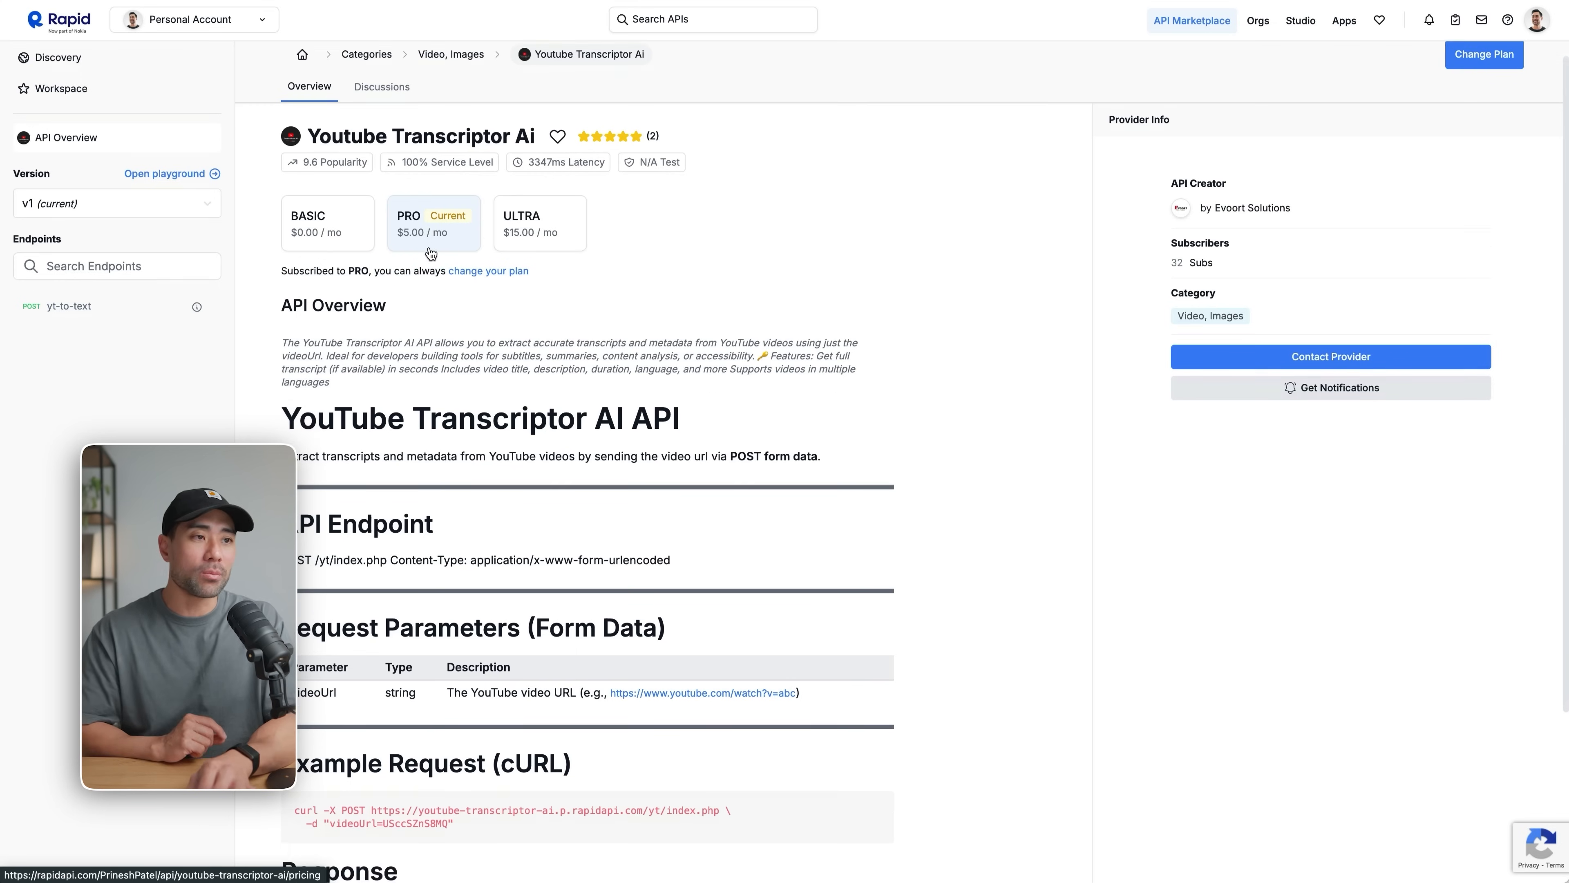
pyautogui.scroll(3, 428, 245)
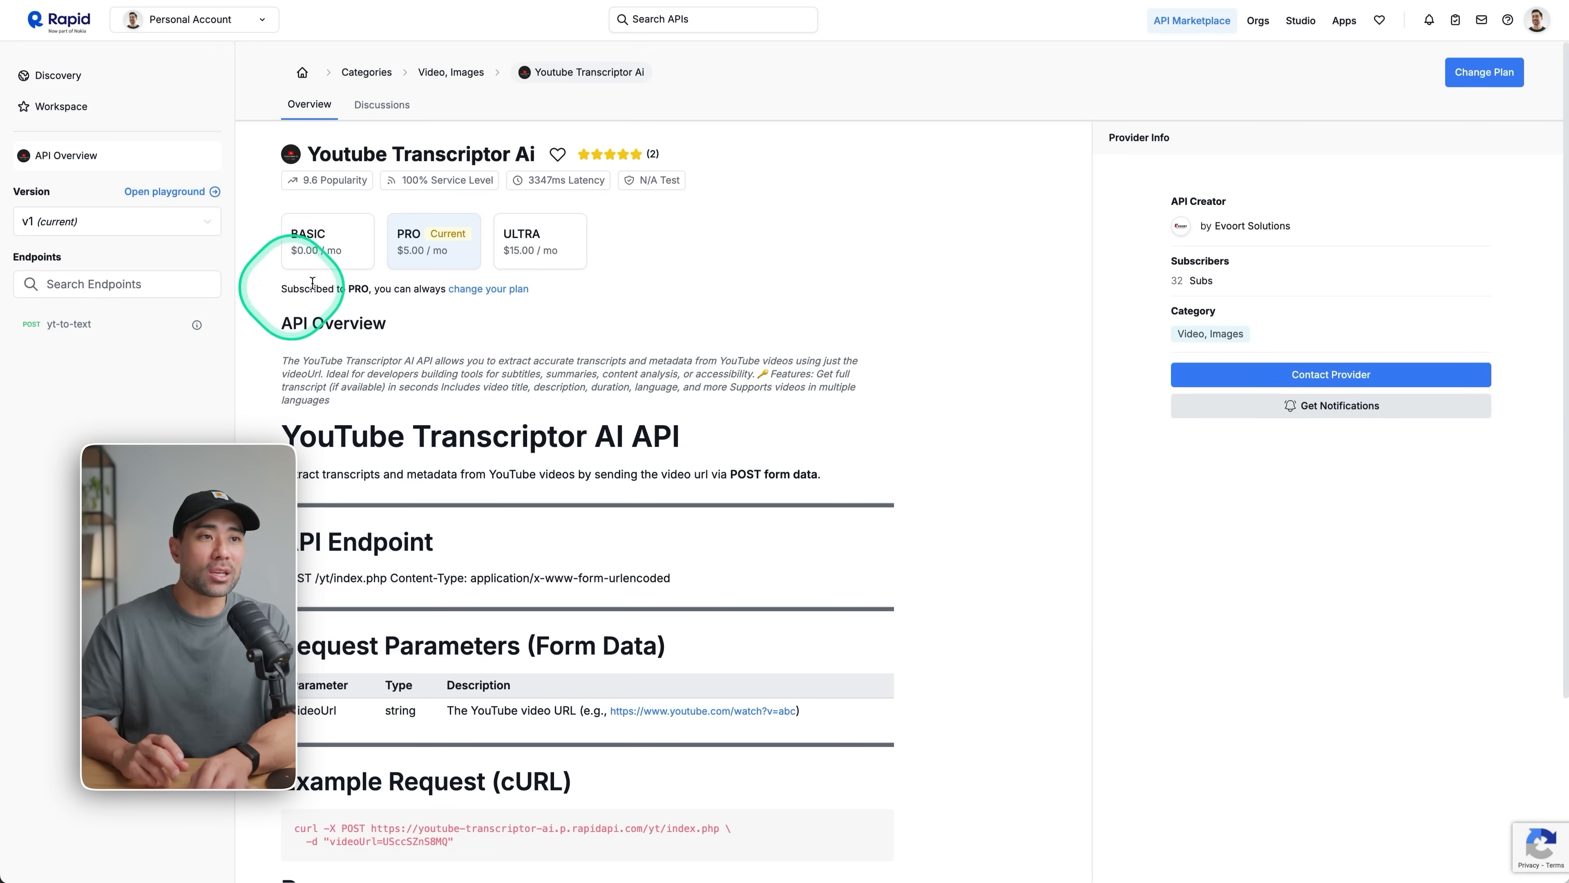
pyautogui.click(343, 253)
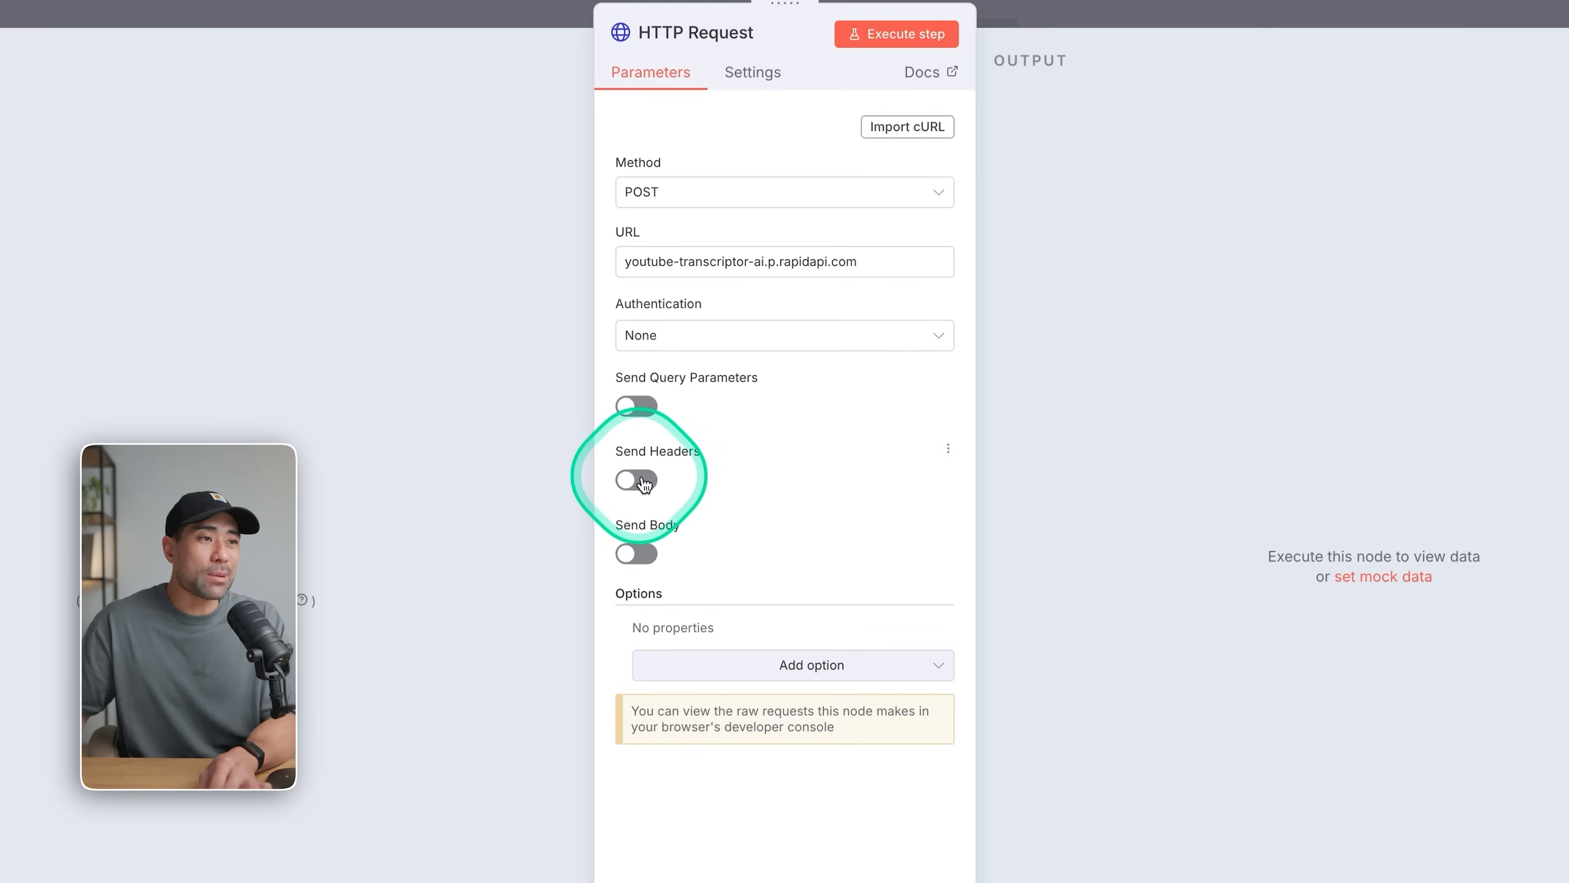
# Enable sending headers with x-rapidapi-host set to youtube-transcriptor-ai.p.rapidapi.com, and add a second header parameter named x-rapidapi-key.
pyautogui.click(638, 467)
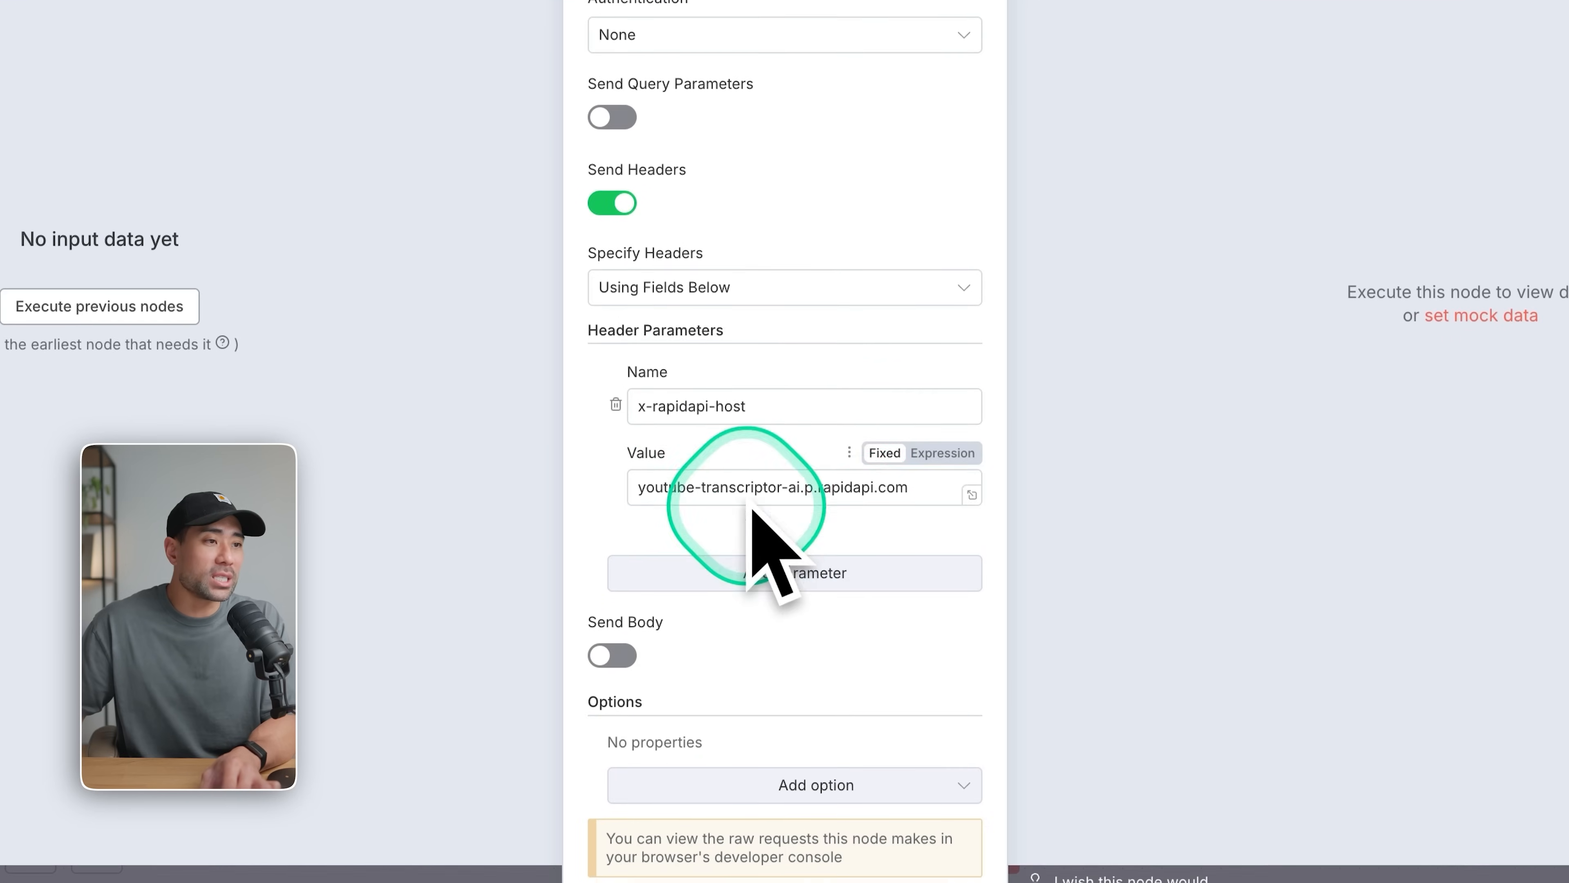
pyautogui.scroll(-1, 833, 678)
pyautogui.click(792, 722)
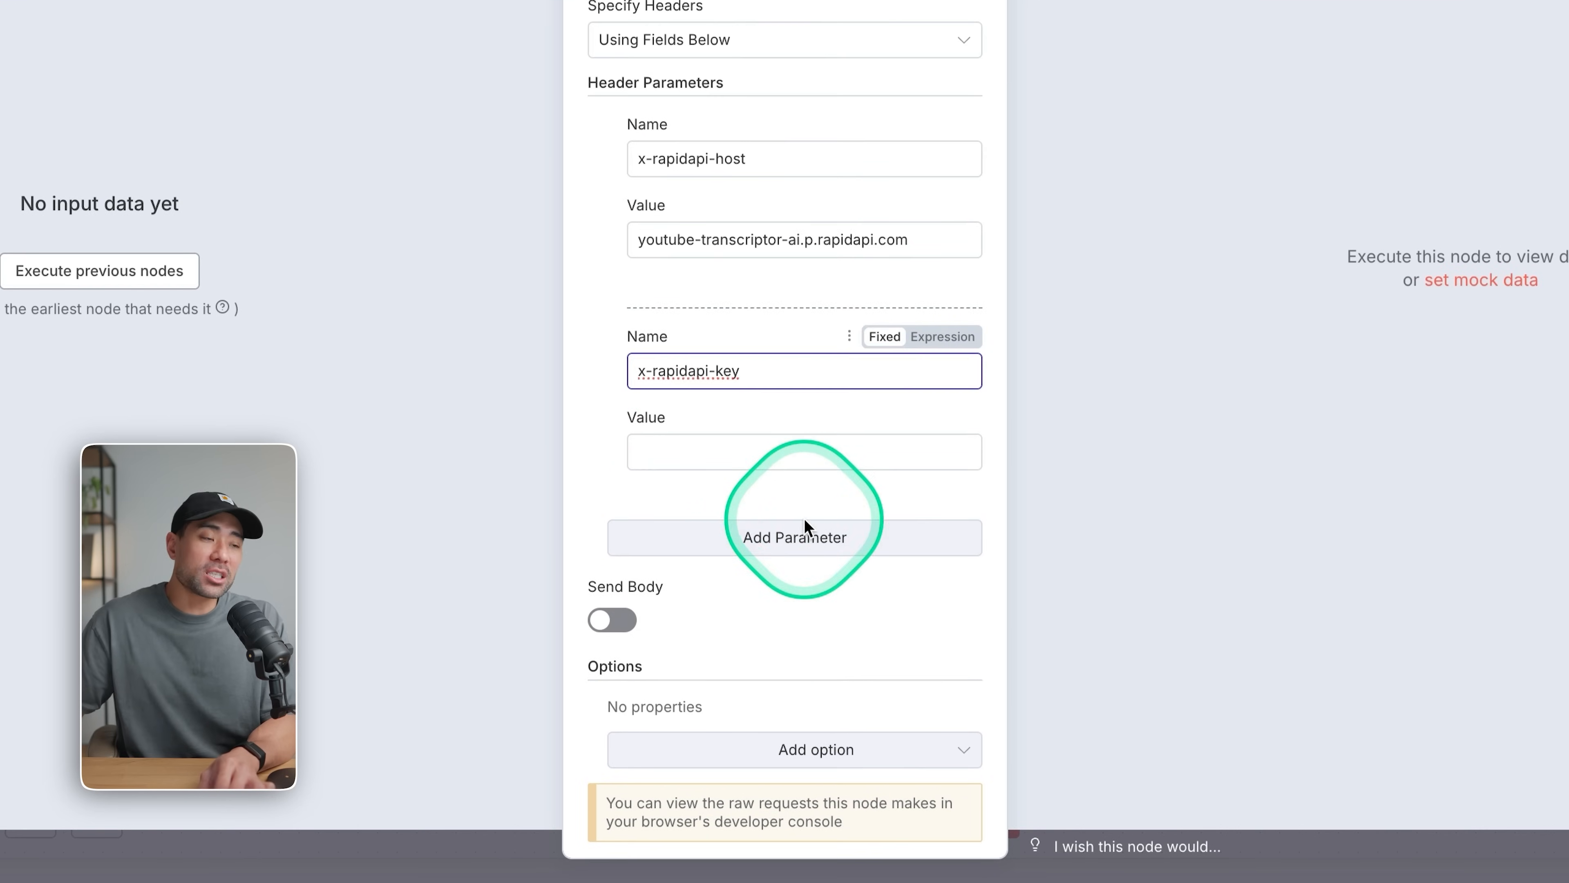
# Open the subscribed Youtube Transcriptor Ai API from the RapidAPI workspace to get its API key.
pyautogui.click(324, 327)
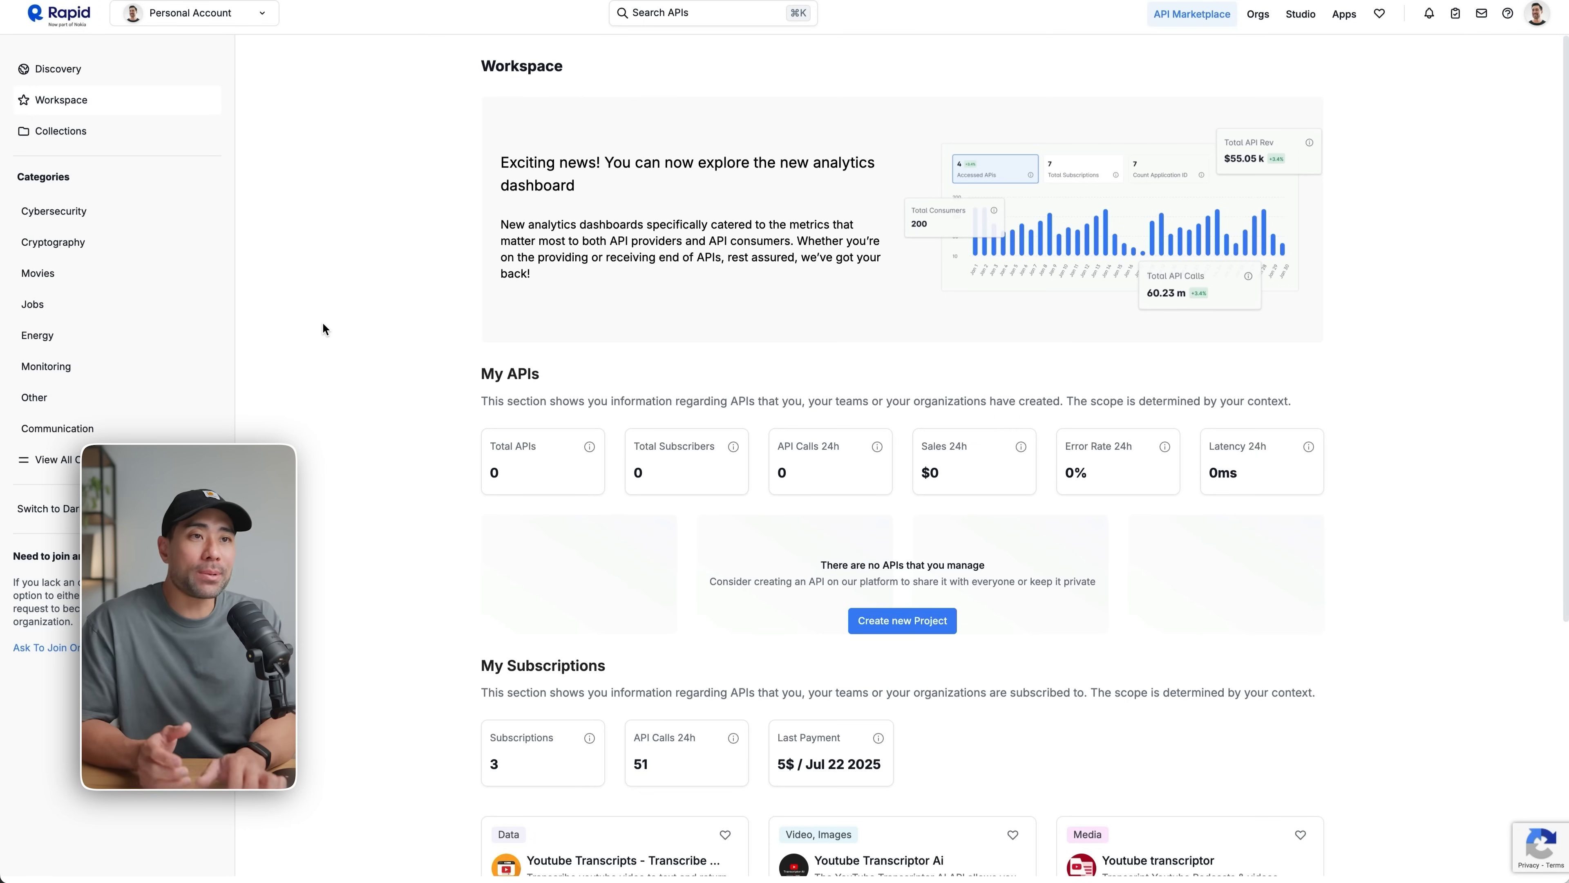
pyautogui.click(63, 101)
pyautogui.scroll(-6, 616, 442)
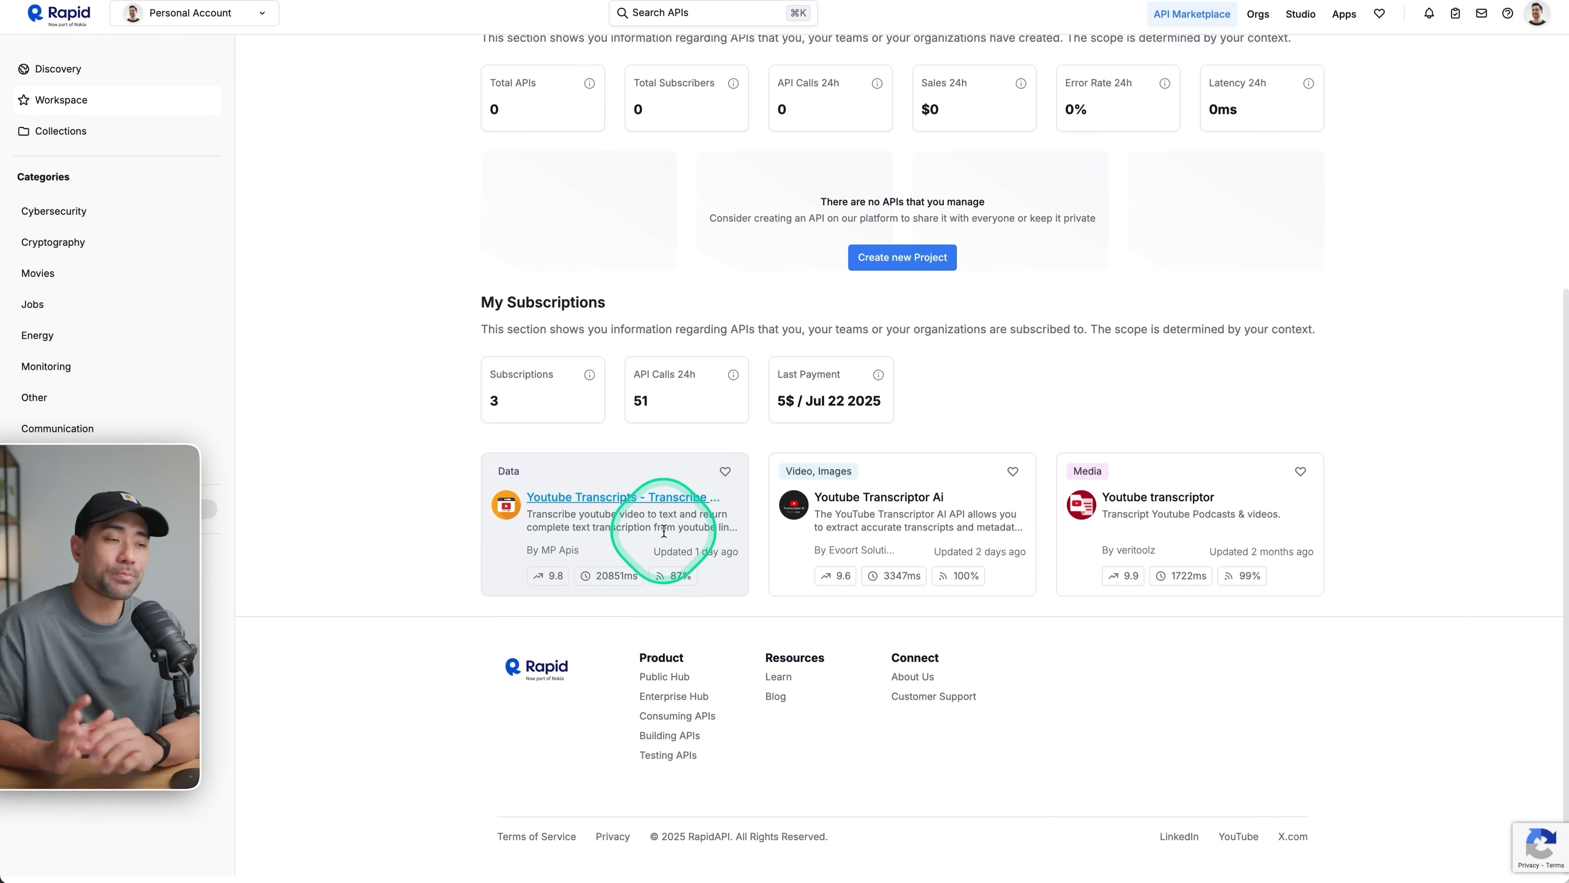
pyautogui.click(937, 487)
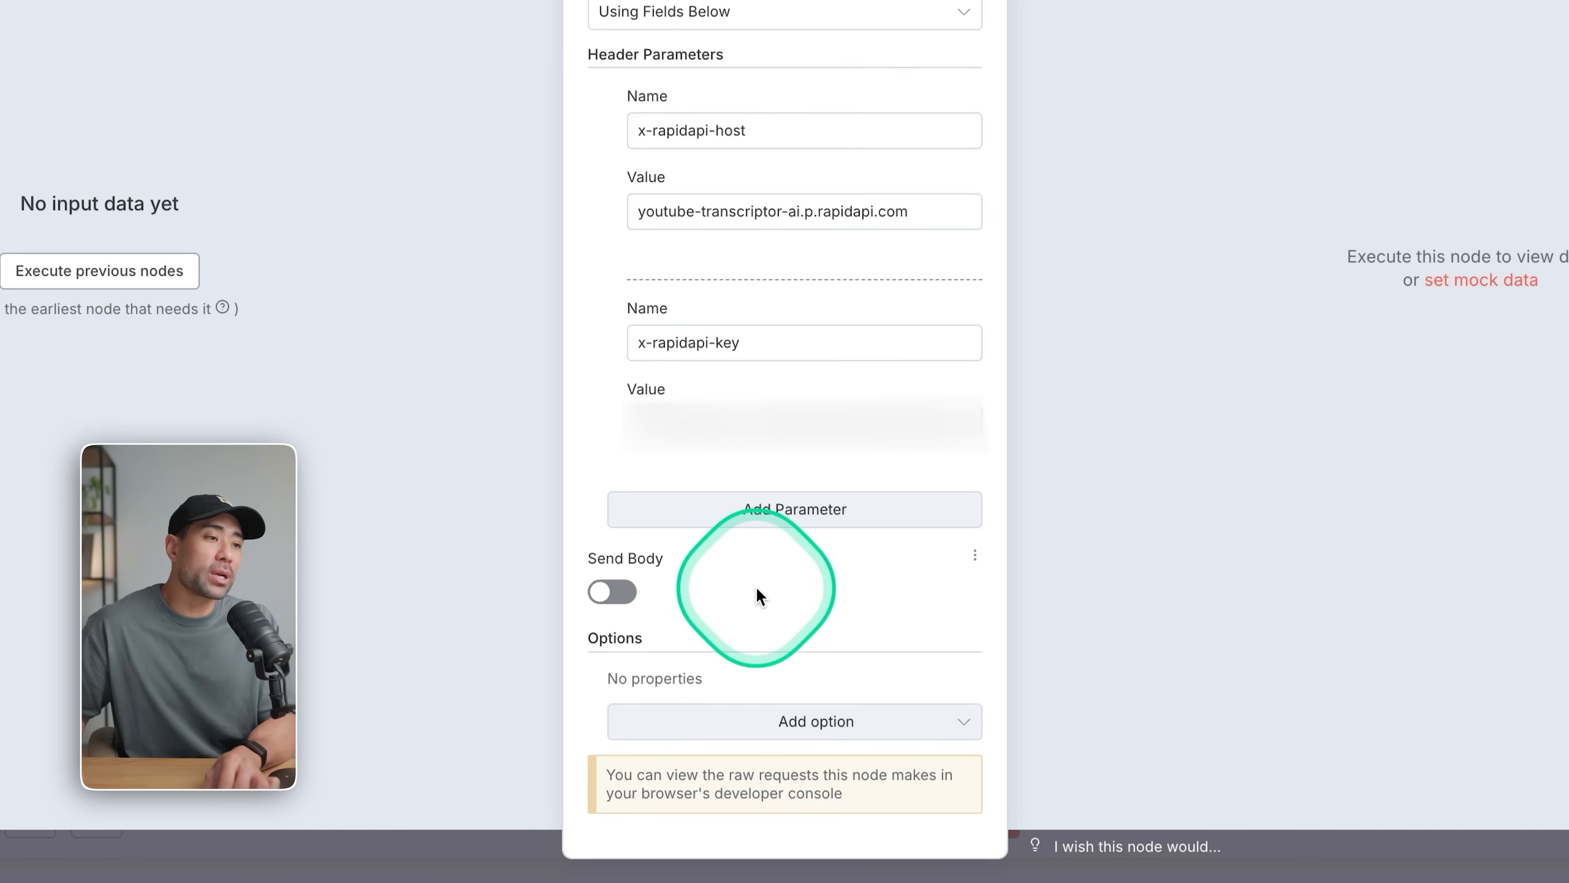
# Enable sending a body of content type Form-Data with a form data parameter named videoUrl.
pyautogui.click(619, 592)
pyautogui.scroll(-7, 686, 648)
pyautogui.click(686, 229)
pyautogui.click(695, 335)
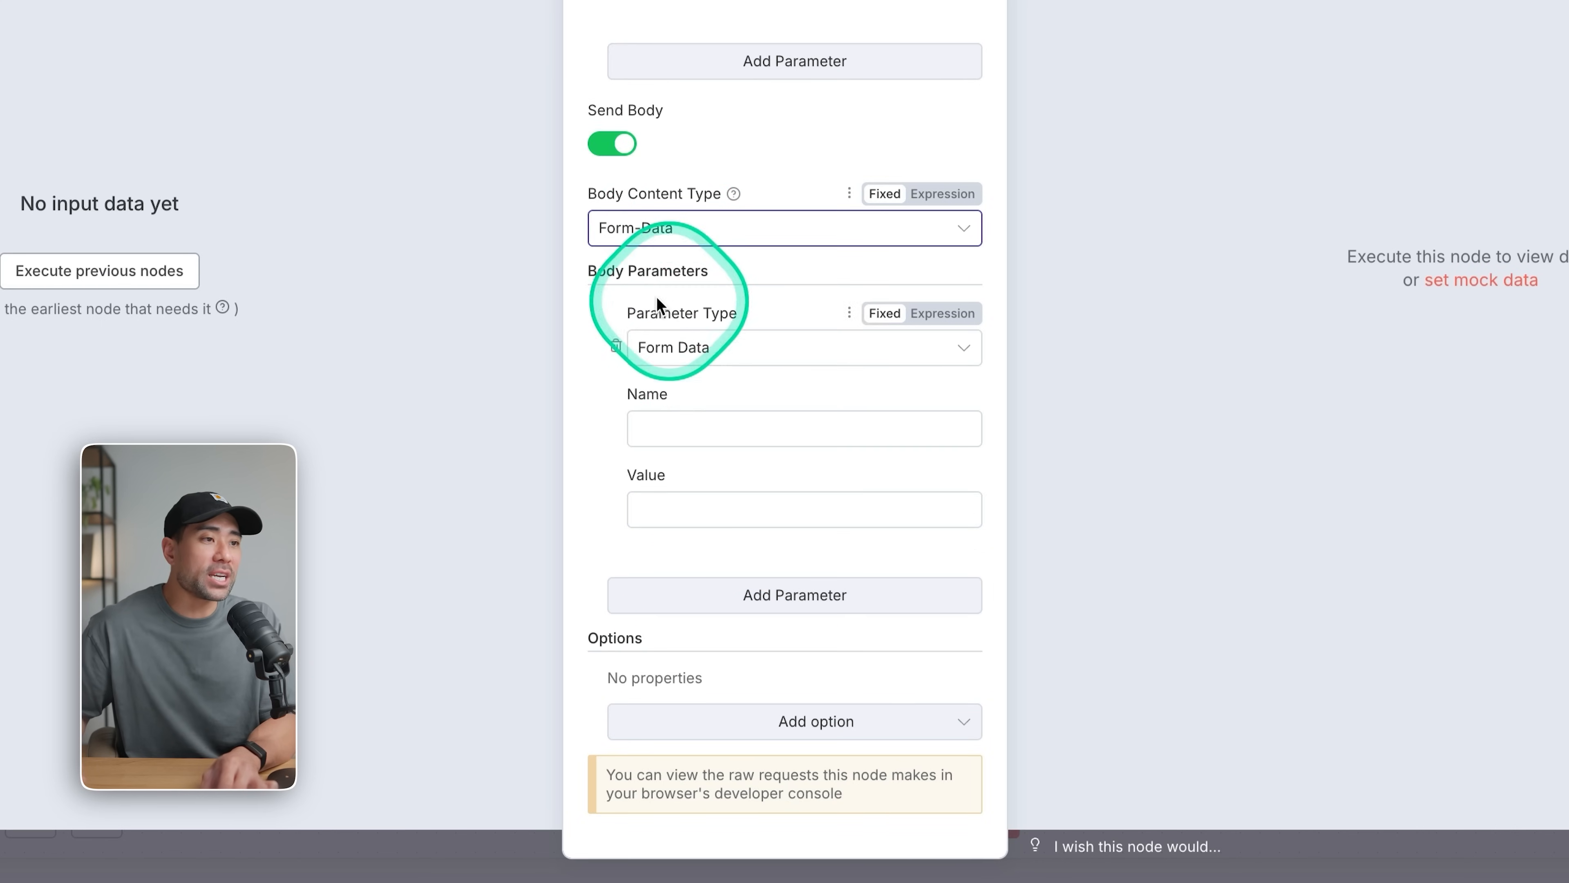
pyautogui.click(692, 428)
pyautogui.write('videoUrl')
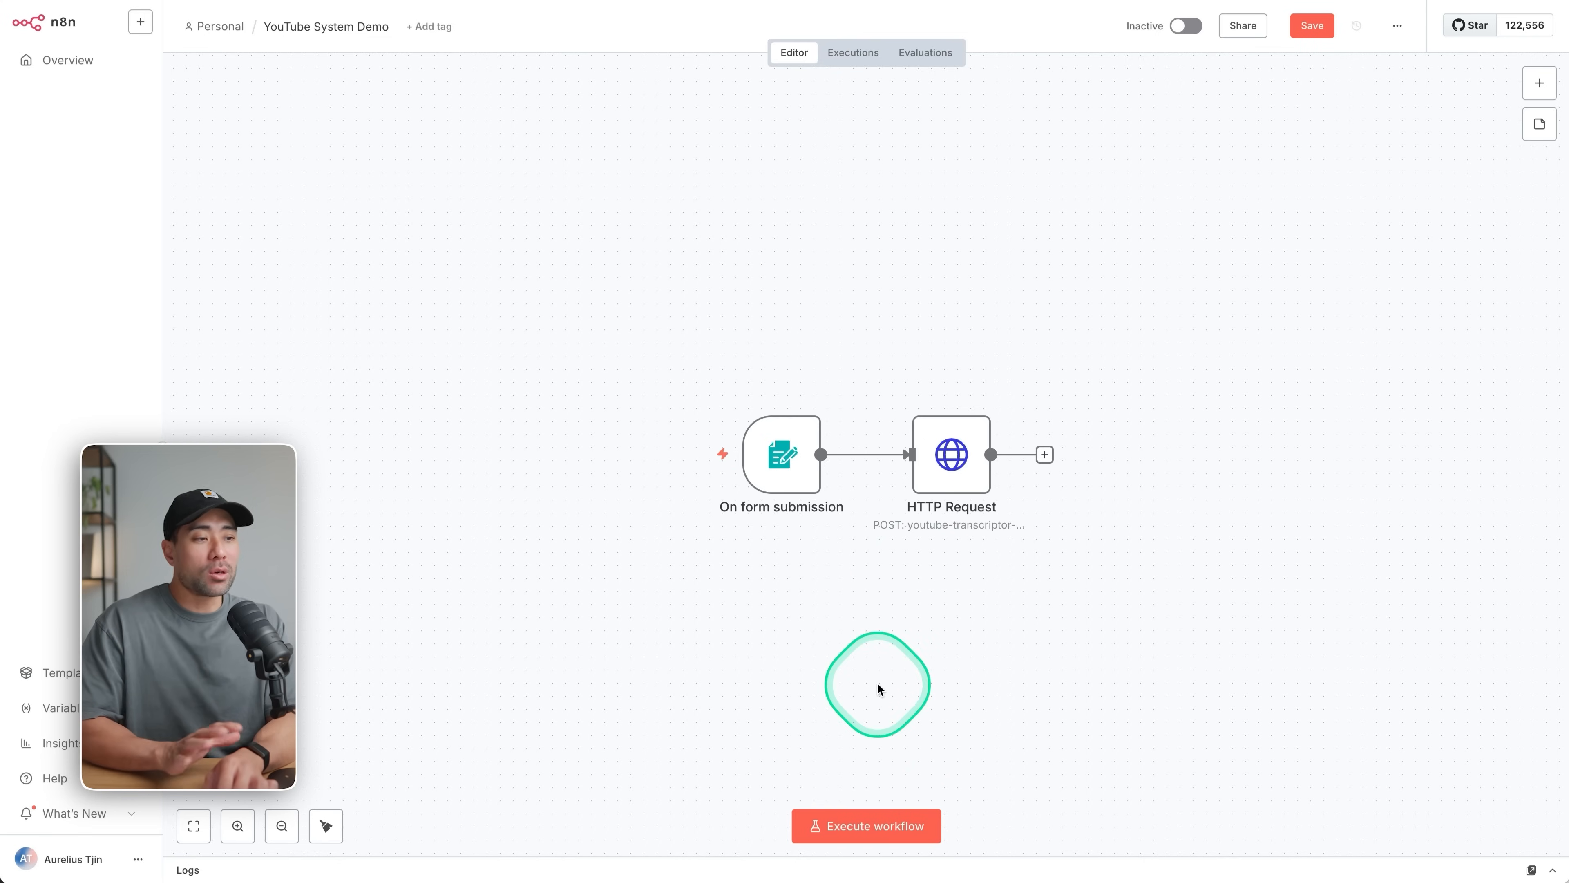
# Start a test run of the workflow and copy the share link of the newest video on the YouTube channel.
pyautogui.click(863, 832)
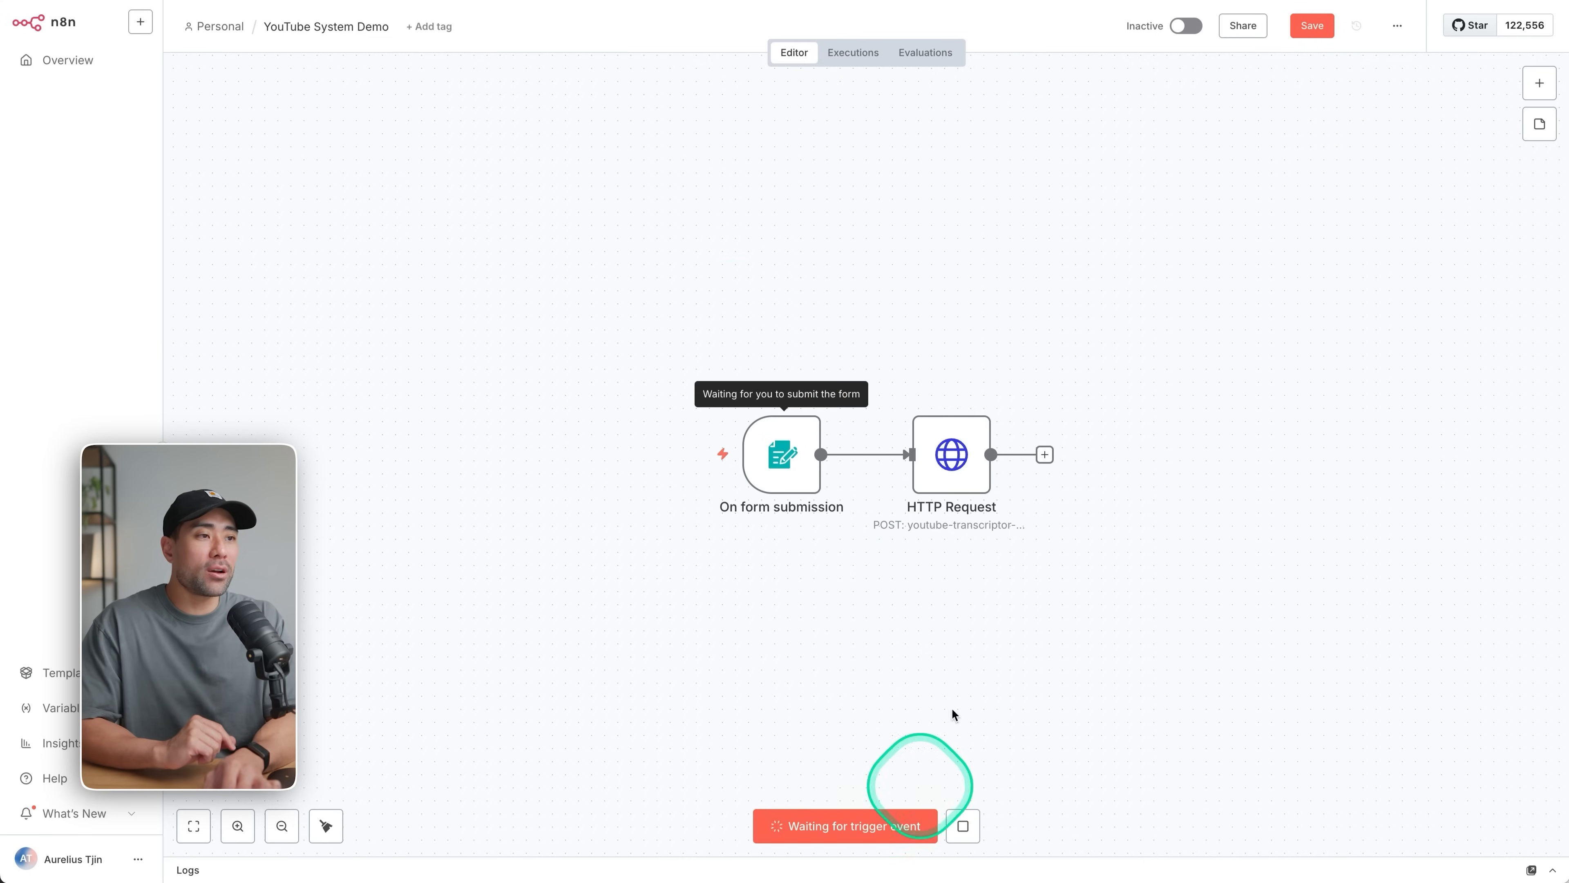
pyautogui.moveTo(427, 405); pyautogui.dragTo(872, 70)
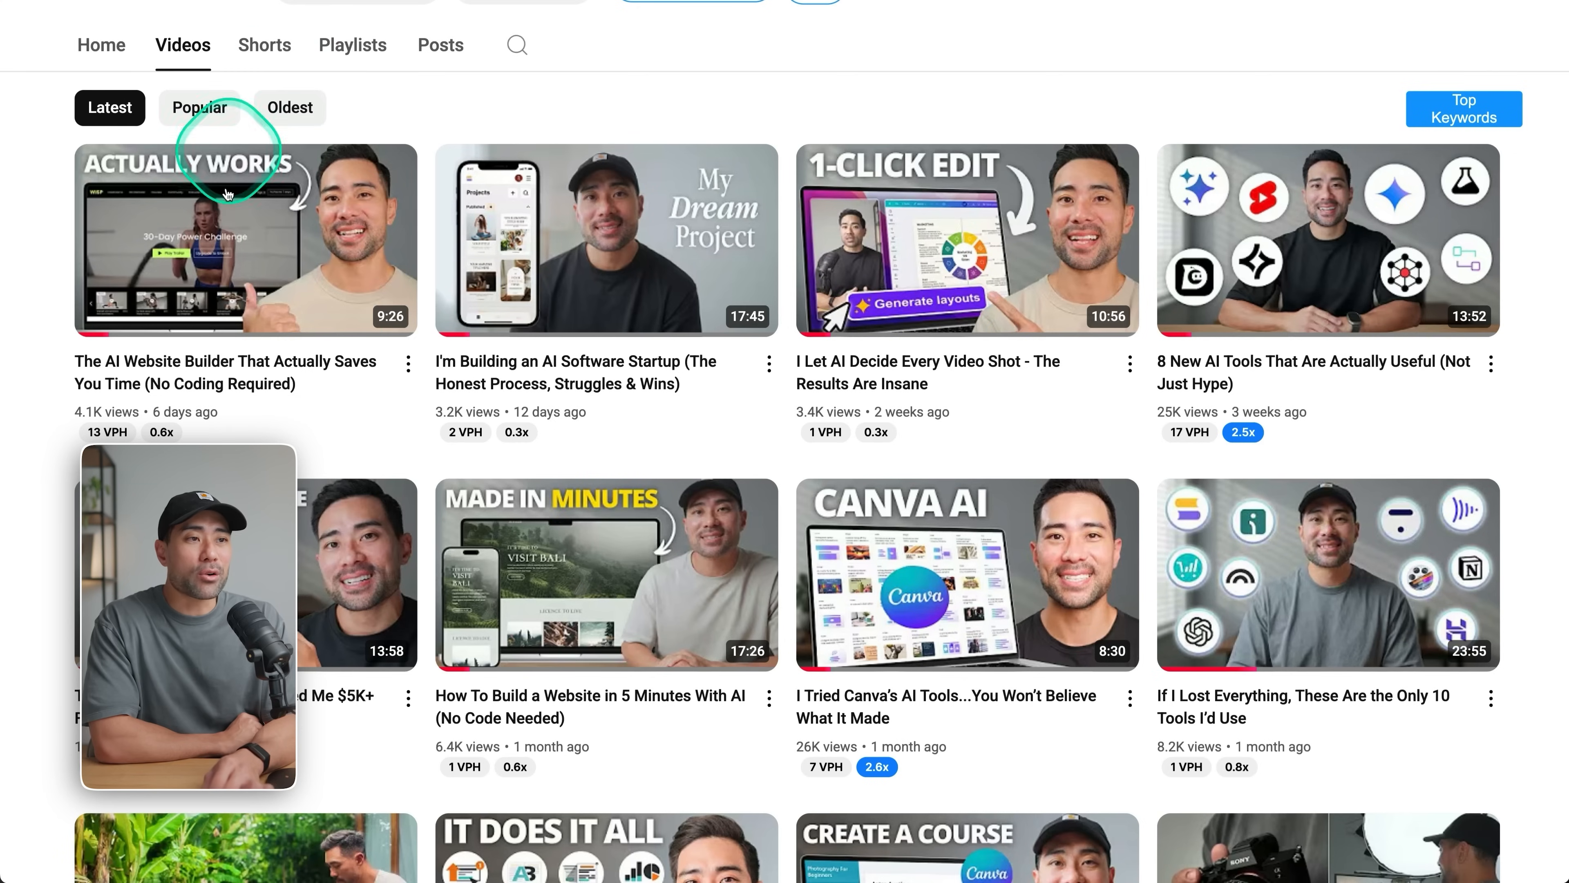
pyautogui.click(408, 364)
pyautogui.click(488, 618)
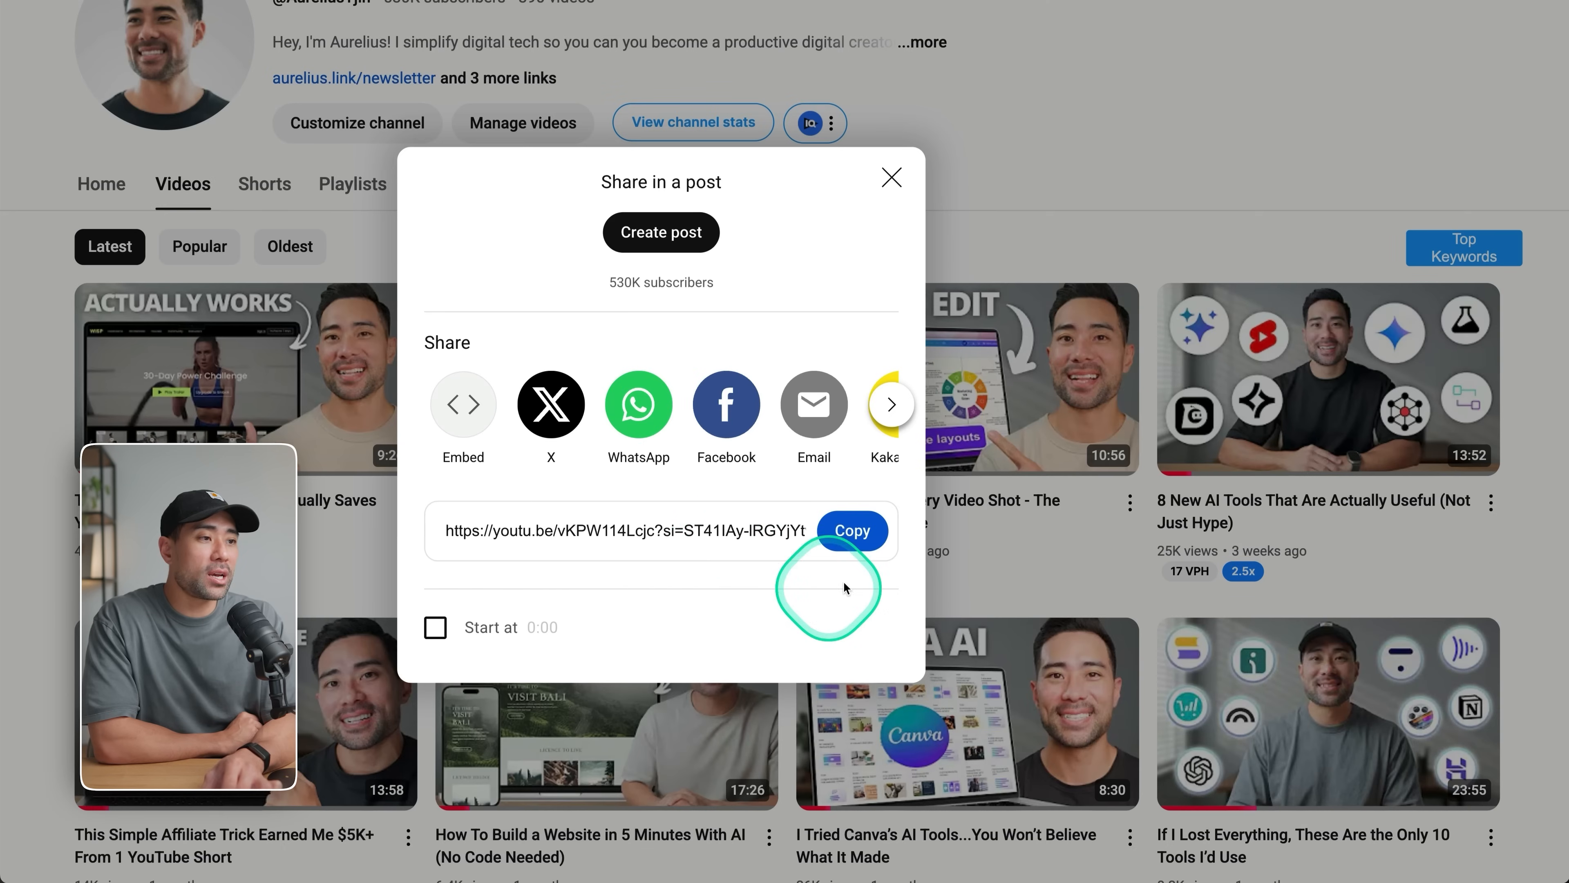
pyautogui.click(851, 533)
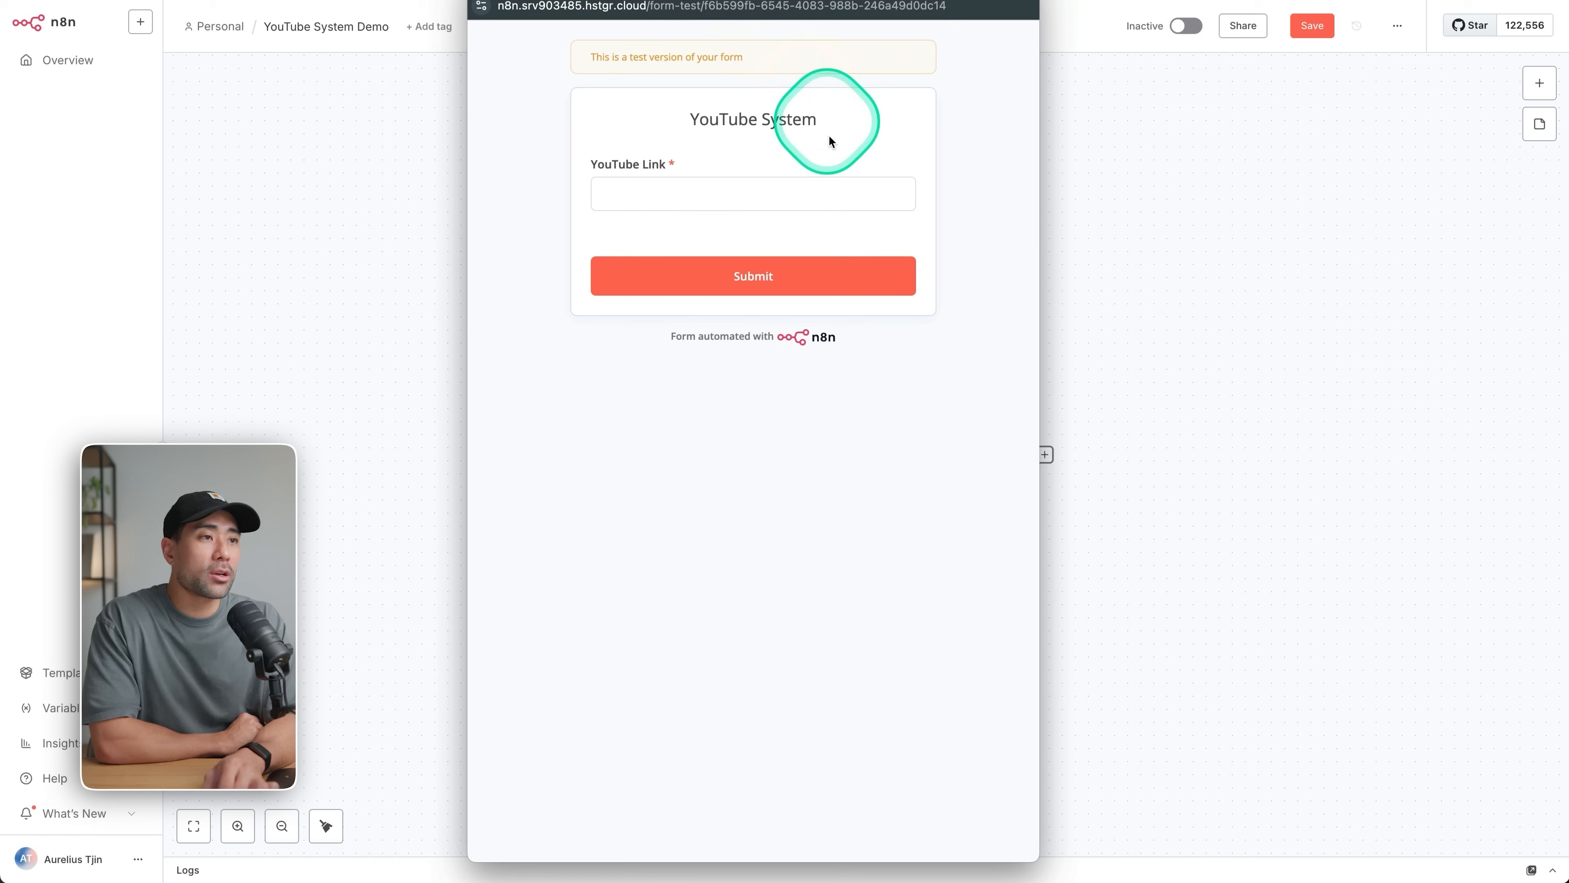
# Submit the YouTube System test form with the copied video link as the YouTube Link.
pyautogui.click(760, 197)
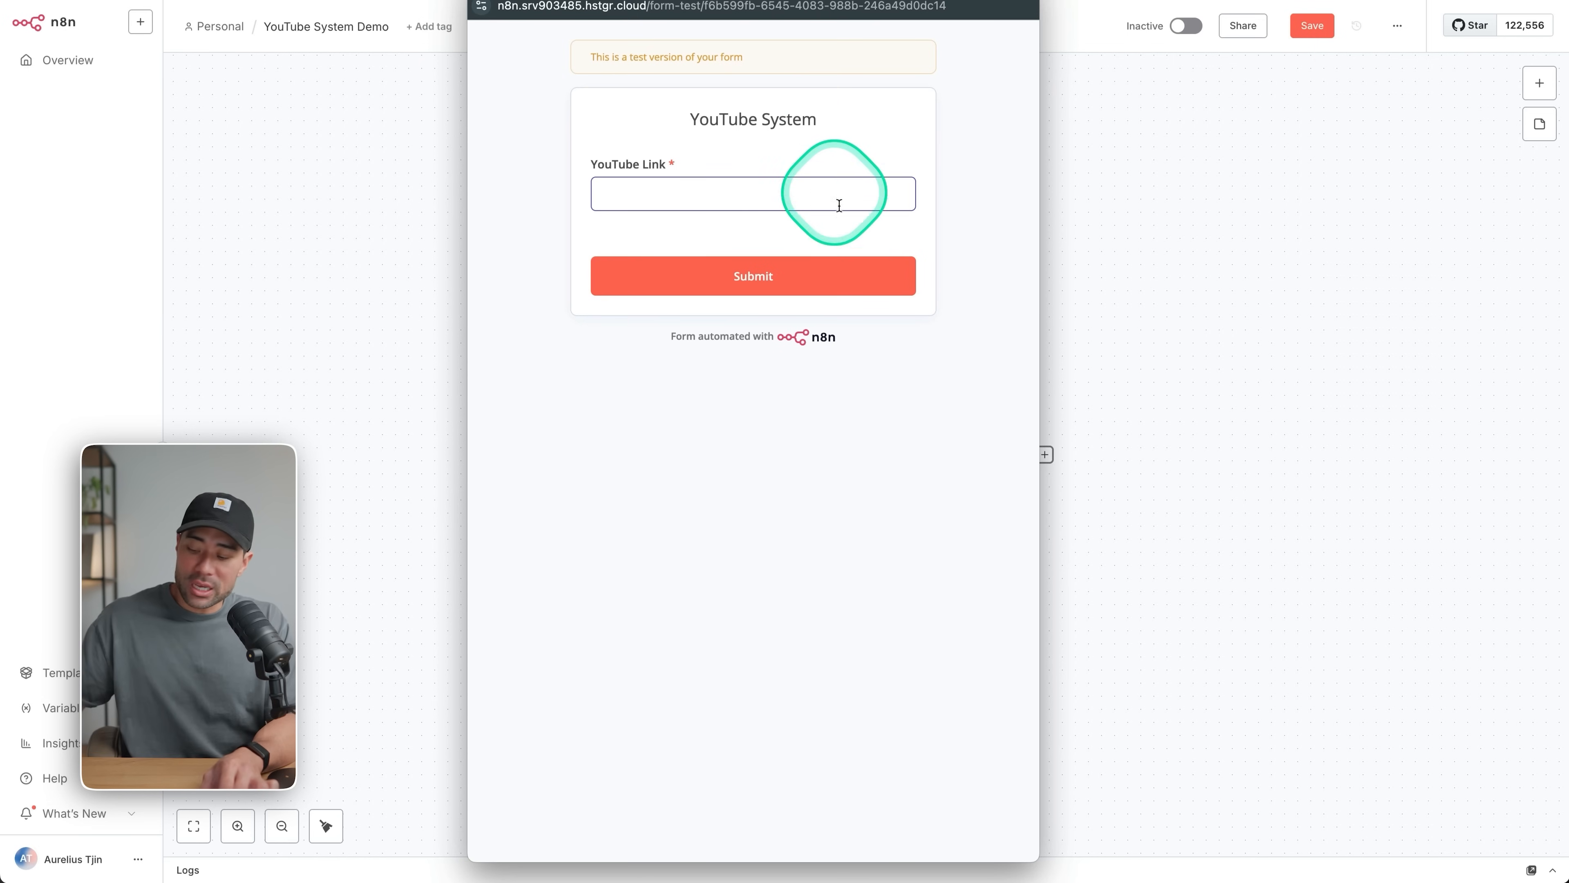
pyautogui.hotkey('ctrl', 'v')
pyautogui.click(752, 283)
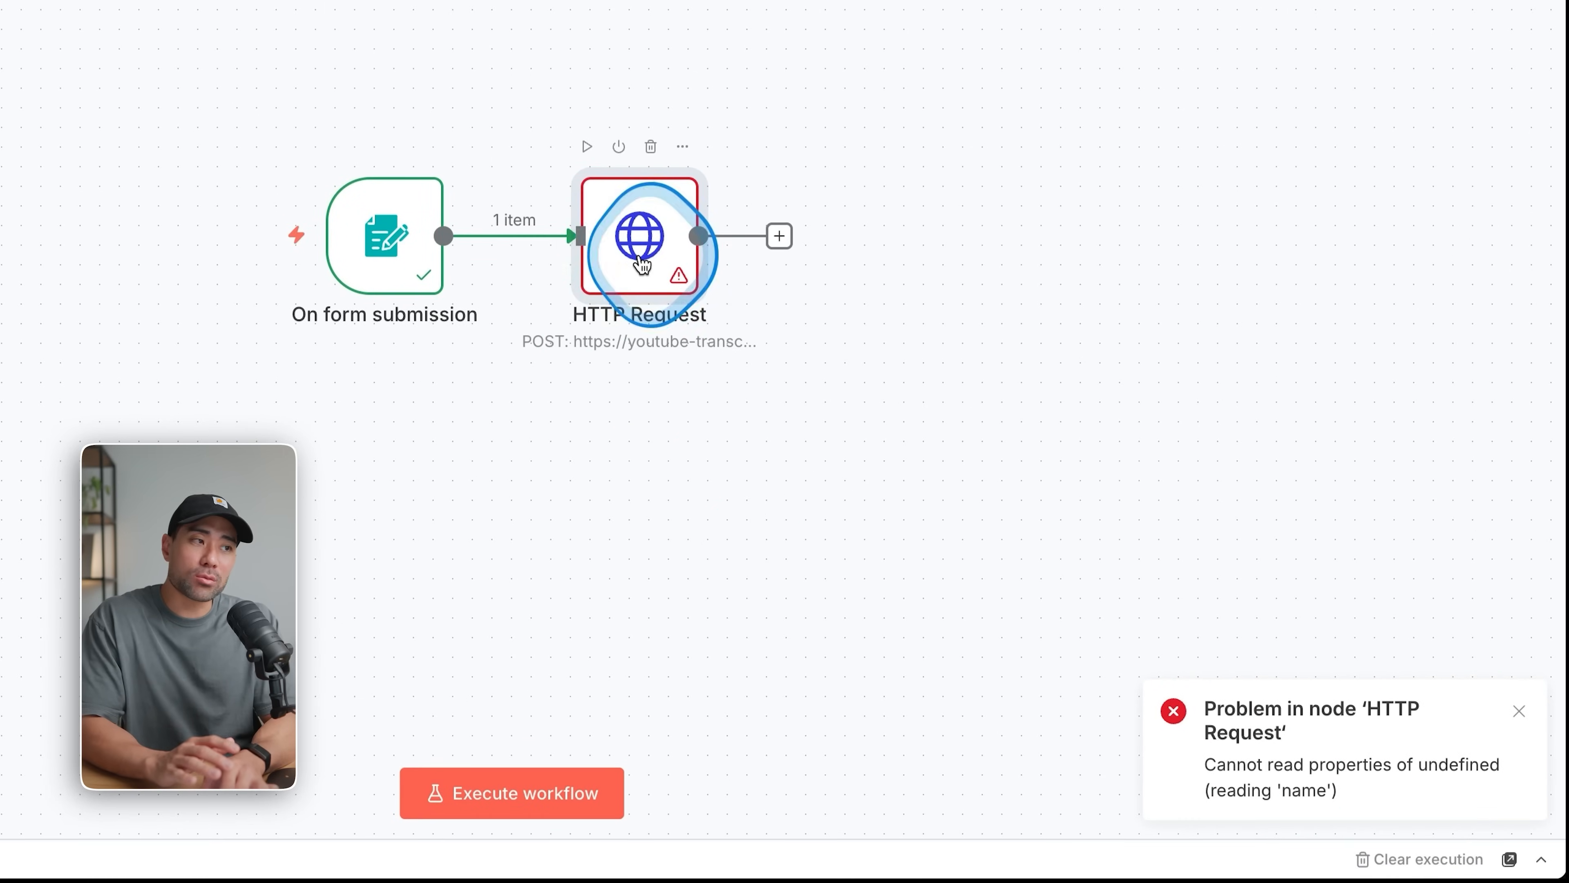
# Open the HTTP Request node and examine its error output and its URL, header and body parameters.
pyautogui.doubleClick(645, 259)
pyautogui.scroll(-5, 875, 609)
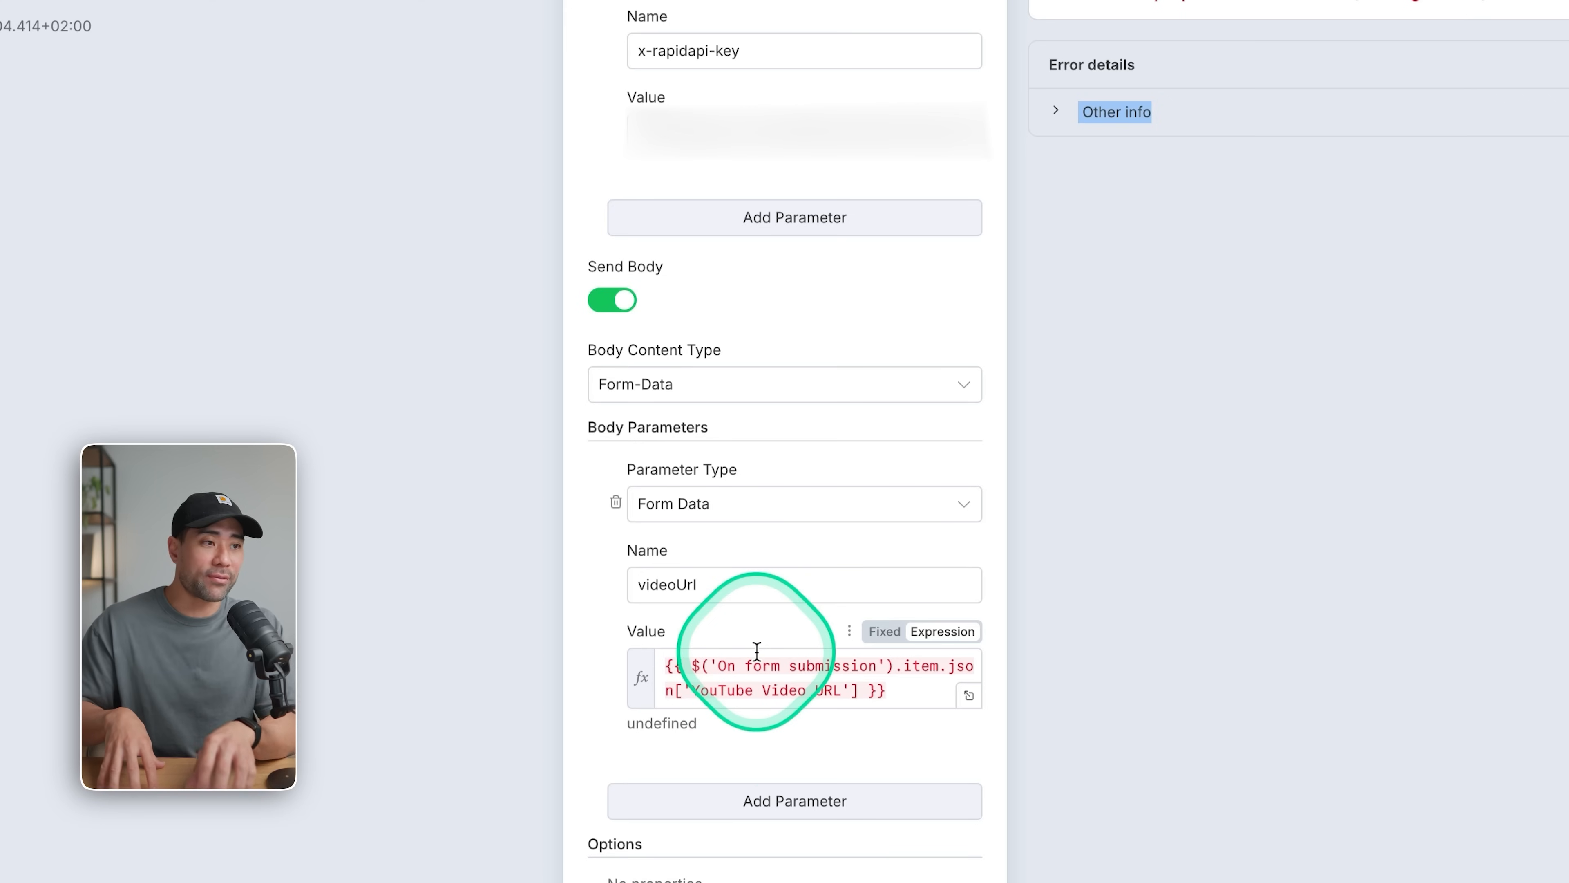
pyautogui.scroll(10, 525, 736)
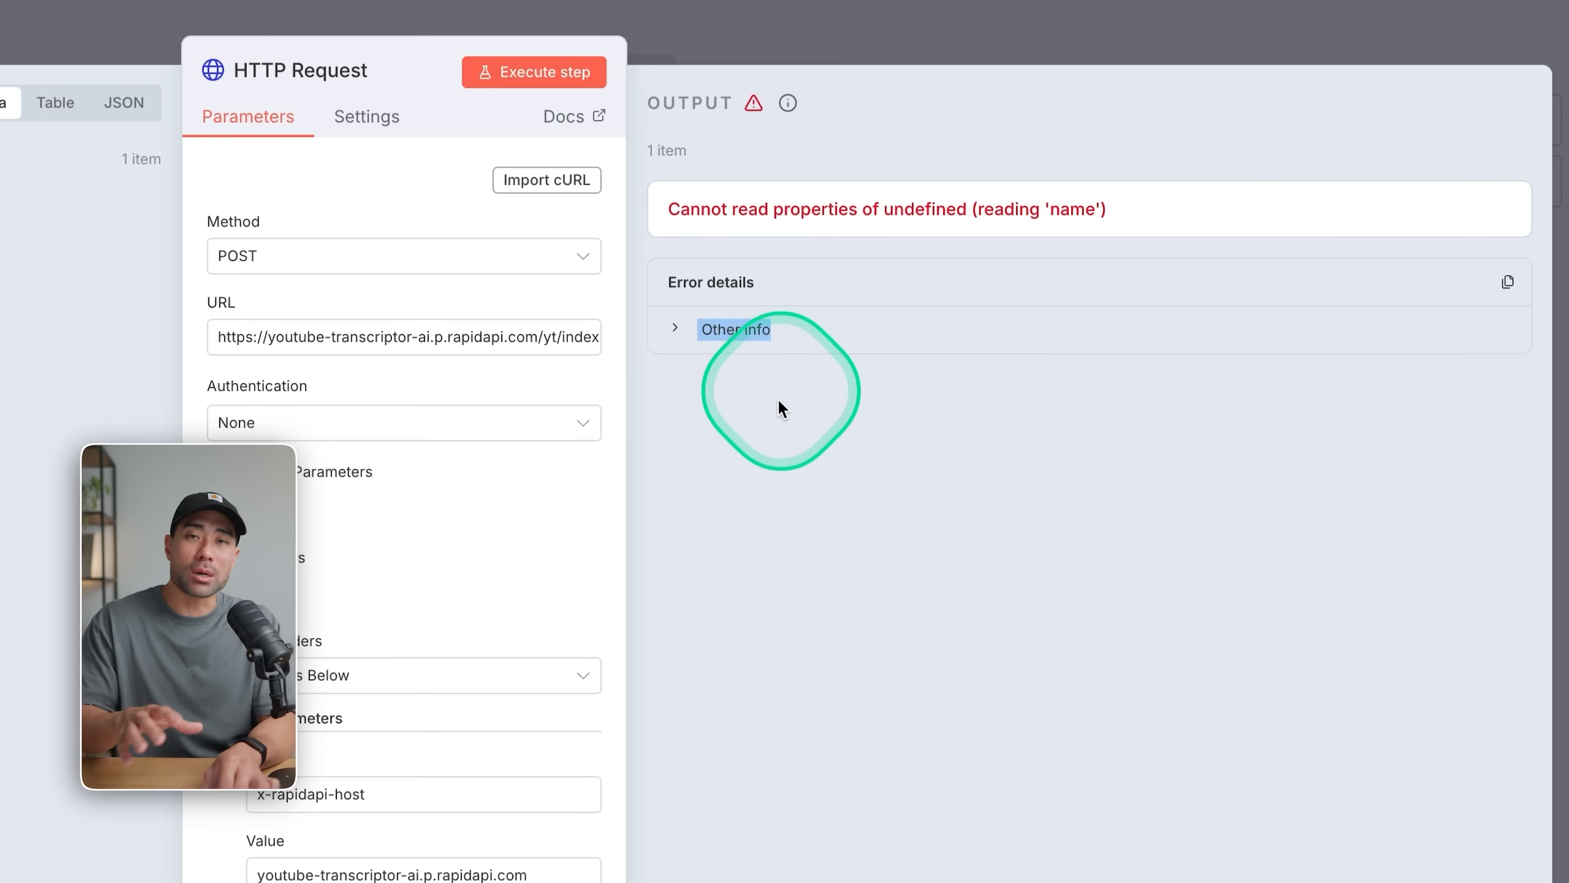
pyautogui.scroll(-10, 490, 652)
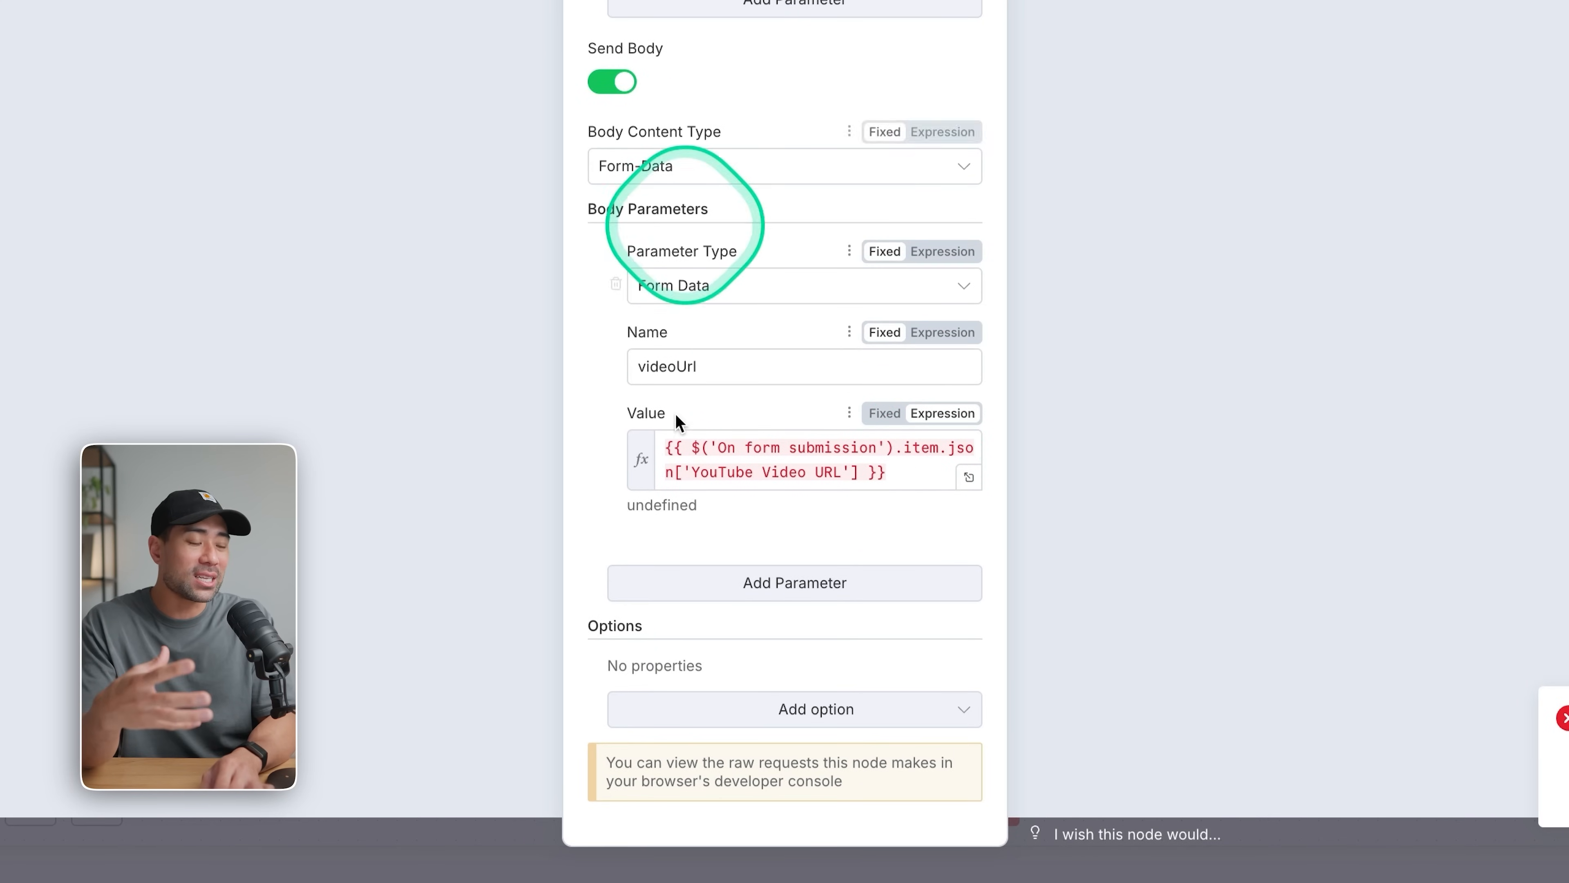
# Clear the expression in the videoUrl body parameter's value, and undo the deletion.
pyautogui.tripleClick(916, 476)
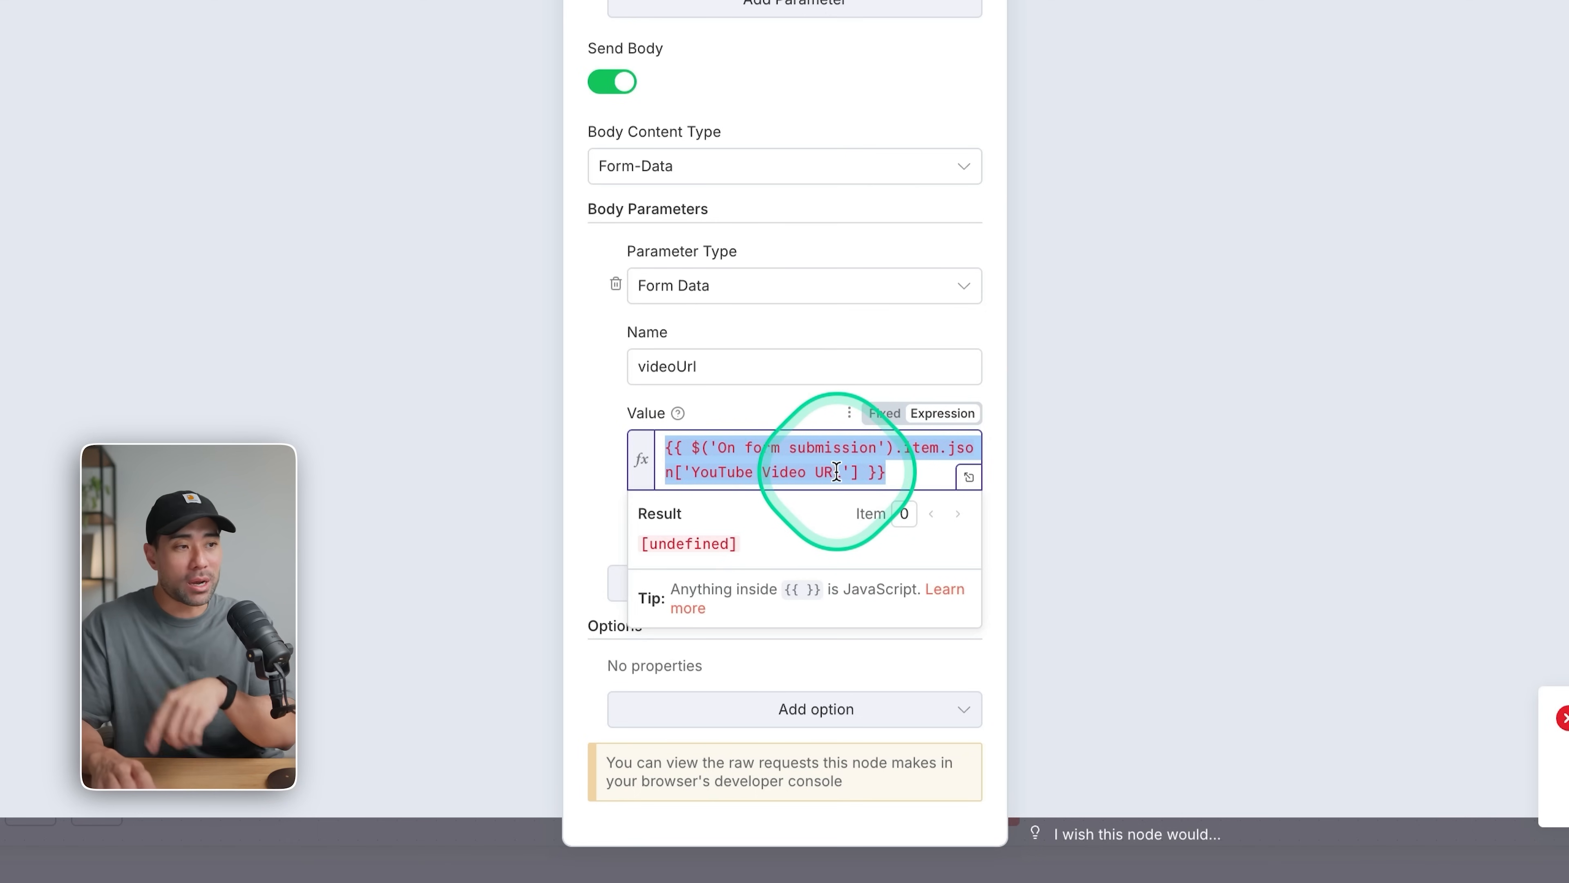
pyautogui.press('BackSpace')
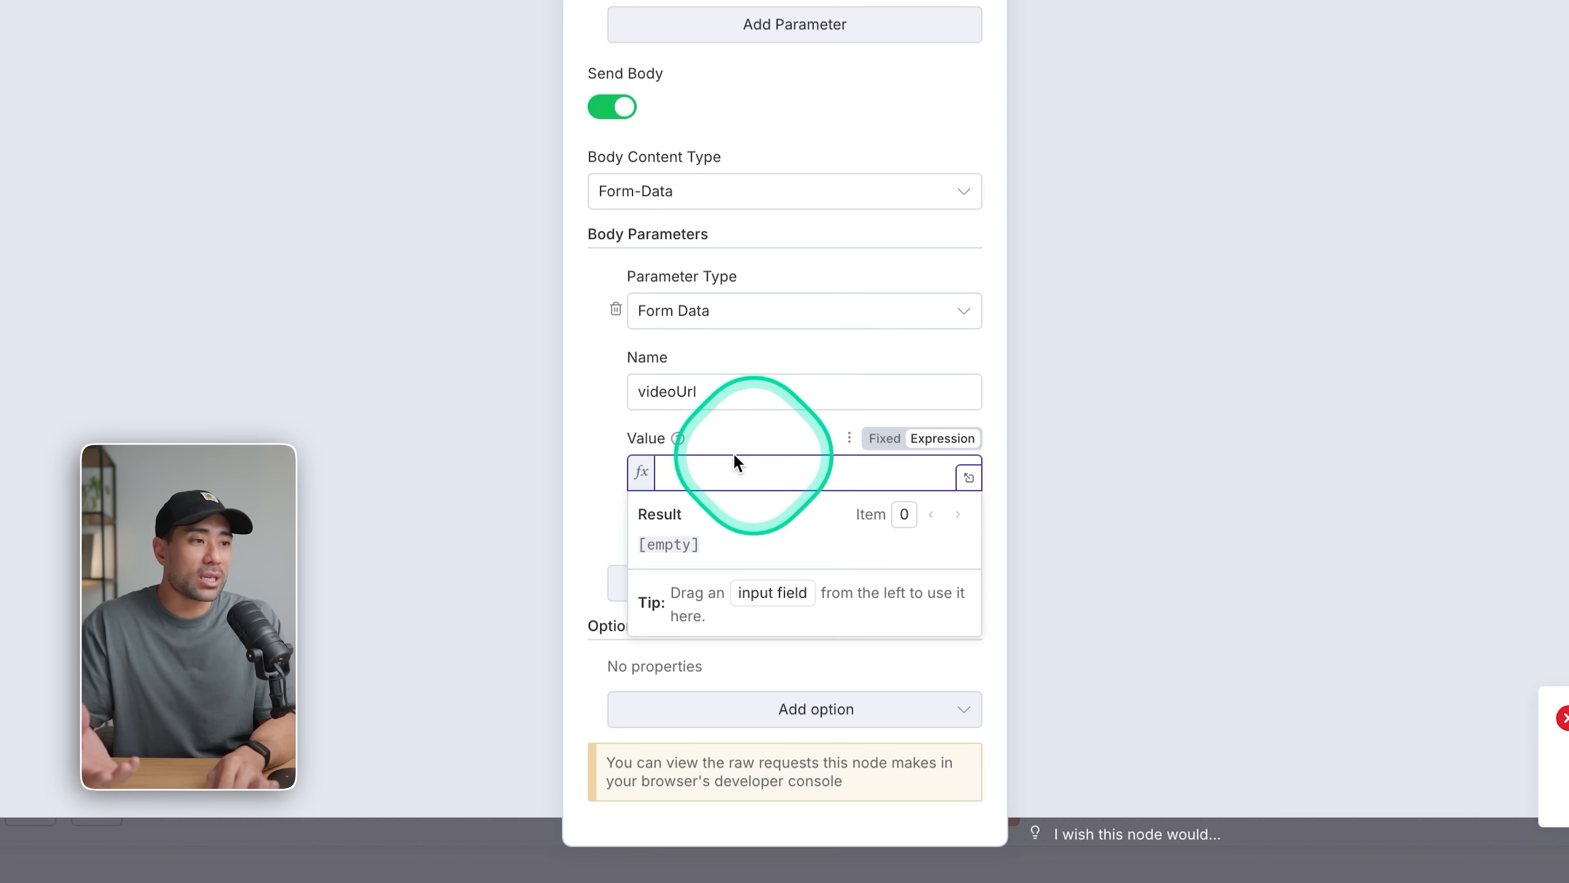
pyautogui.click(615, 433)
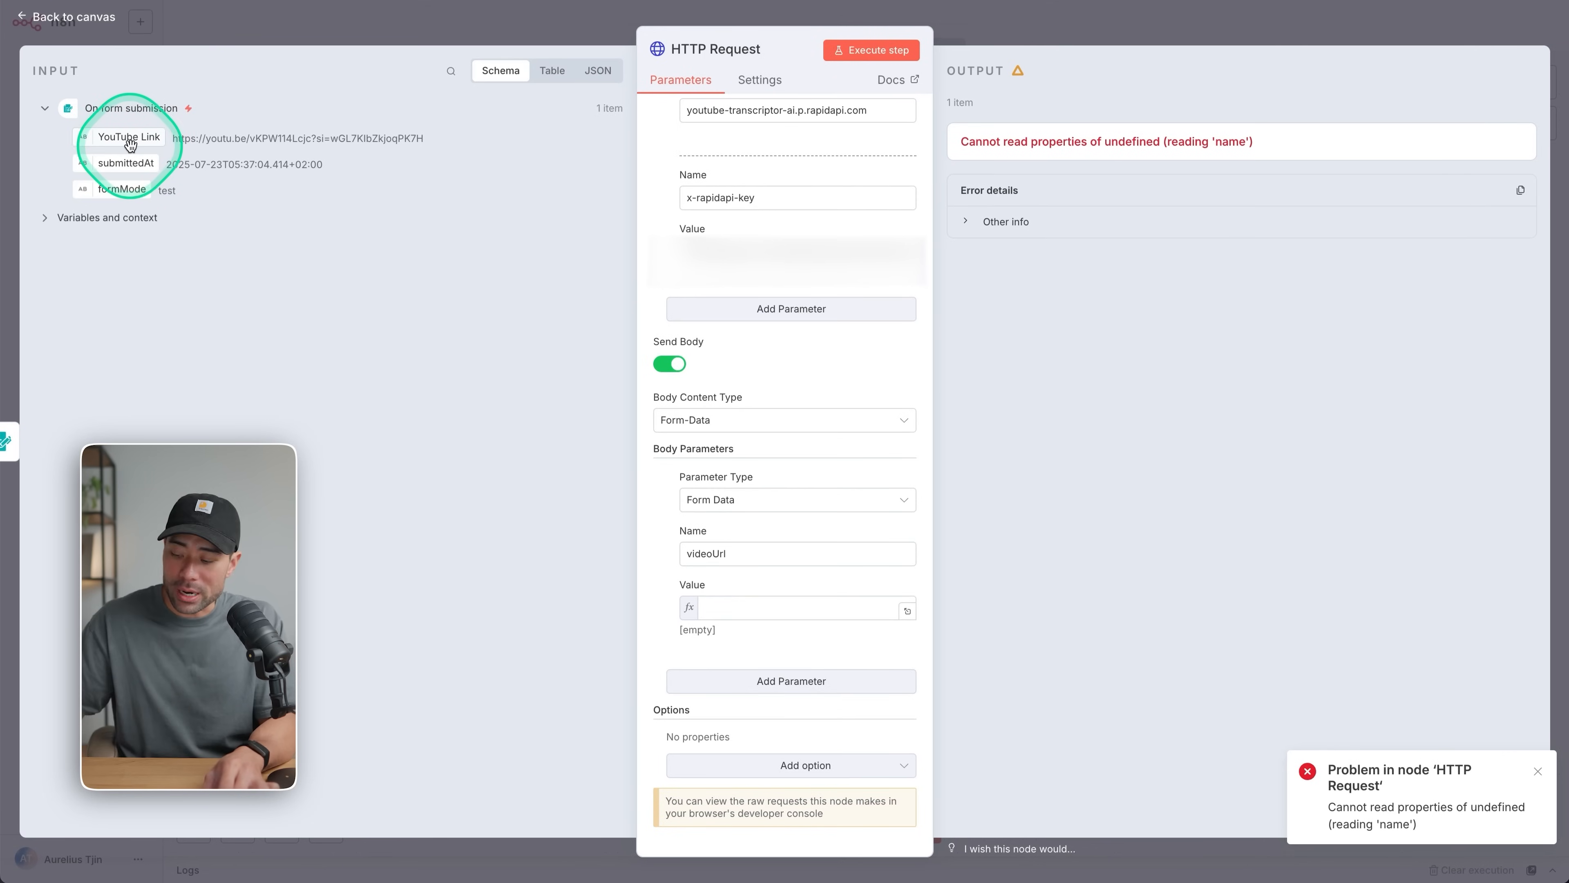
pyautogui.click(747, 609)
pyautogui.press('super+z')
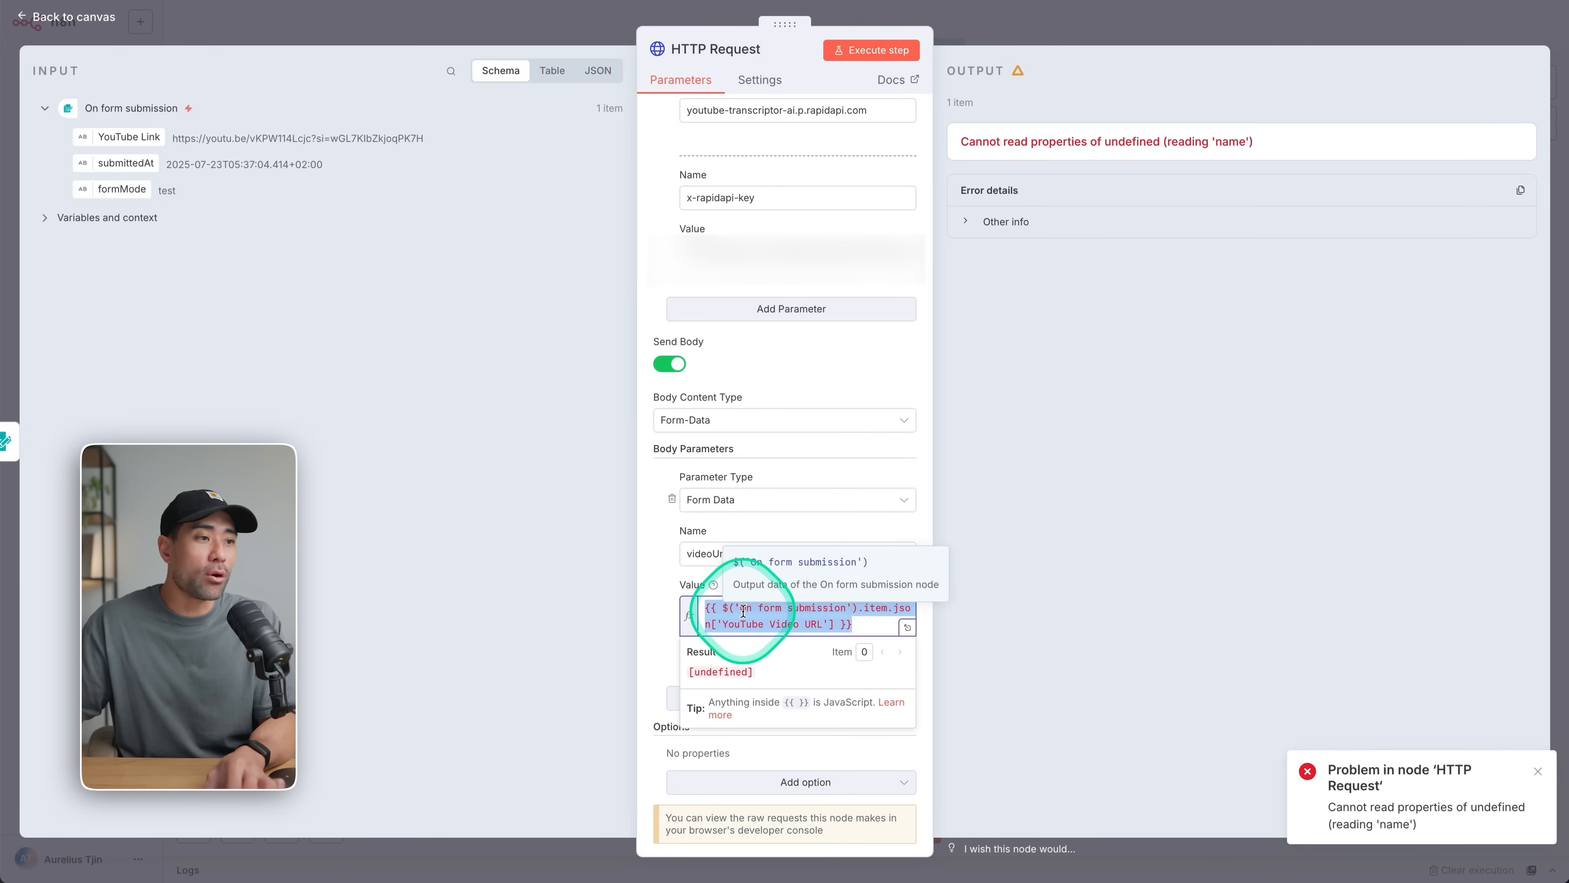
# Replace the videoUrl body parameter's expression with the form submission's YouTube Link field, return to the canvas and rerun the HTTP Request.
pyautogui.click(817, 620)
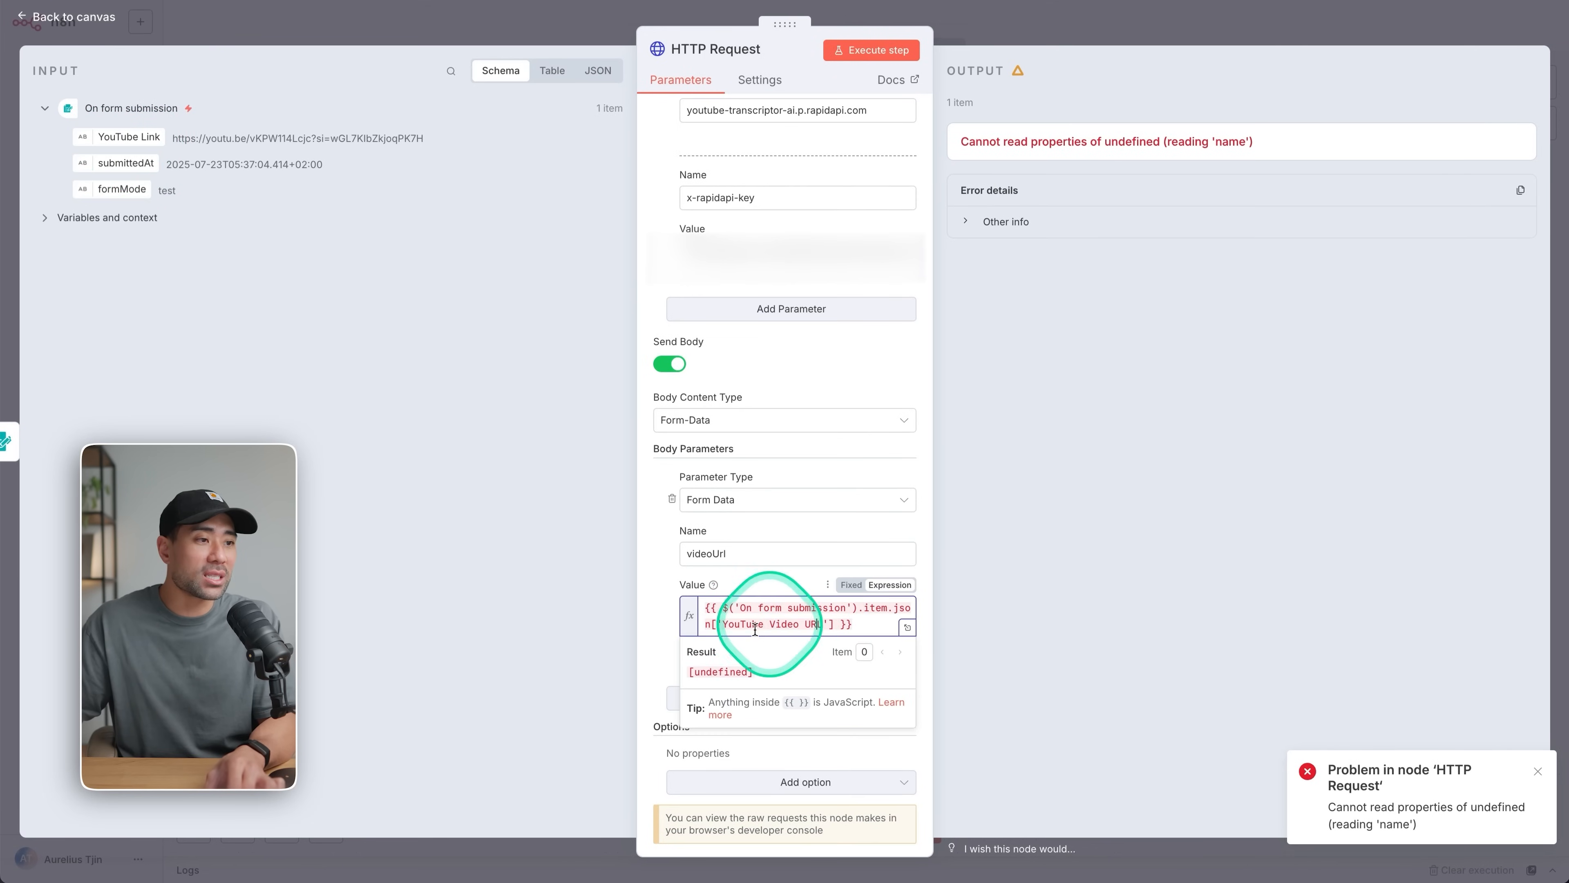
pyautogui.tripleClick(815, 620)
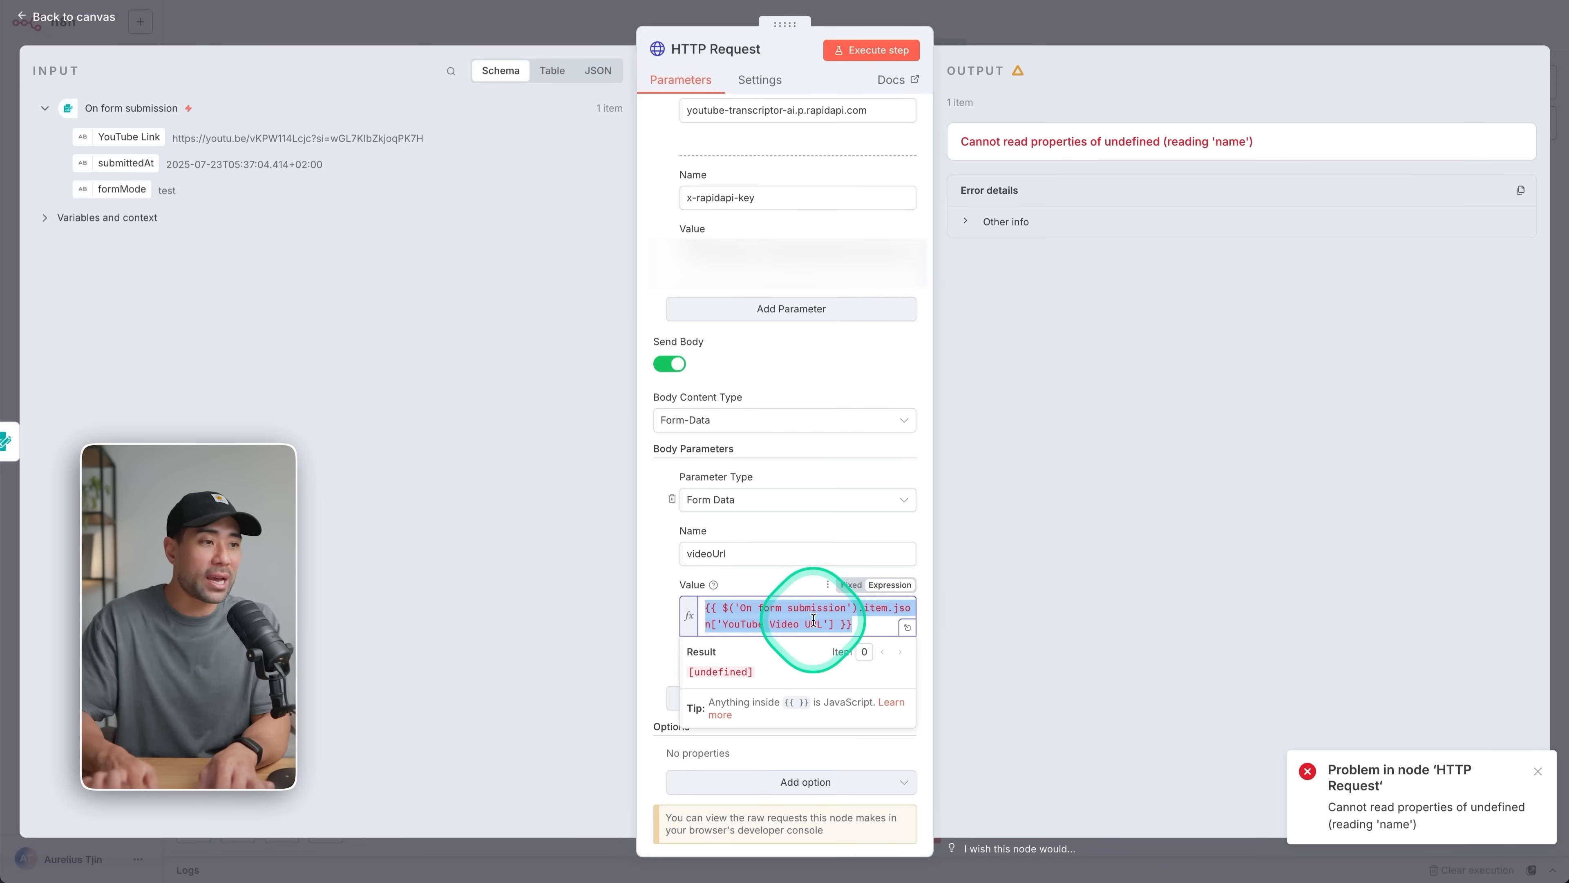
pyautogui.press('BackSpace')
pyautogui.moveTo(128, 137); pyautogui.dragTo(737, 609)
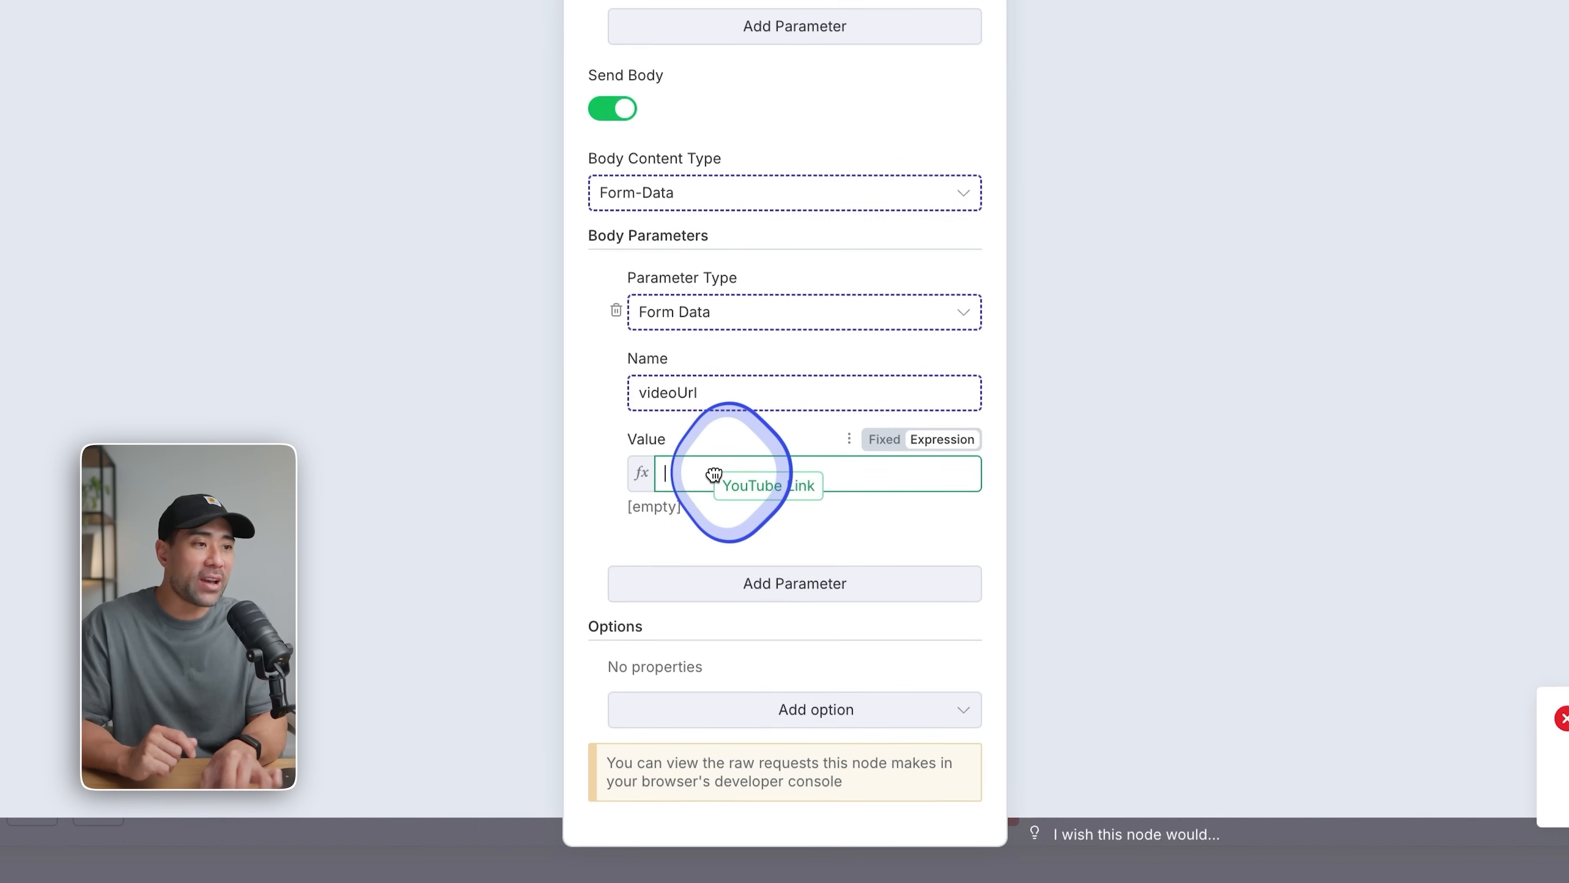
pyautogui.moveTo(714, 474); pyautogui.dragTo(720, 473)
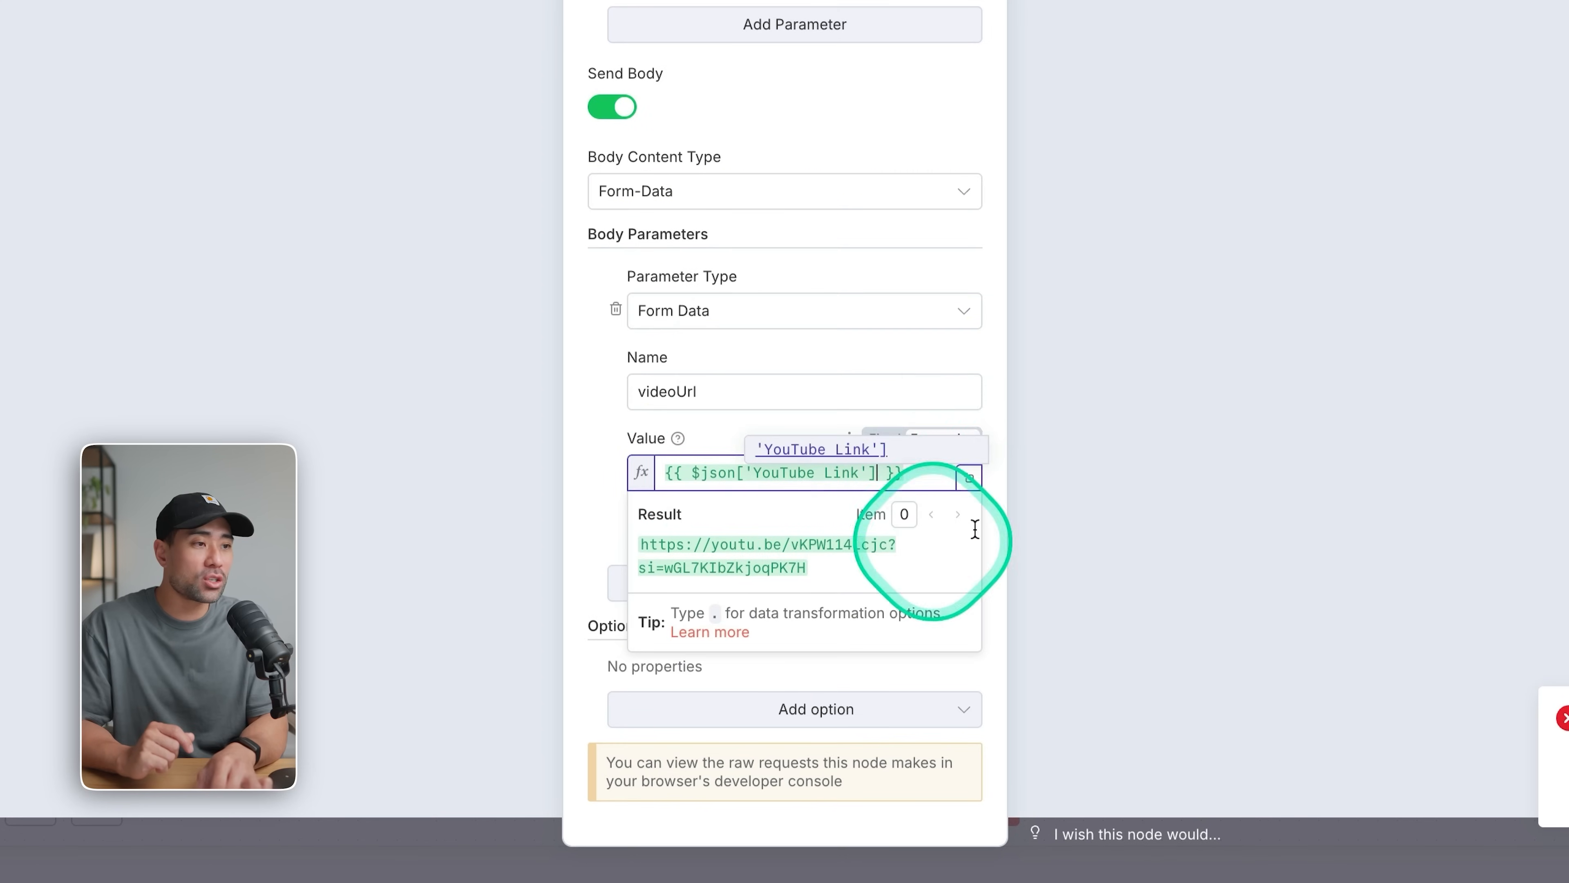
pyautogui.click(599, 455)
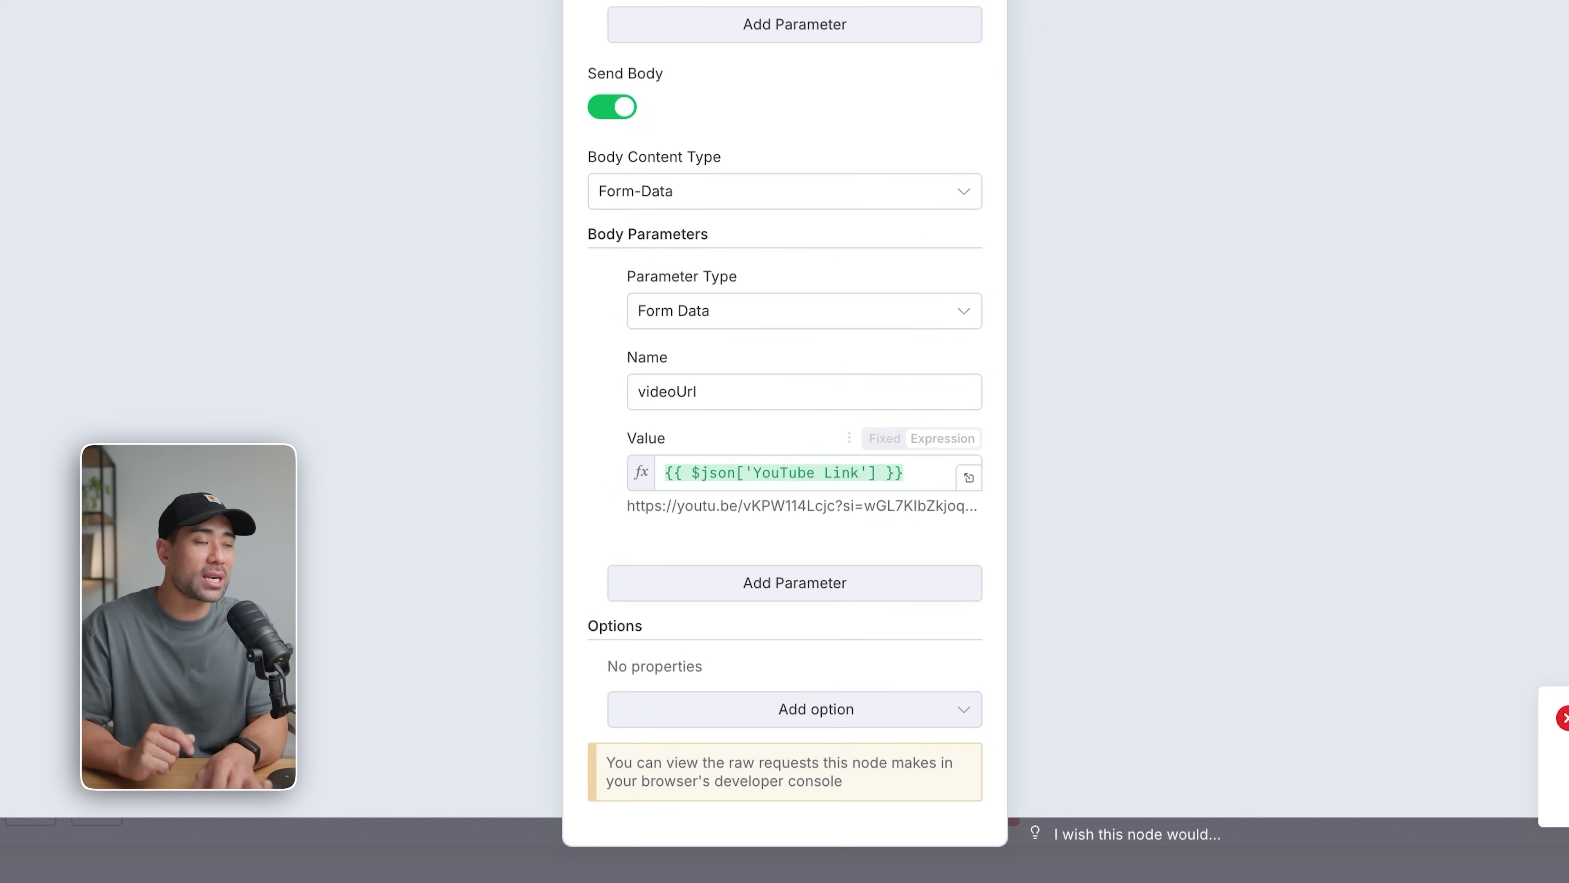
pyautogui.click(1009, 29)
pyautogui.click(780, 314)
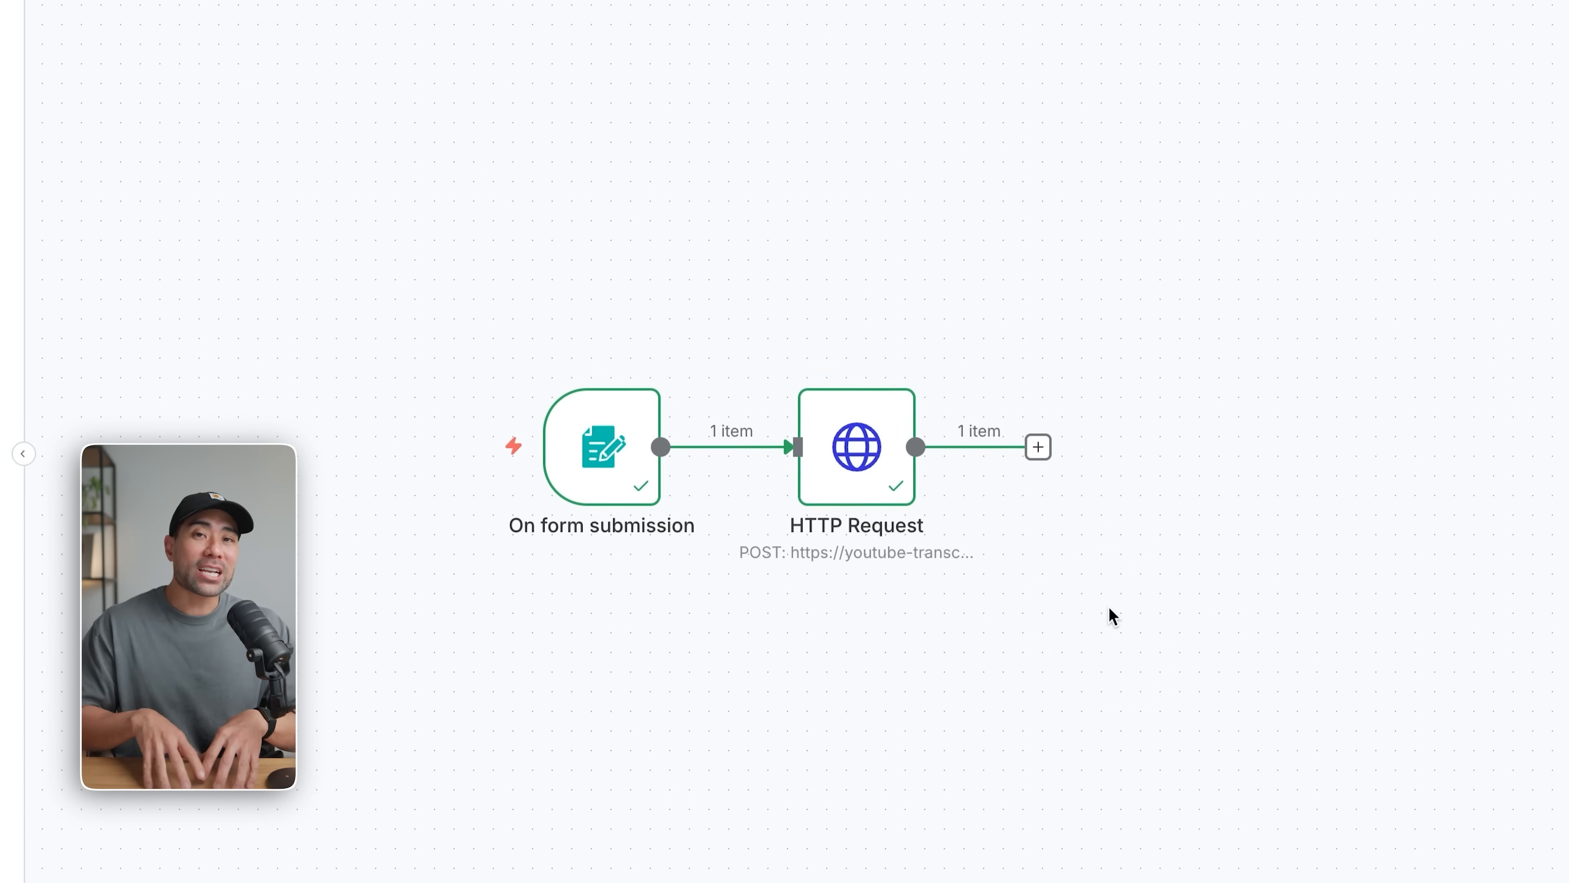
# Add an AI Agent node after the HTTP Request node and return to the canvas.
pyautogui.click(1038, 447)
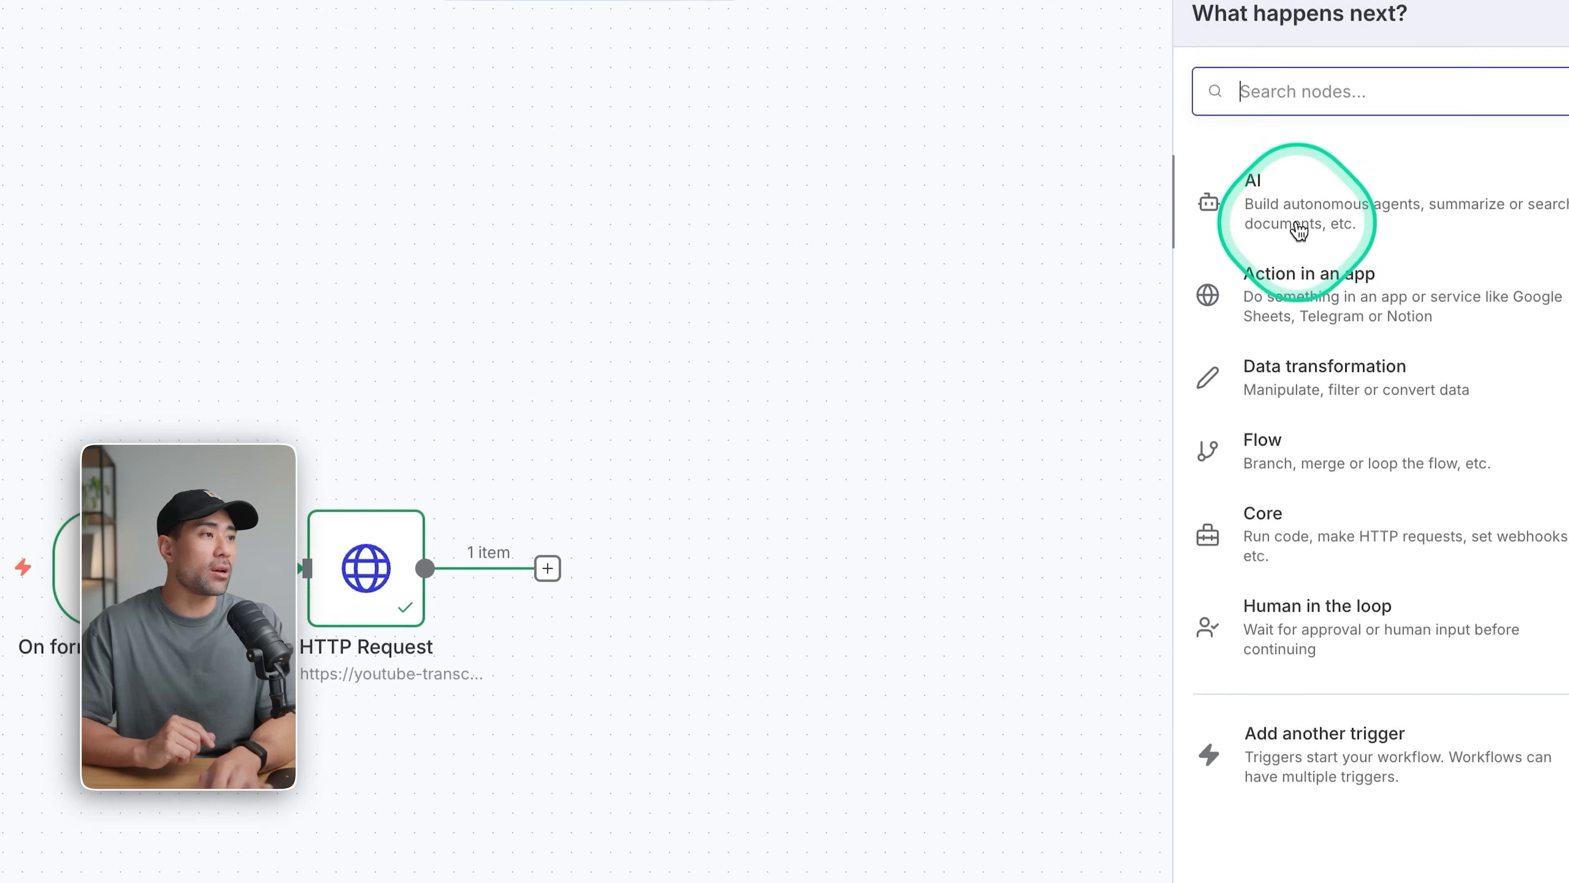
pyautogui.click(1495, 179)
pyautogui.click(1243, 331)
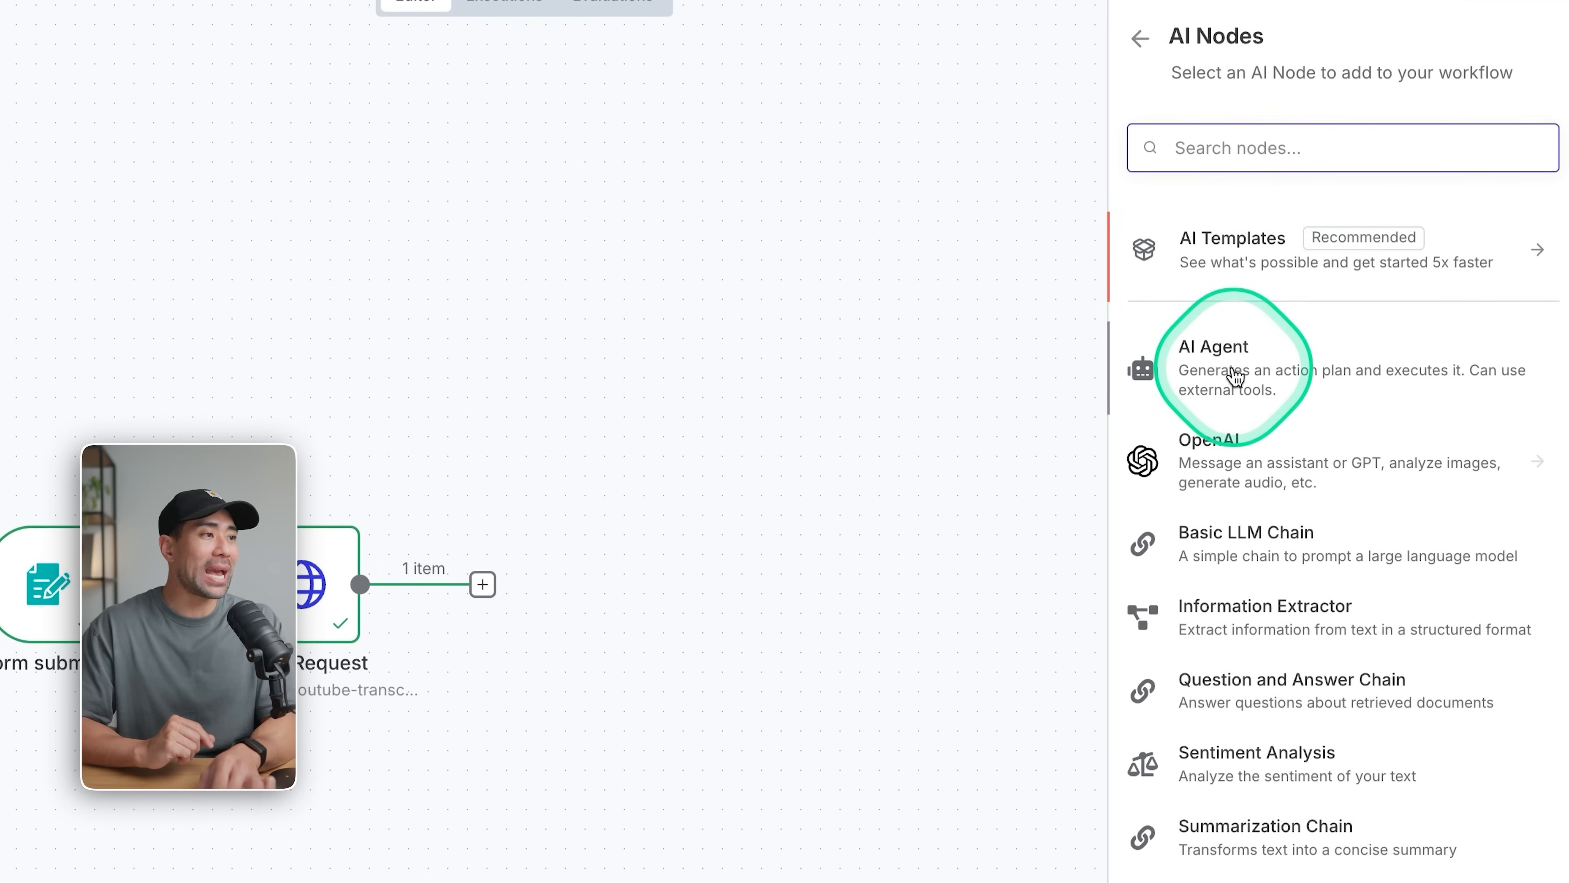
pyautogui.click(816, 860)
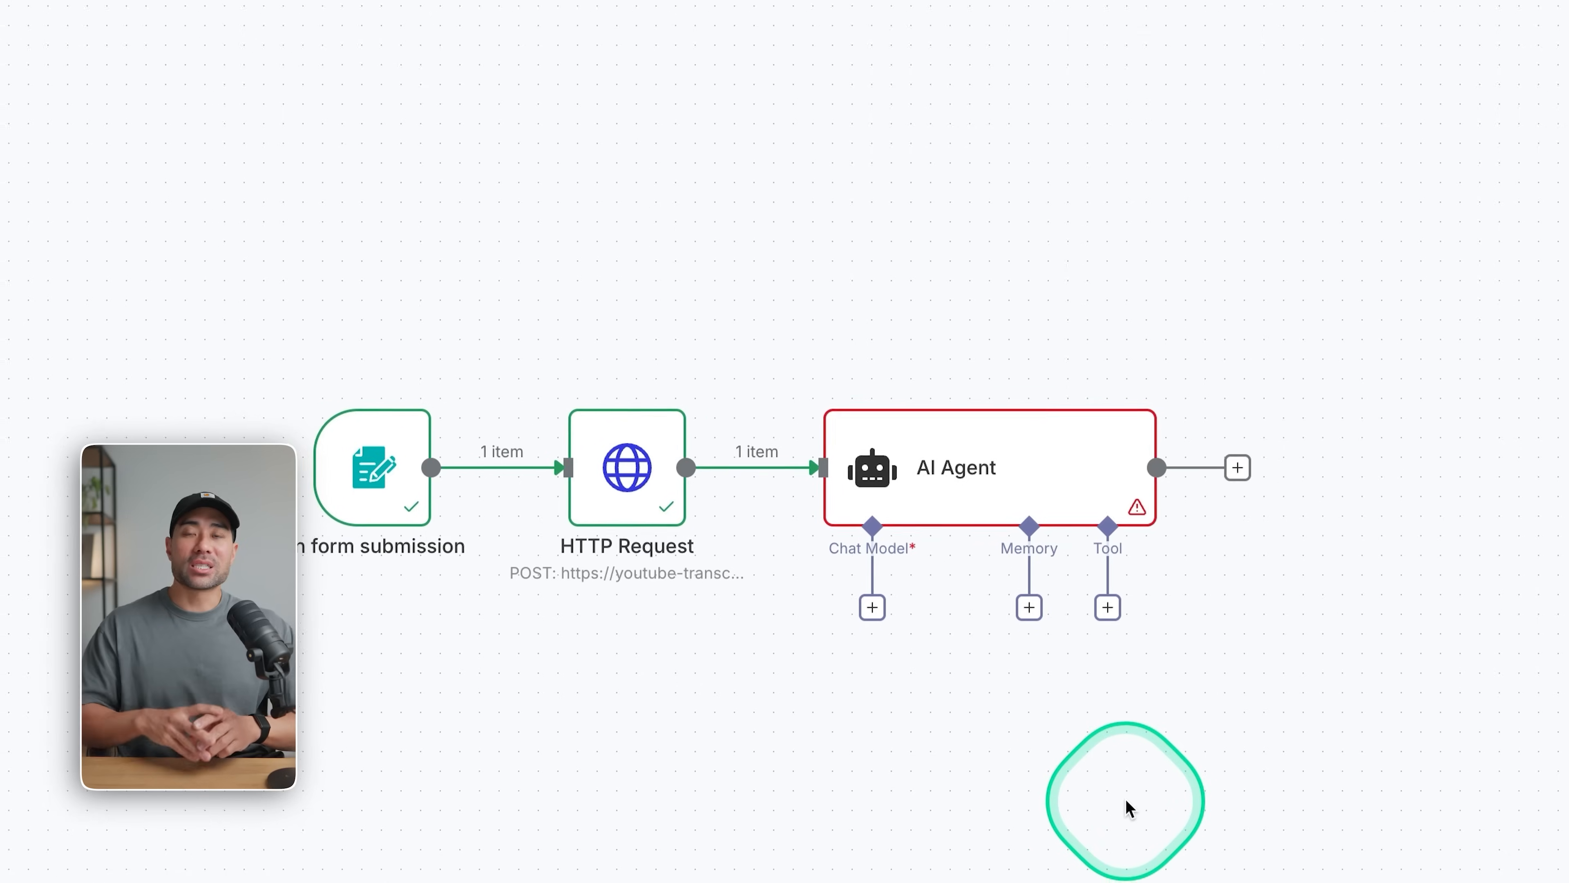
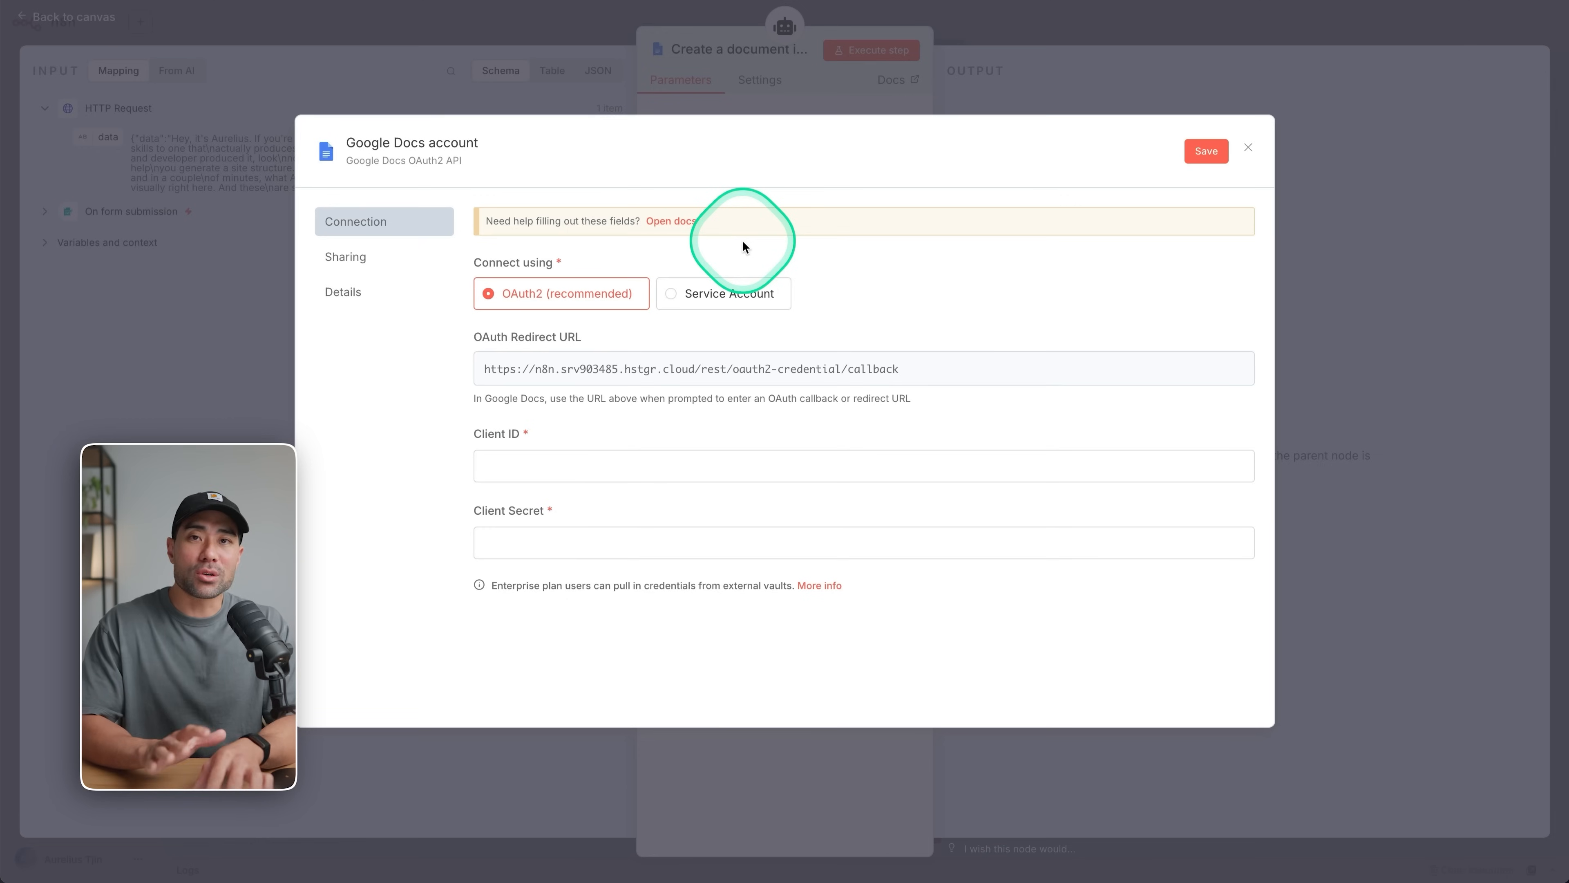
# Open the Google Docs credential documentation and examine the instructions for creating a Cloud Console project and enabling the required APIs.
pyautogui.click(682, 228)
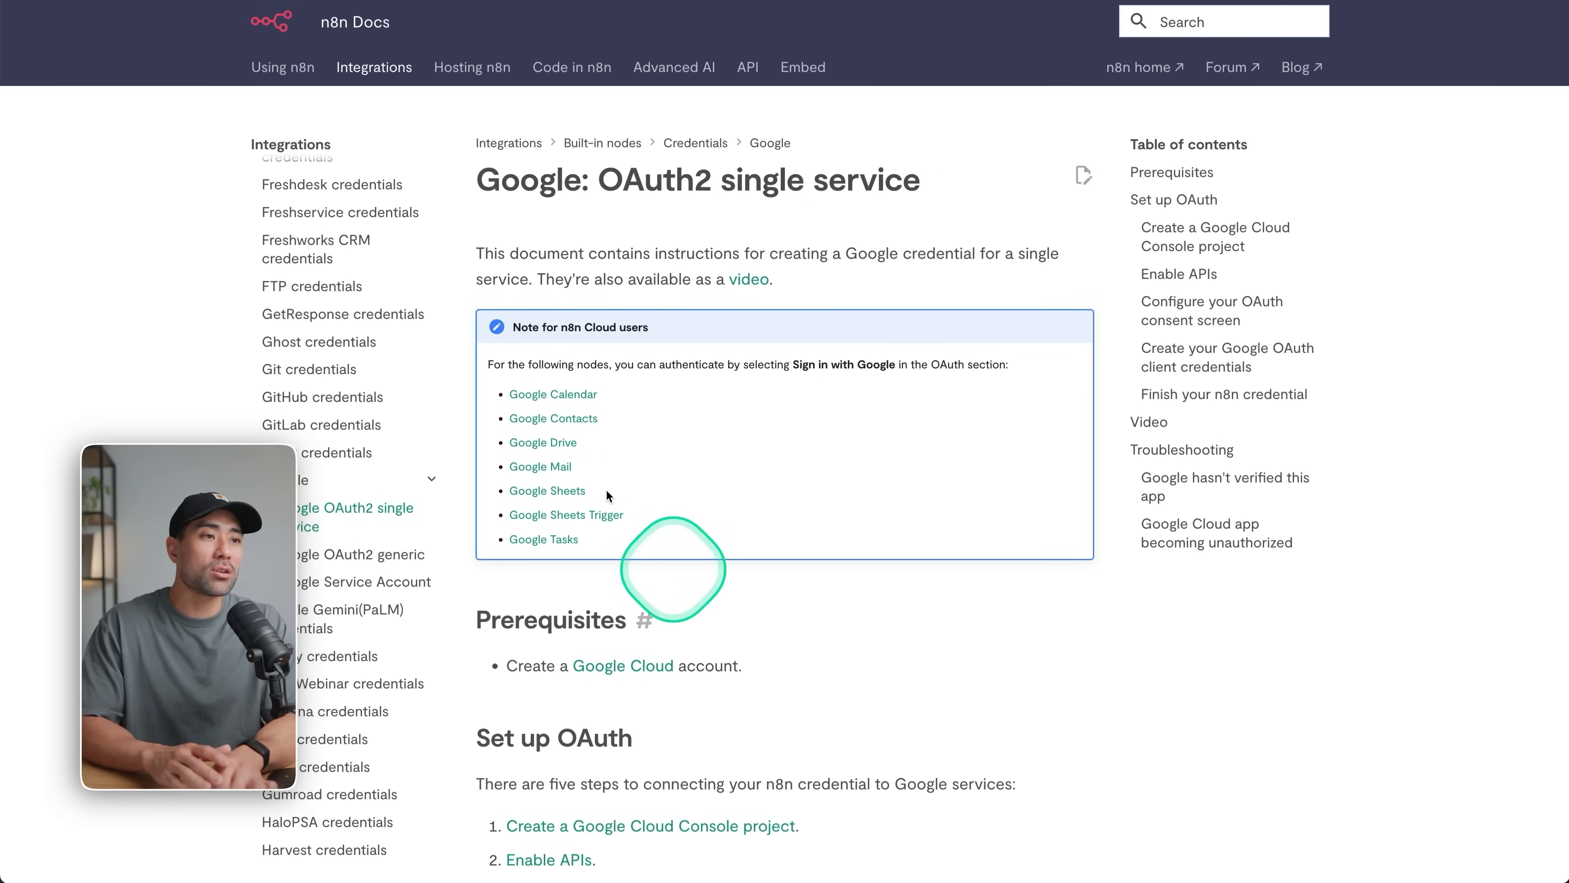
pyautogui.scroll(-5, 704, 580)
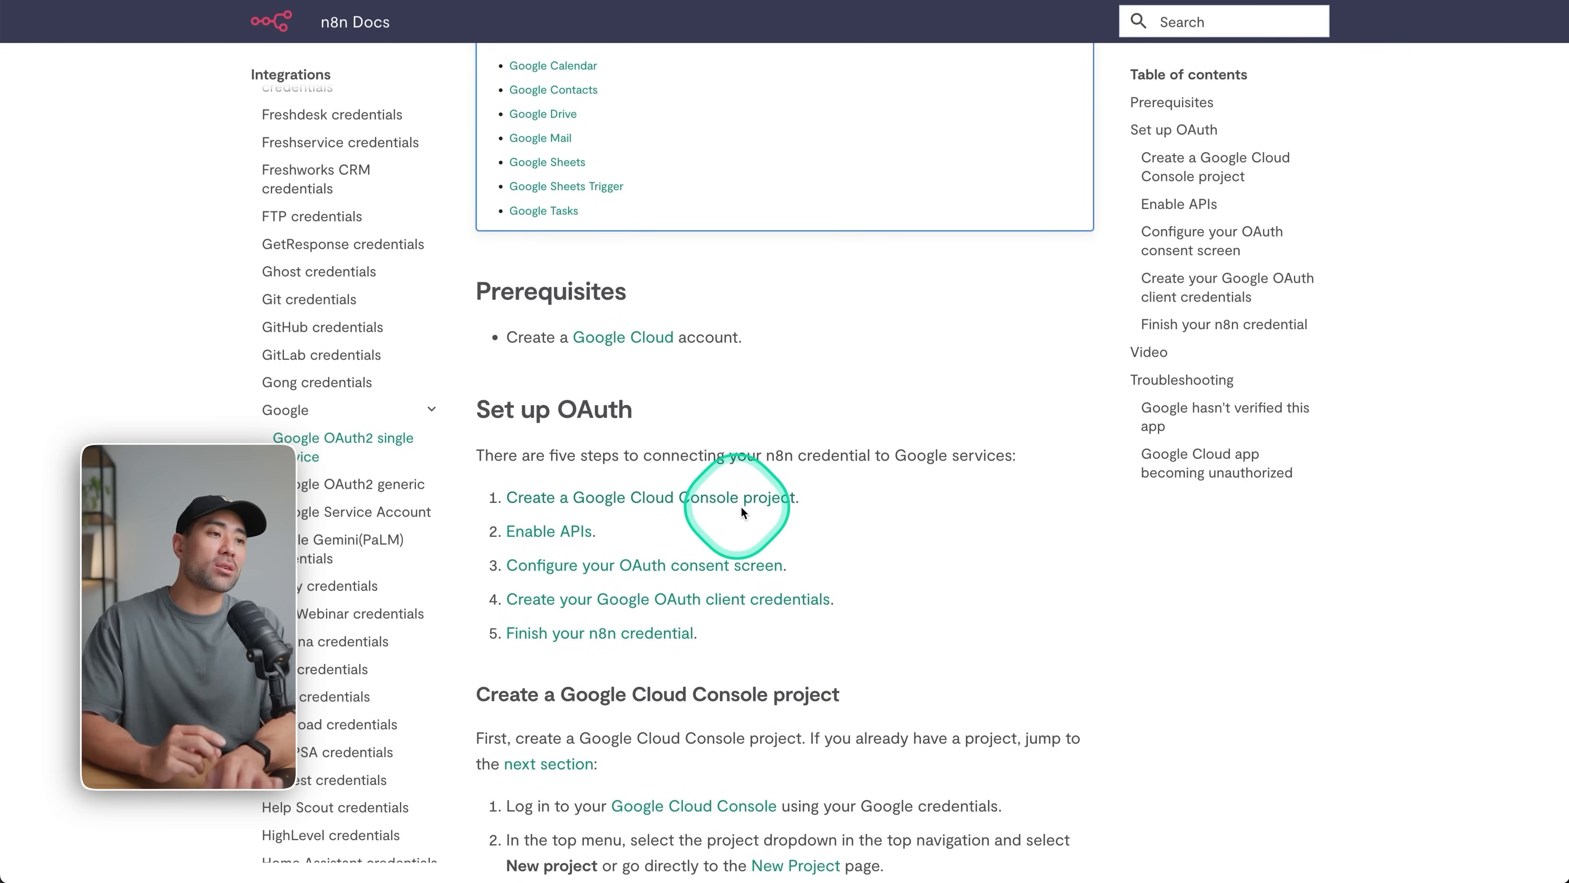
pyautogui.scroll(-2, 602, 533)
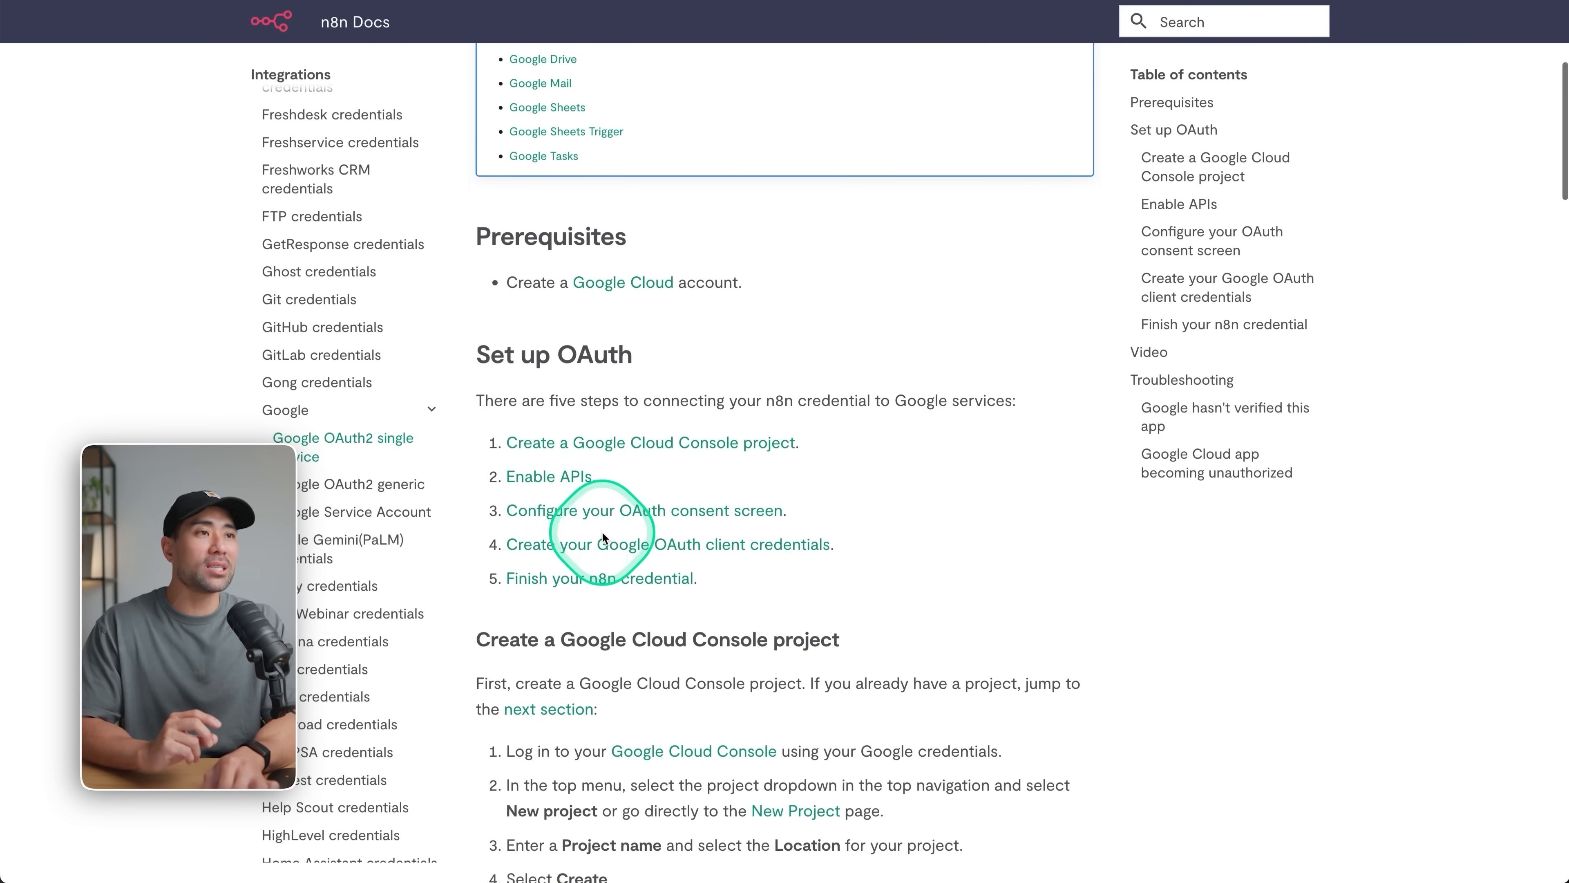
pyautogui.scroll(-6, 934, 556)
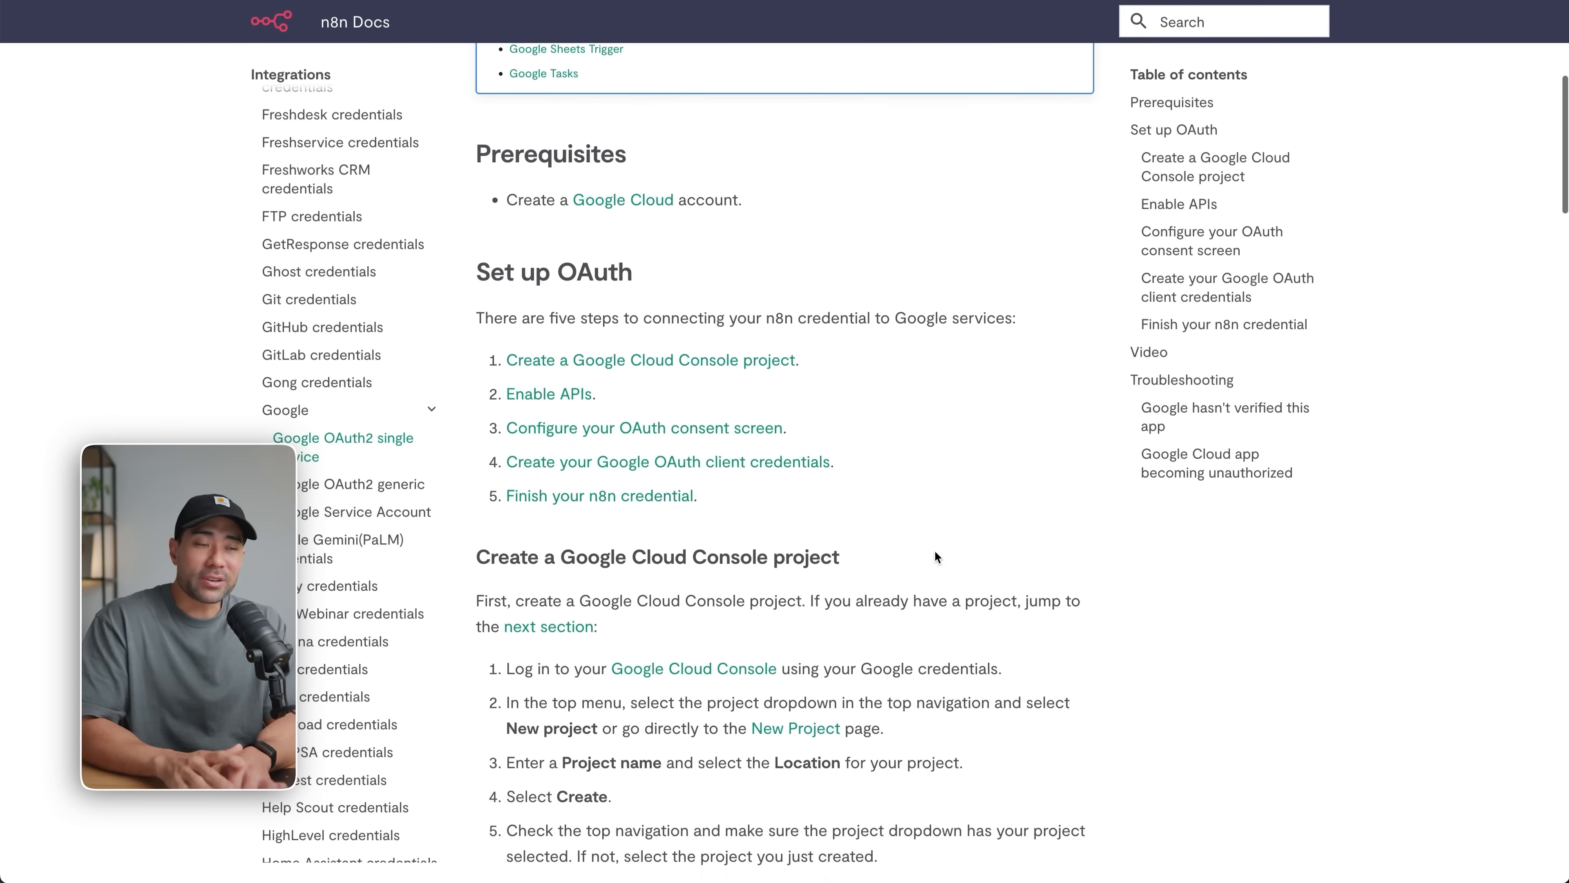
pyautogui.scroll(-2, 711, 556)
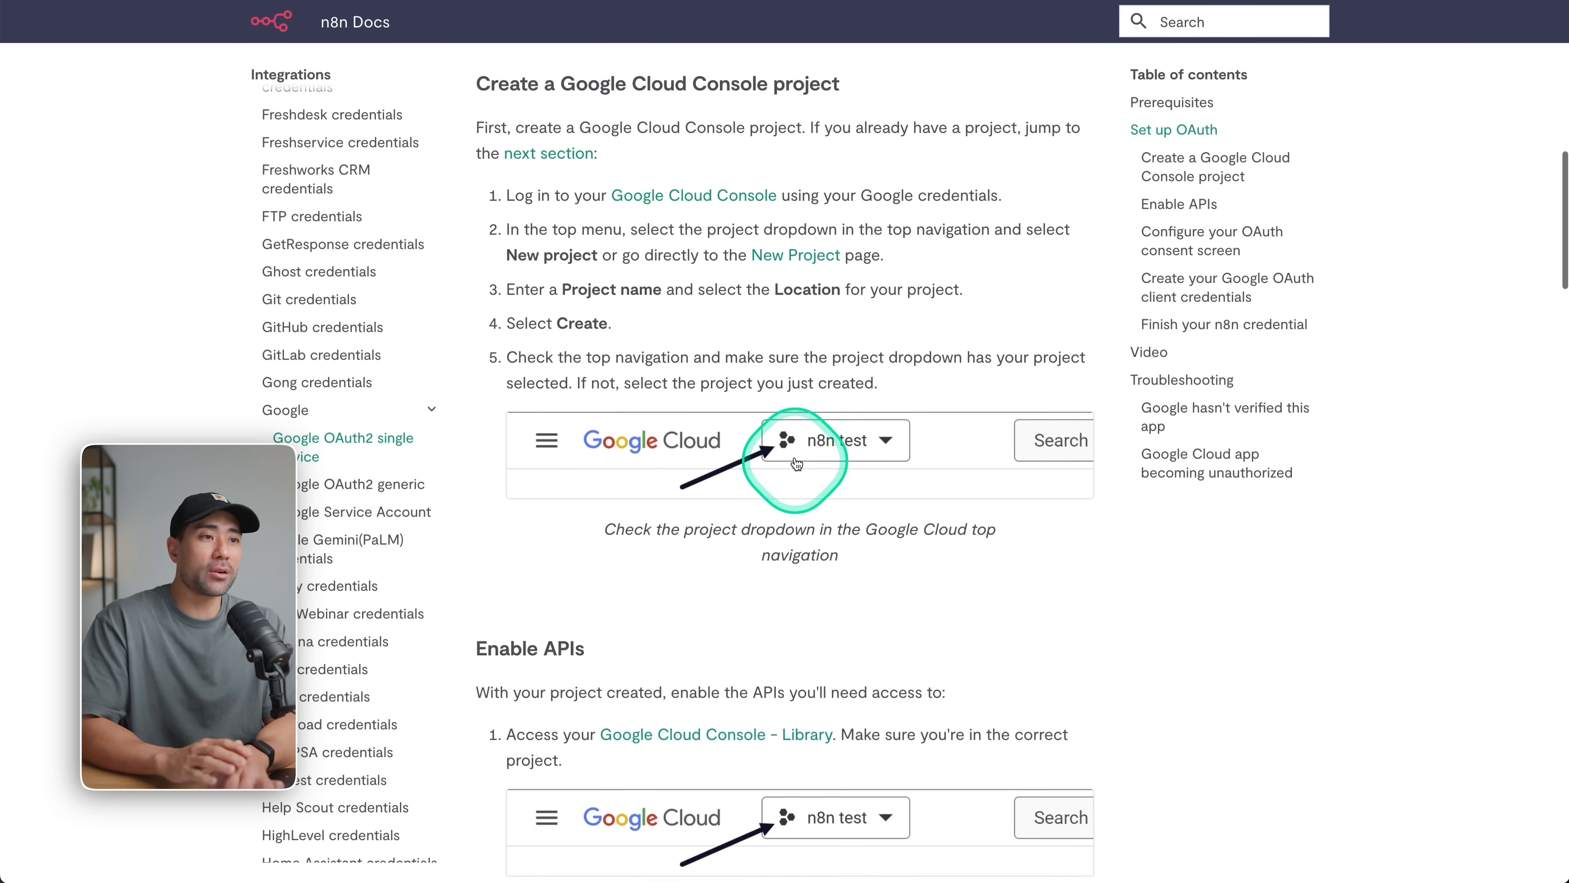
pyautogui.scroll(-4, 648, 643)
pyautogui.scroll(-3, 762, 437)
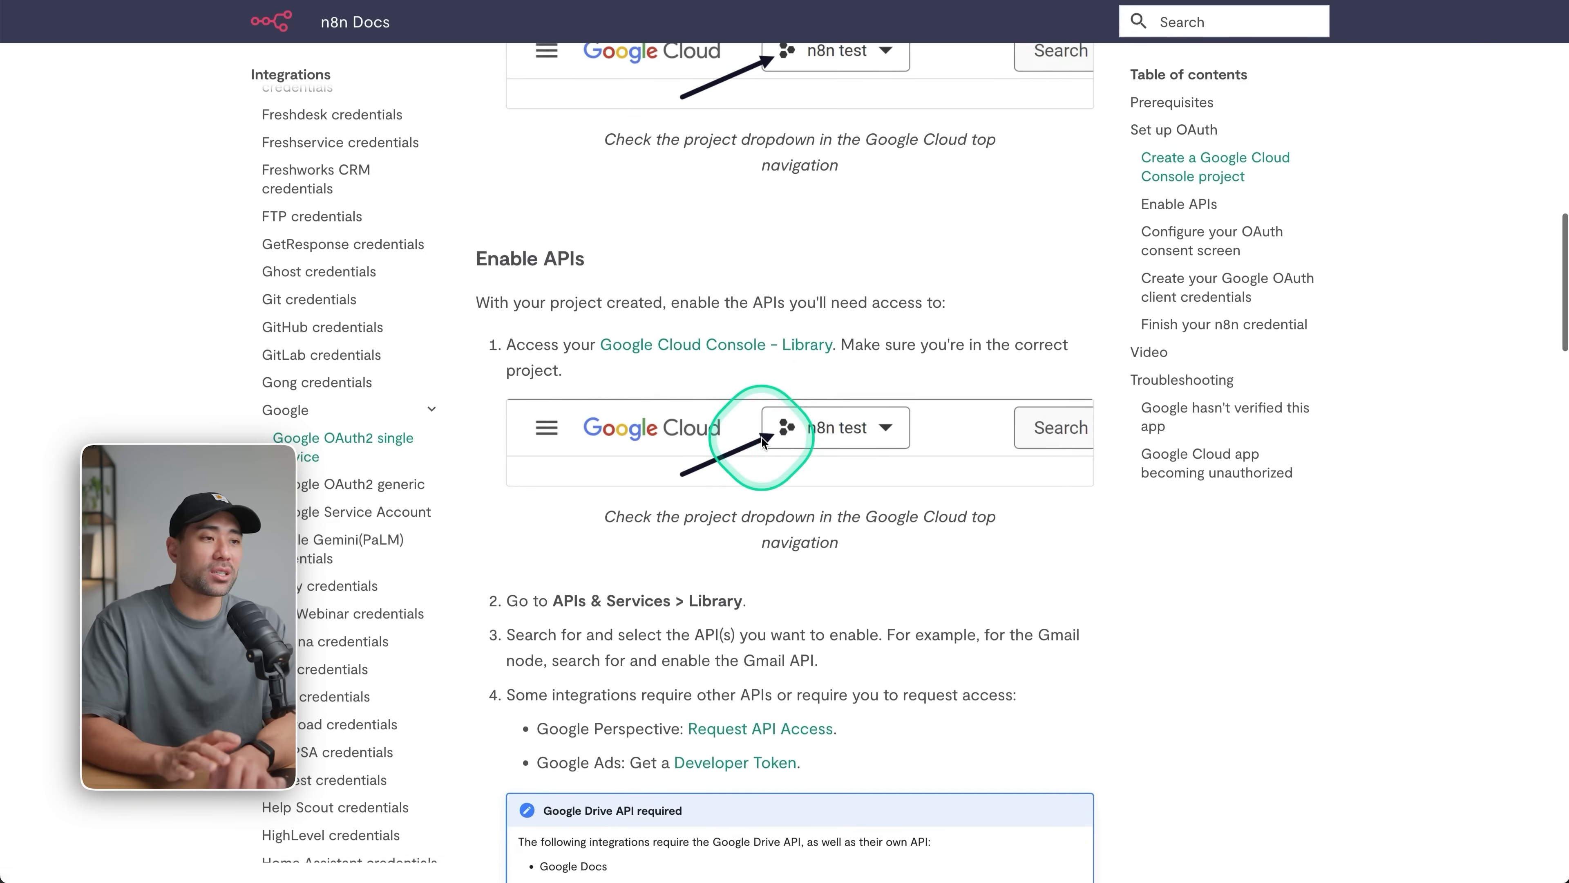
pyautogui.scroll(-5, 829, 501)
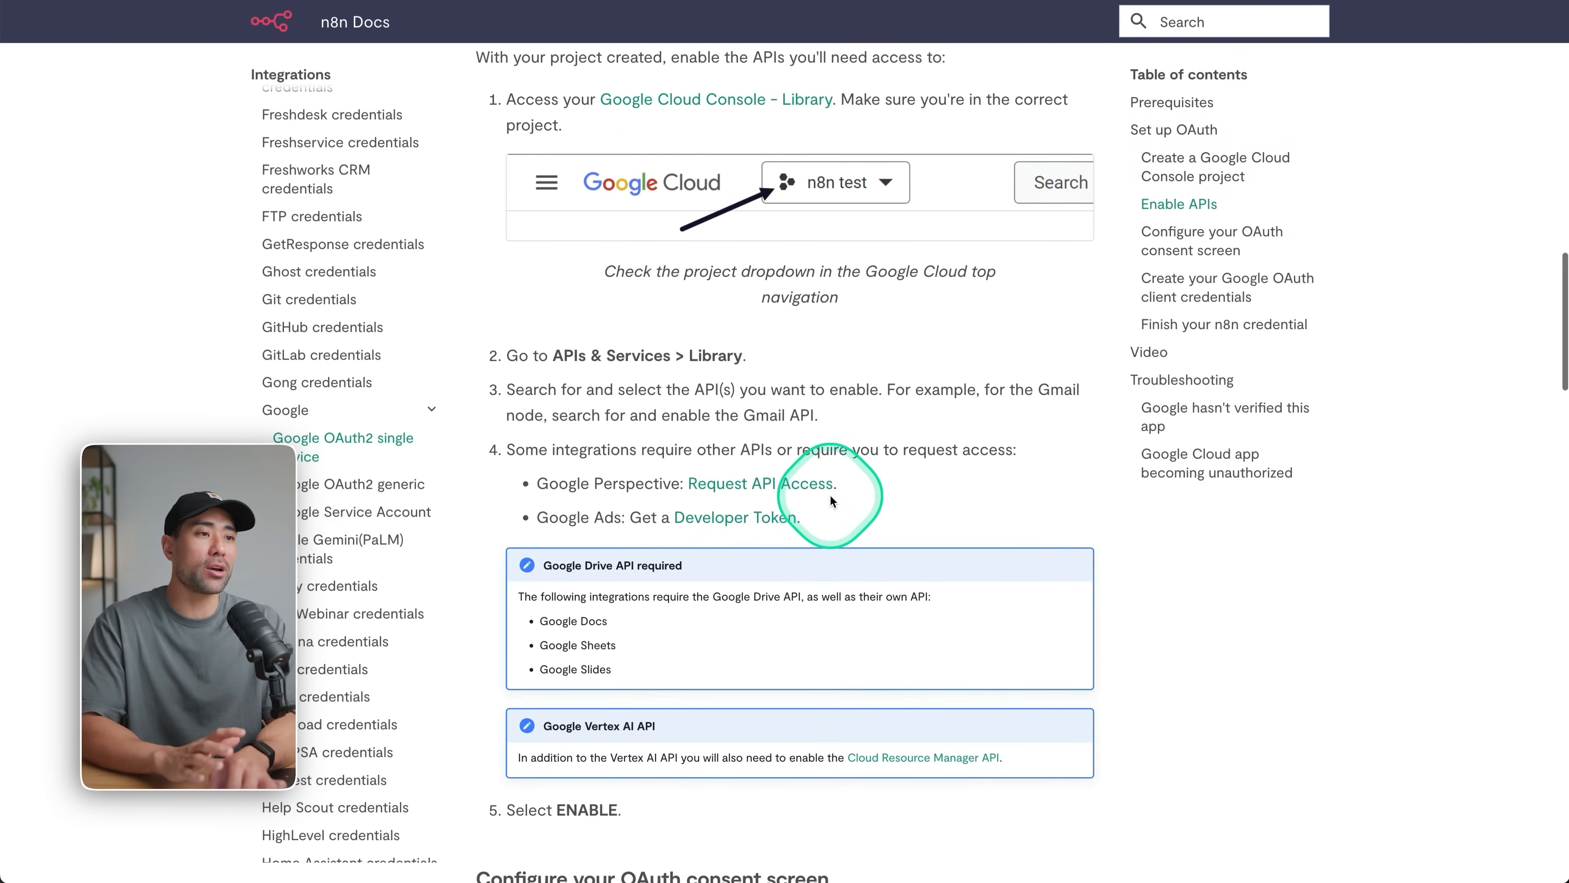
pyautogui.scroll(-1, 741, 458)
pyautogui.scroll(-14, 699, 444)
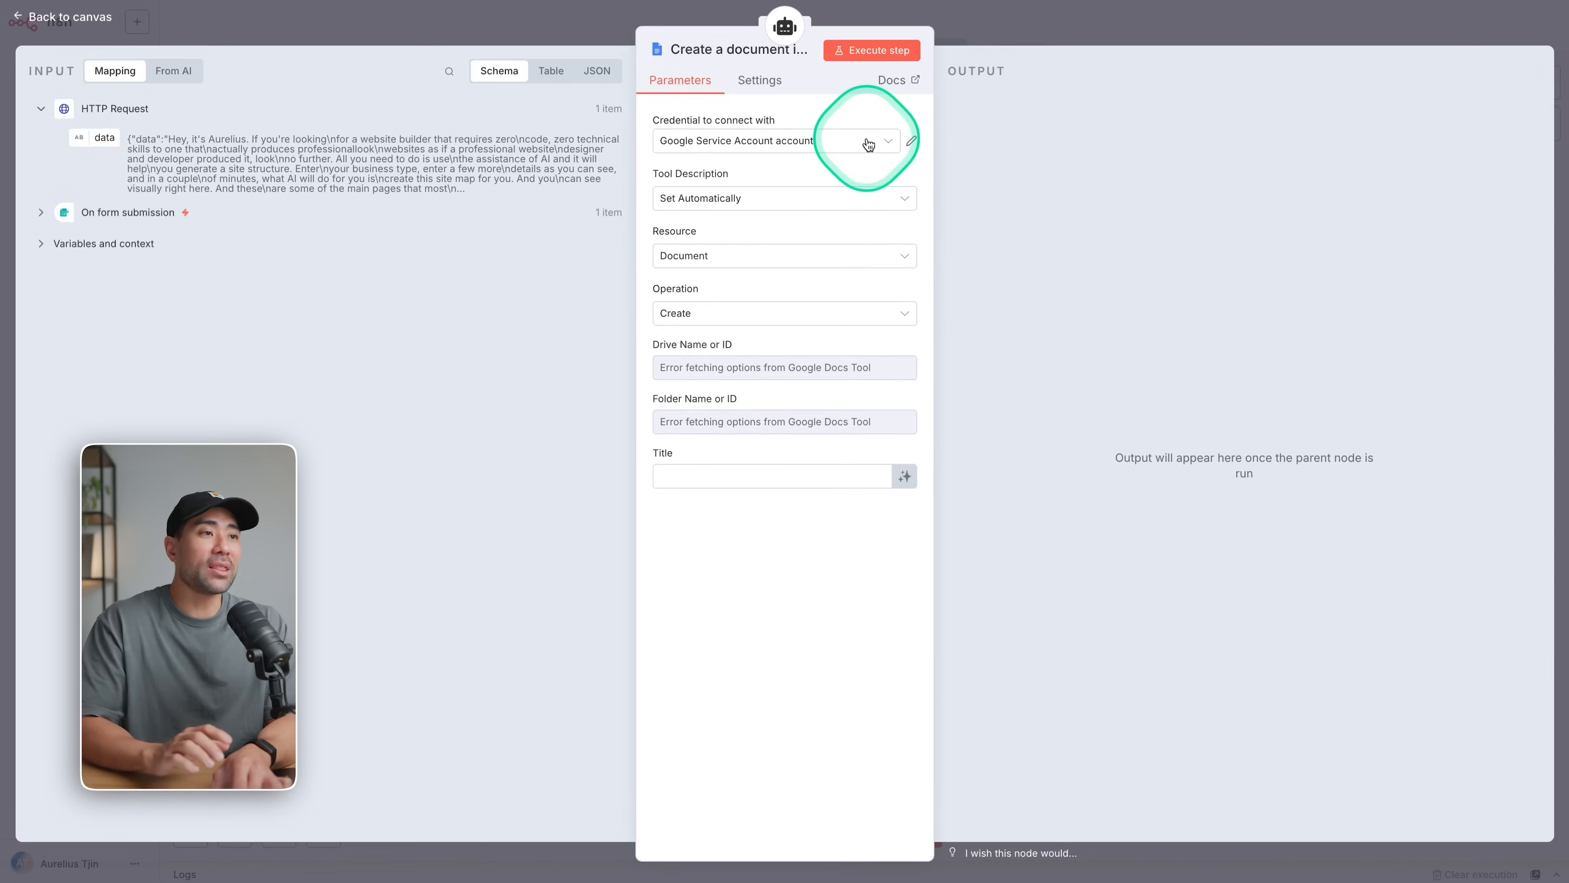
# Select the Google Service Account account credential for the AI Agent's Google Docs tool and set its operation to Get.
pyautogui.click(828, 145)
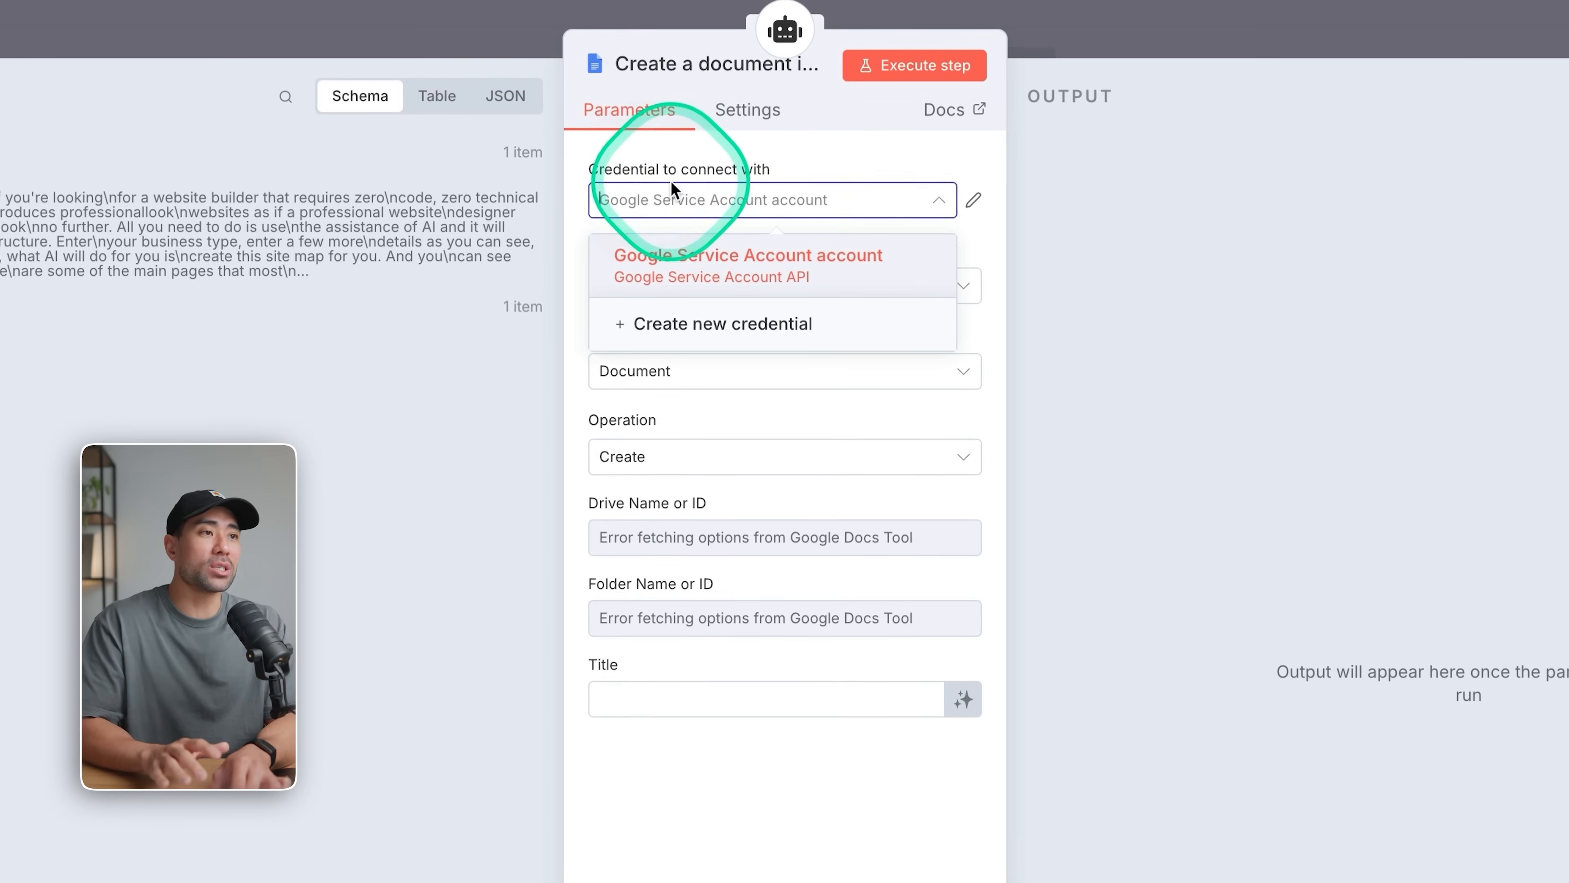
pyautogui.click(764, 286)
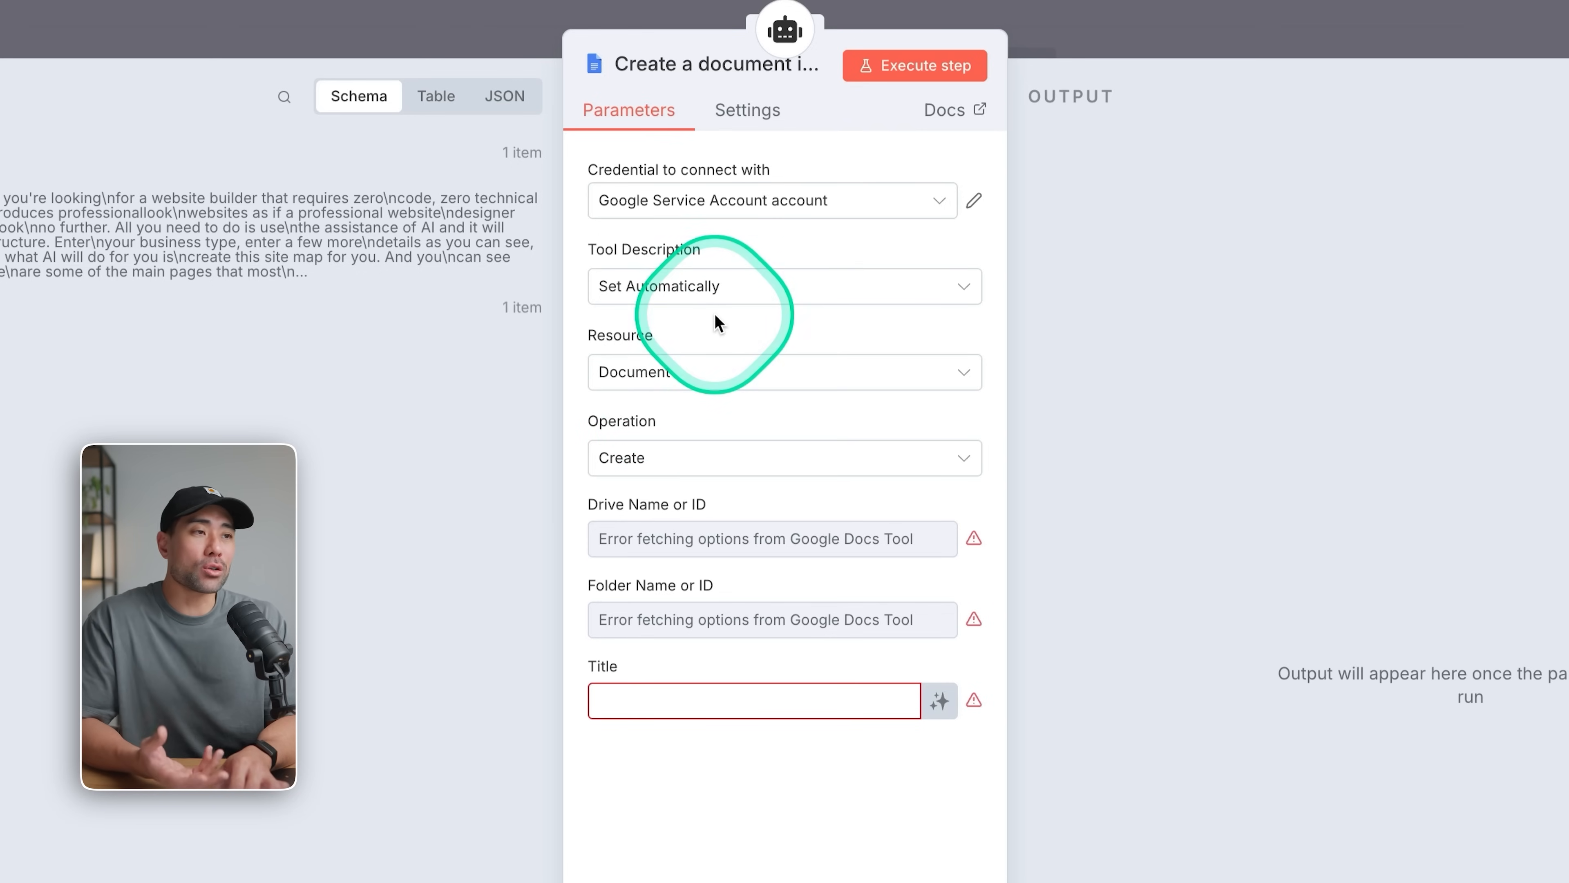
pyautogui.click(675, 471)
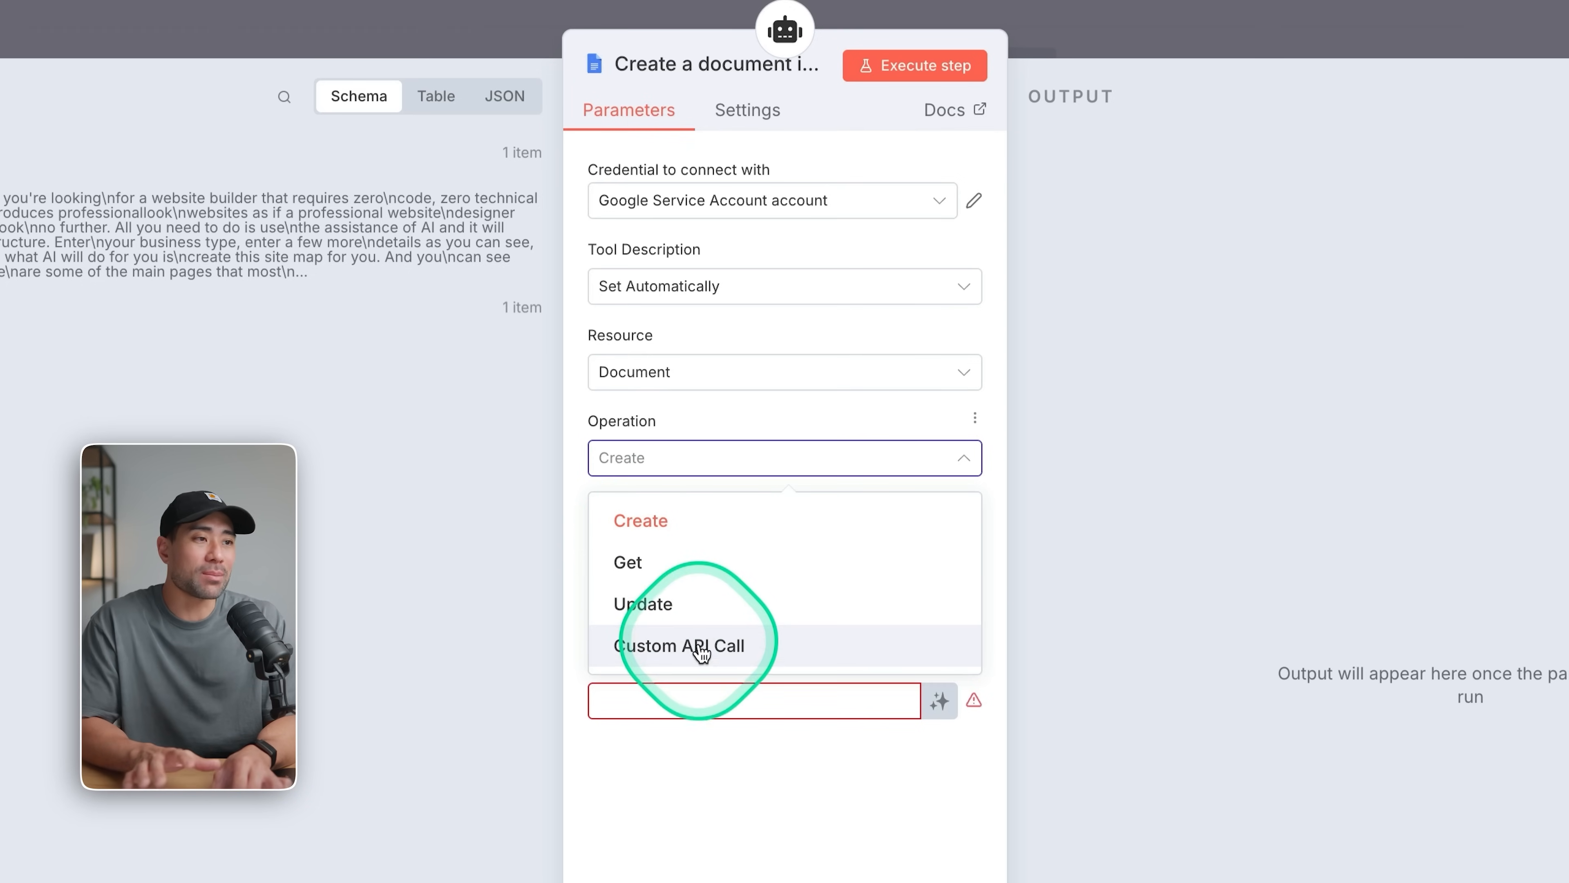
pyautogui.click(719, 792)
pyautogui.click(655, 458)
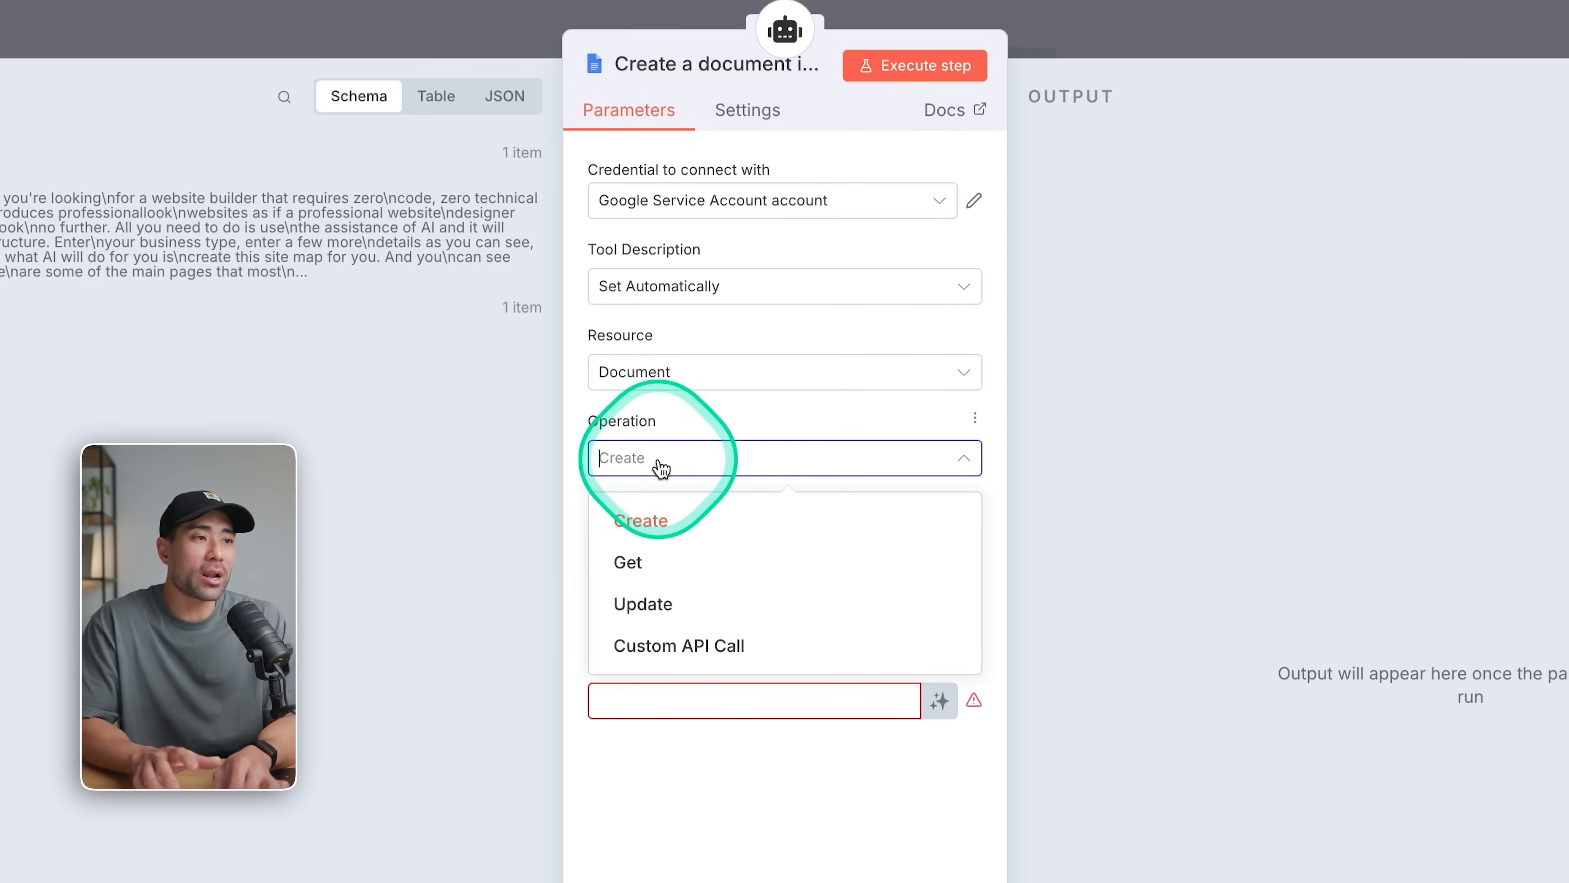
pyautogui.click(667, 555)
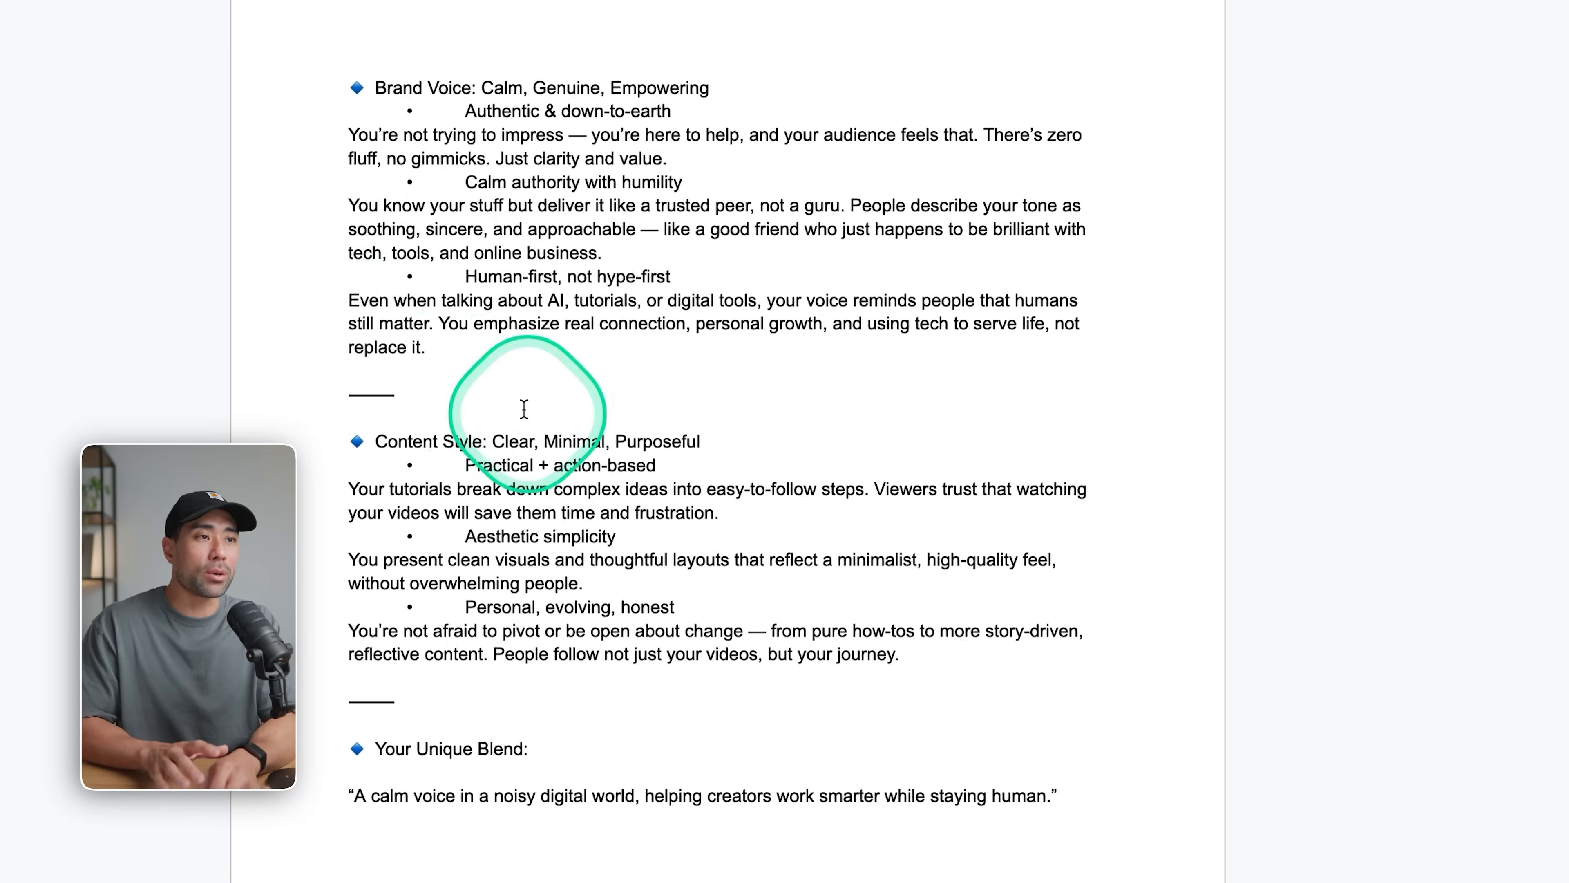
# View the brand voice document, return to the workflow canvas and reposition the Google Docs tool node below the AI Agent.
pyautogui.click(349, 87)
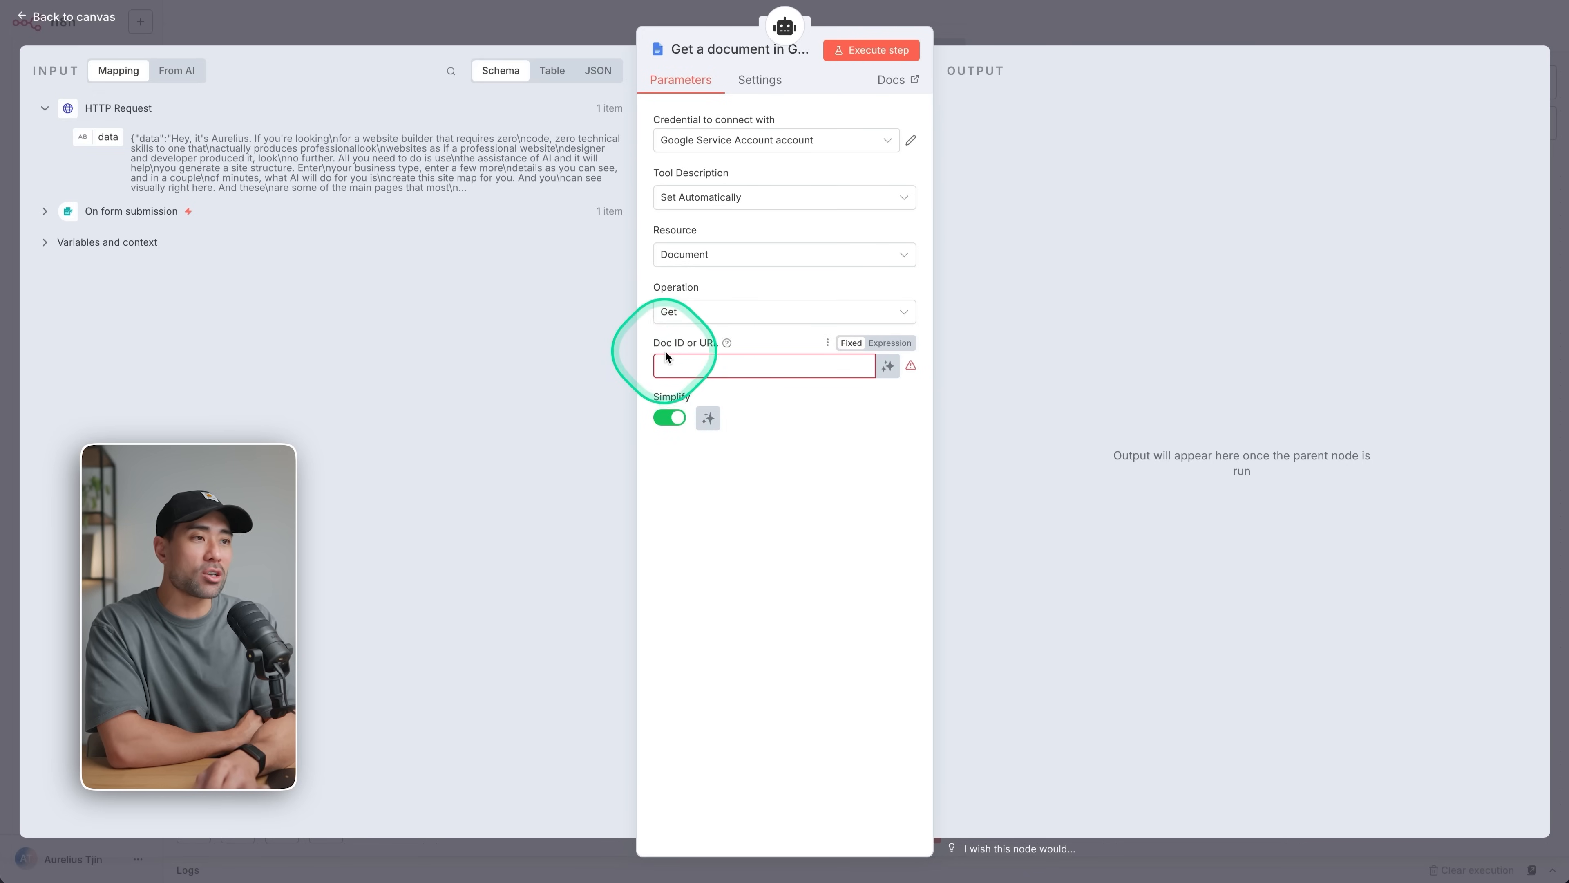
pyautogui.click(1051, 29)
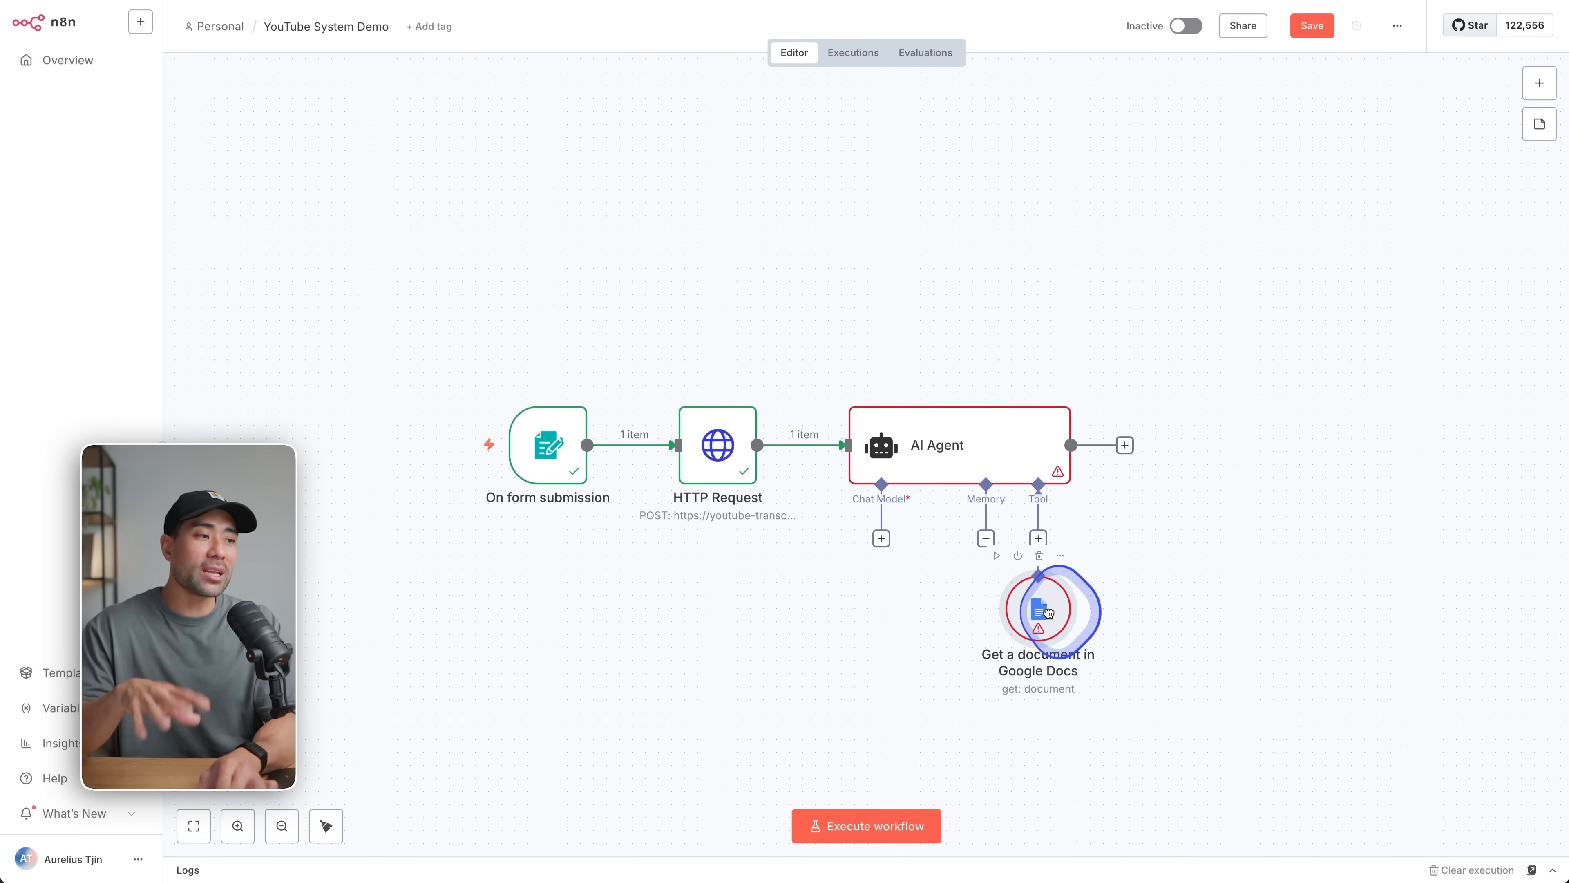
pyautogui.moveTo(1049, 609); pyautogui.dragTo(1075, 609)
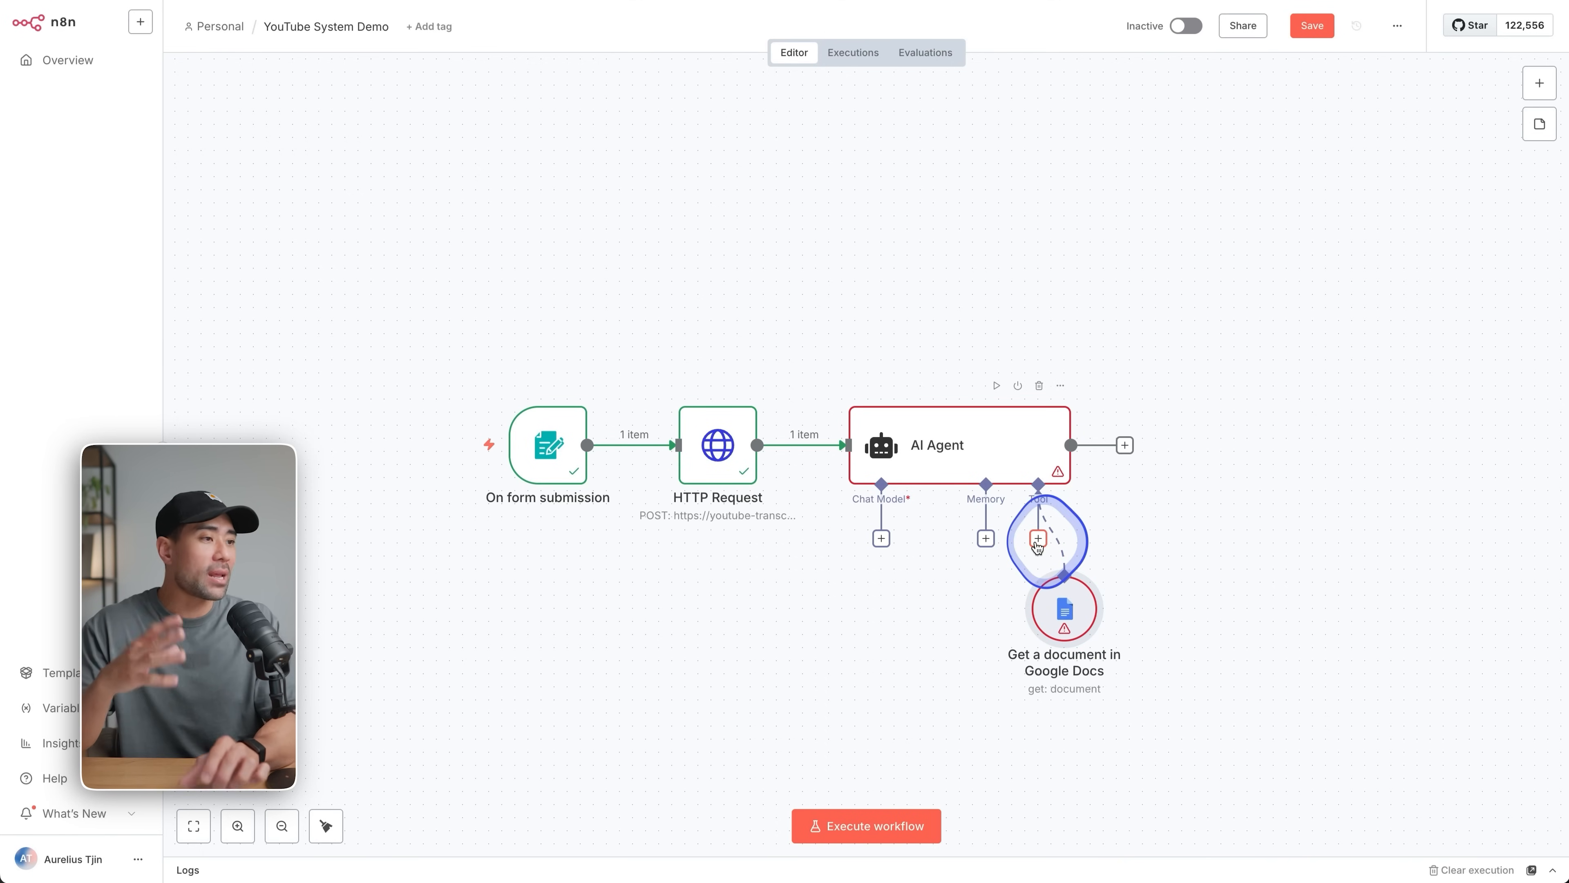
pyautogui.click(1038, 540)
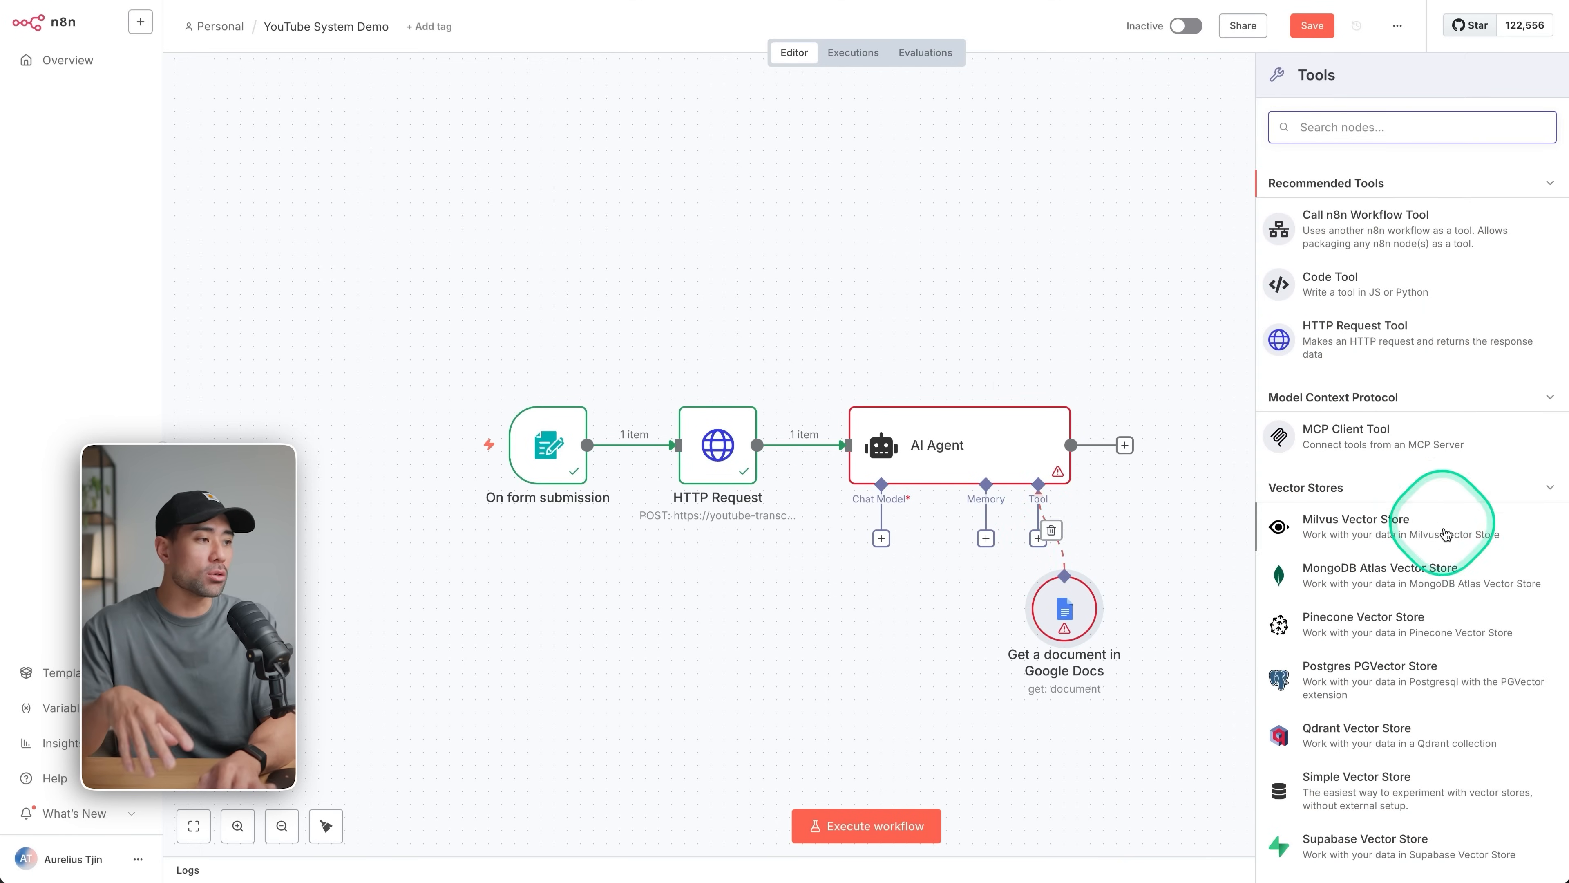
pyautogui.scroll(-7, 1421, 556)
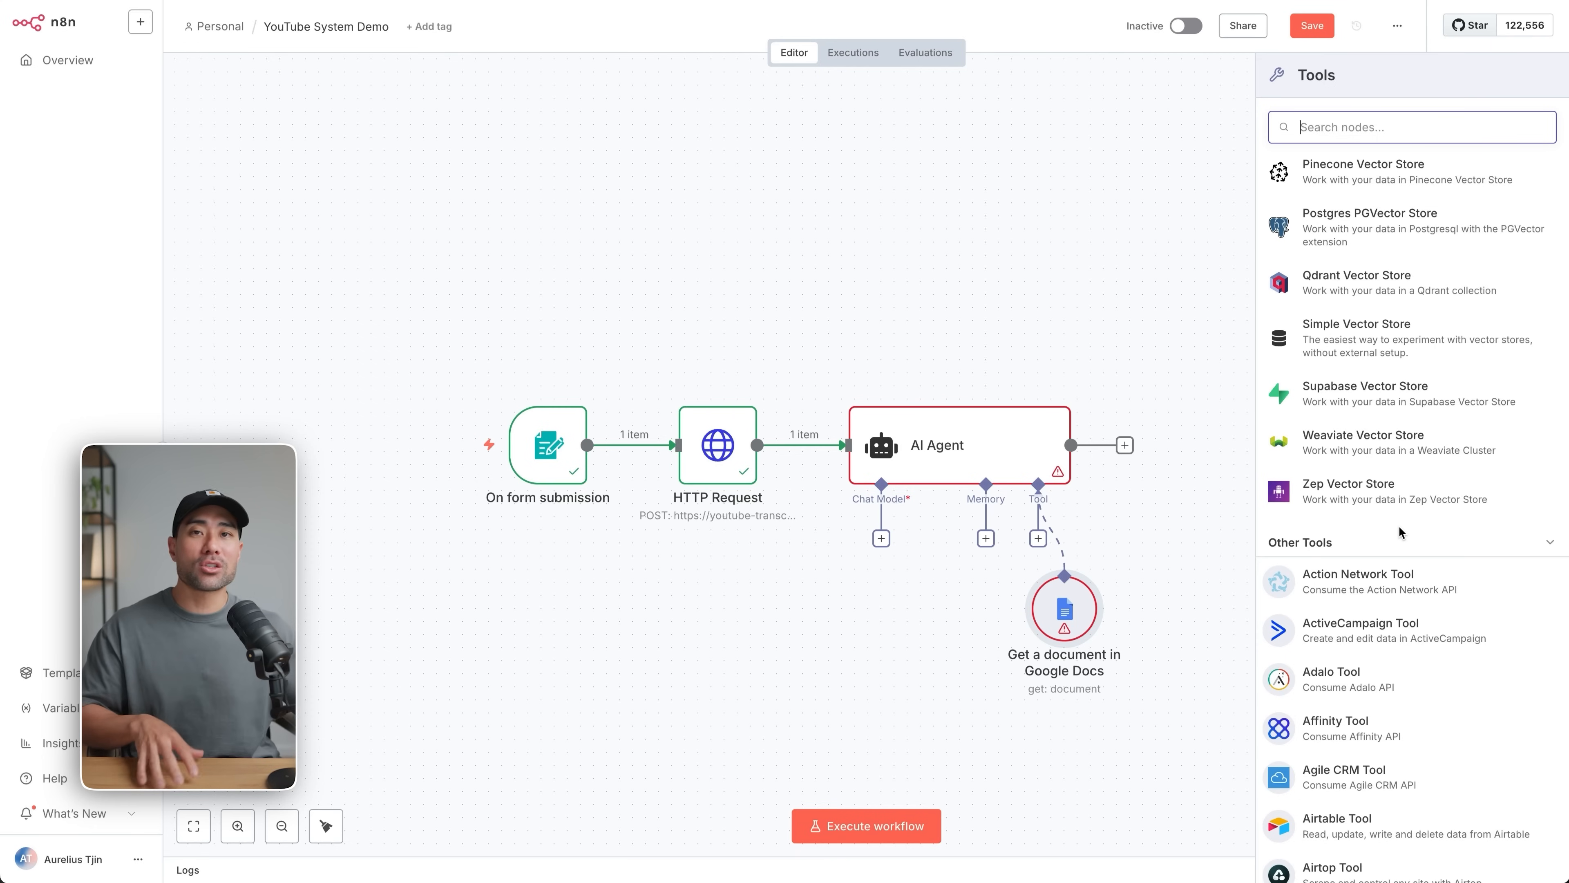
pyautogui.click(893, 622)
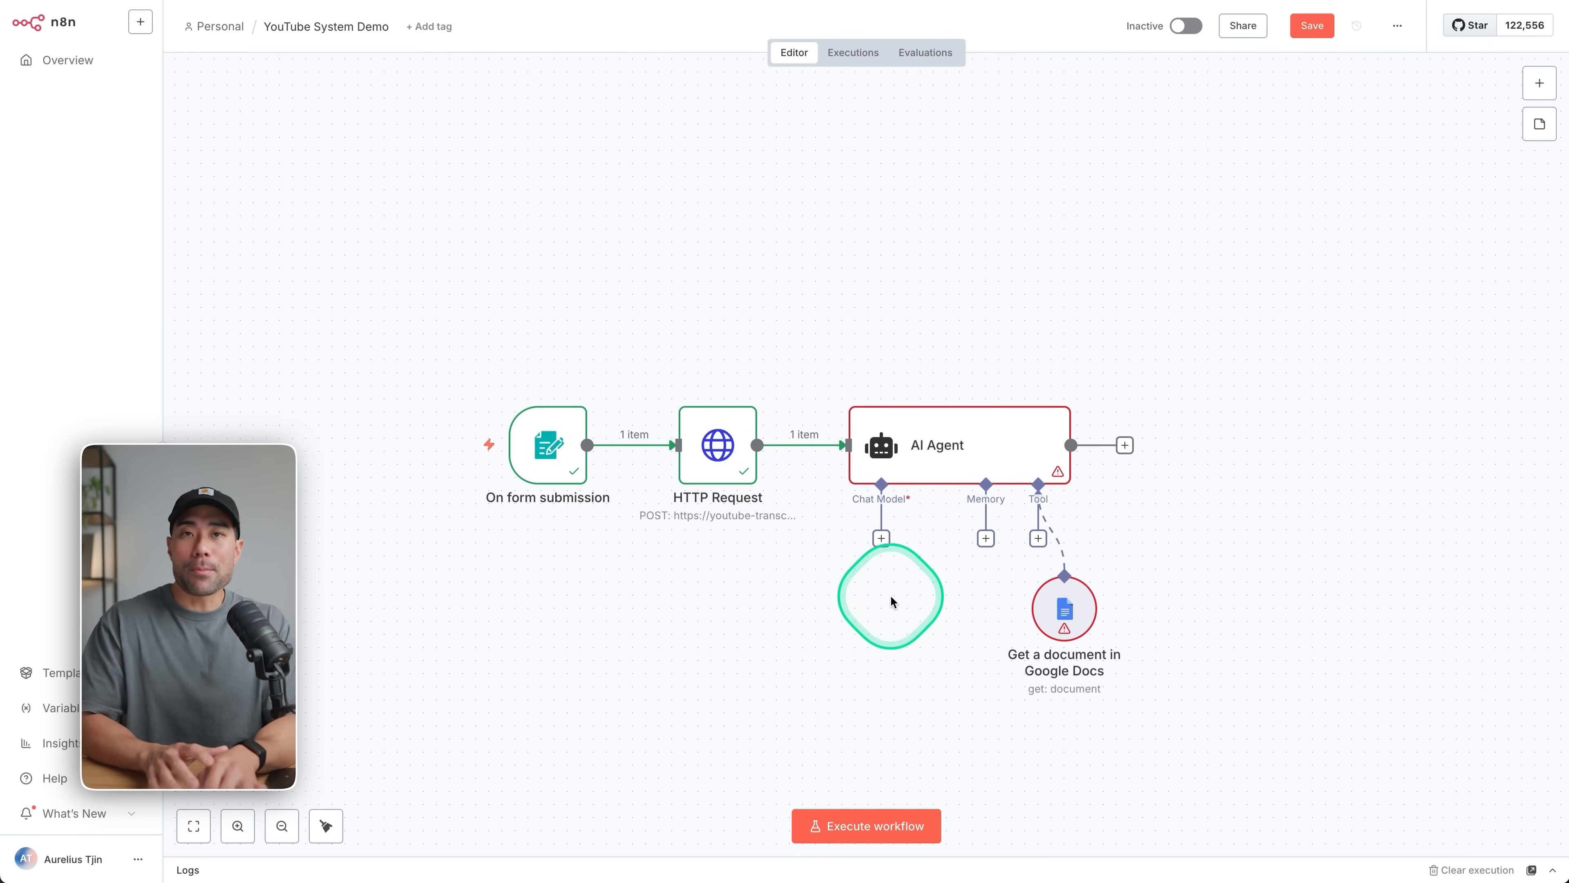
# Add an OpenAI Chat Model as the AI Agent's chat model.
pyautogui.click(882, 543)
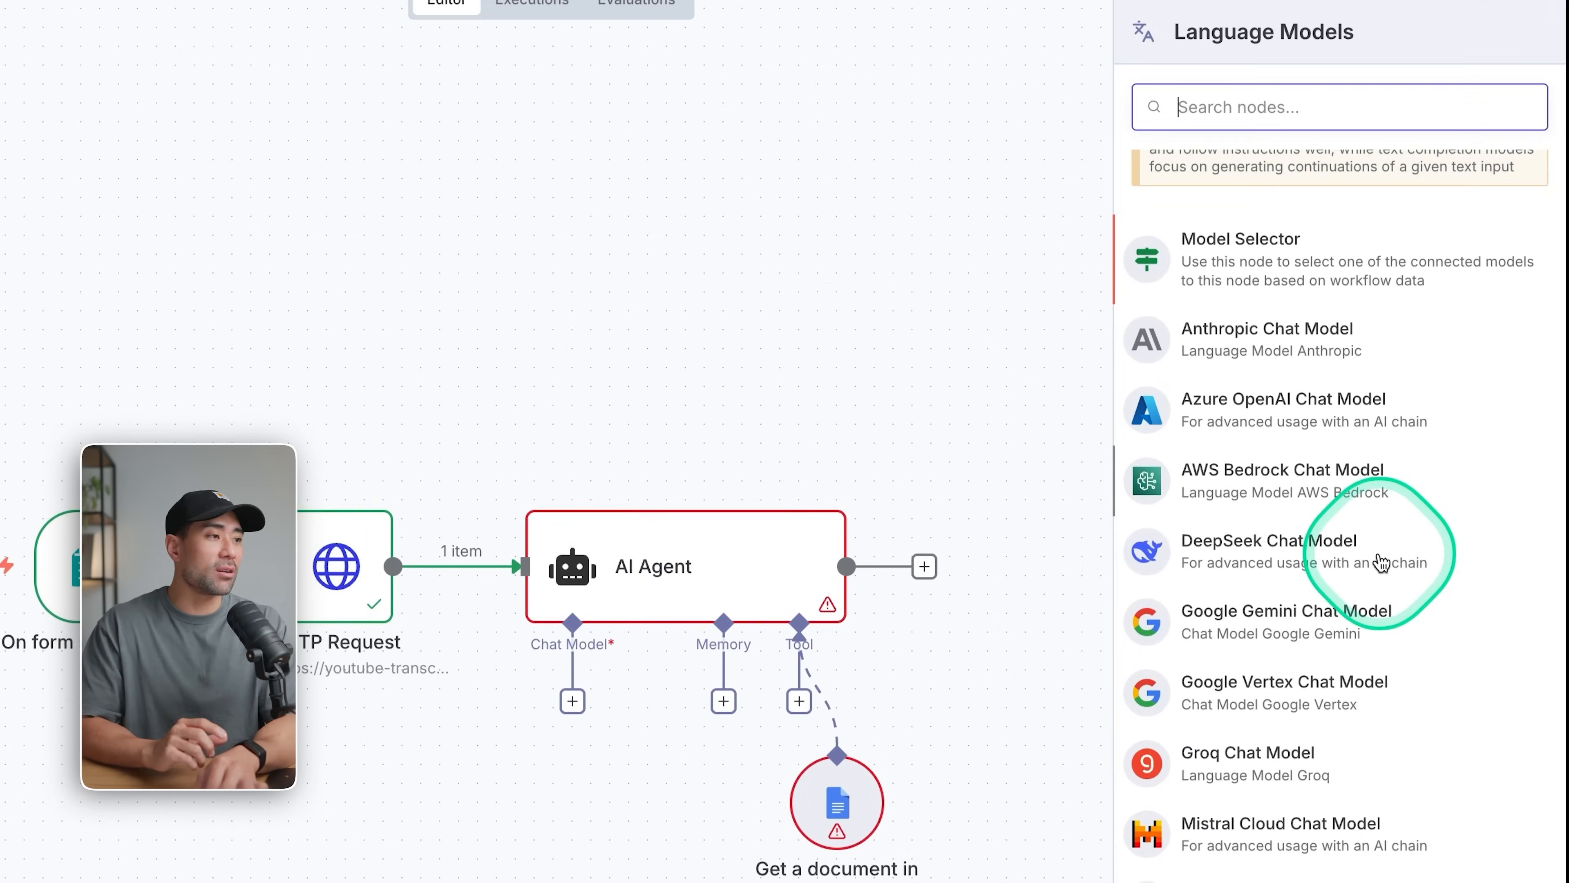
pyautogui.scroll(-1, 1381, 561)
pyautogui.scroll(2, 1373, 569)
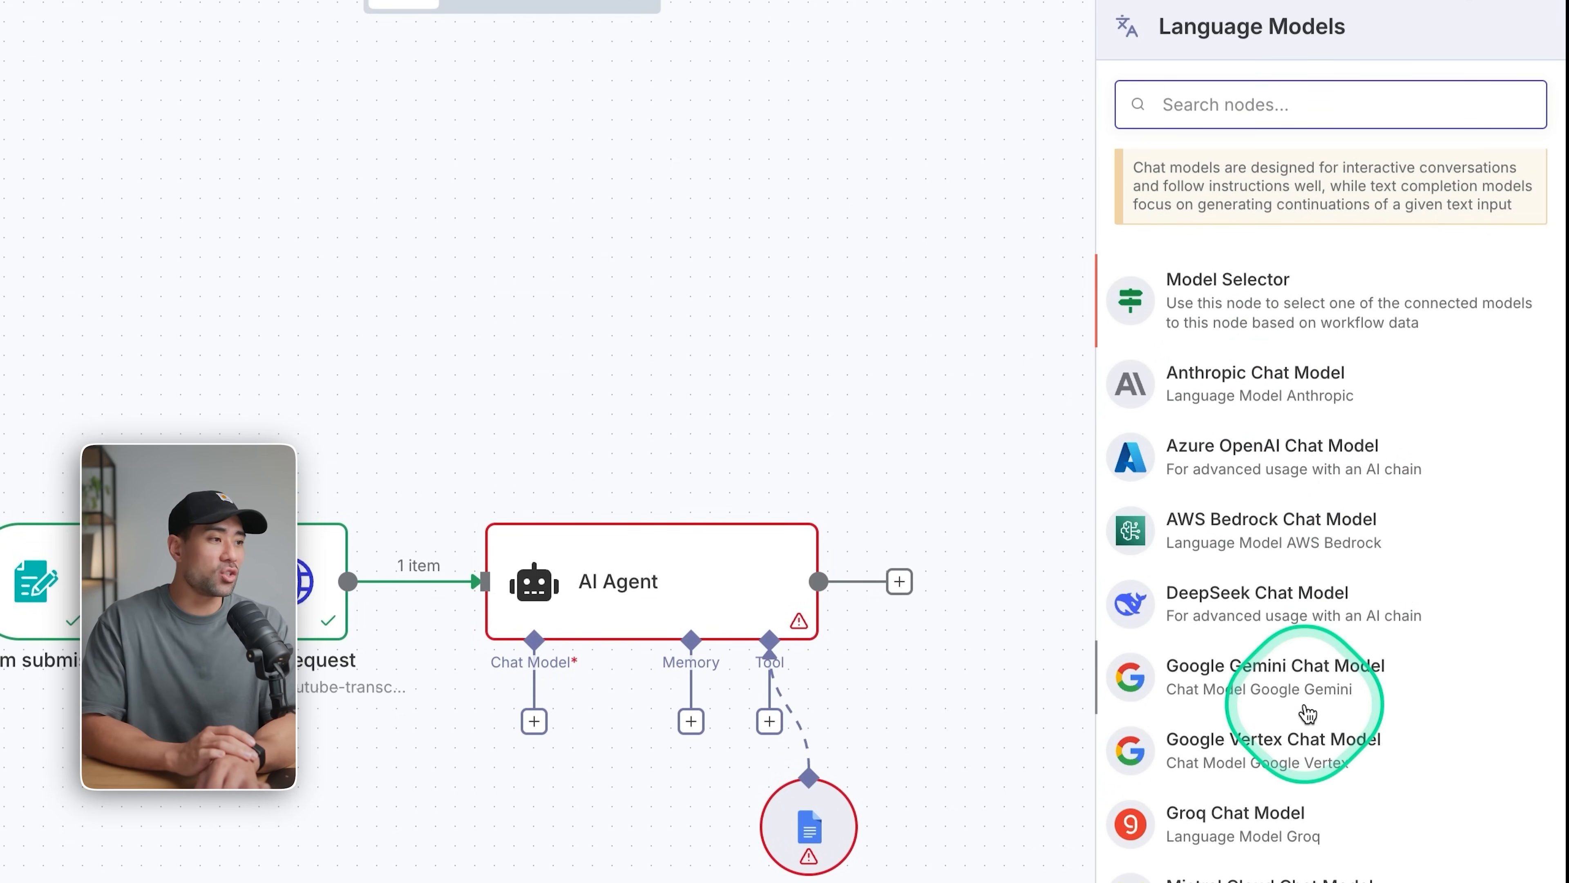
pyautogui.scroll(-1, 1307, 710)
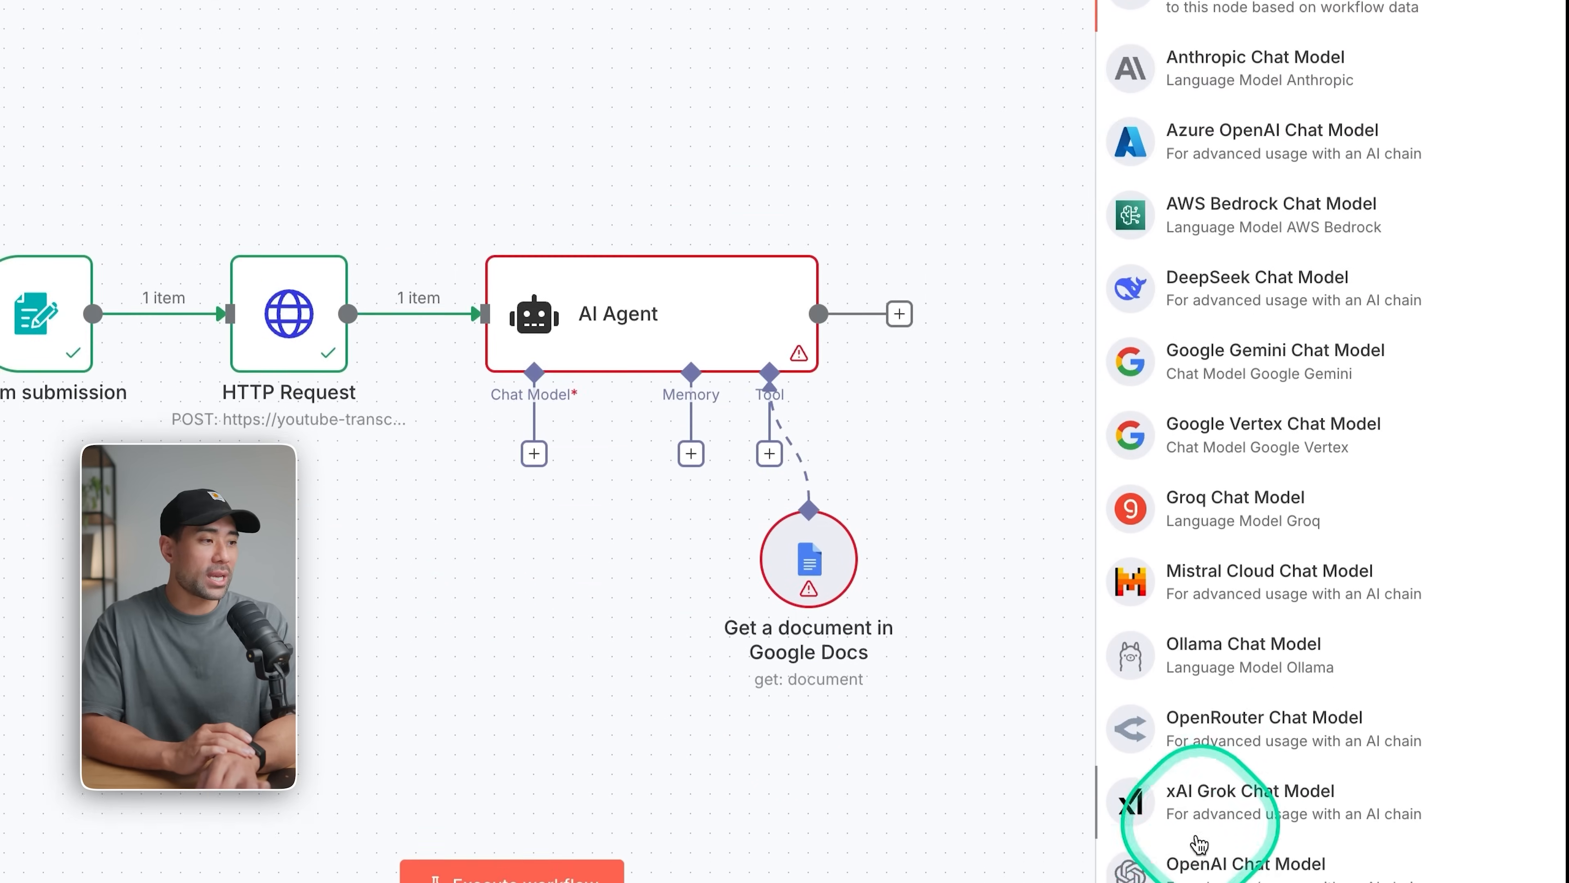
pyautogui.click(1205, 862)
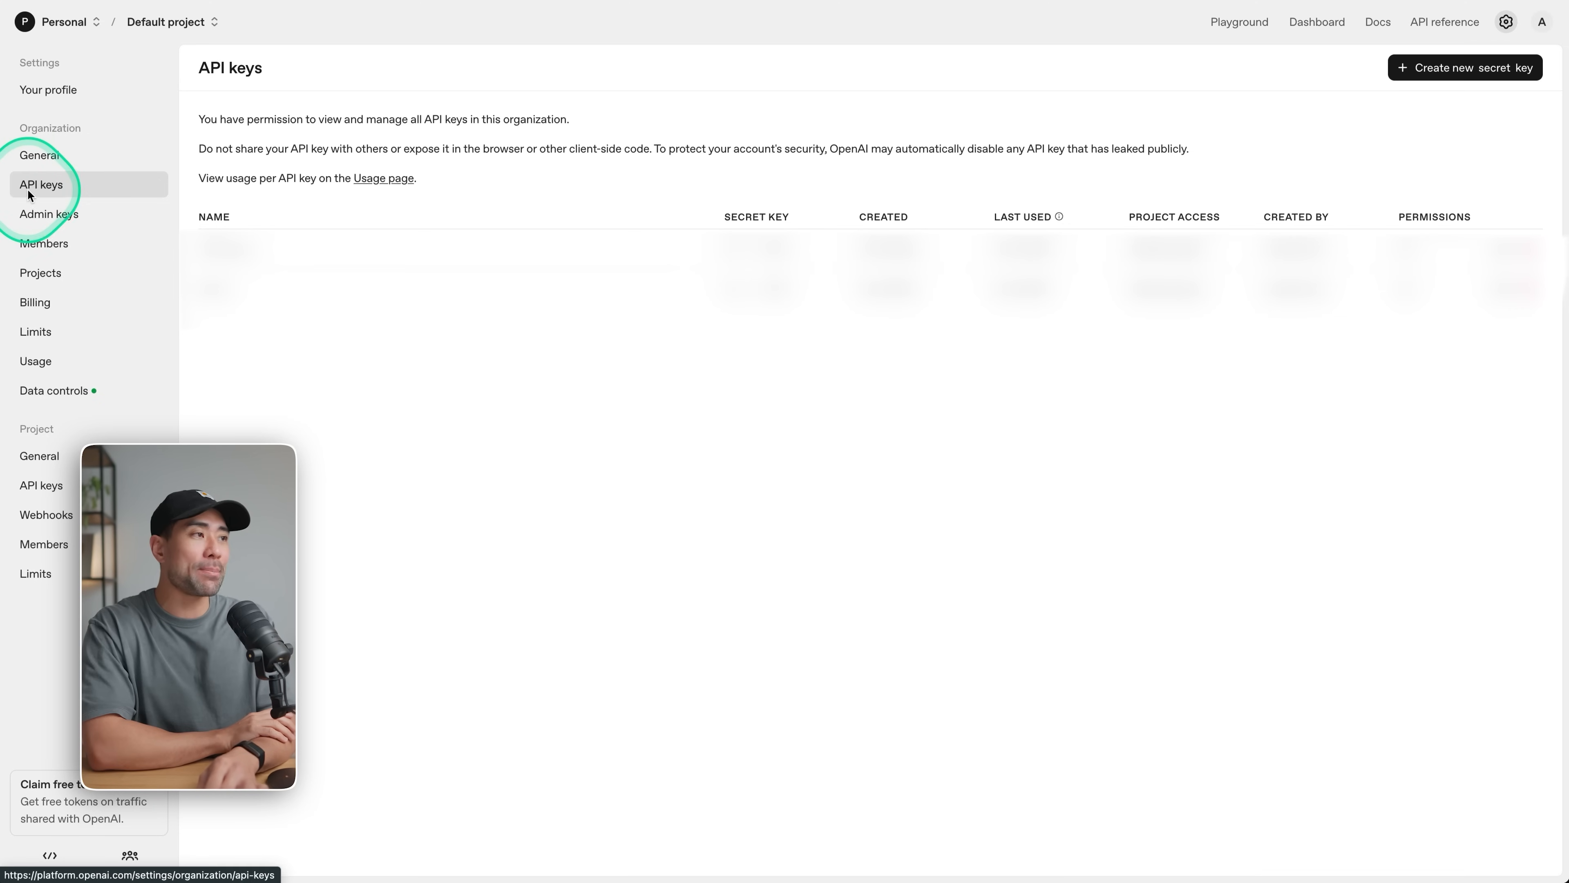
# Start a new secret key on the OpenAI platform's API keys page and name it "n8n server".
pyautogui.click(1464, 68)
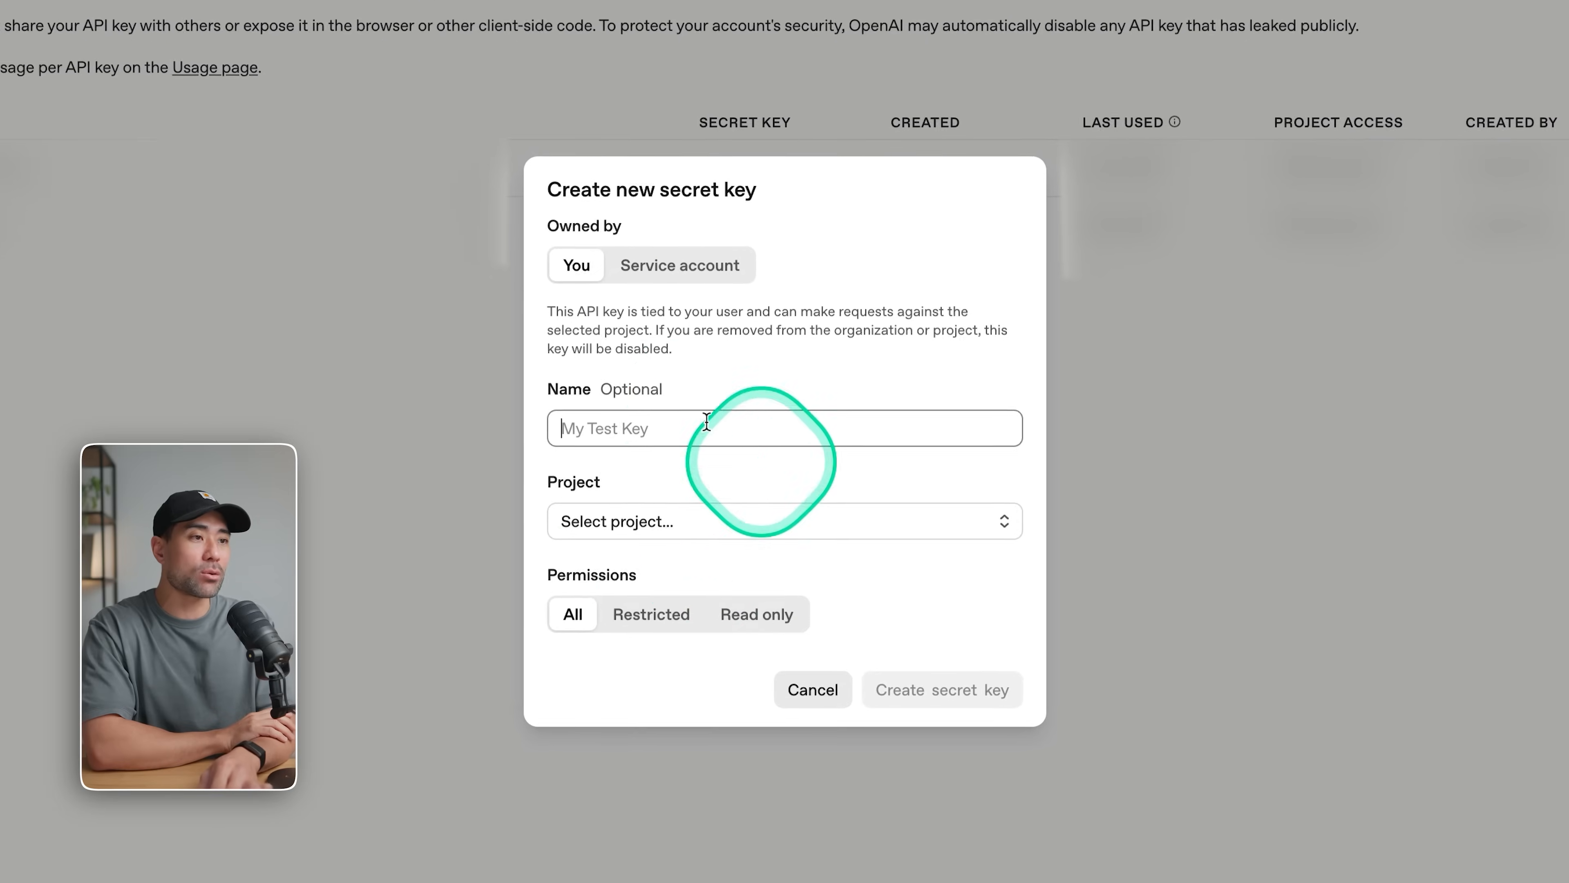
pyautogui.click(726, 438)
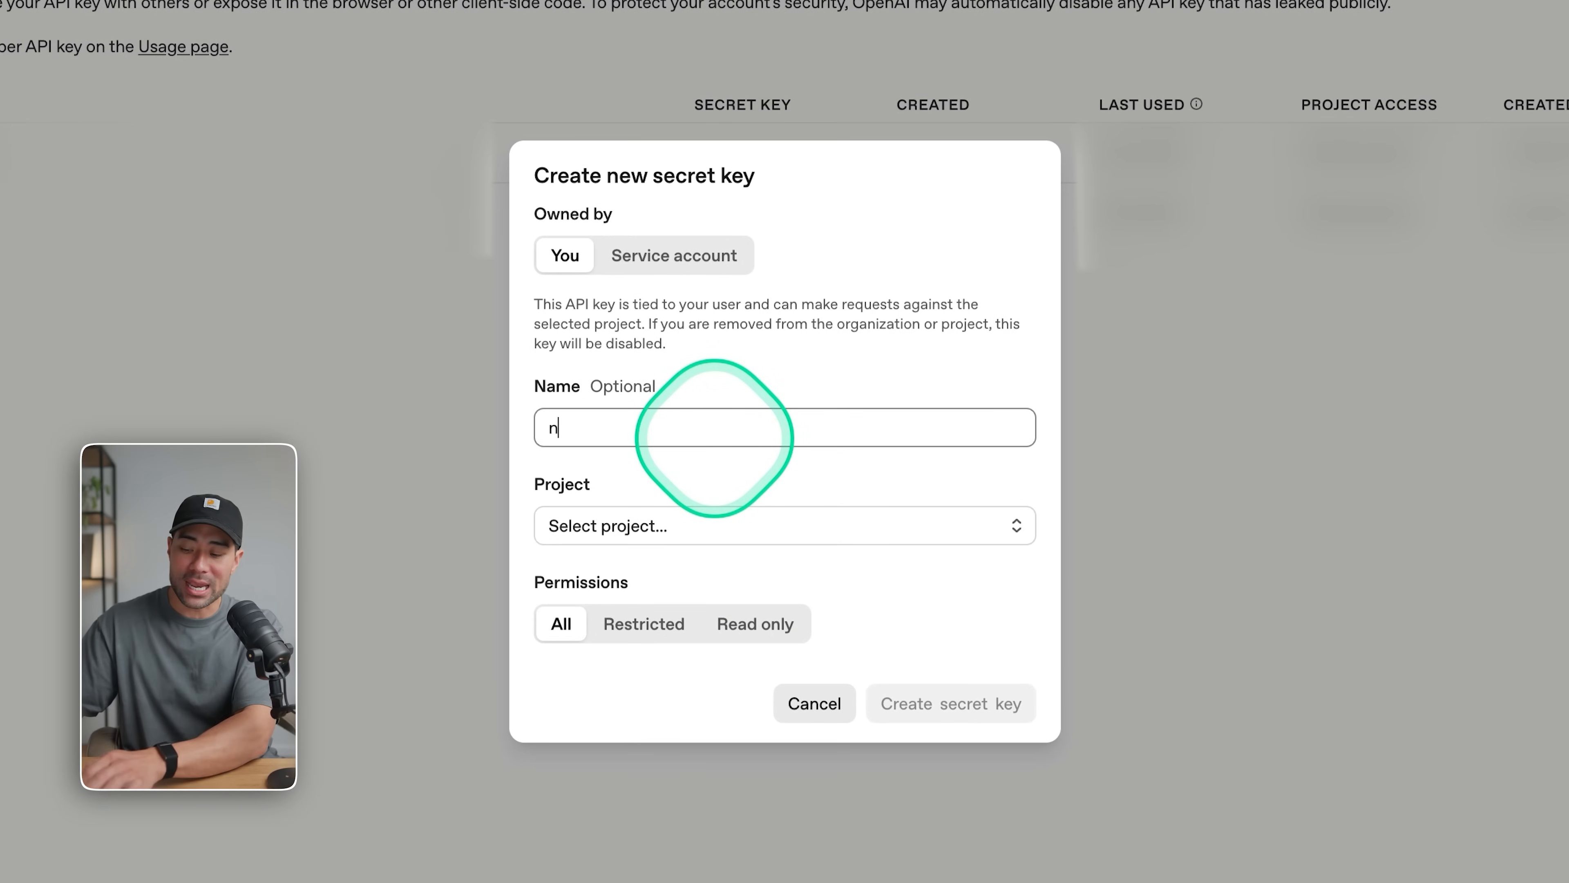
pyautogui.write('n8n server')
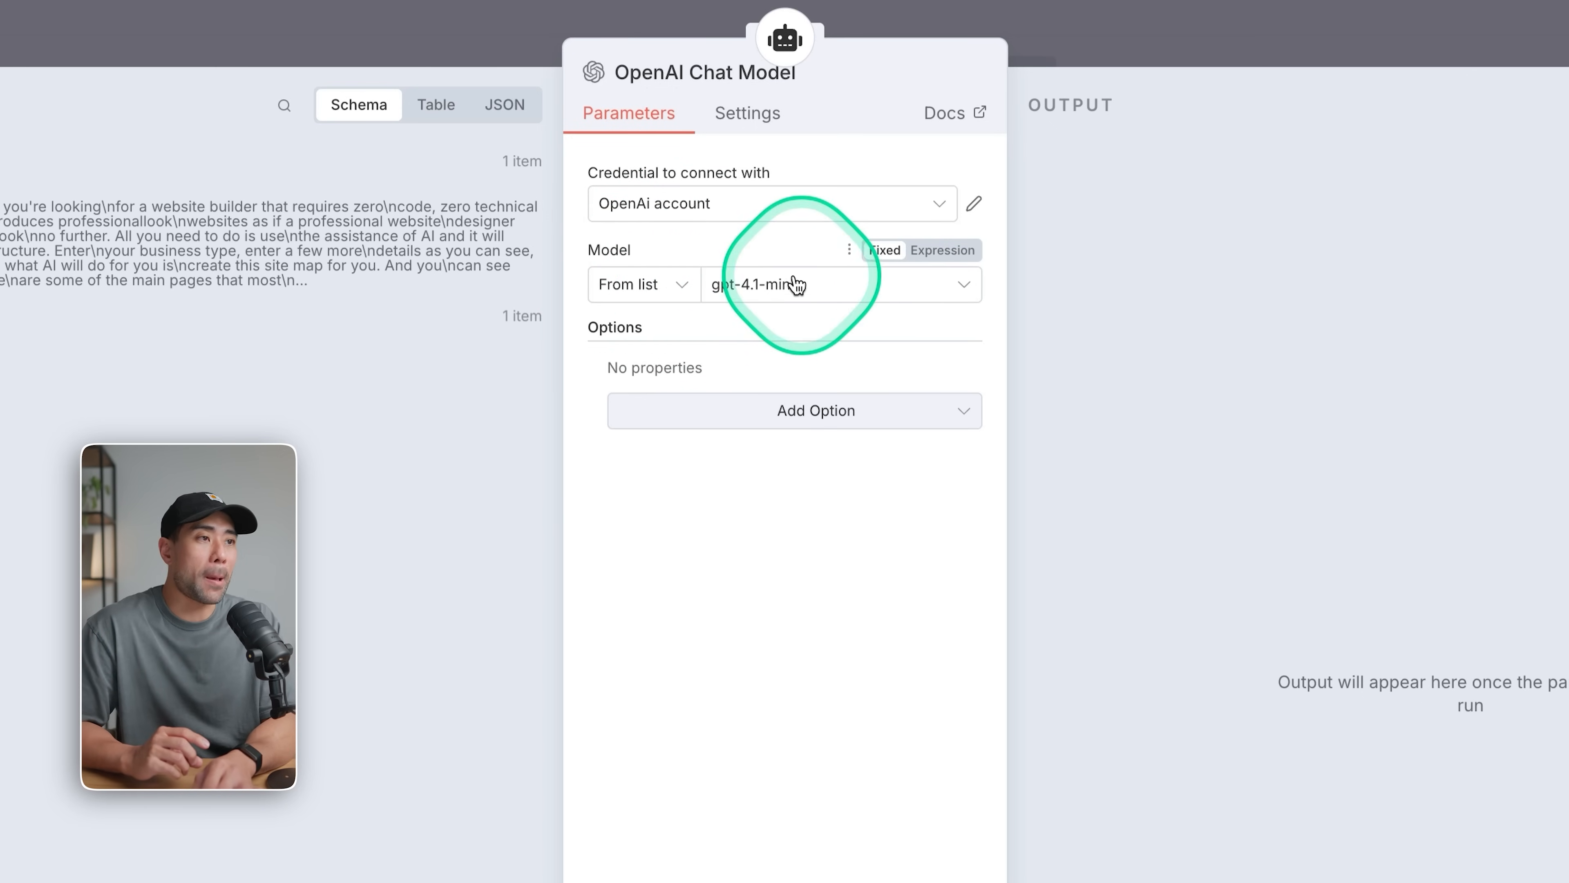
# Review the models available to the OpenAI Chat Model, return to the canvas and move its node closer beneath the AI Agent.
pyautogui.click(964, 288)
pyautogui.scroll(-5, 874, 420)
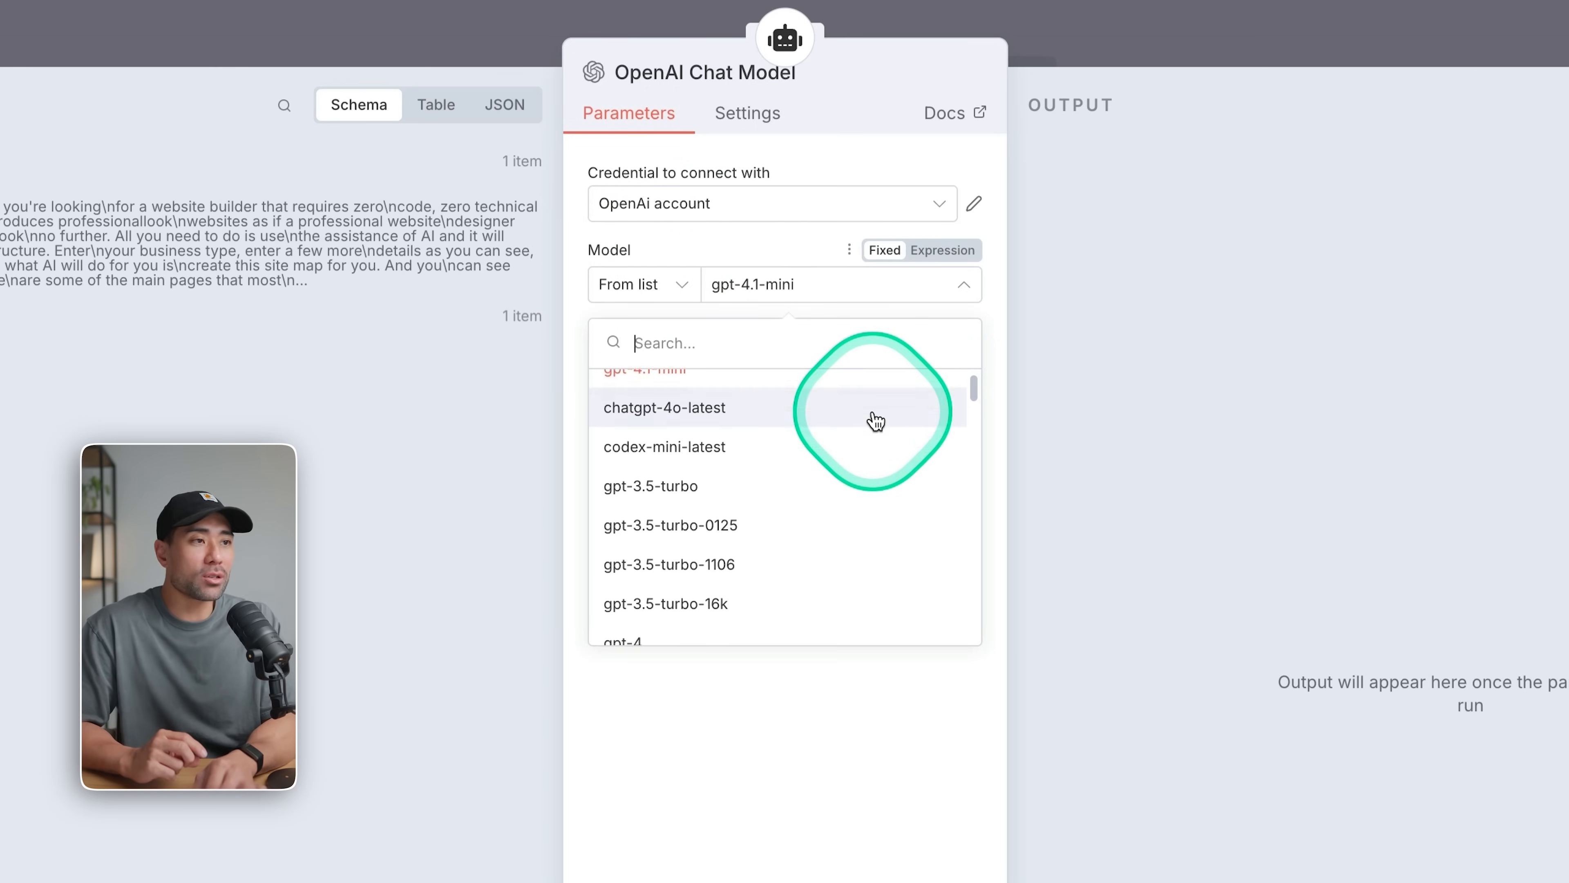
pyautogui.scroll(-6, 876, 422)
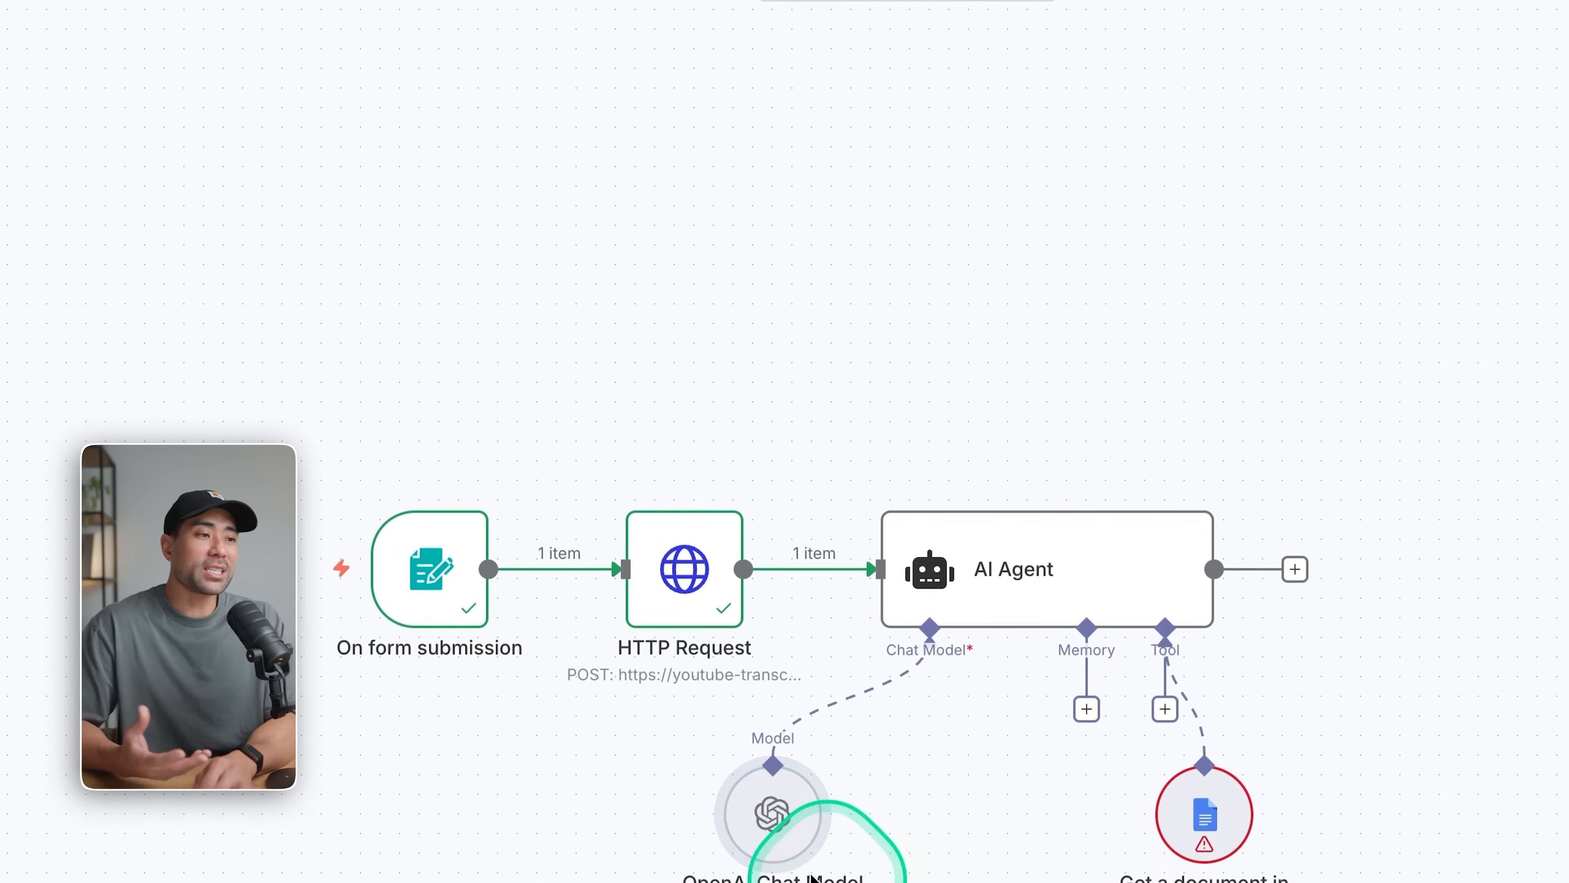
pyautogui.moveTo(913, 646); pyautogui.dragTo(913, 600)
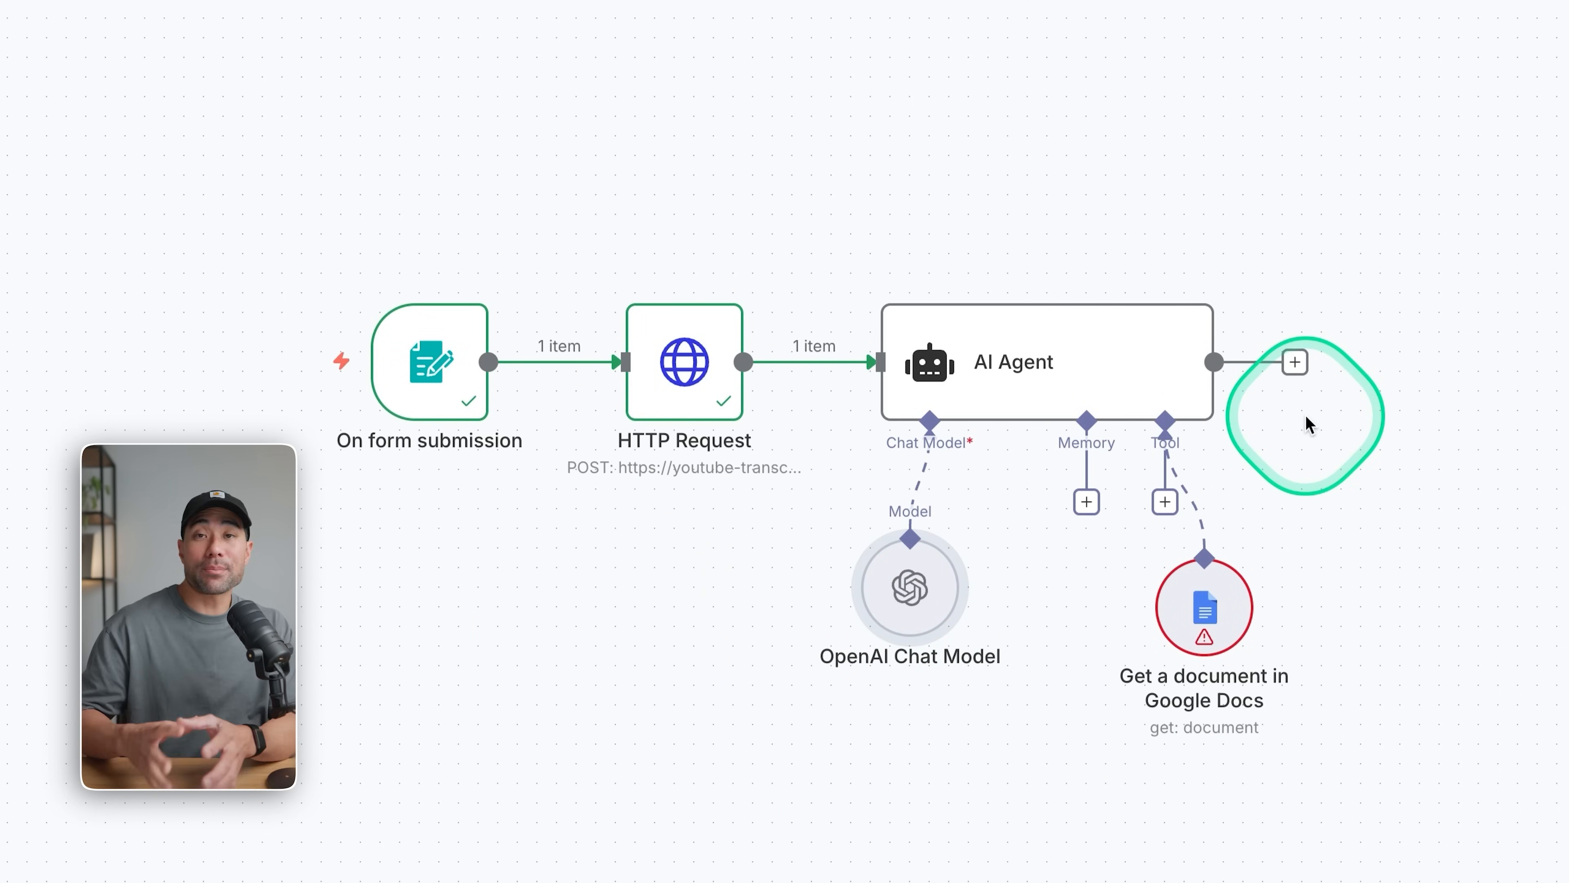
# Add a Google Docs Update a document node after the AI Agent and paste the YouTube System X document's link as its document URL.
pyautogui.click(1295, 361)
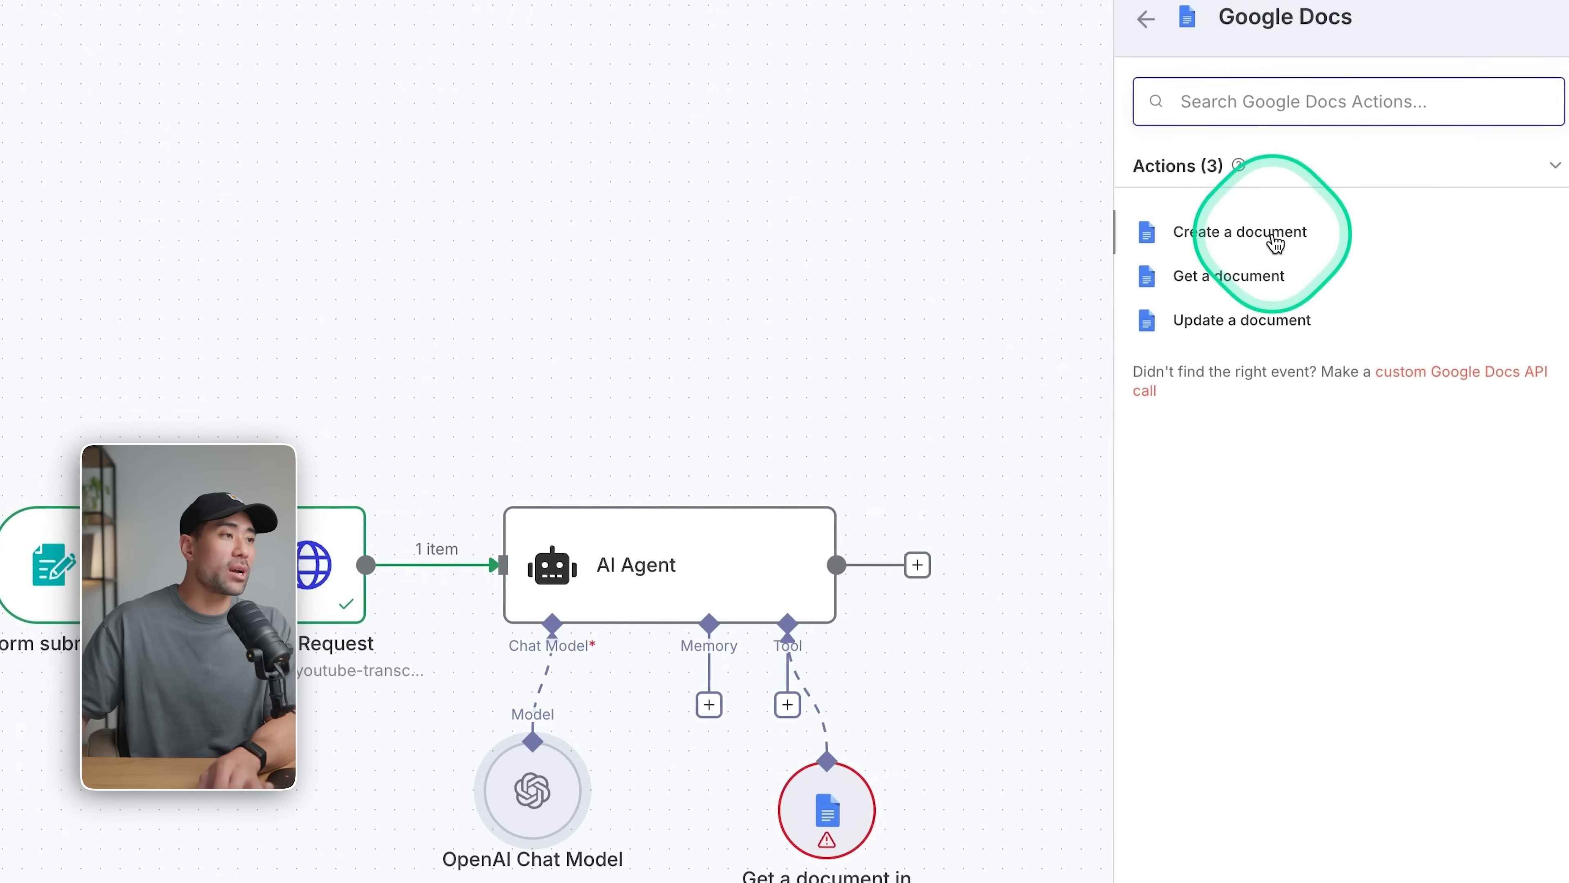
pyautogui.click(1200, 341)
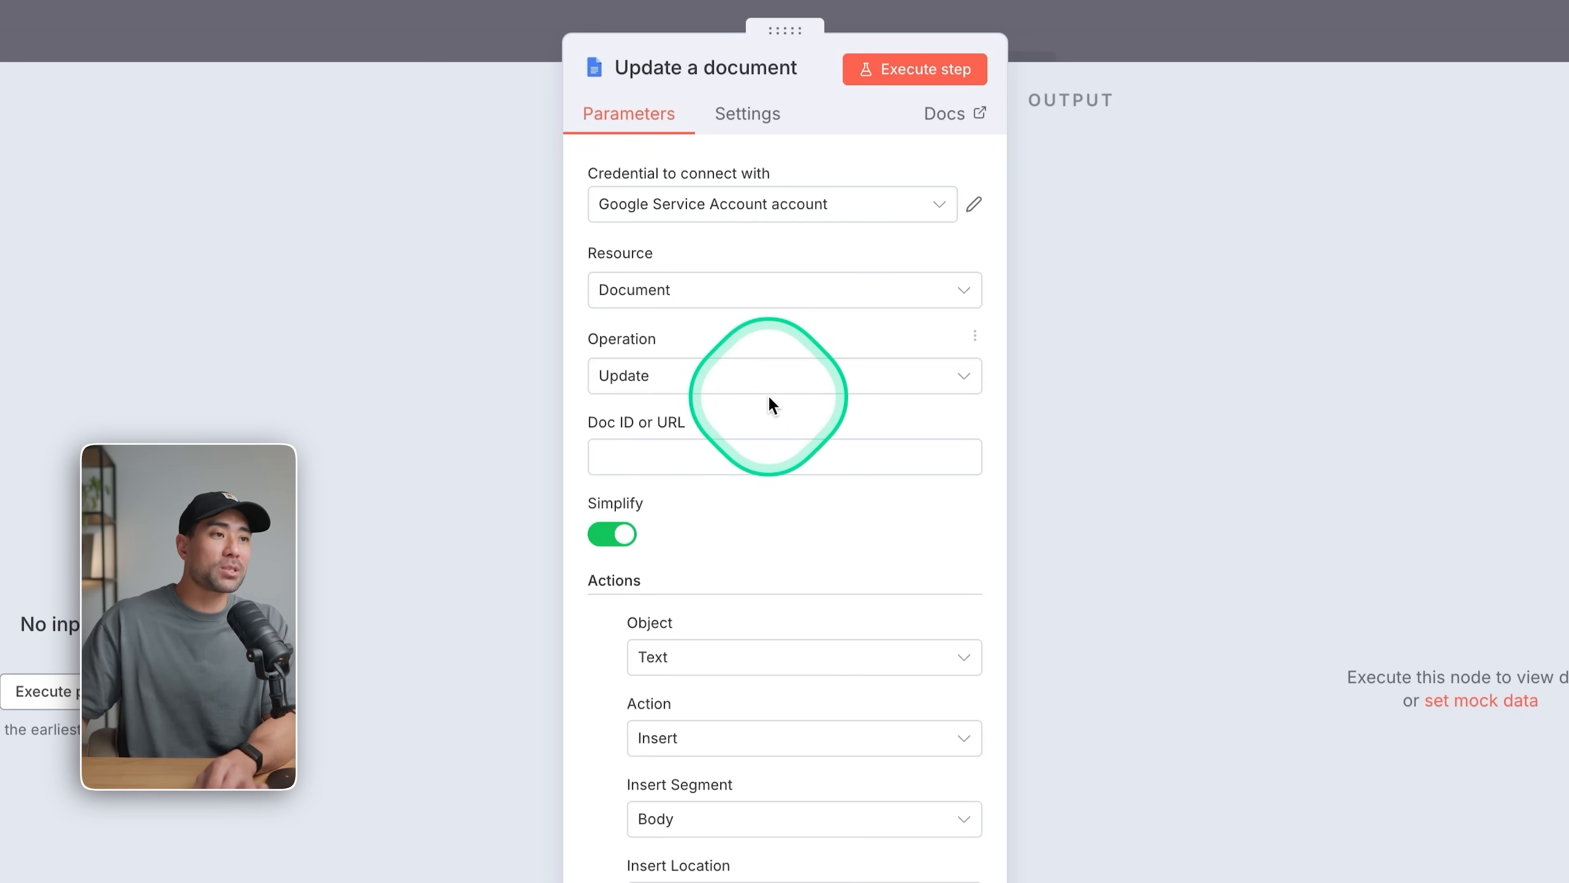
pyautogui.click(774, 454)
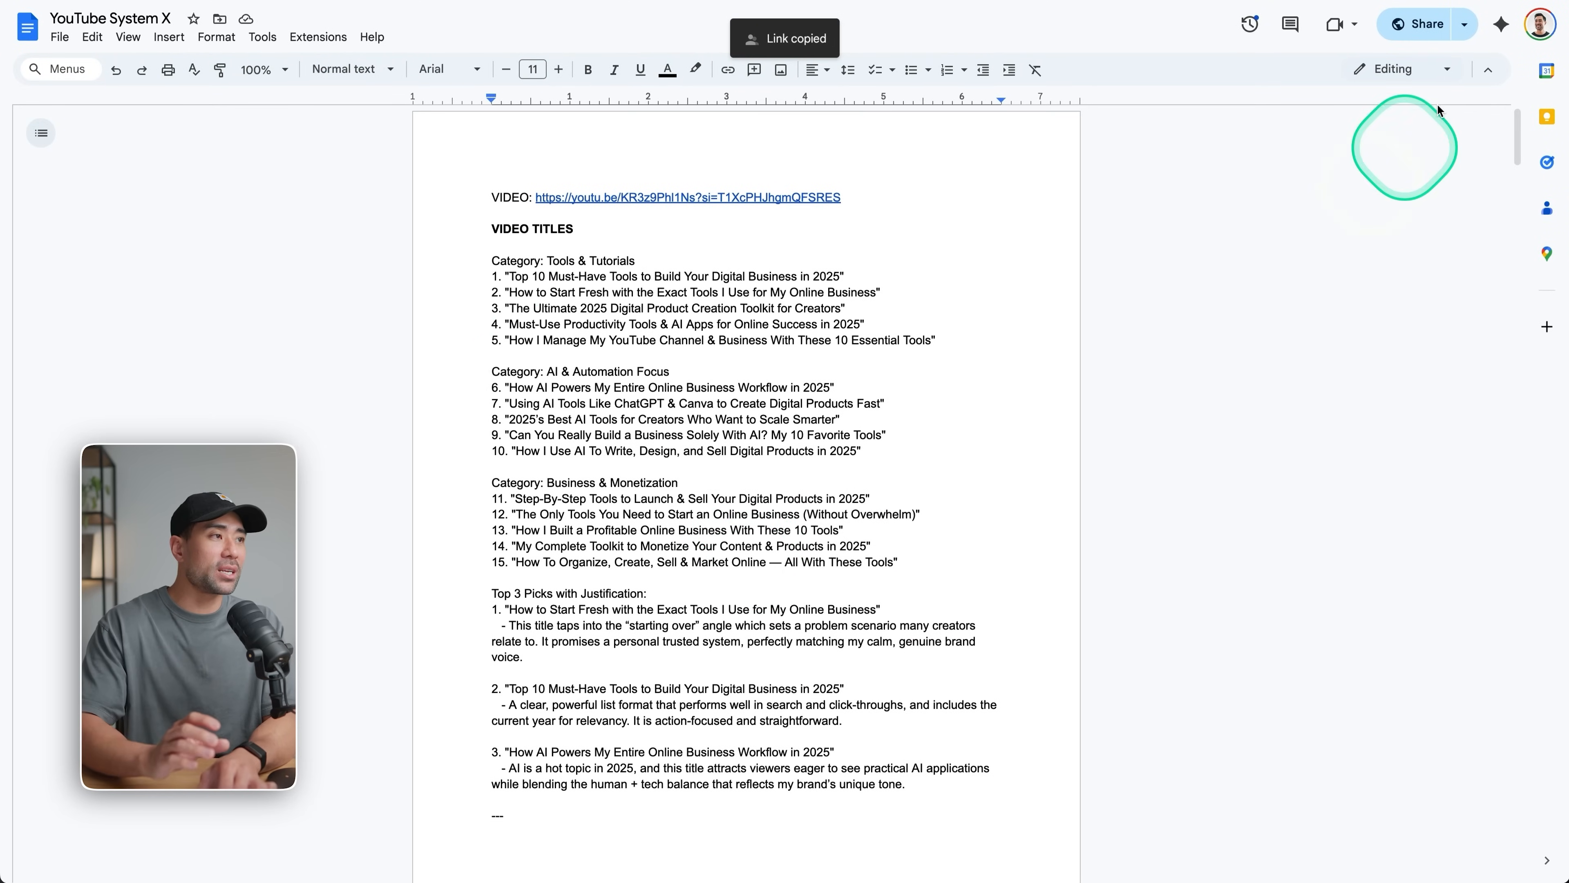
pyautogui.click(1420, 23)
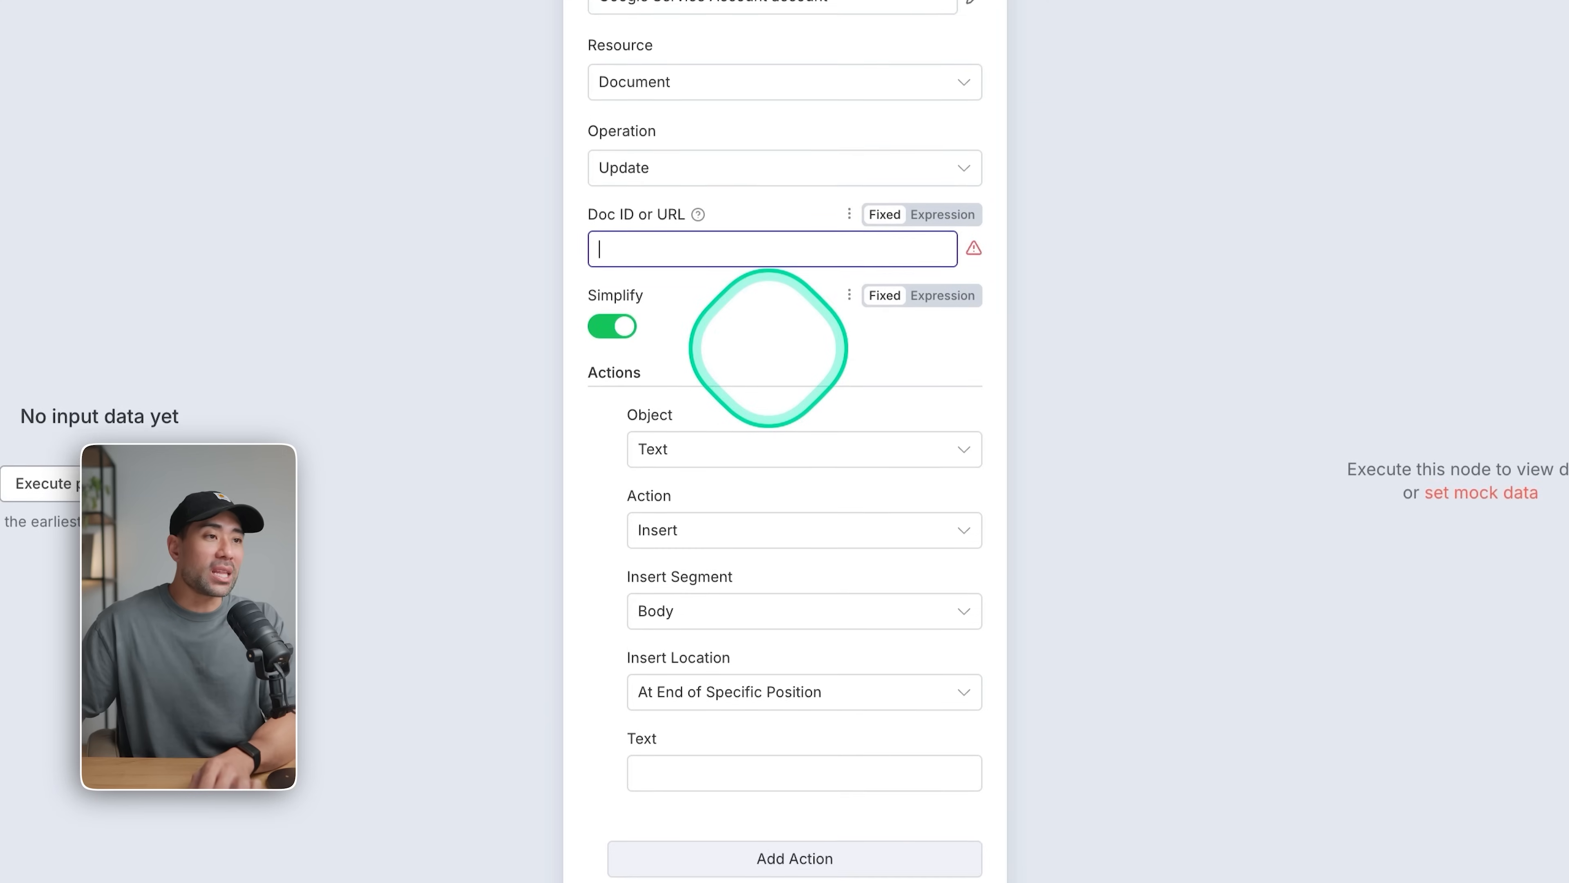
pyautogui.hotkey('ctrl', 'v')
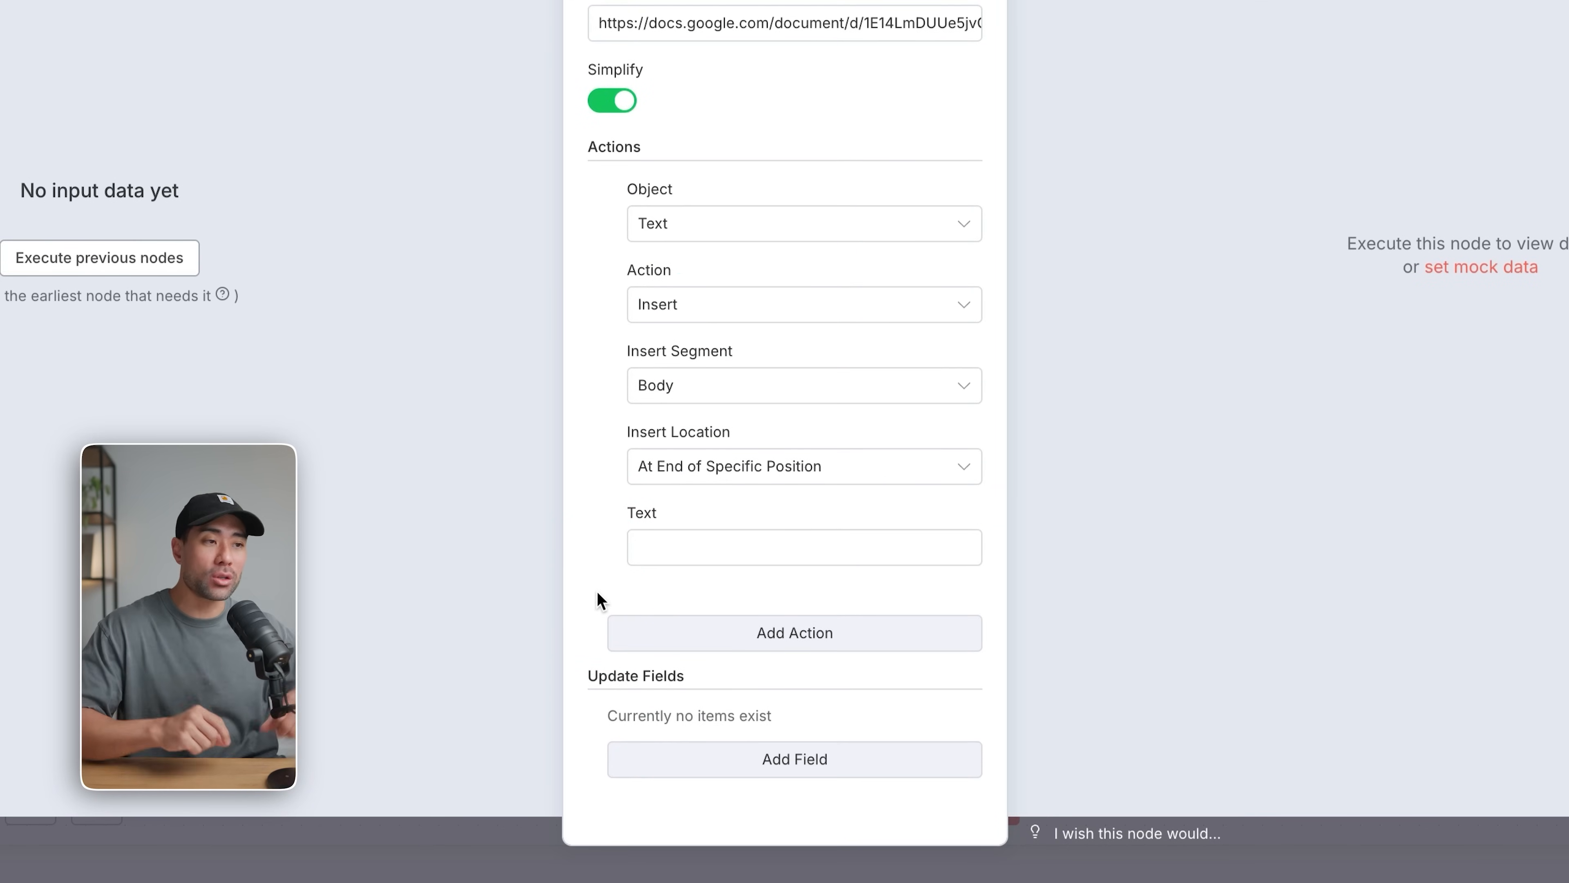
pyautogui.click(753, 502)
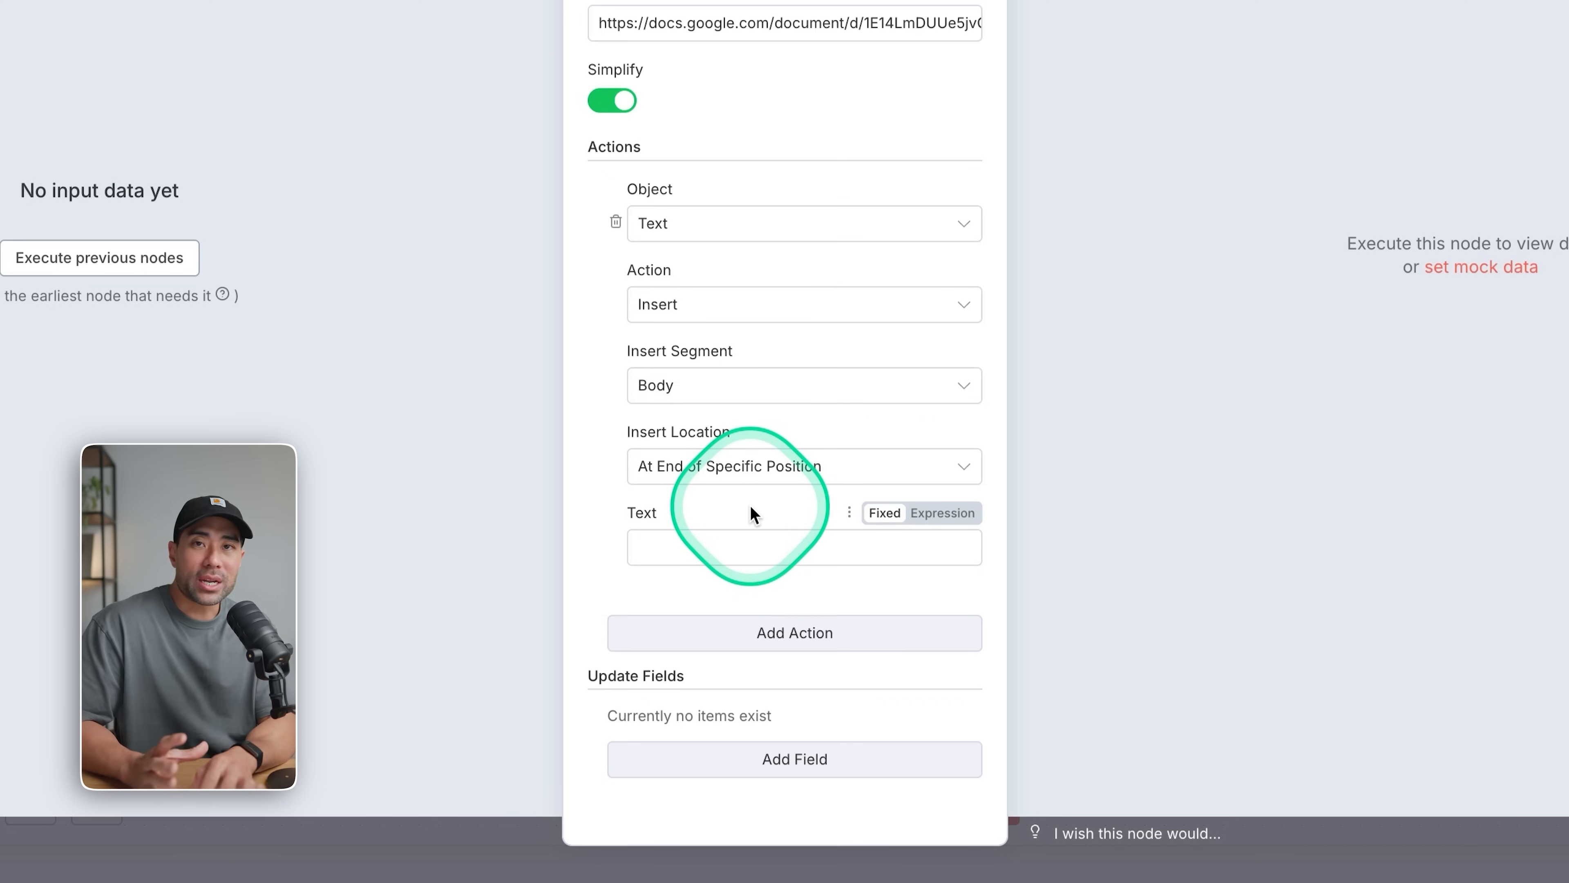
# Close the Update a document settings and delete the Get a document in Google Docs tool from the AI Agent.
pyautogui.click(533, 18)
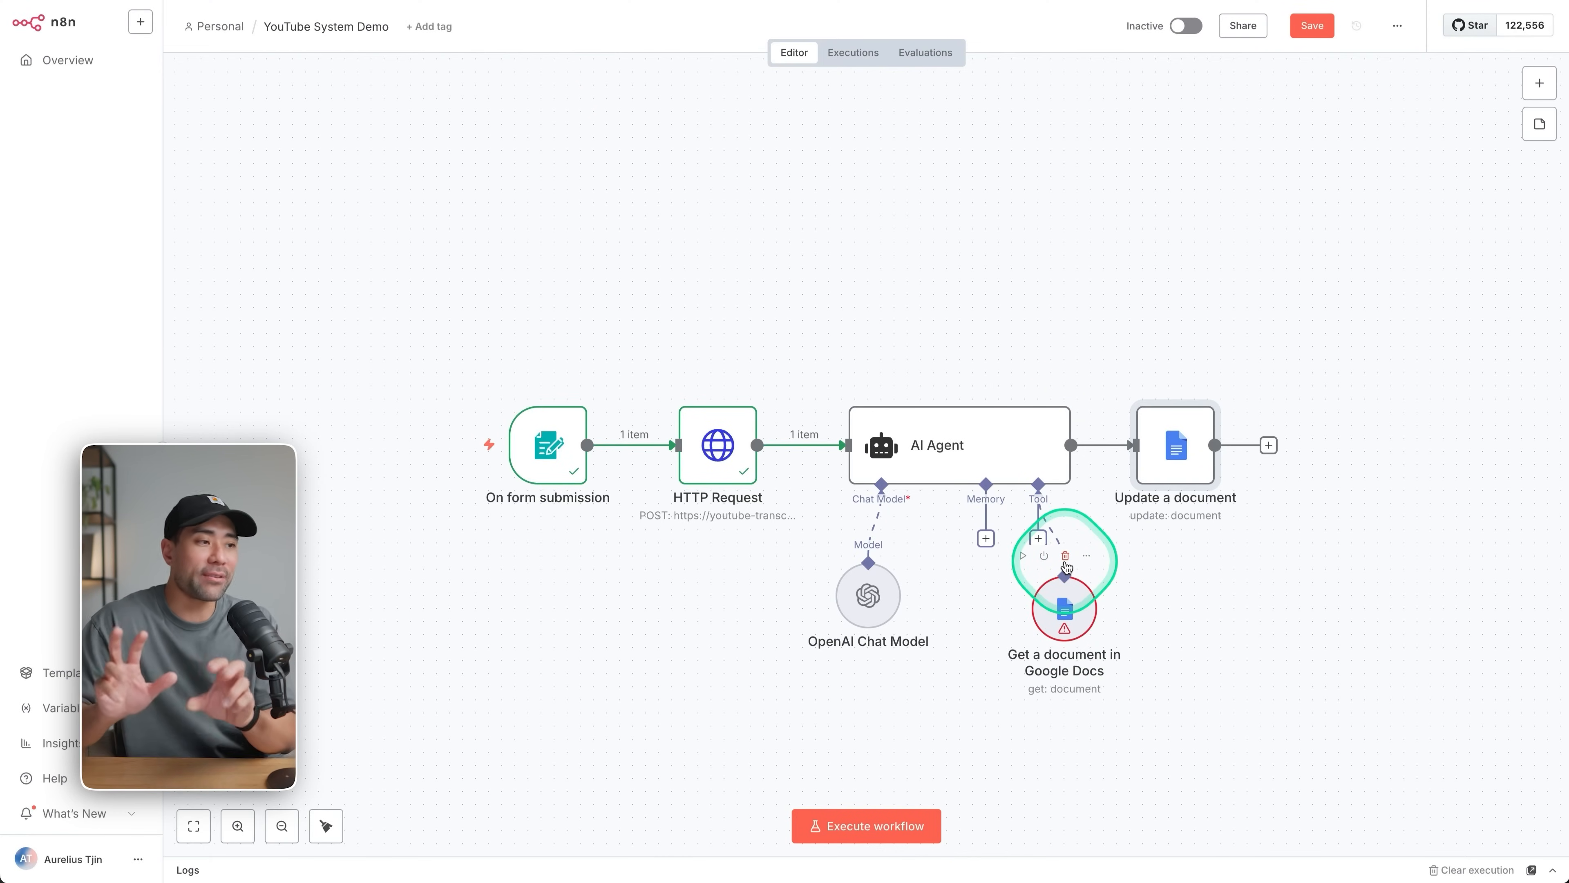
pyautogui.click(1066, 566)
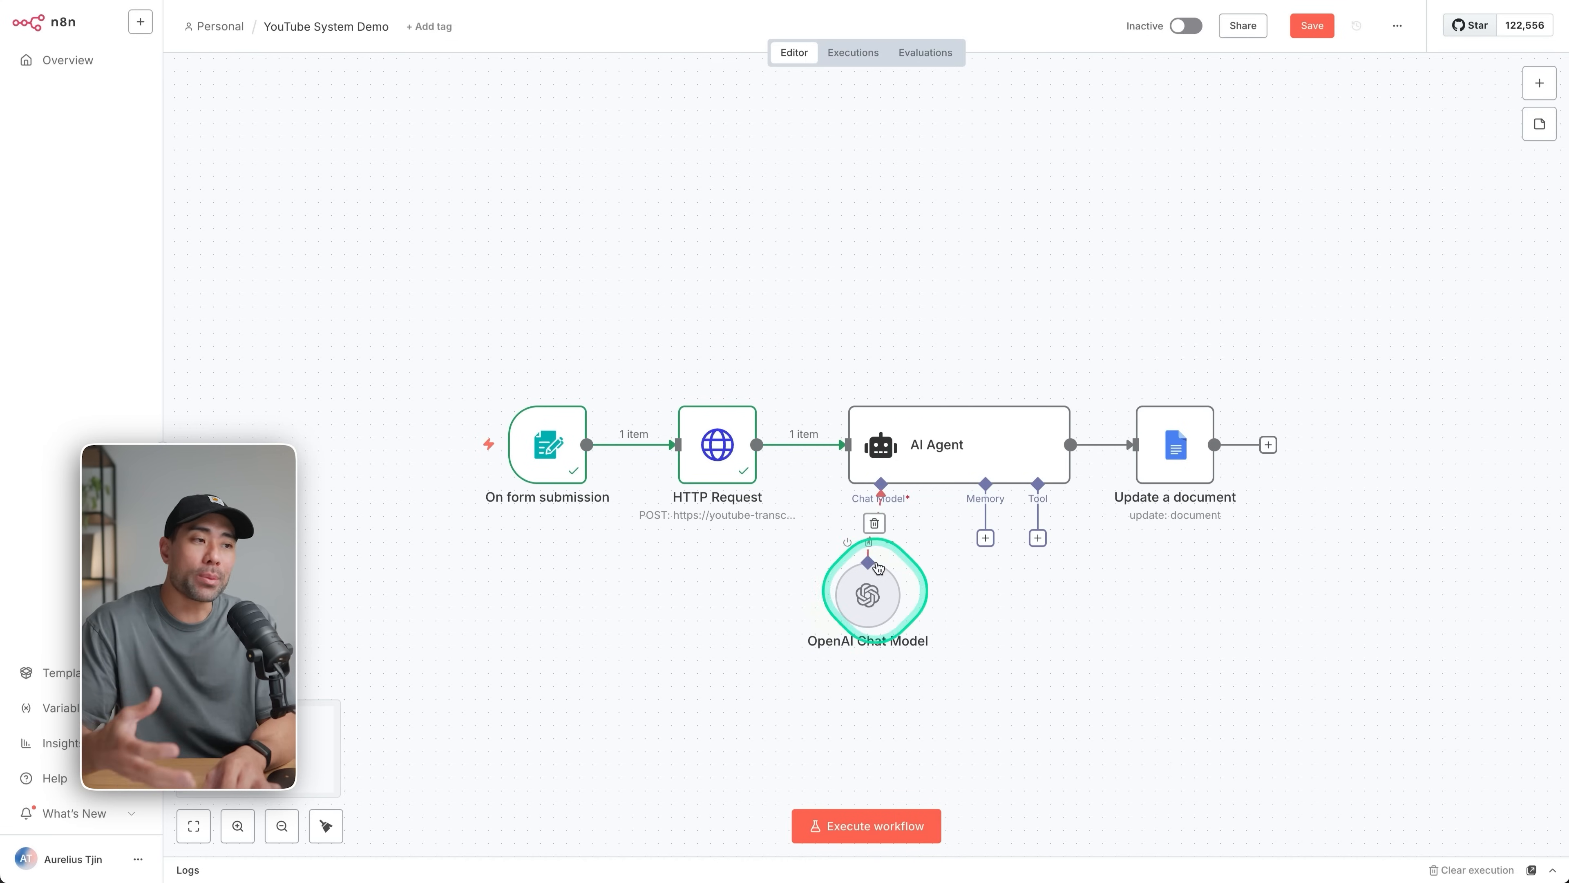
# Set the AI Agent's prompt source to Define below and enter the prompt "Give me 5 key takeaways from this video".
pyautogui.click(933, 460)
pyautogui.doubleClick(933, 460)
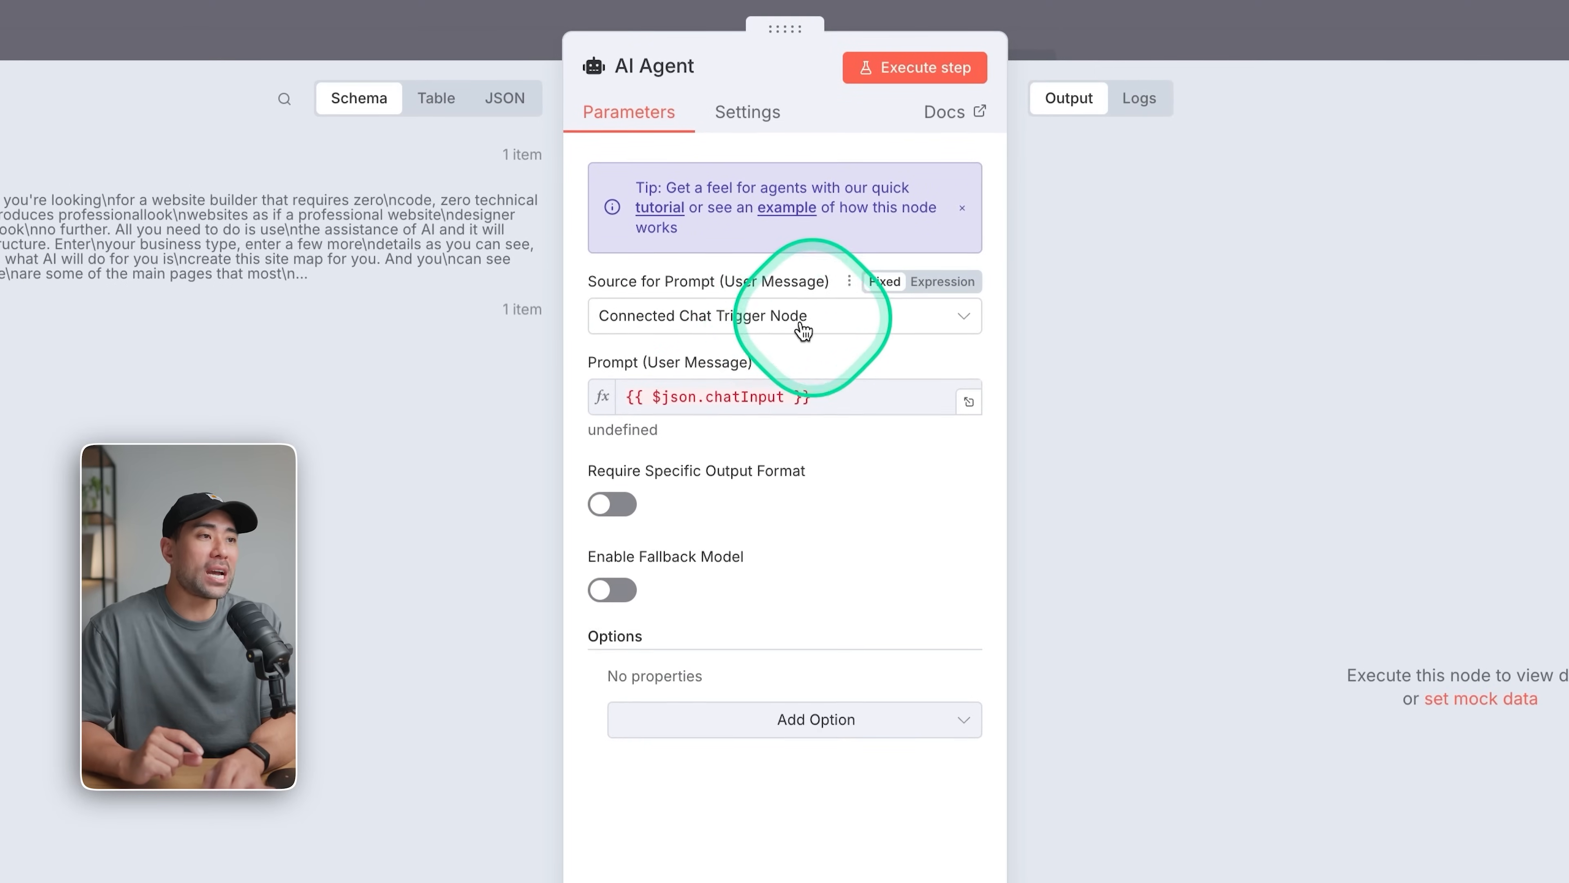
pyautogui.click(853, 316)
pyautogui.click(648, 479)
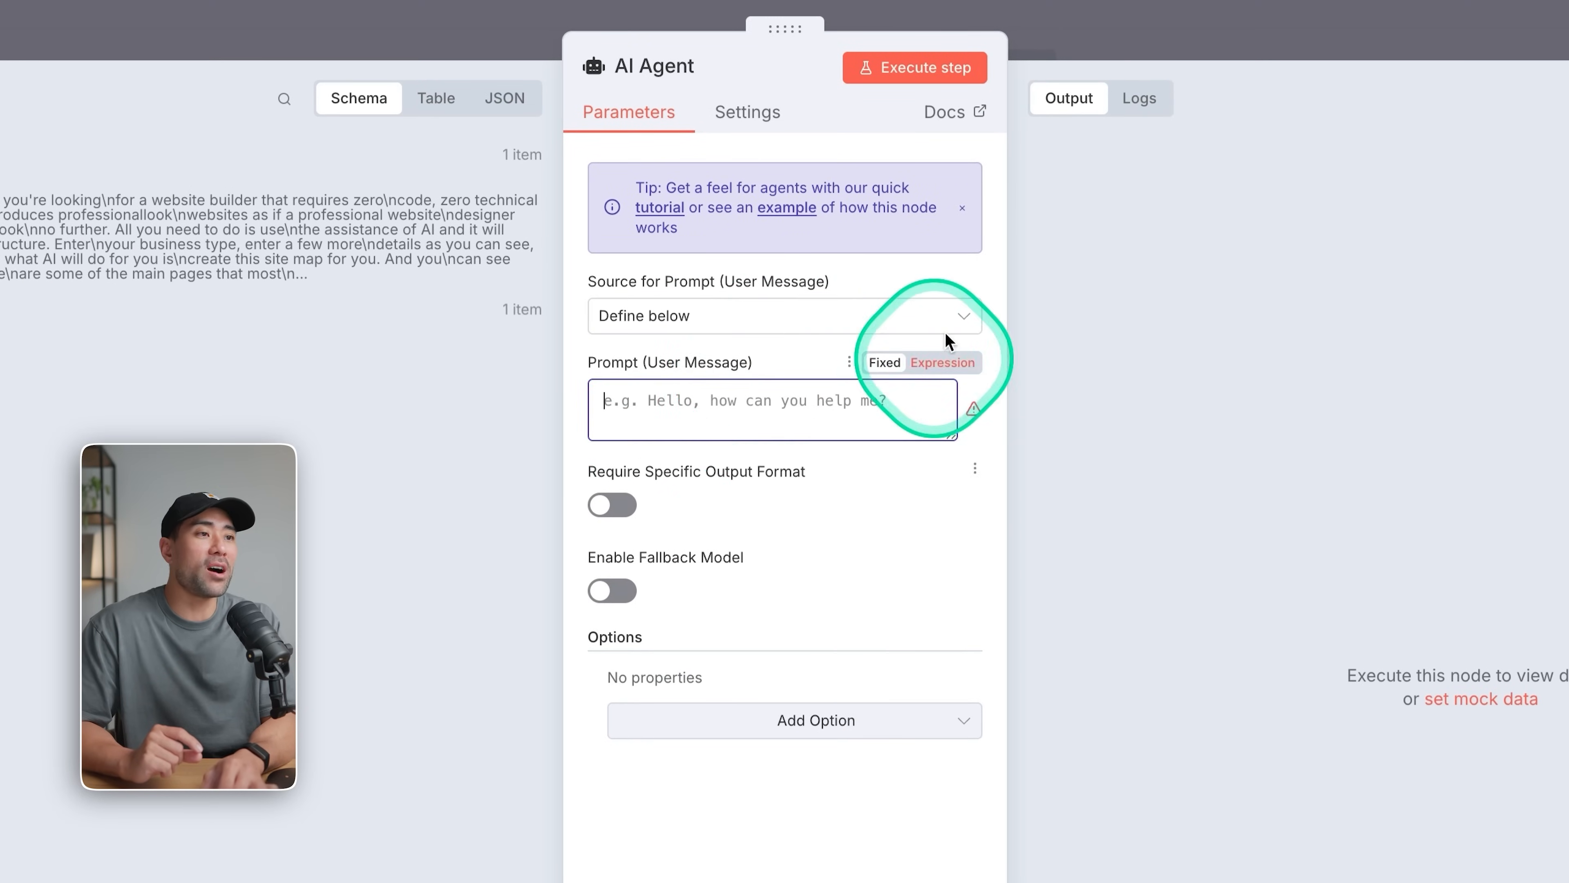
pyautogui.click(737, 407)
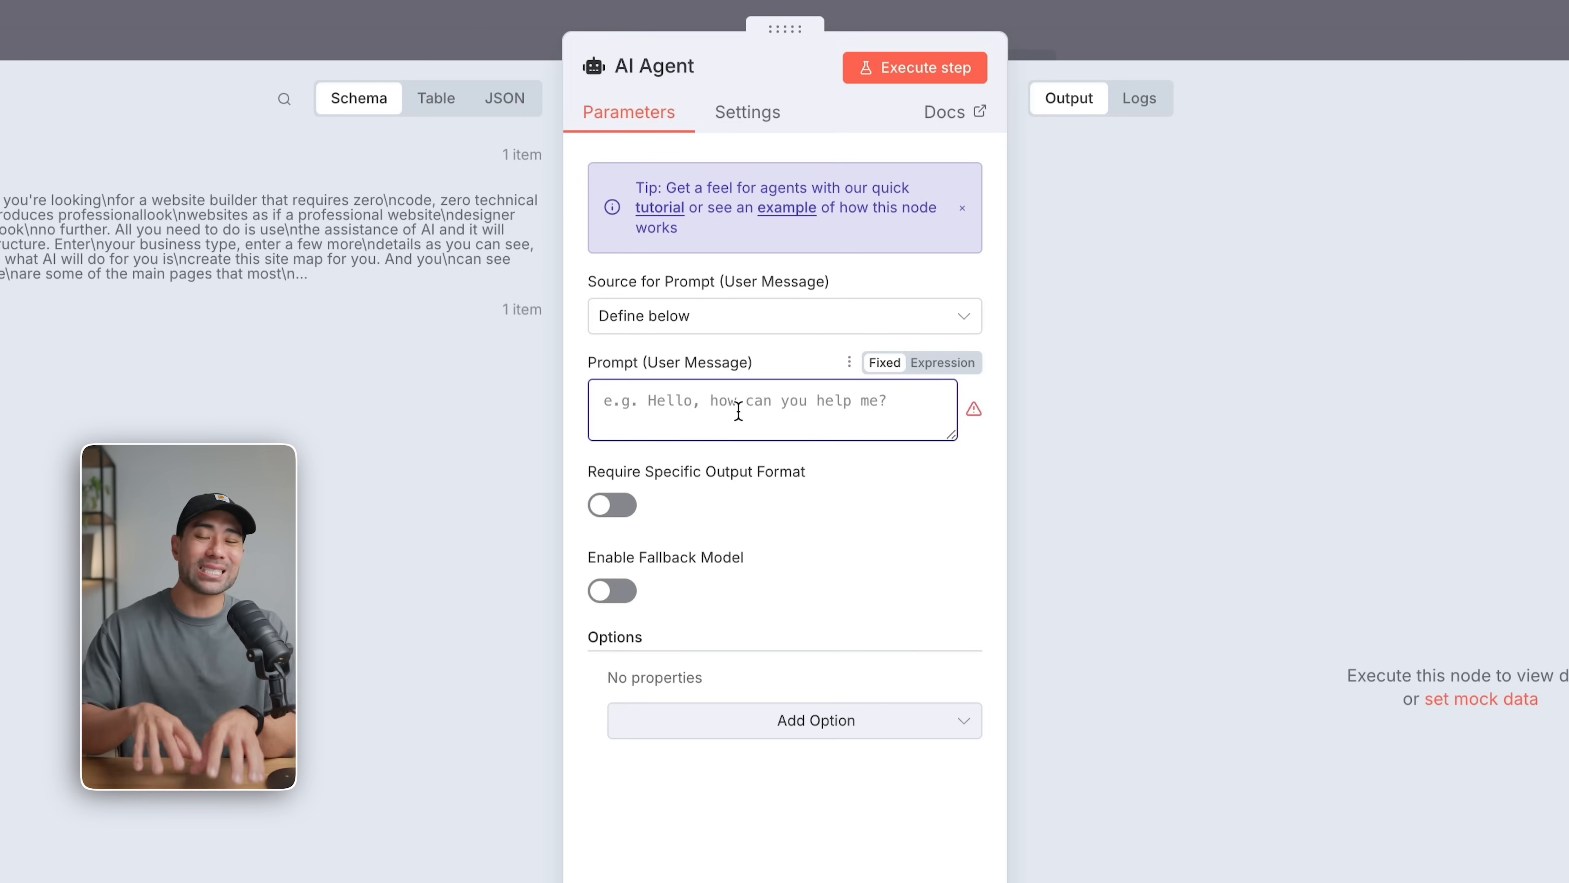
pyautogui.click(738, 410)
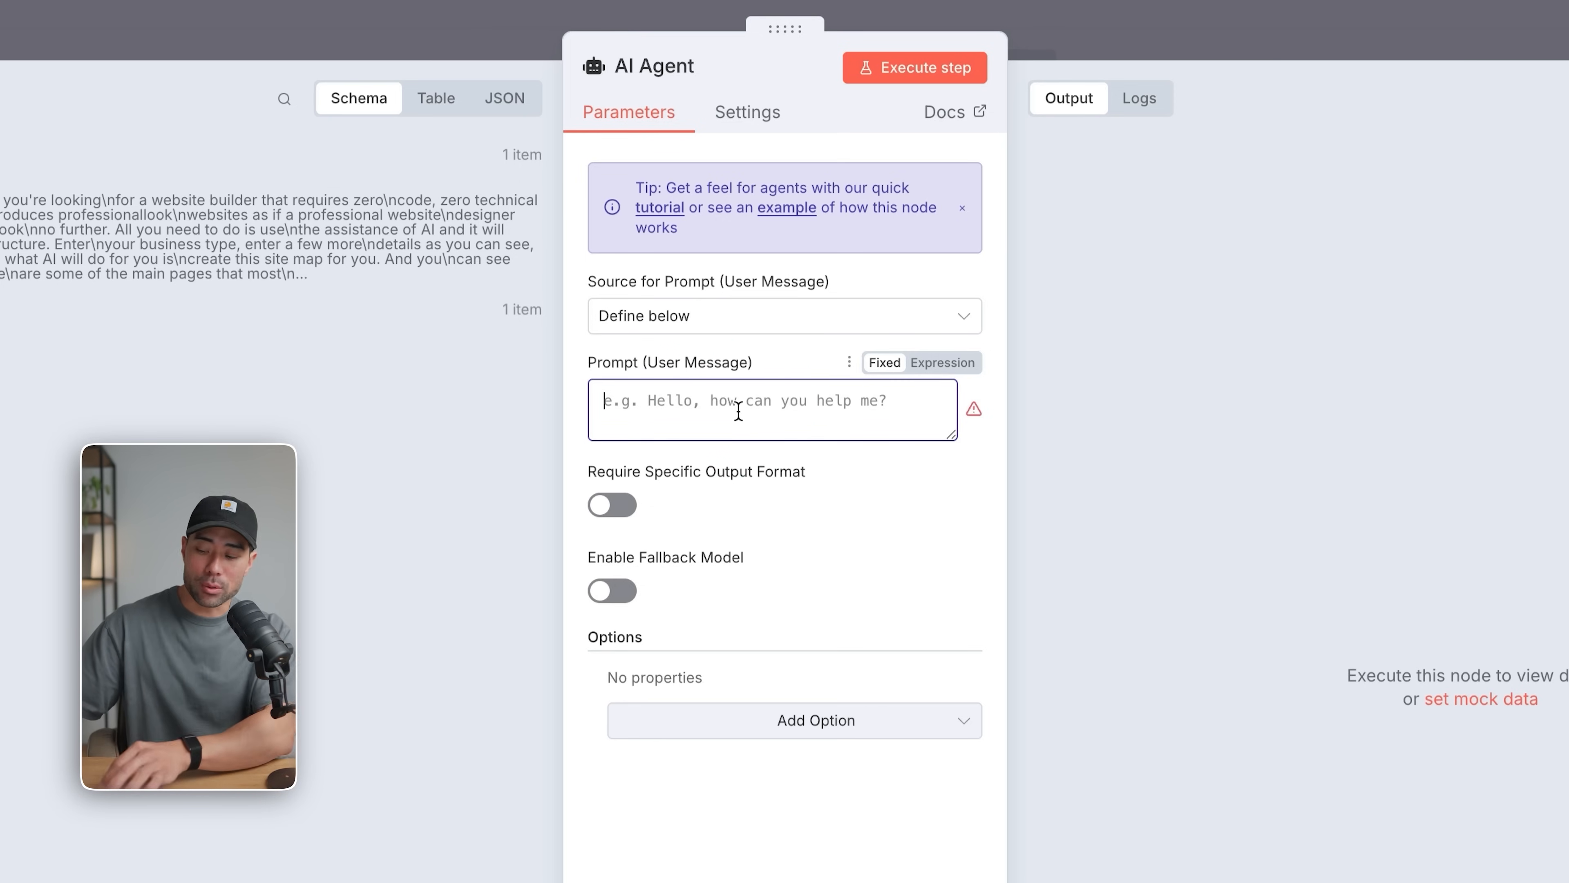
pyautogui.write('Give me 5 key takeaways from this video')
pyautogui.click(735, 410)
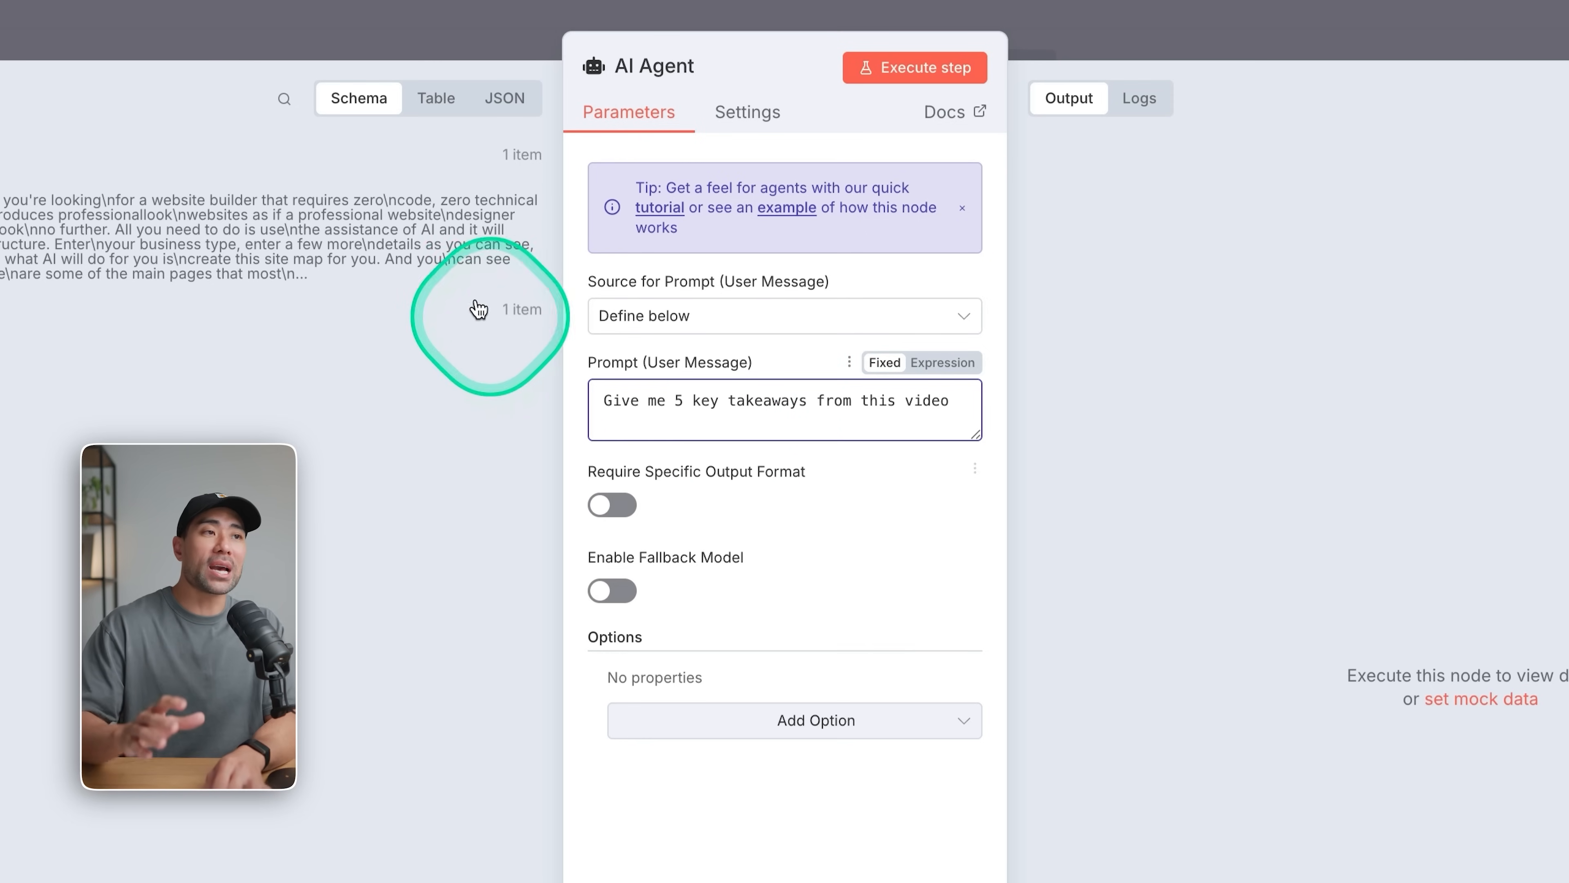
pyautogui.click(420, 34)
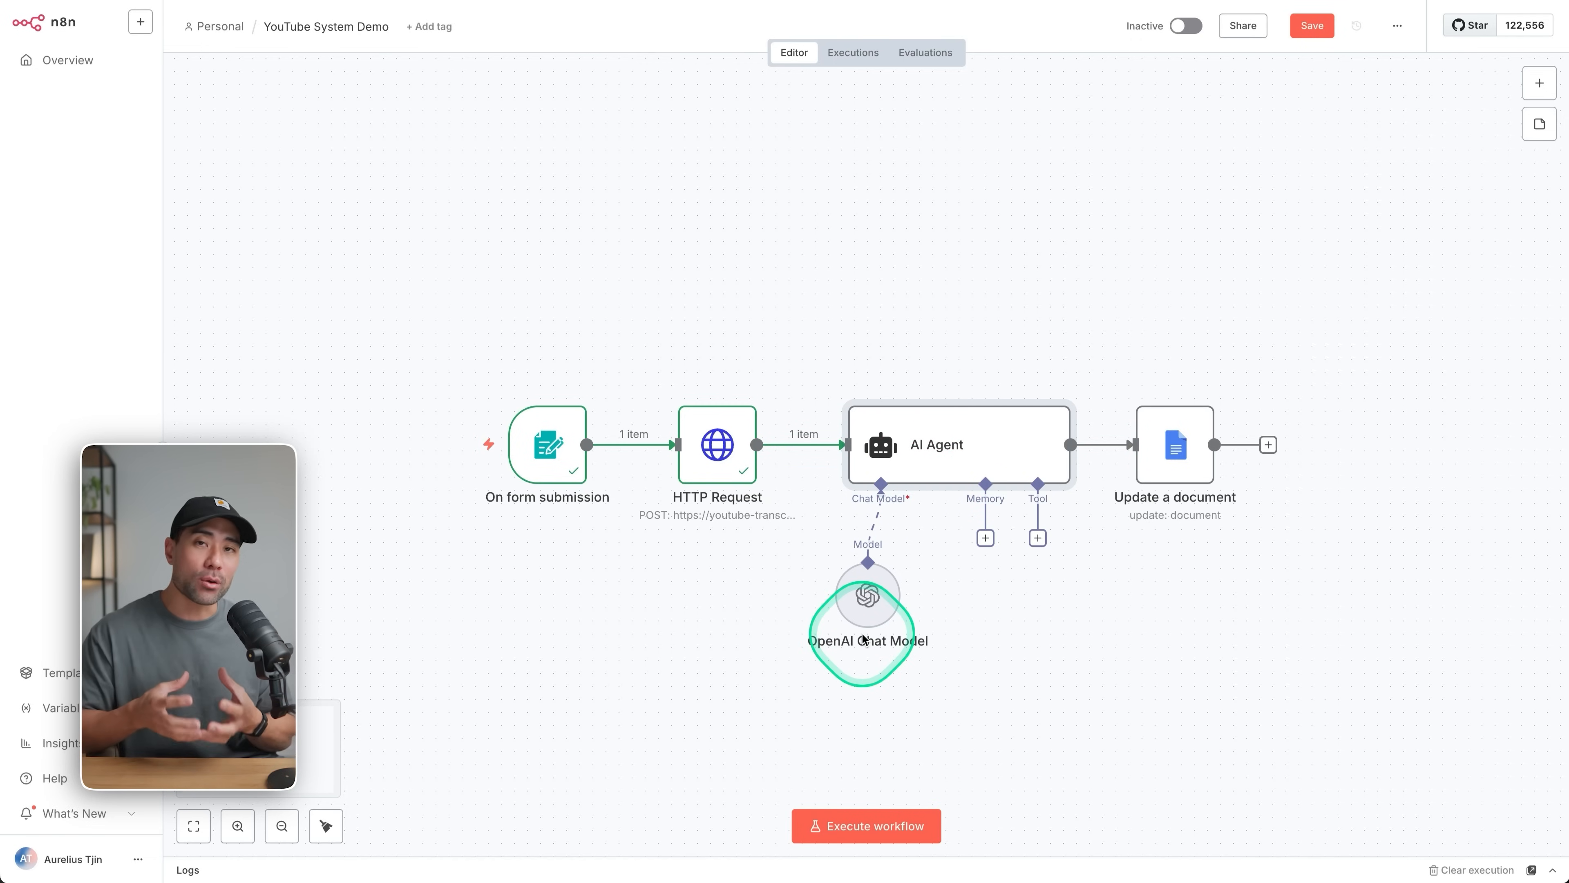
pyautogui.doubleClick(935, 456)
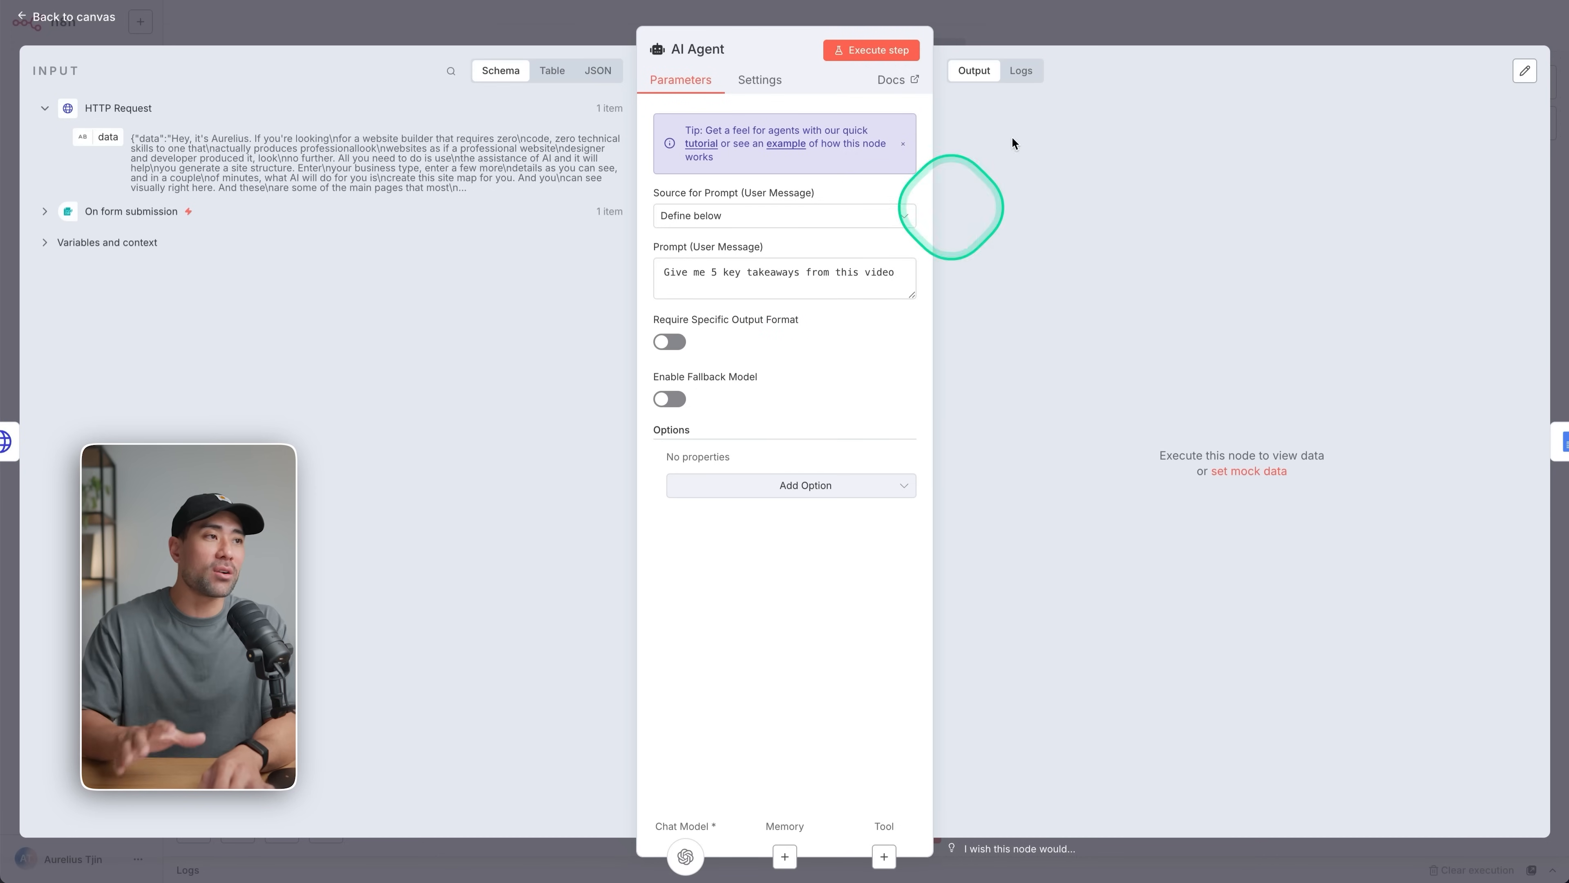
pyautogui.click(1065, 39)
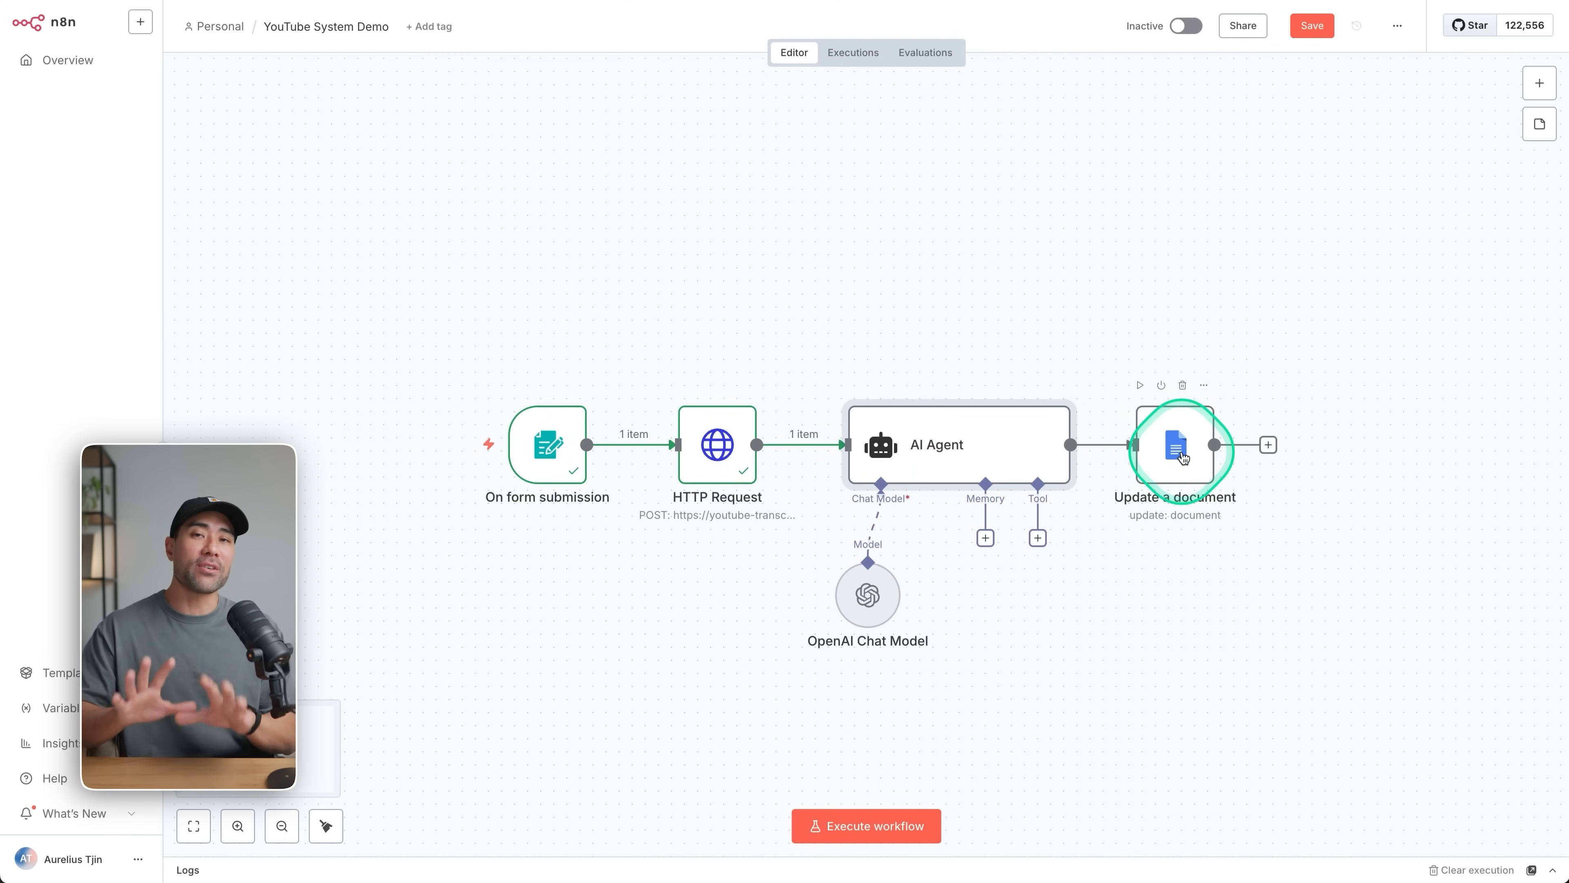
pyautogui.click(1134, 54)
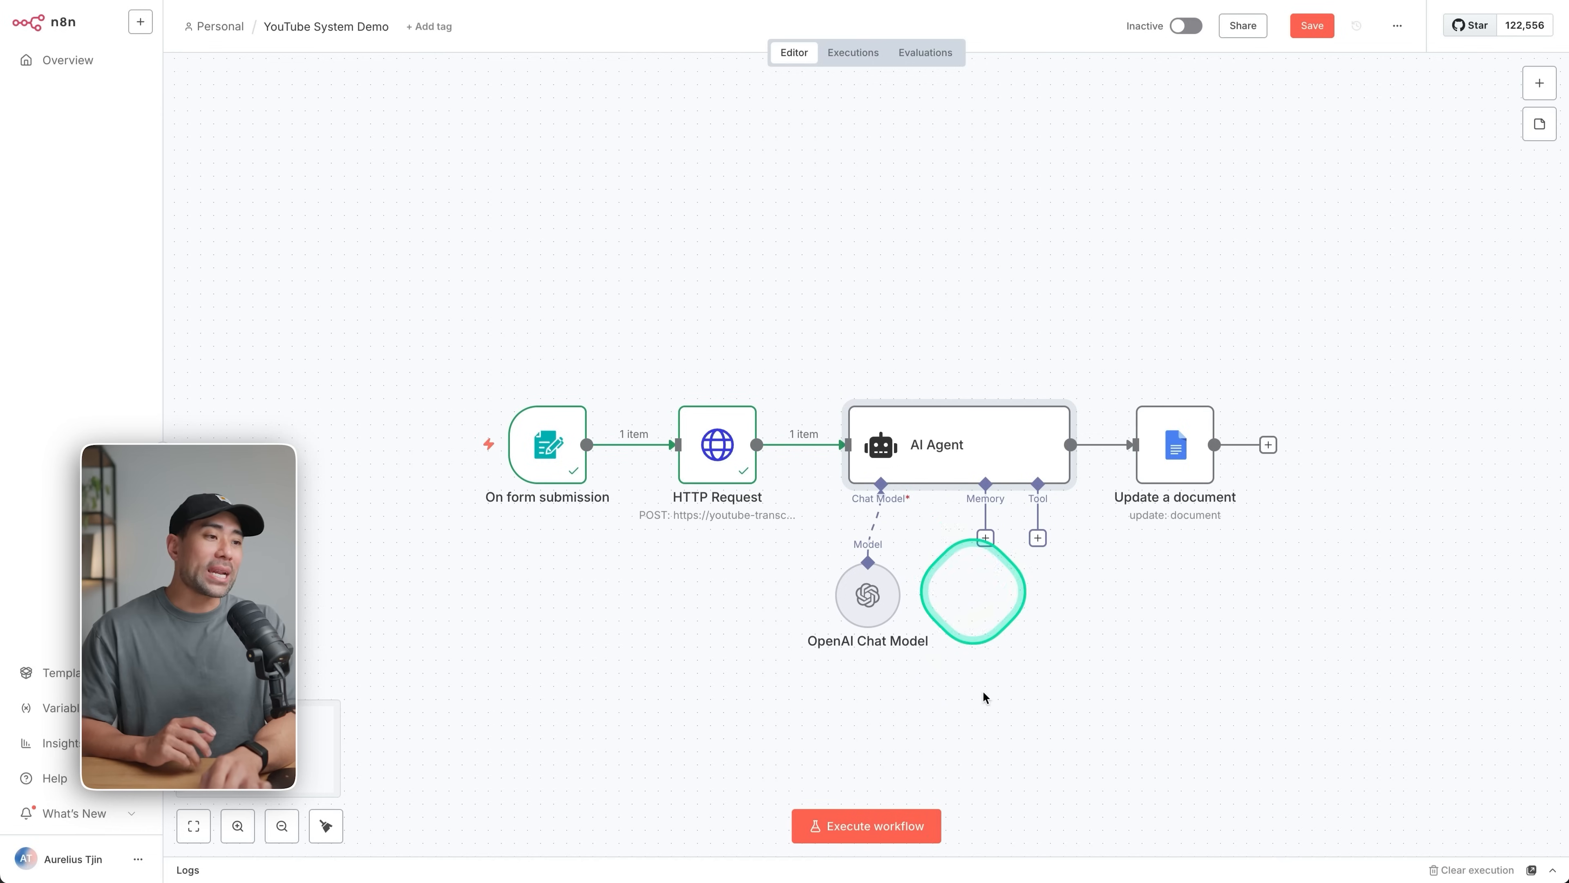
# Execute the workflow and submit the test form with the copied YouTube video link.
pyautogui.click(890, 827)
pyautogui.click(688, 220)
pyautogui.write('https://youtu.be/vKPW114Lcjc?si=wGL7KIbZkjoqPK7H')
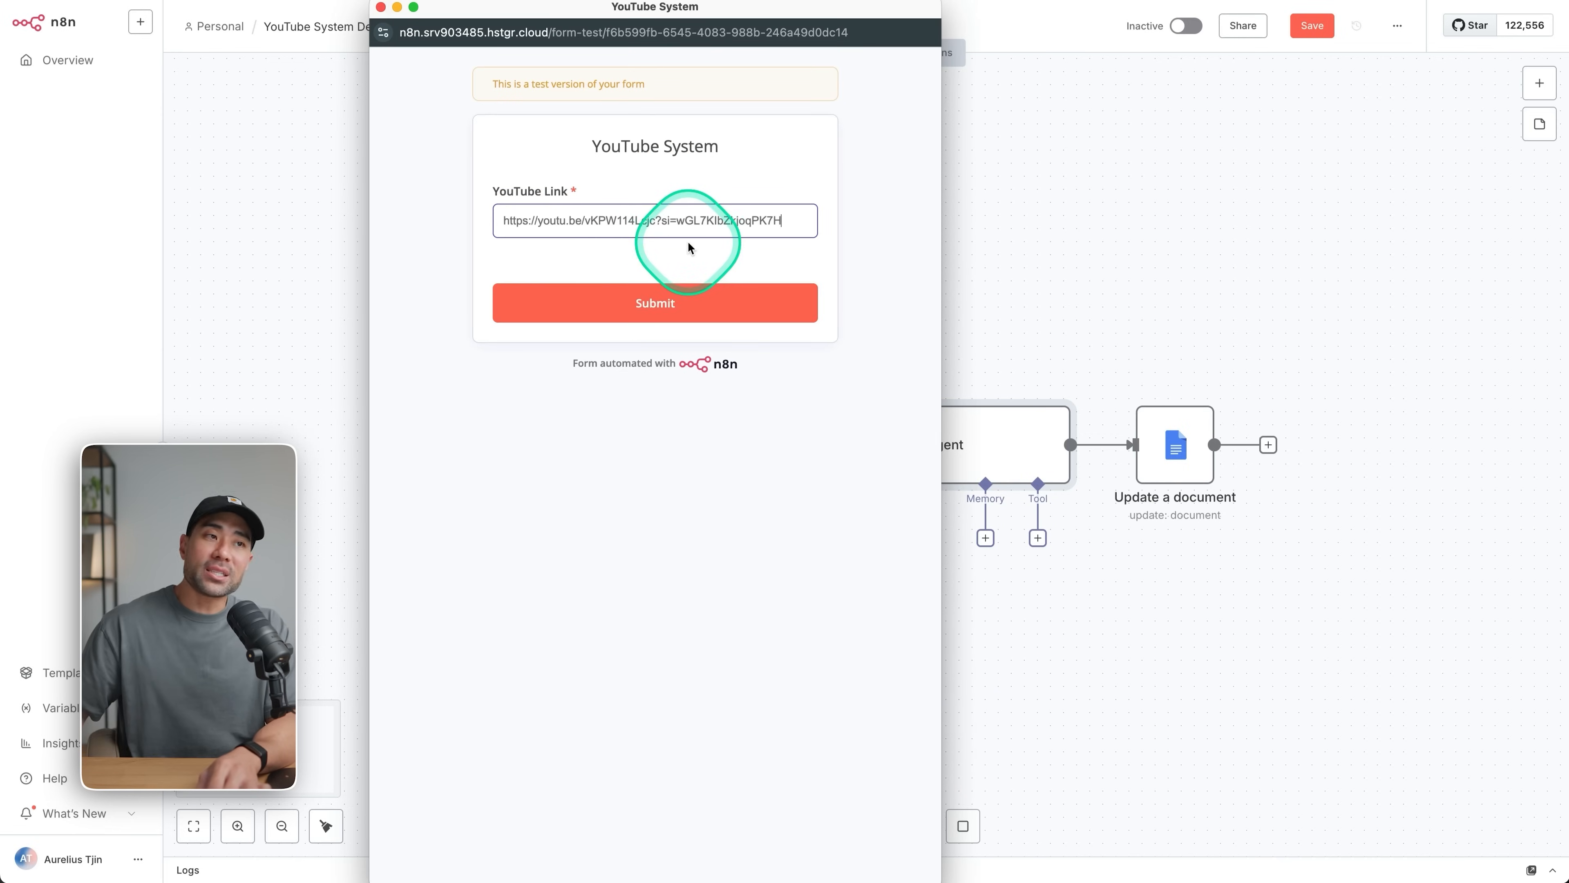
pyautogui.click(655, 295)
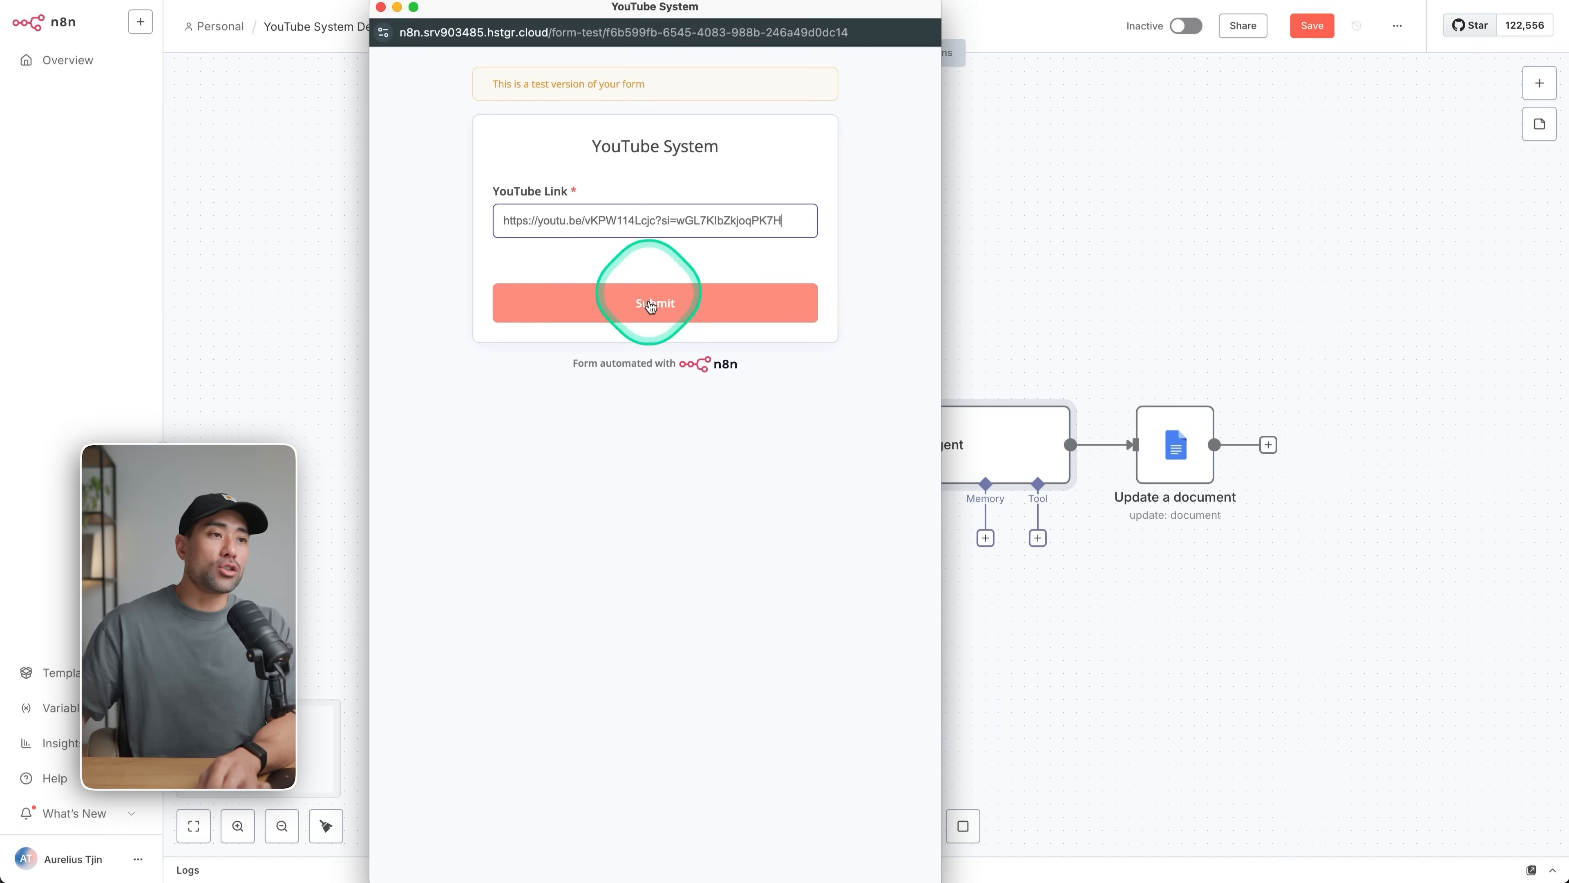
pyautogui.click(1187, 301)
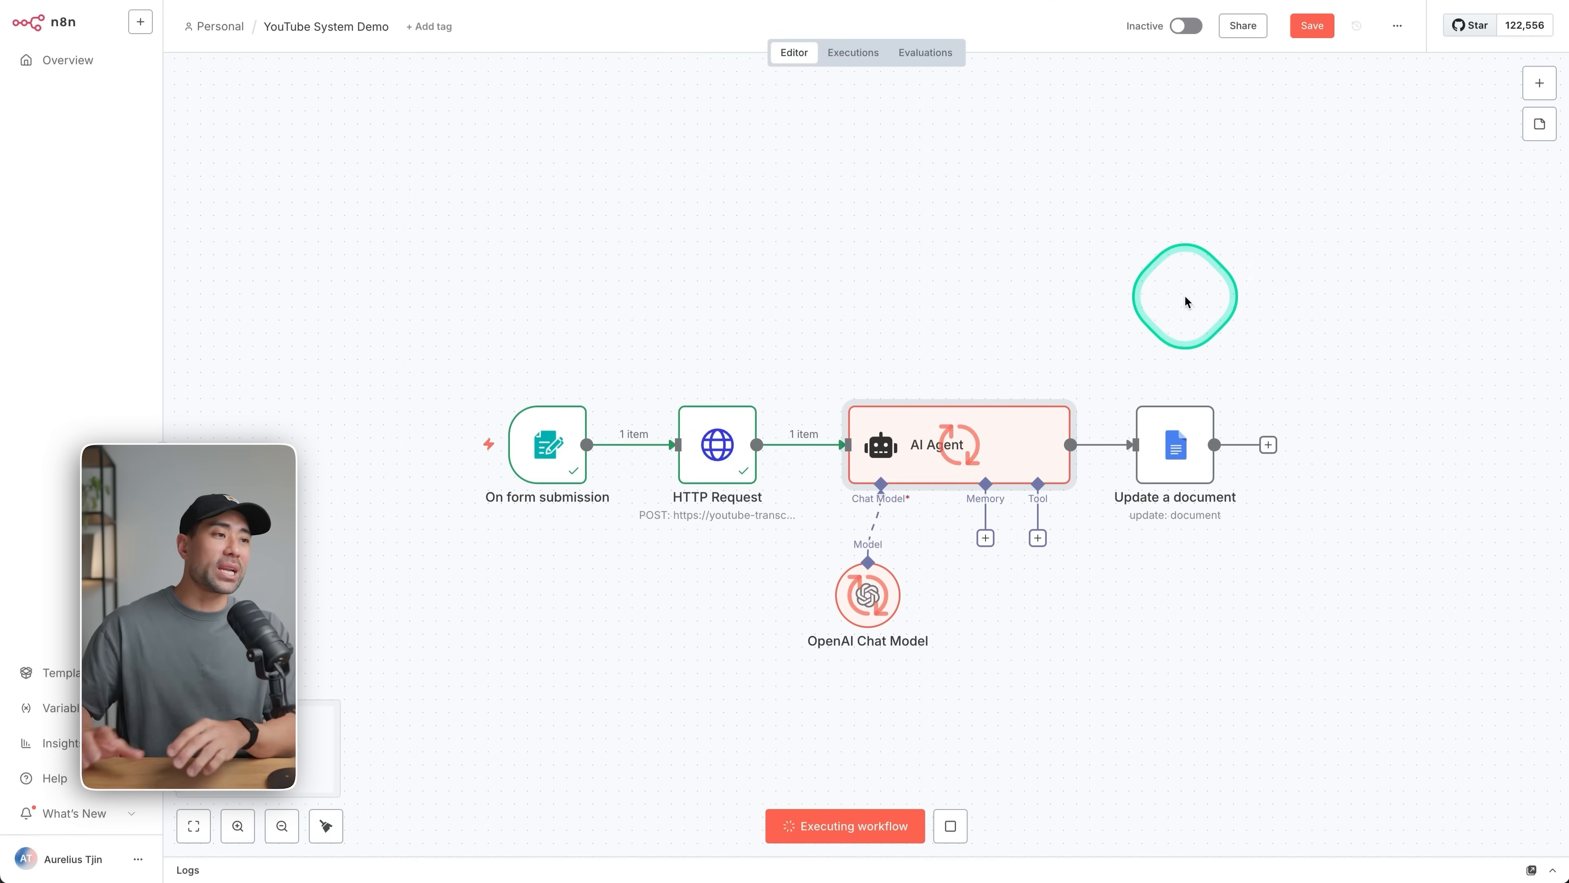
pyautogui.click(1373, 479)
# Map the AI Agent's output, {{ $json.output }}, into the Text field of the Update a document node's insert action.
pyautogui.click(1176, 457)
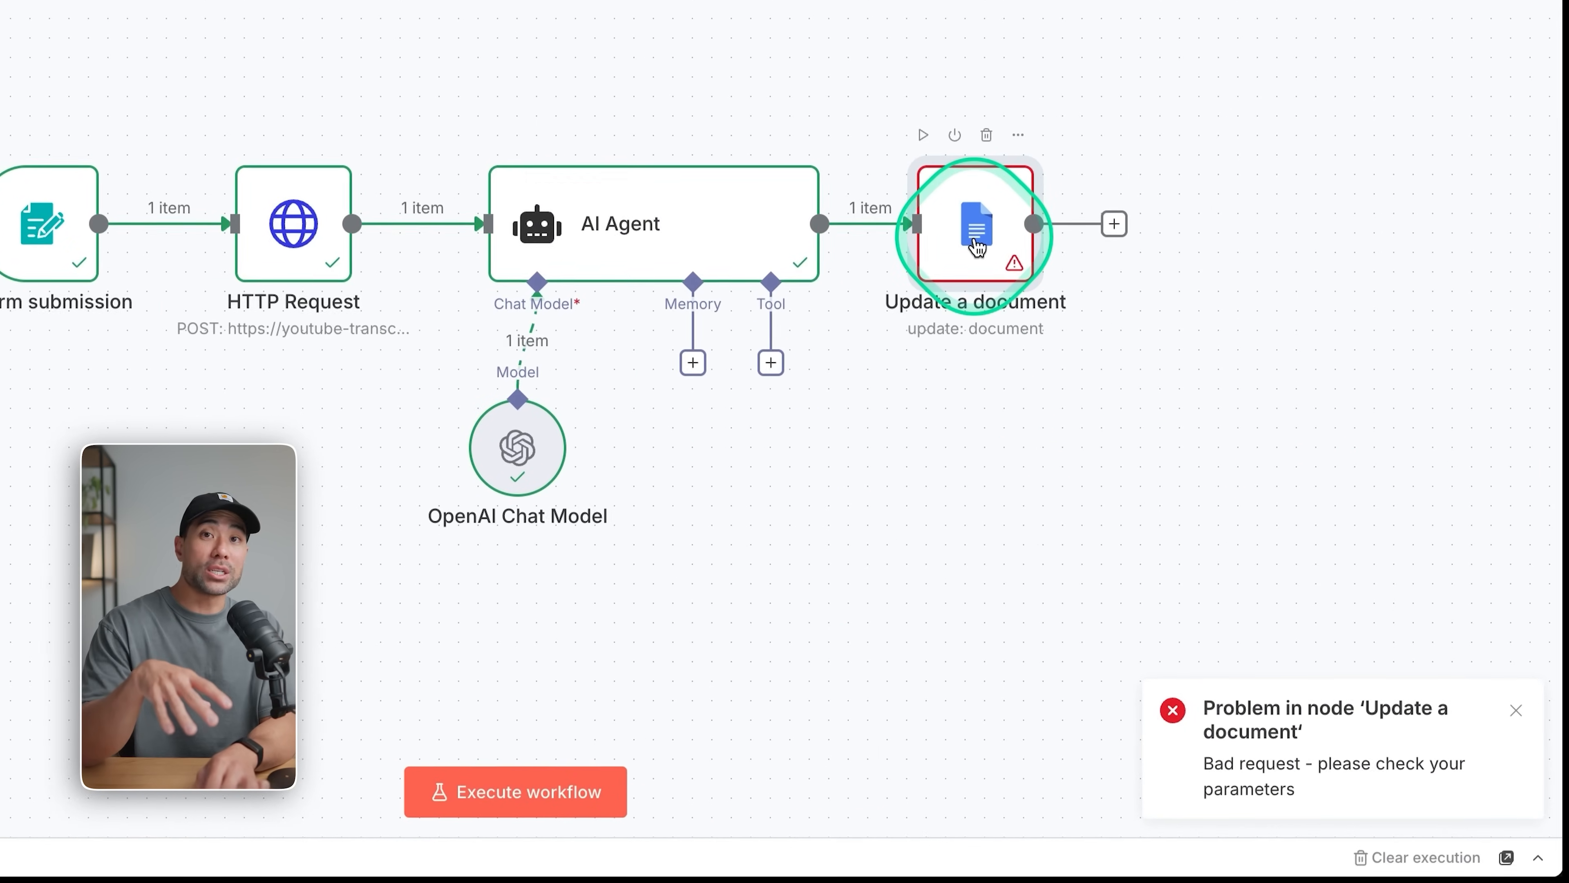
pyautogui.doubleClick(977, 248)
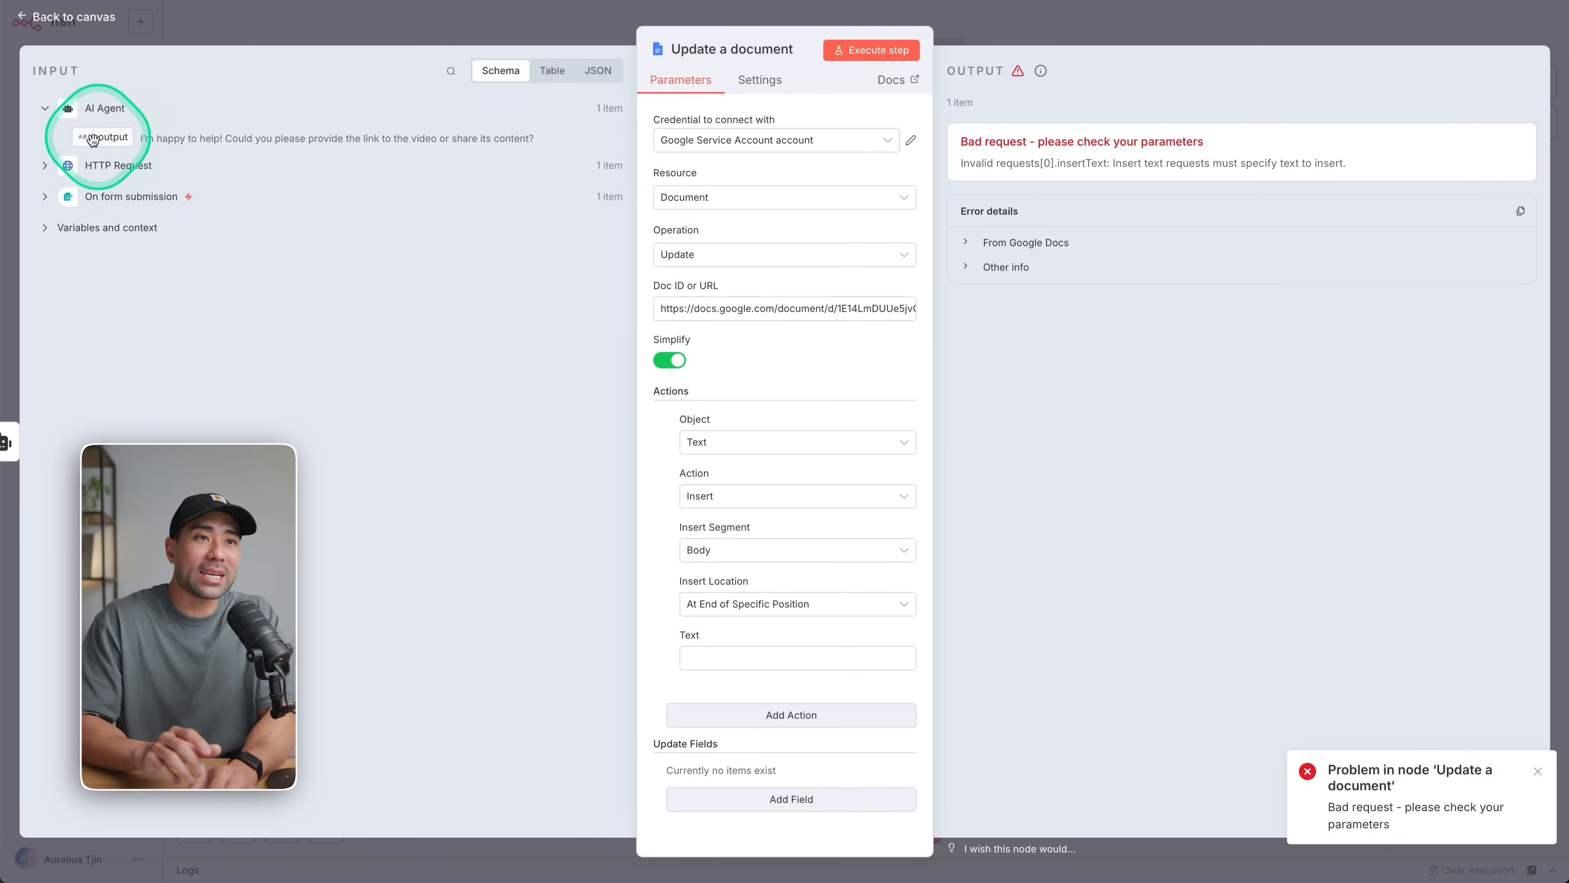
pyautogui.moveTo(101, 129); pyautogui.dragTo(720, 657)
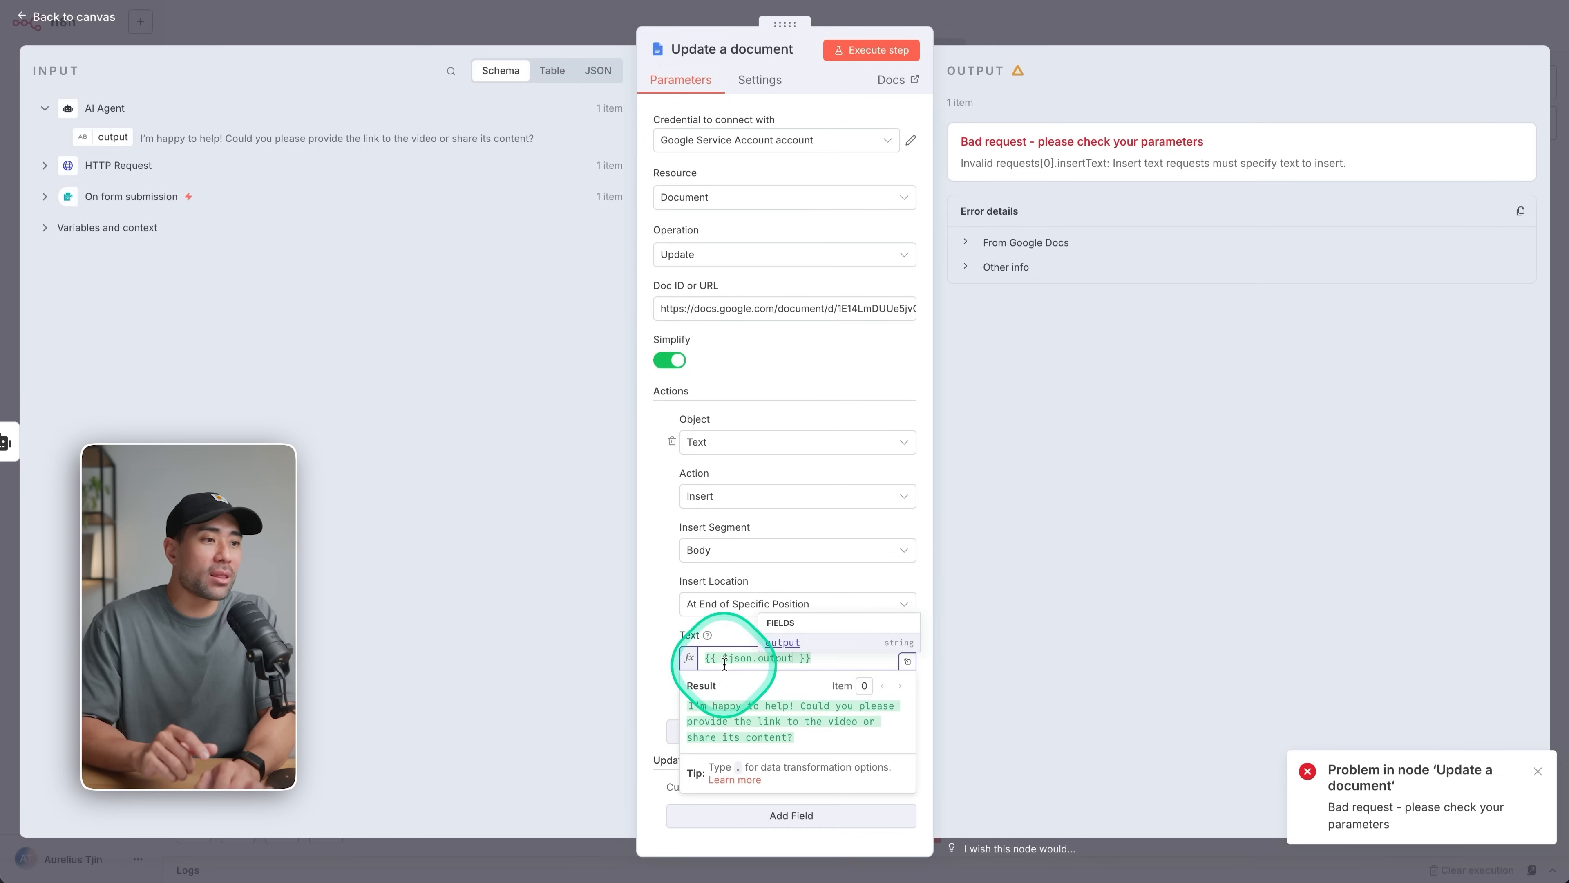
pyautogui.click(1164, 455)
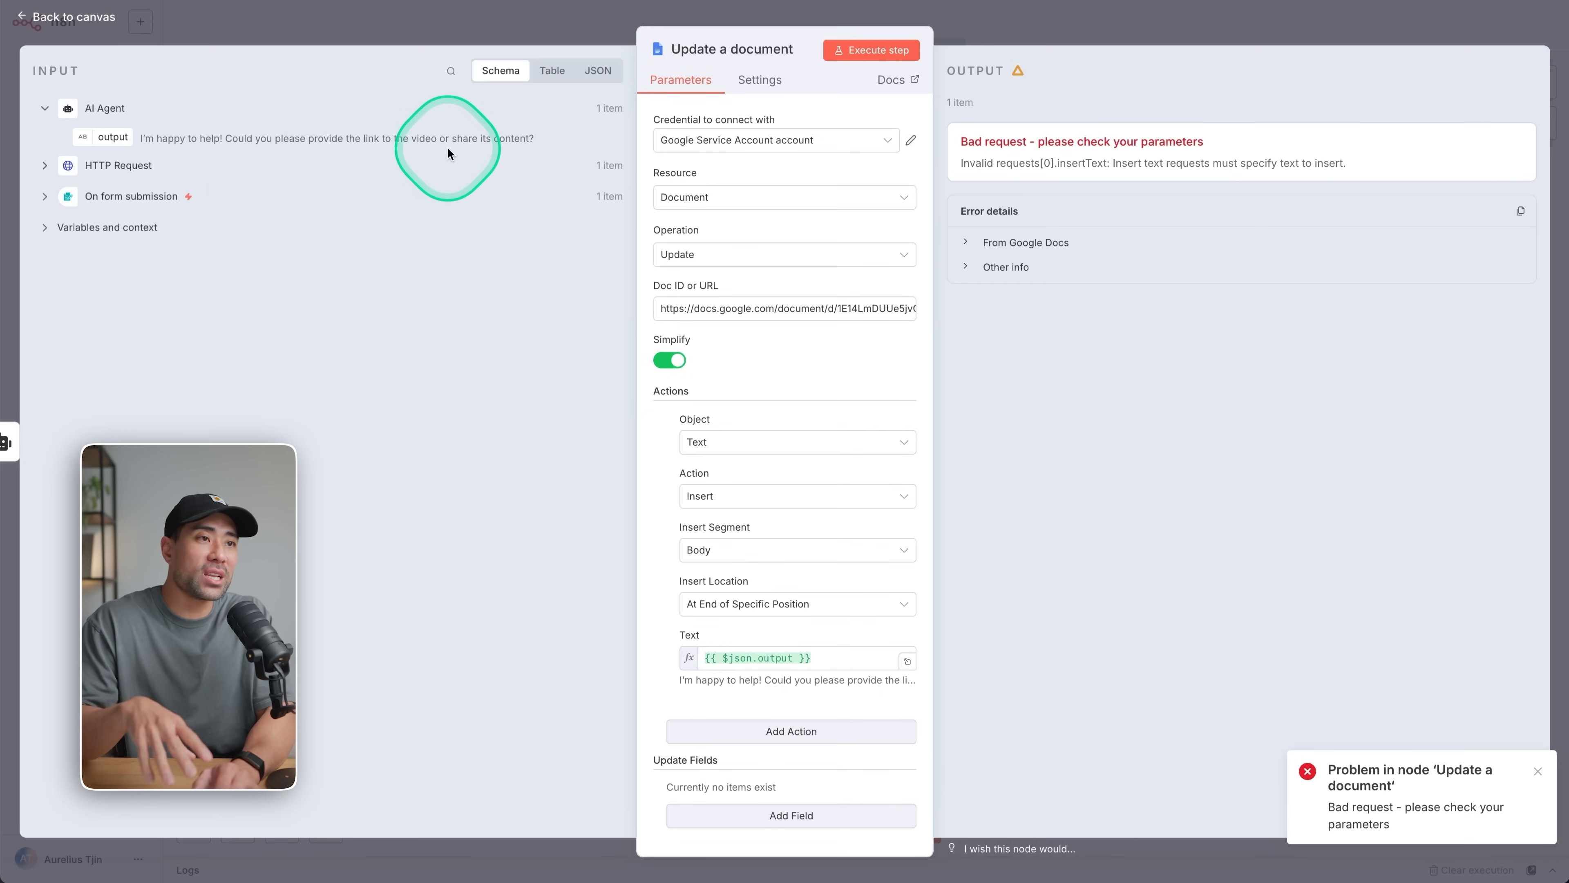
pyautogui.click(345, 26)
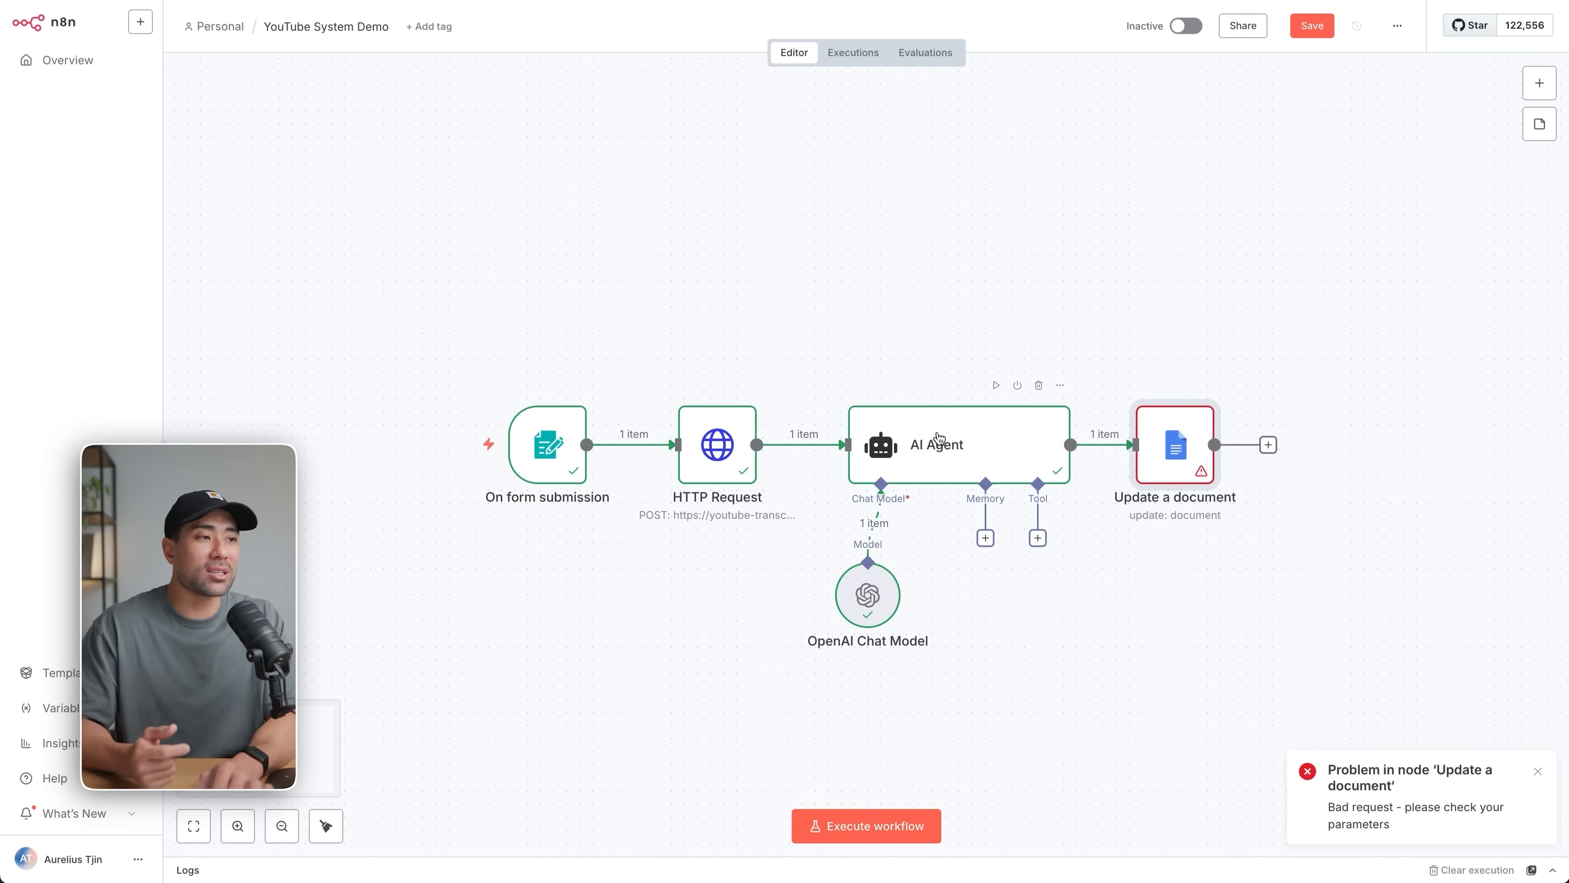
# Extend the AI Agent's prompt with "based on" followed by the HTTP Request's data field, {{ $json.data }}.
pyautogui.doubleClick(939, 438)
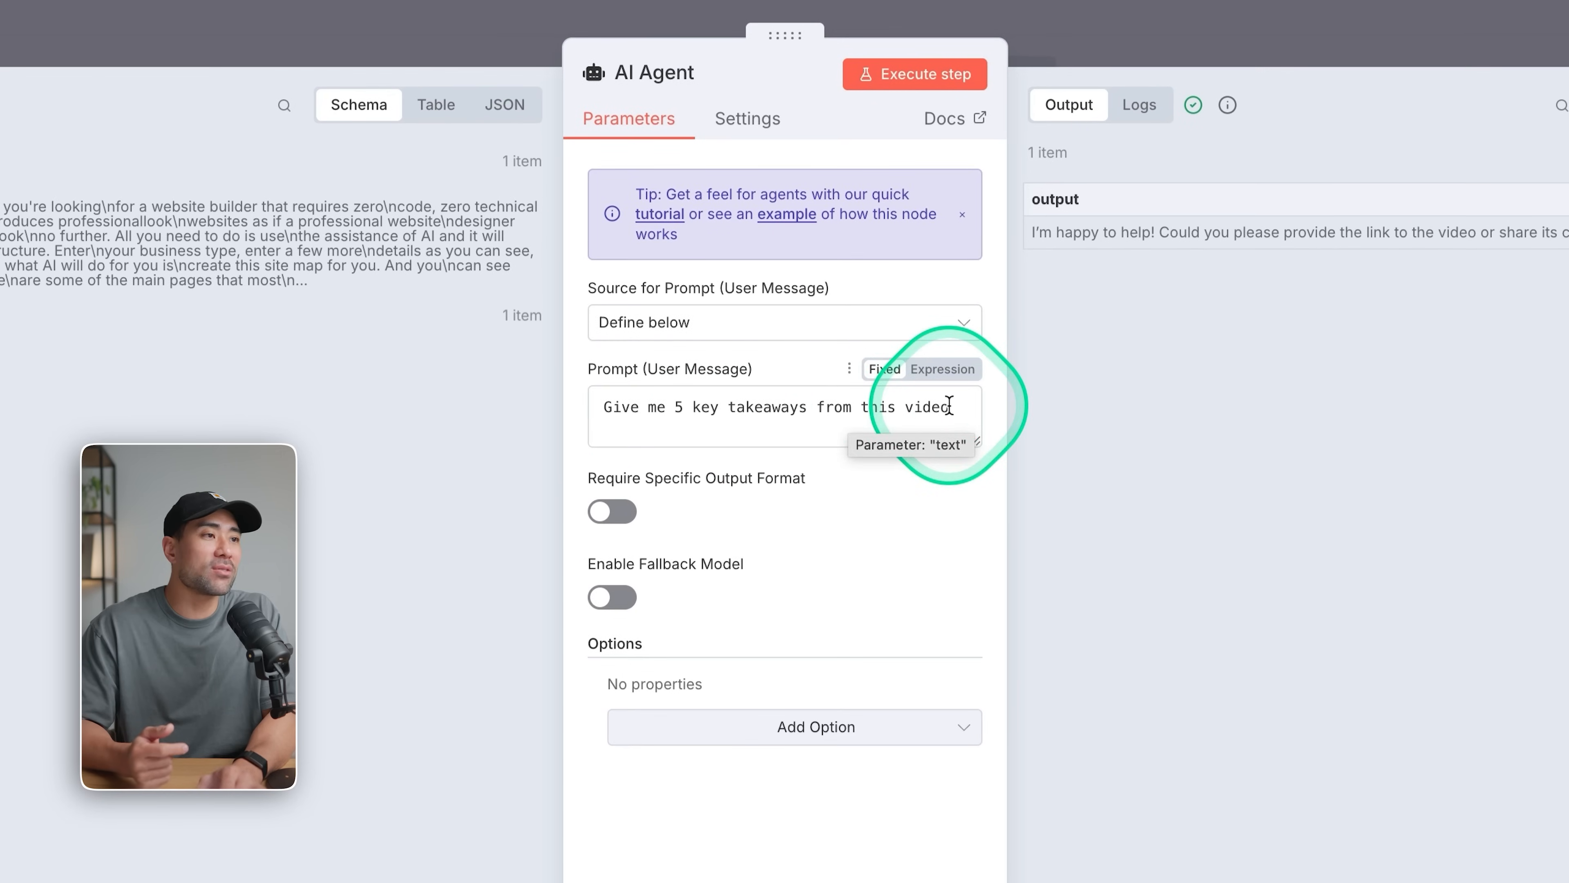
pyautogui.write('based on')
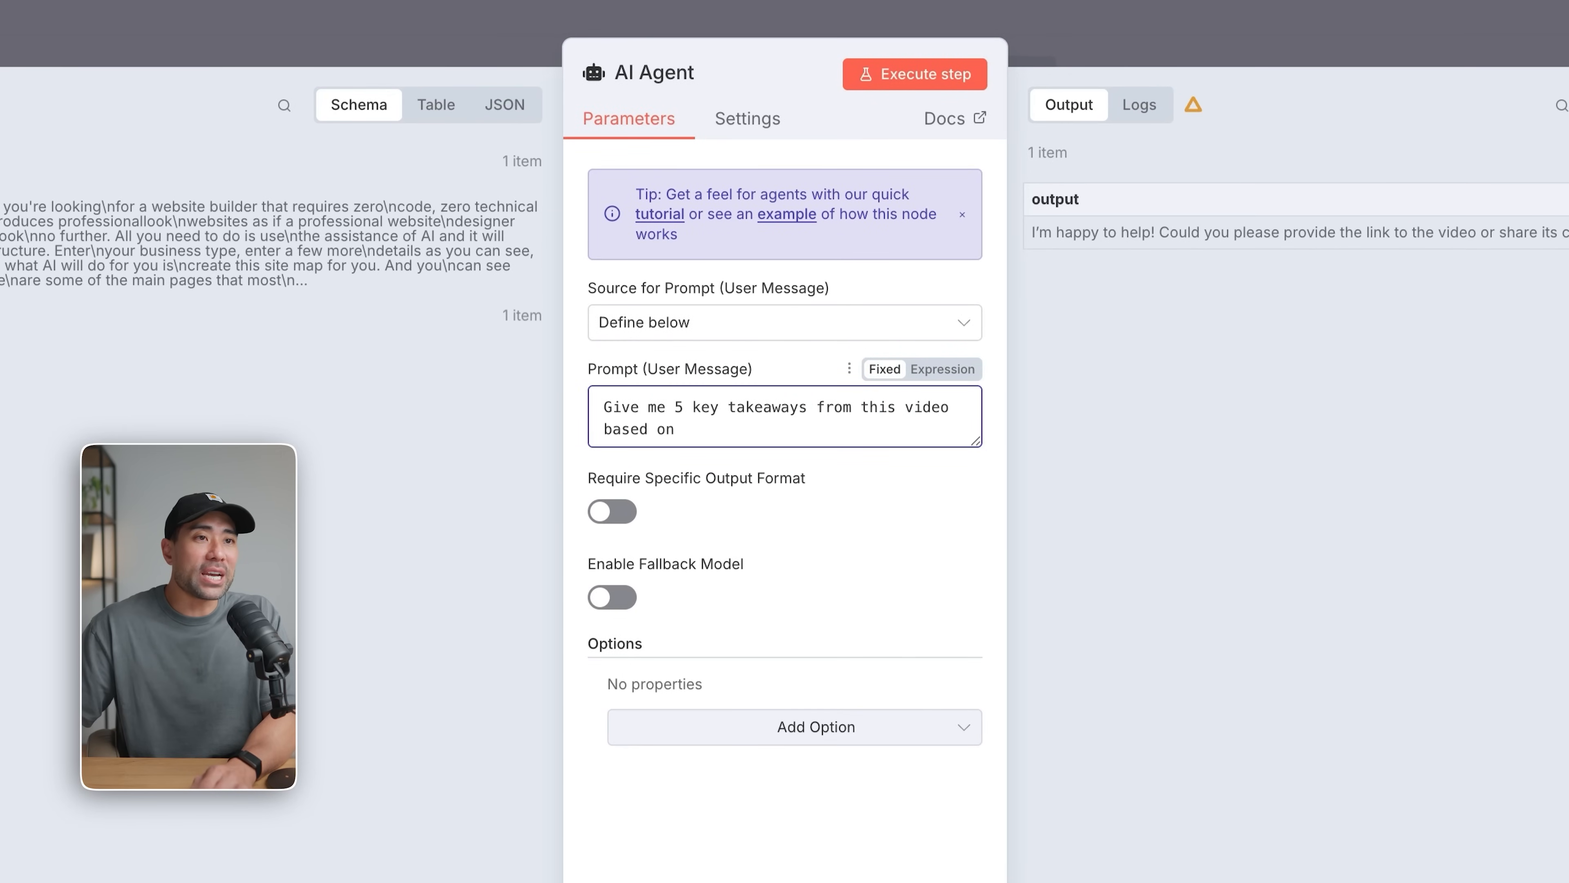
pyautogui.moveTo(24, 186); pyautogui.dragTo(717, 428)
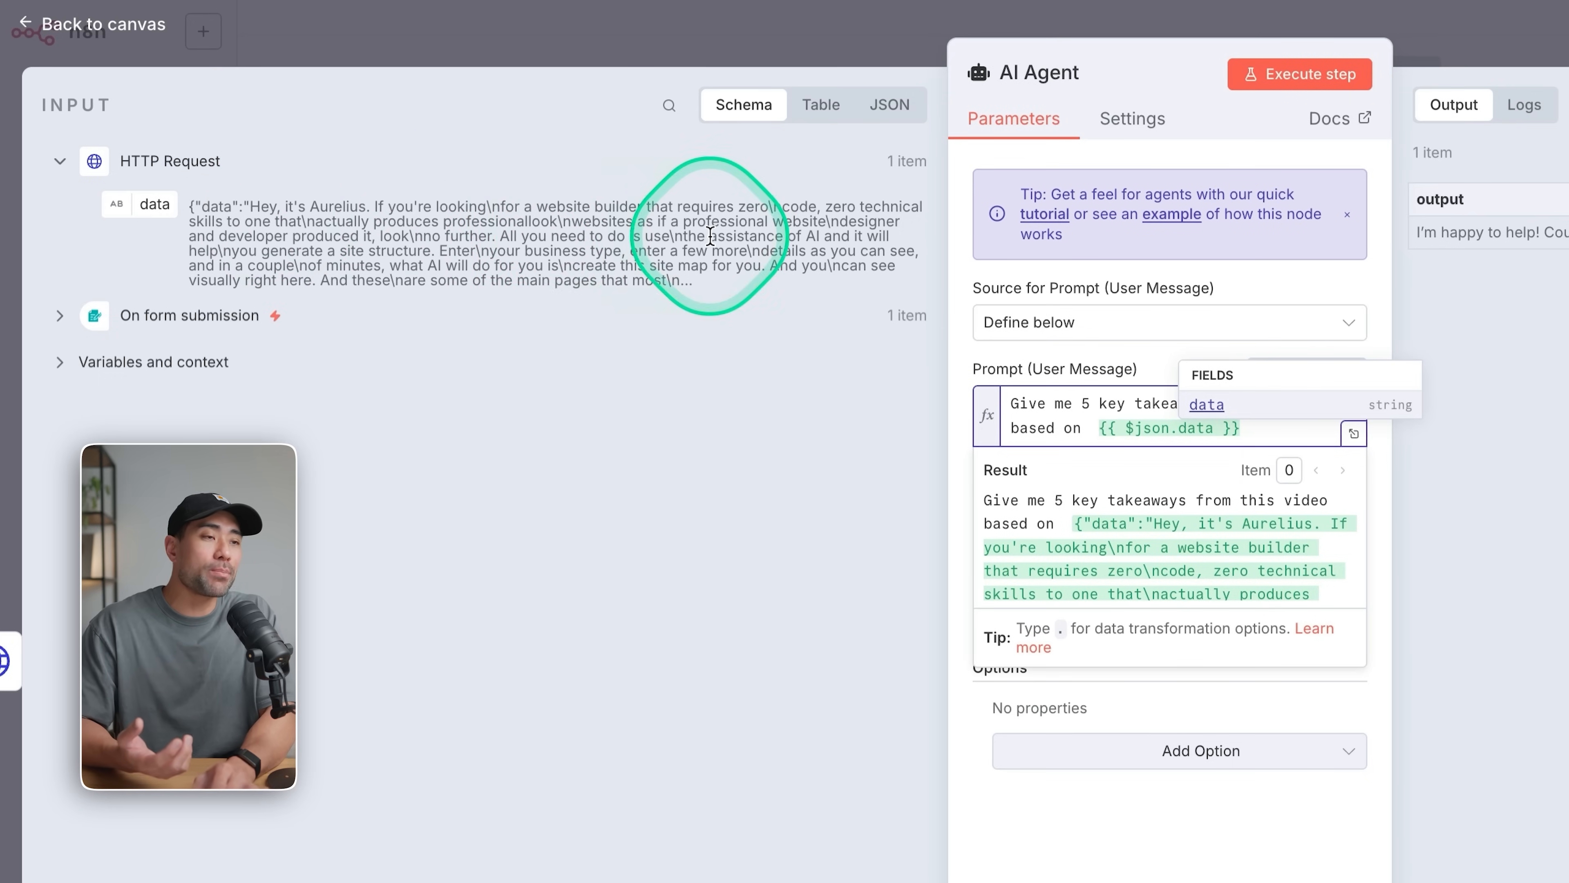
pyautogui.click(1182, 871)
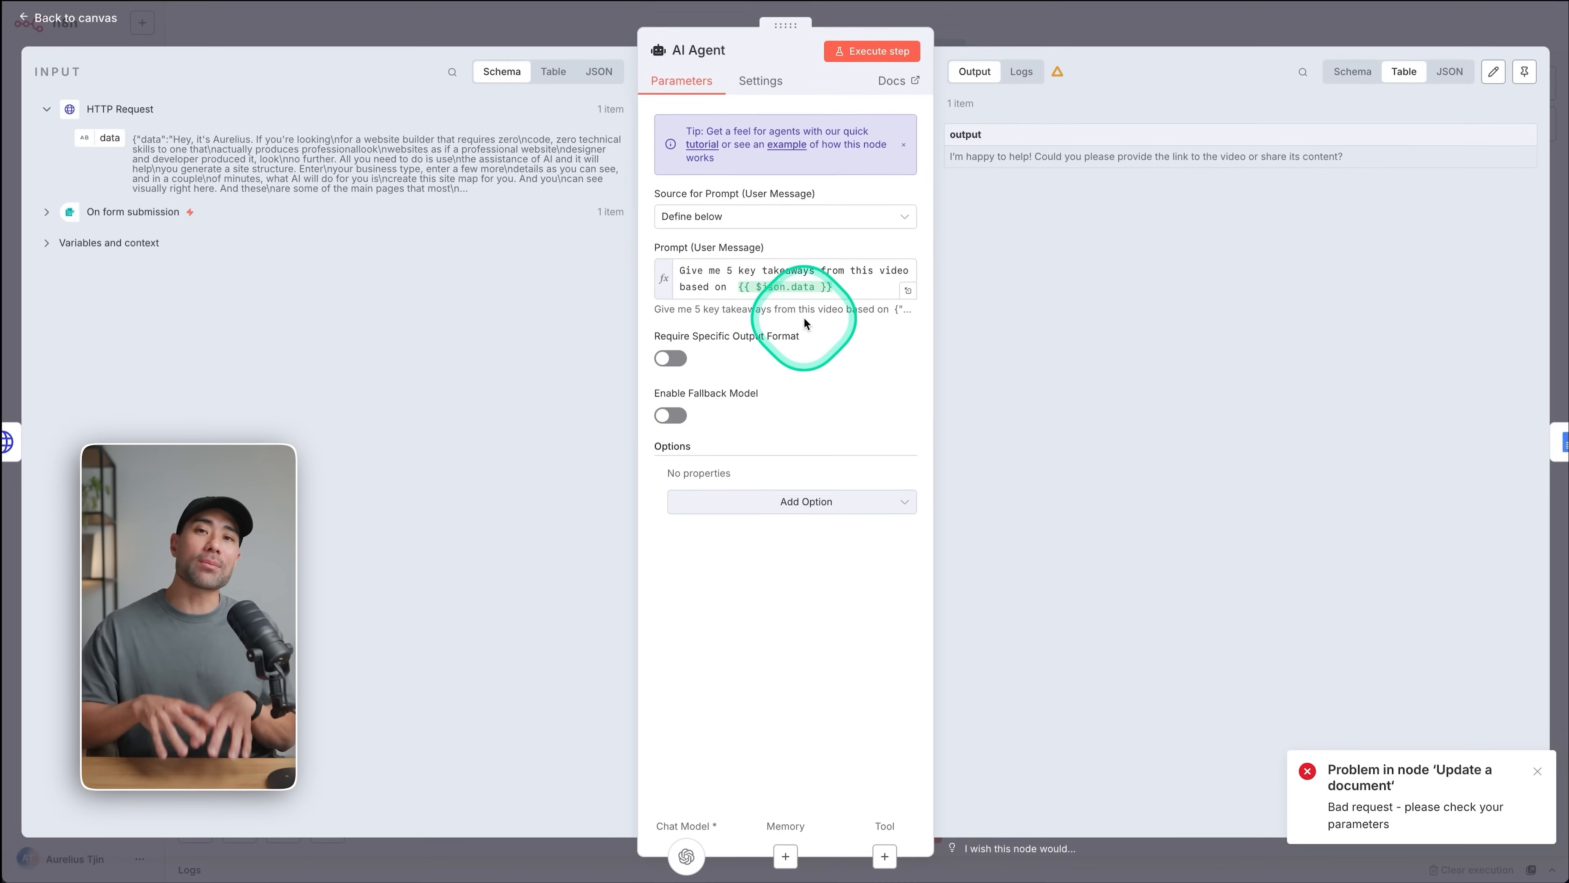
pyautogui.click(1078, 18)
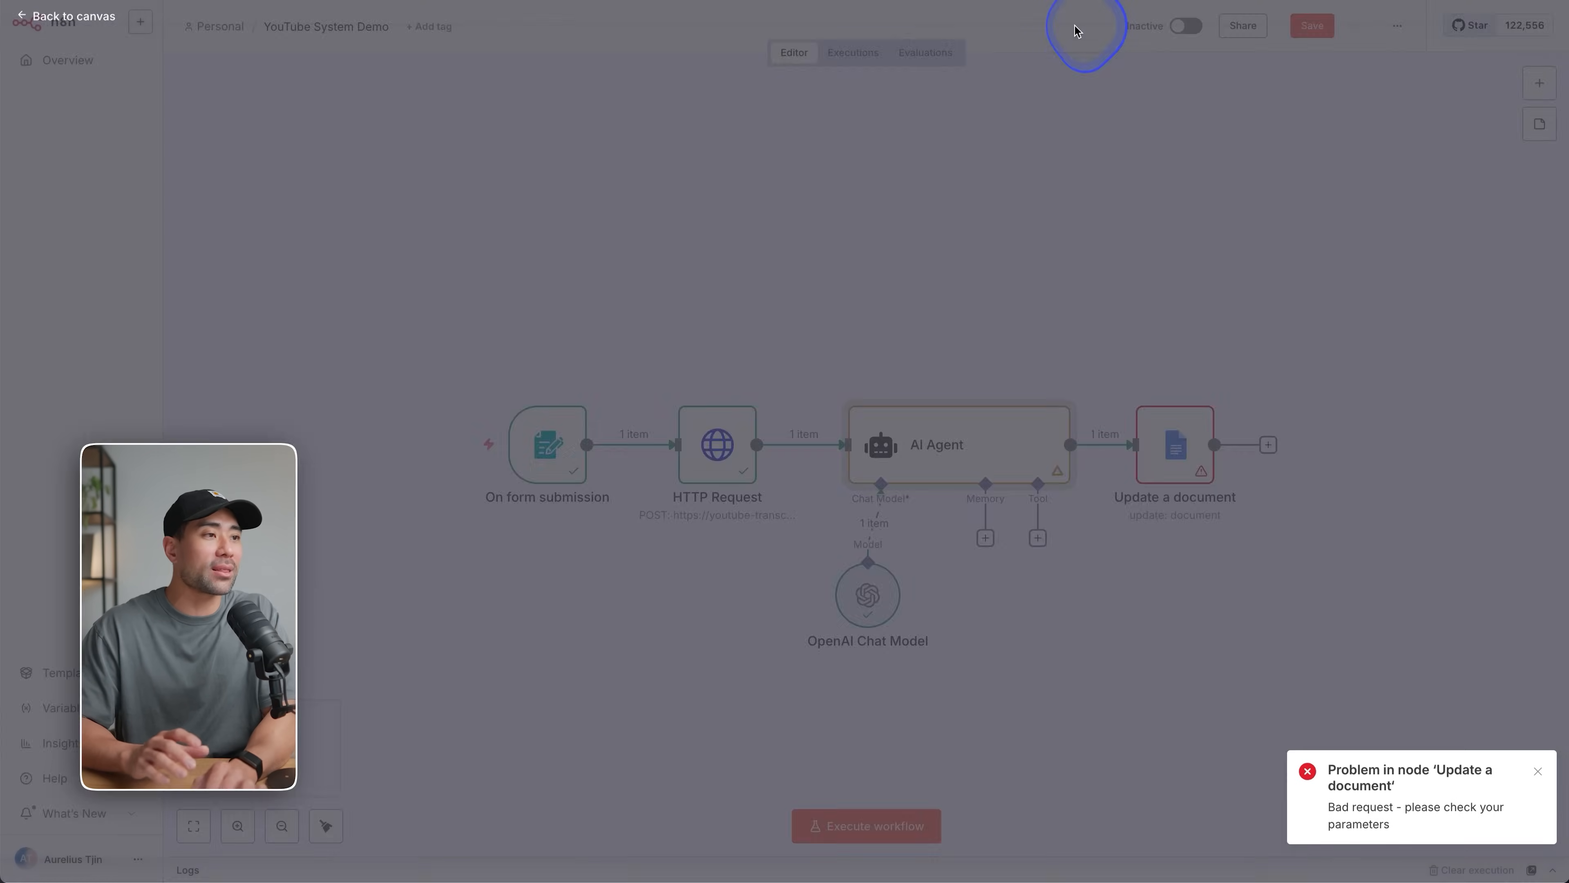
# Execute the workflow again through the form and look through the text in the Google Doc.
pyautogui.click(872, 835)
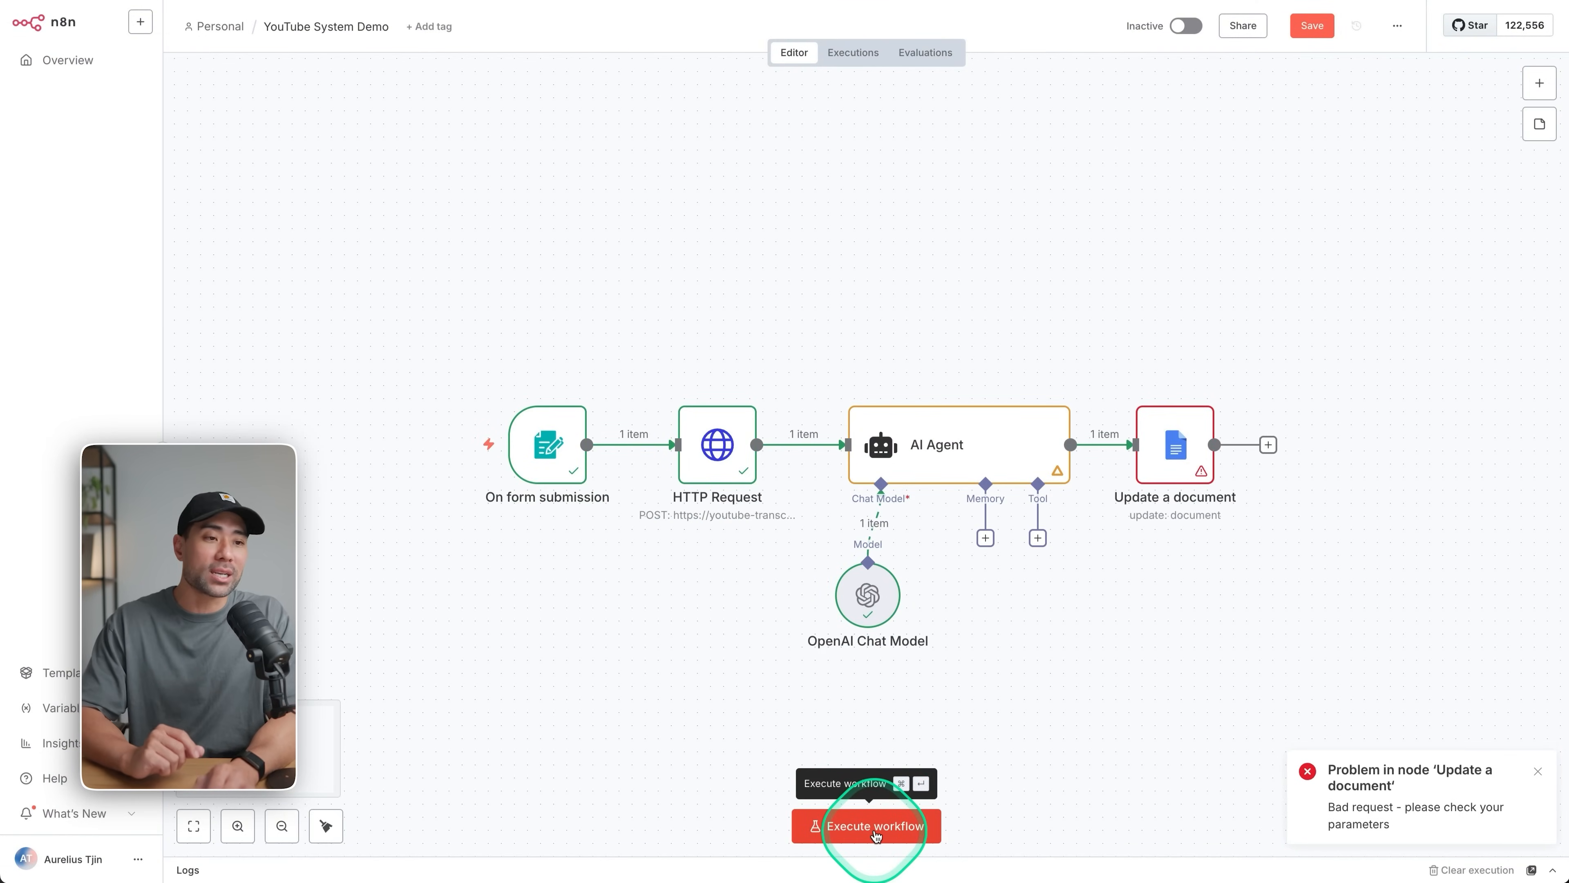
pyautogui.click(737, 333)
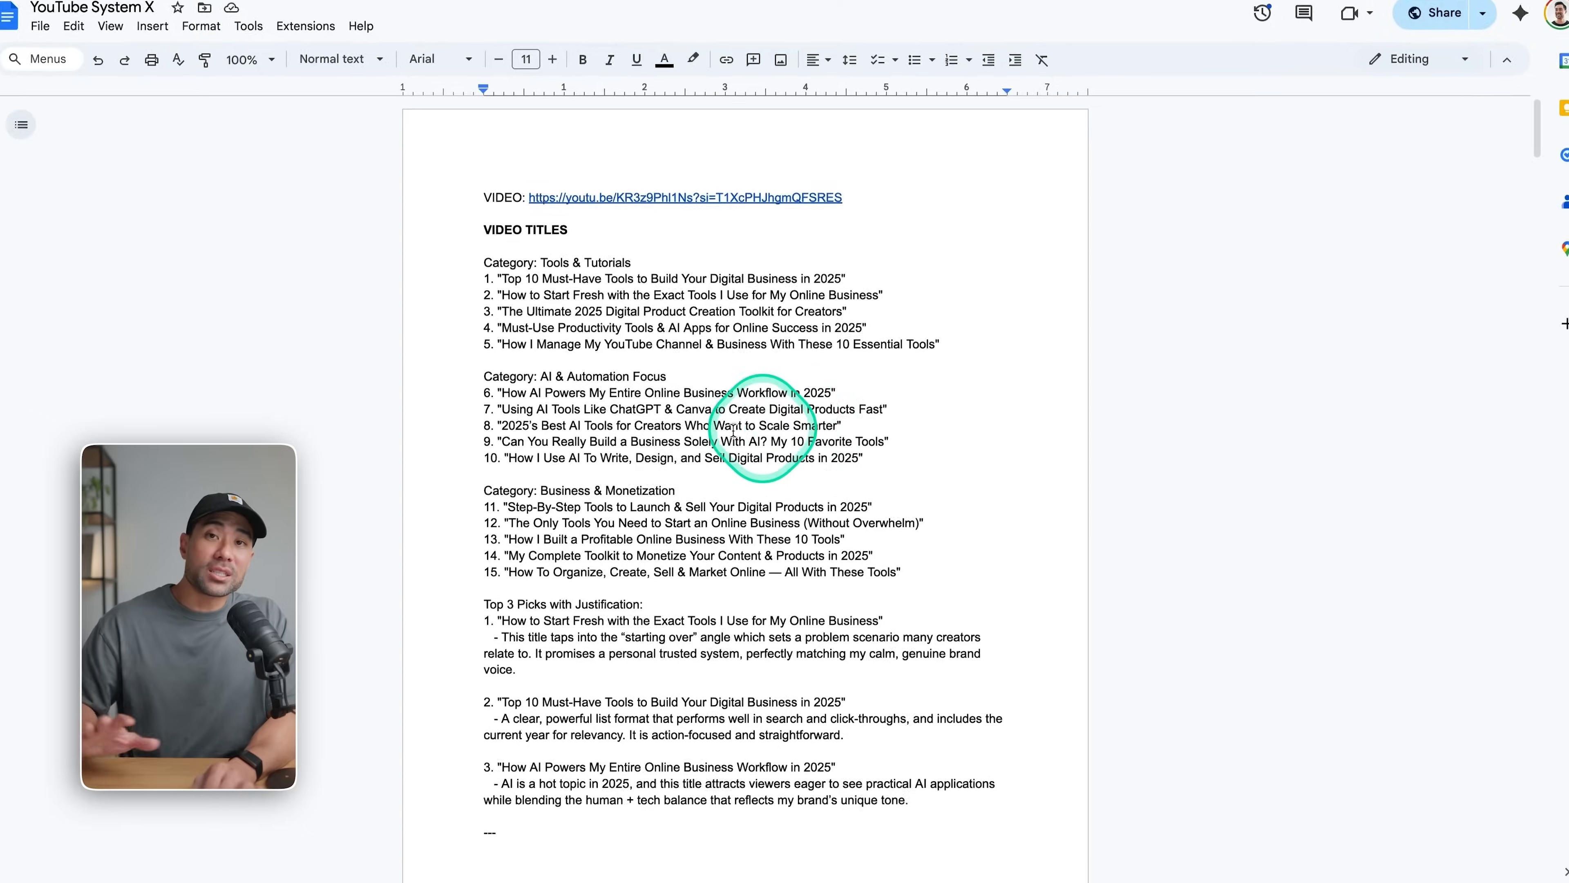
pyautogui.scroll(-20, 734, 430)
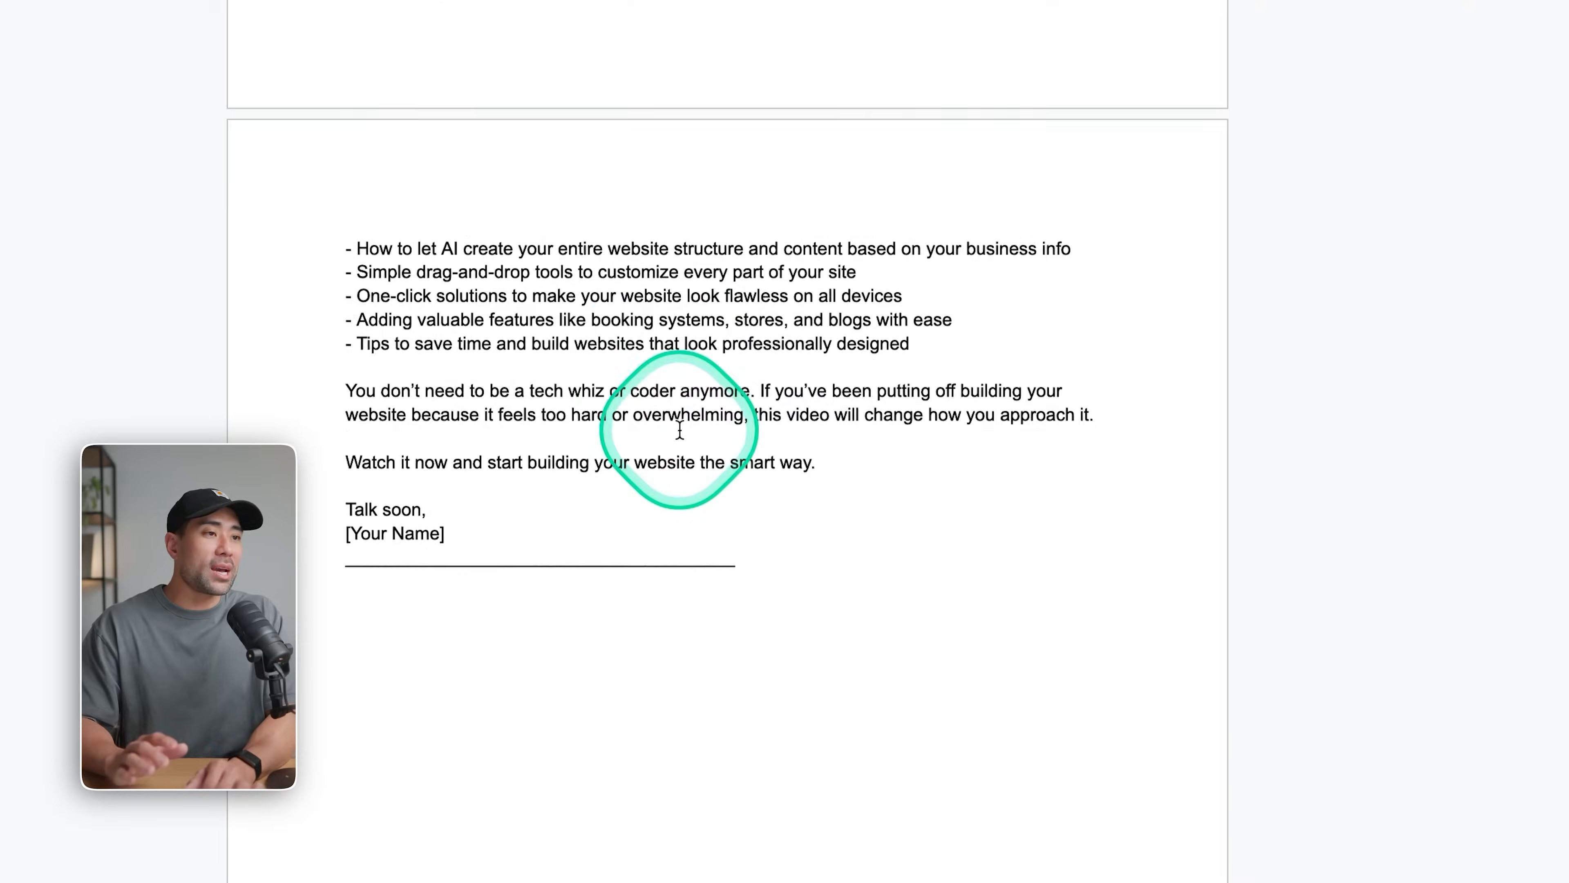
pyautogui.scroll(-20, 679, 429)
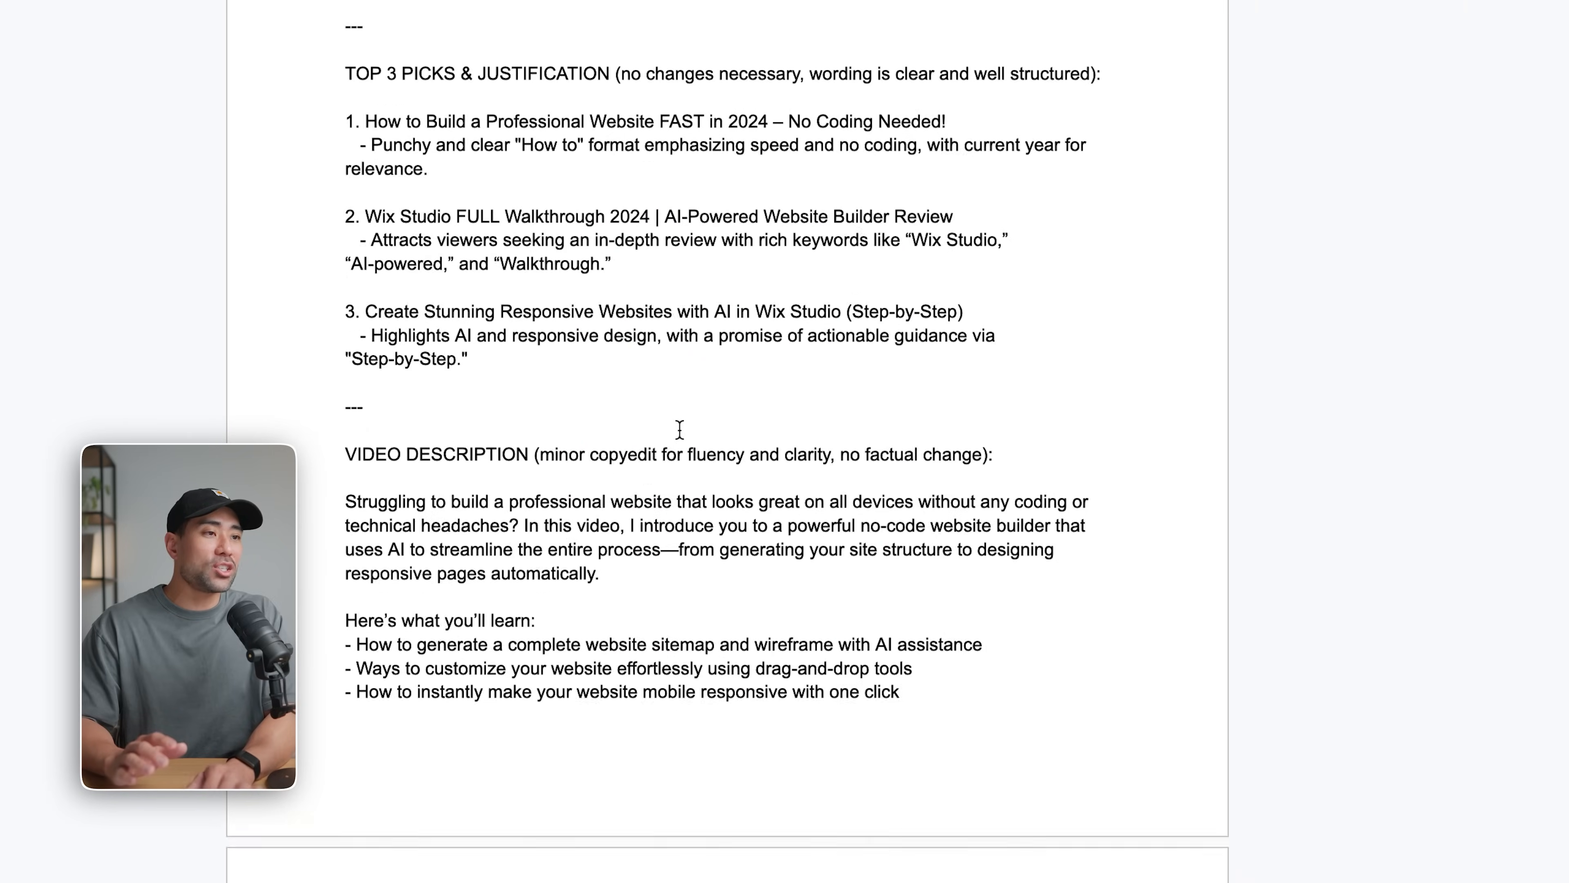
pyautogui.scroll(7, 679, 430)
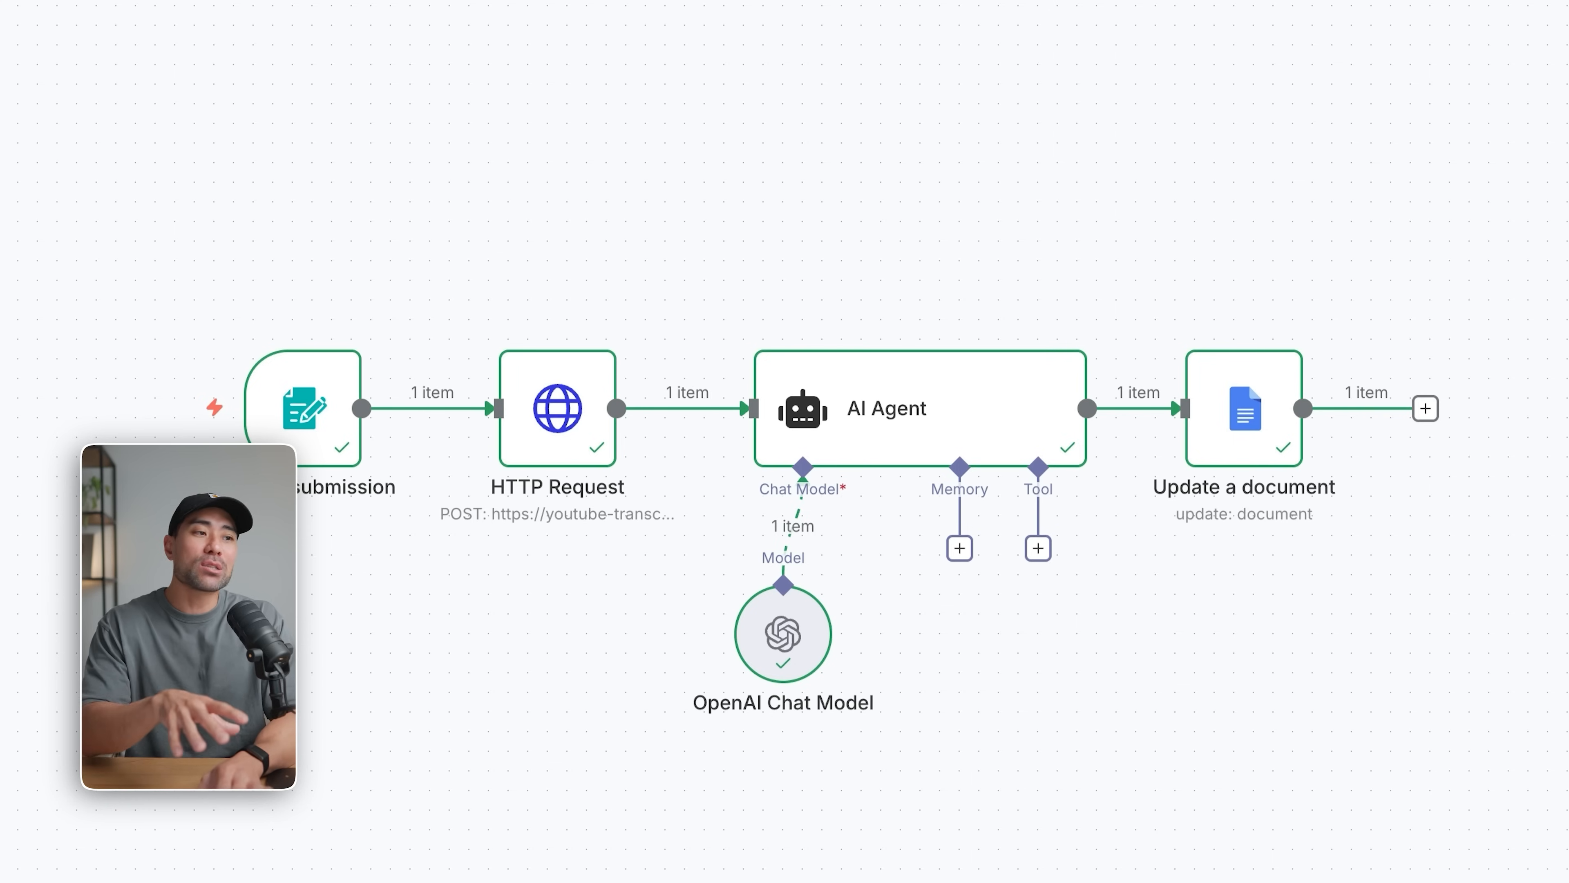
# Add a System Message option to the AI Agent and select its default text "You are a helpful assistant".
pyautogui.click(844, 421)
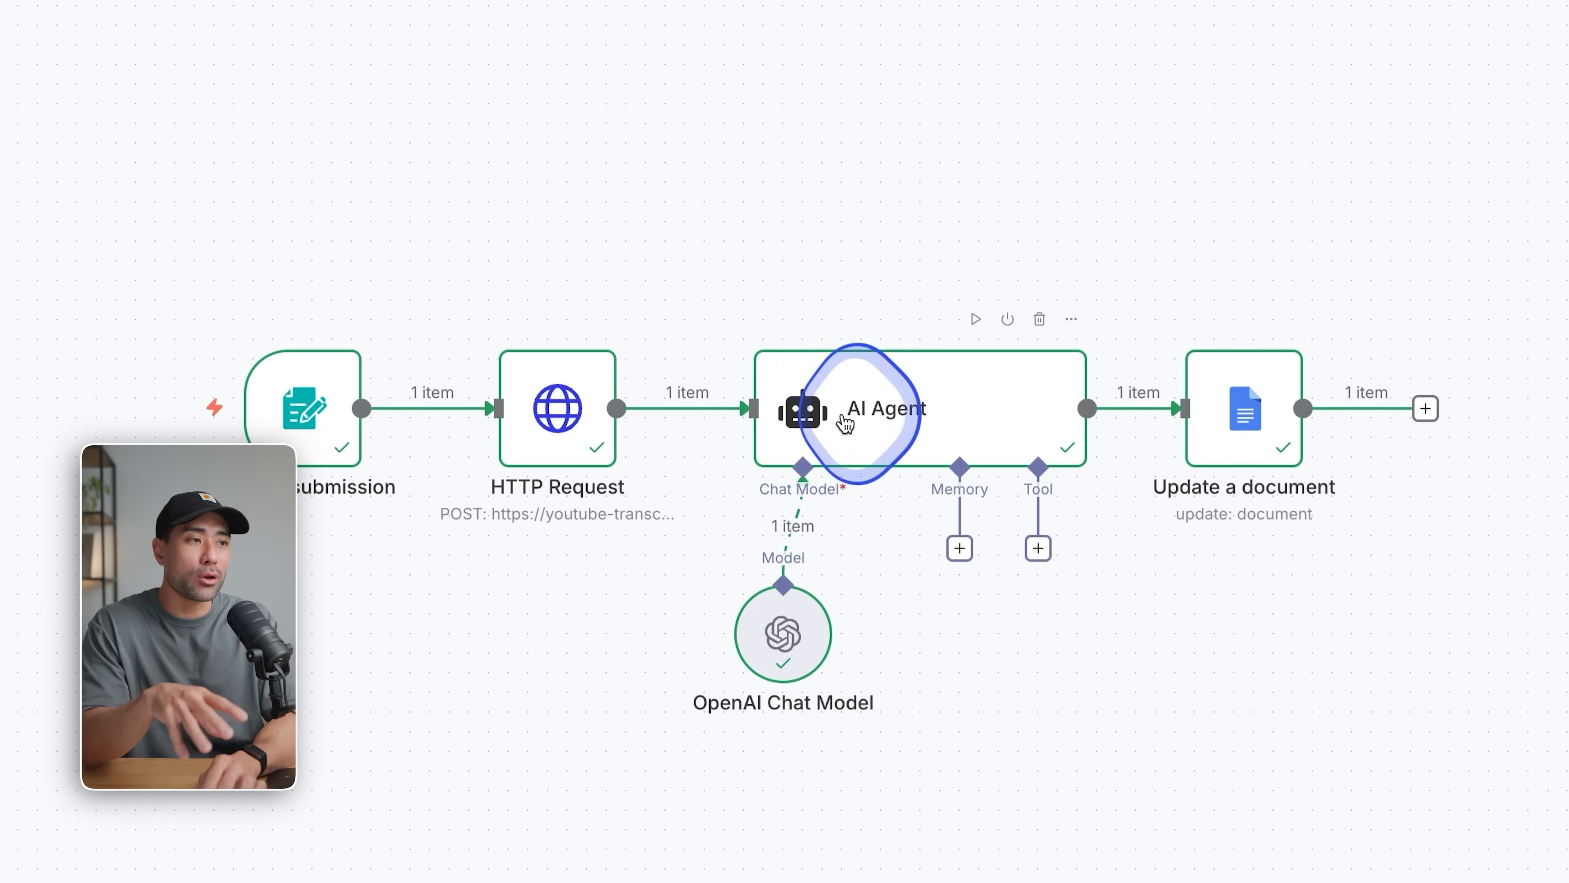
pyautogui.doubleClick(844, 415)
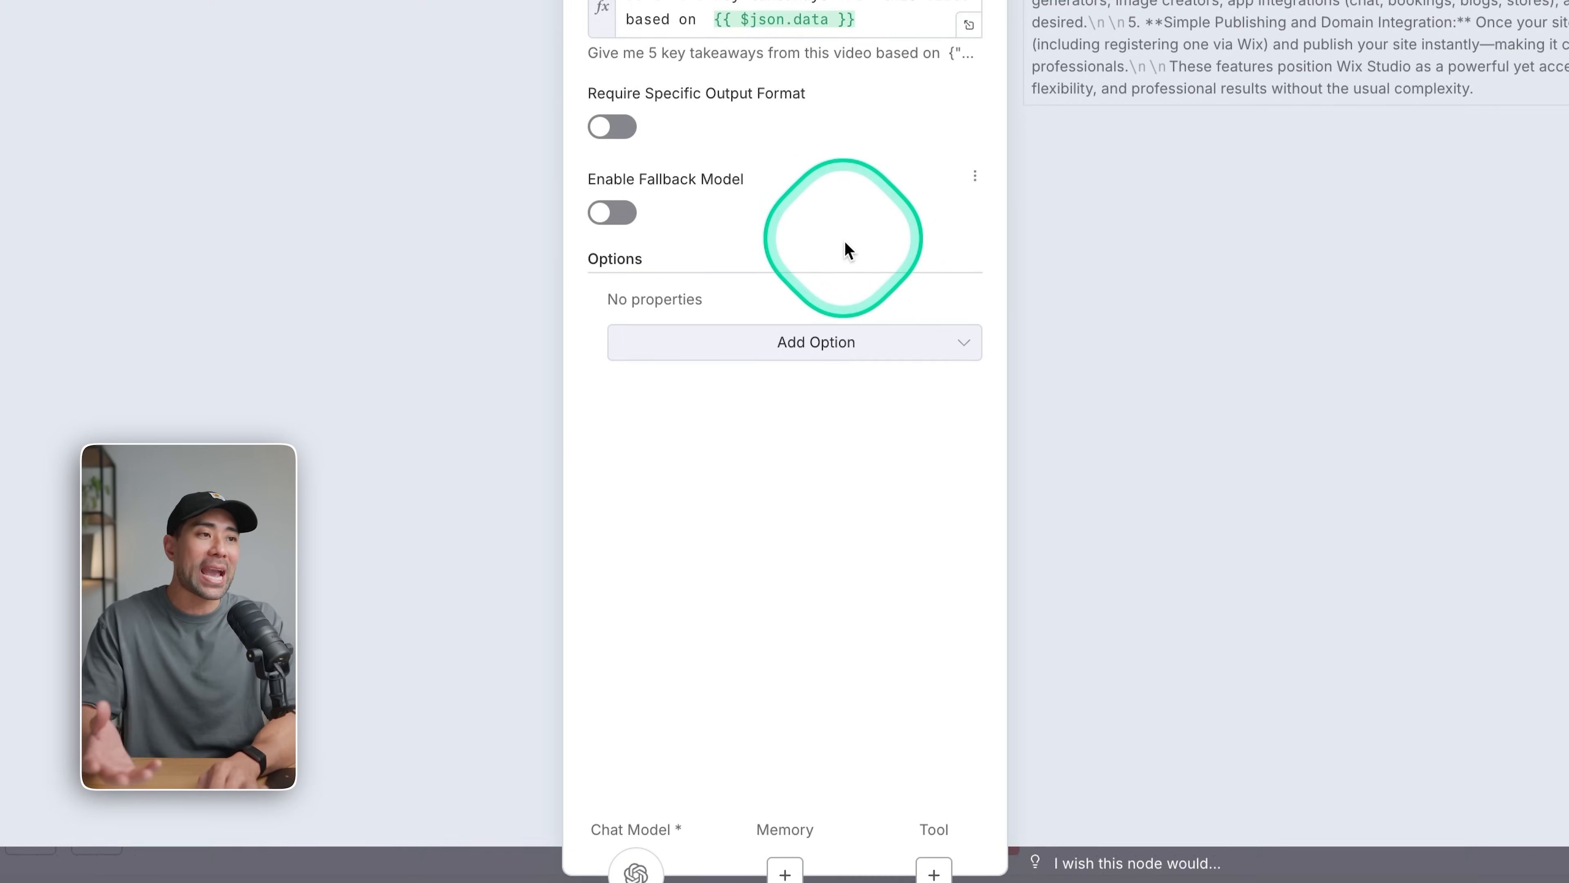
pyautogui.click(795, 347)
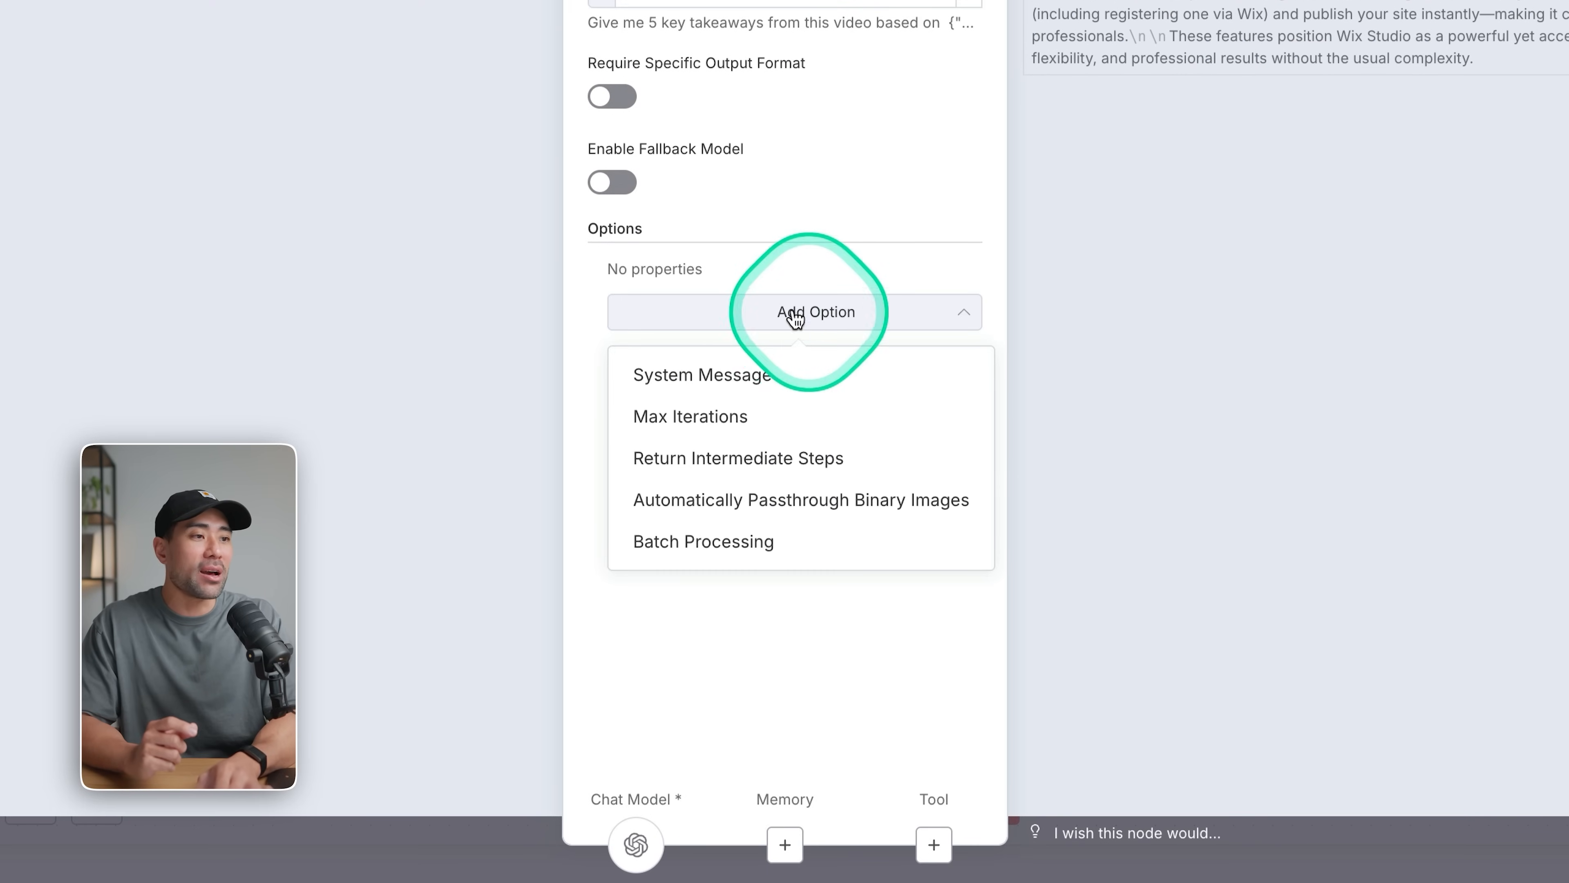
pyautogui.click(721, 377)
pyautogui.tripleClick(864, 335)
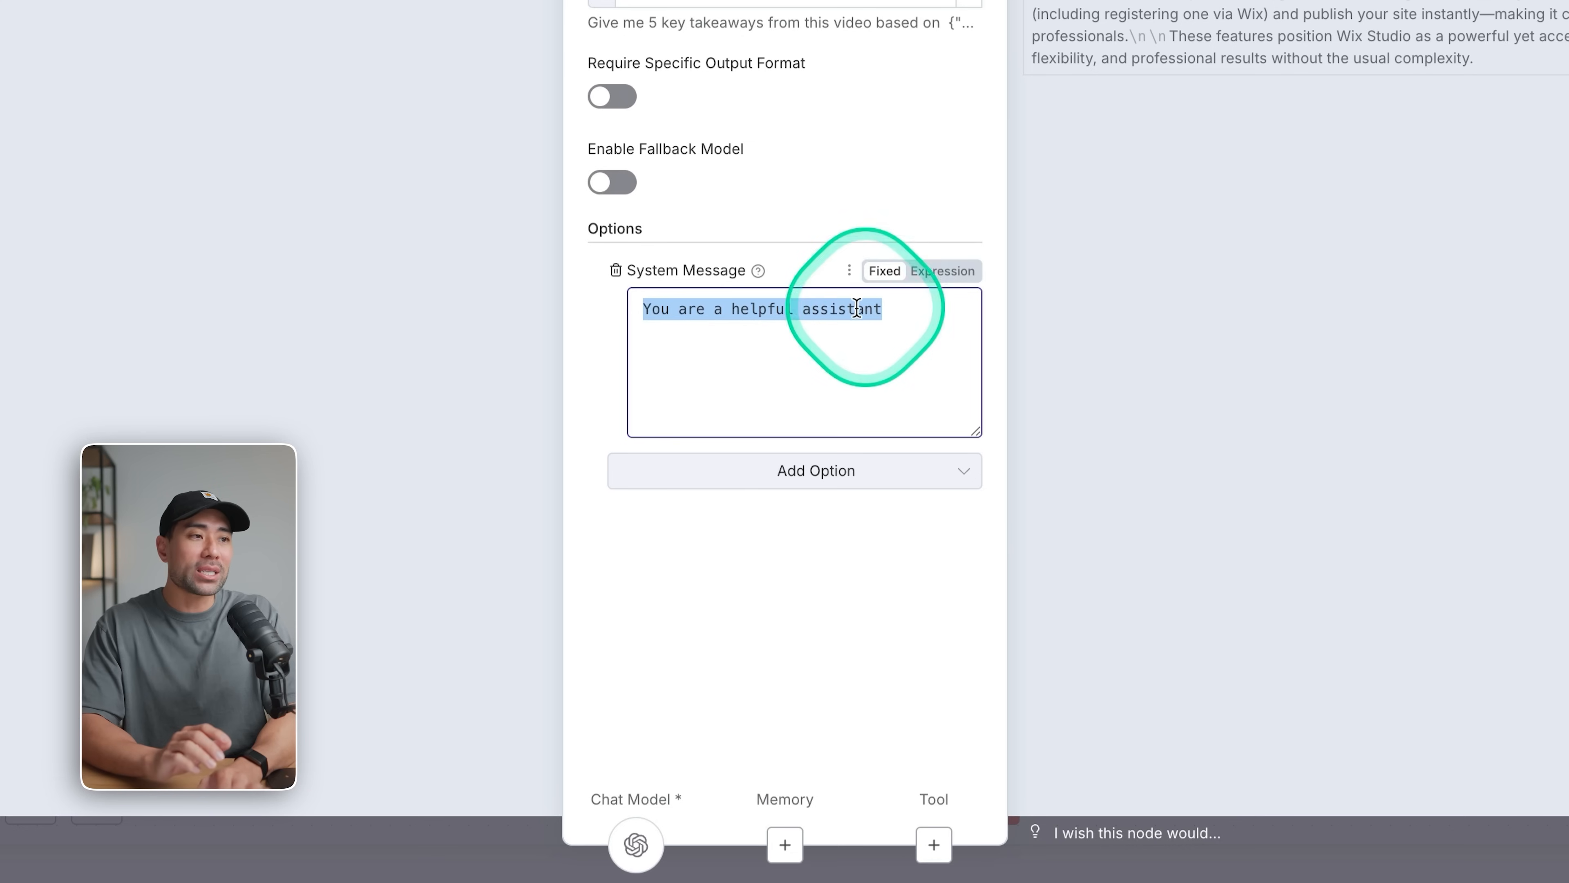
pyautogui.moveTo(758, 273)
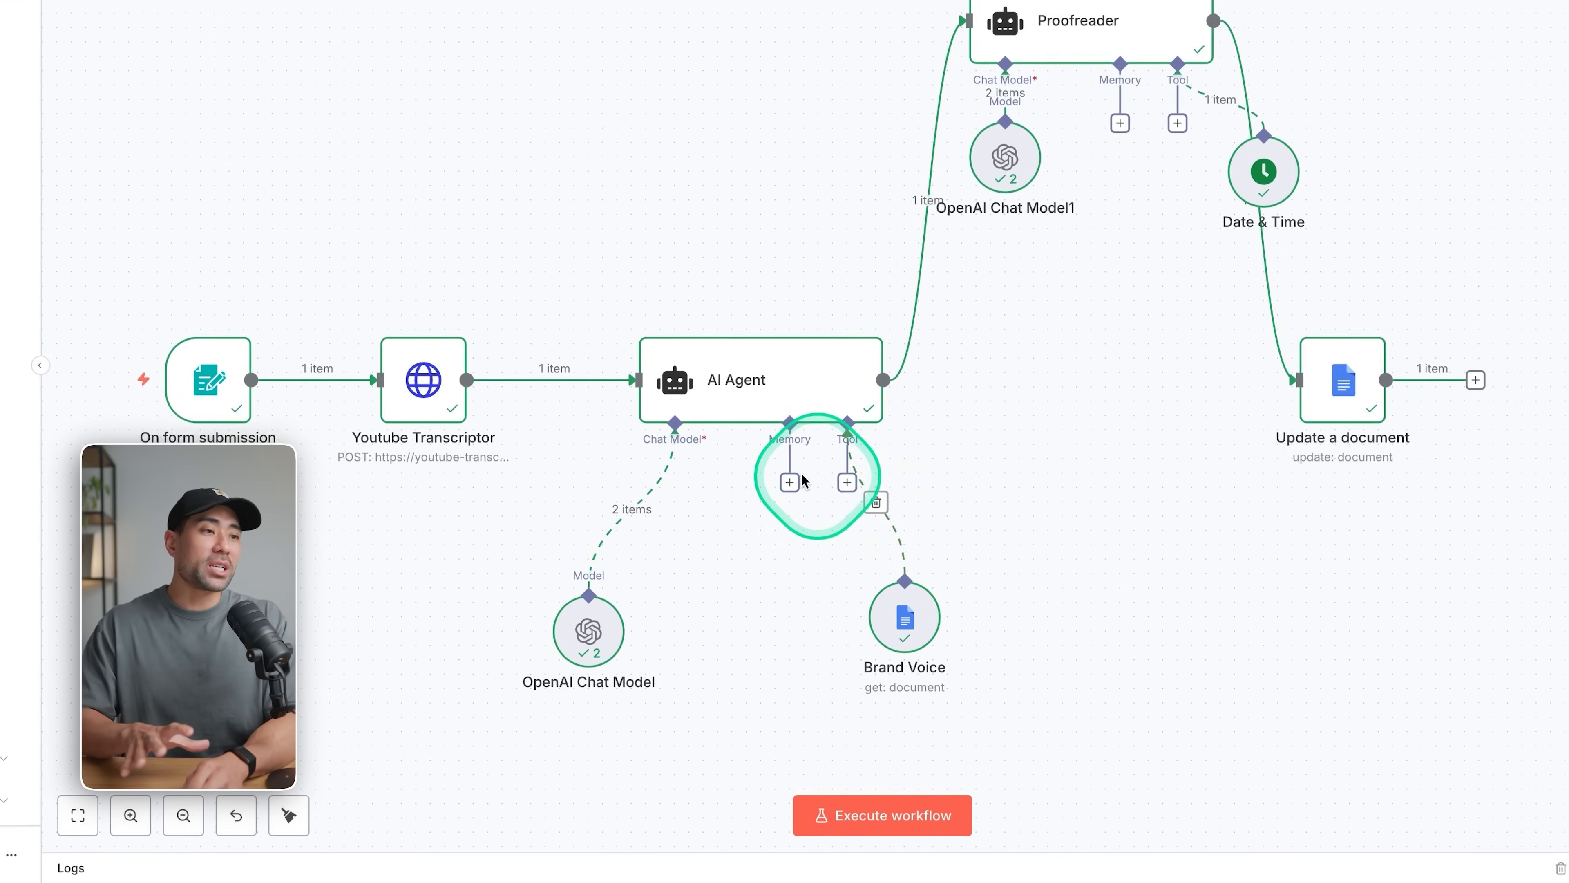
# Examine the full prompt and system message of the AI Agent in the workflow that has the Proofreader and Brand Voice nodes.
pyautogui.click(762, 471)
pyautogui.doubleClick(761, 471)
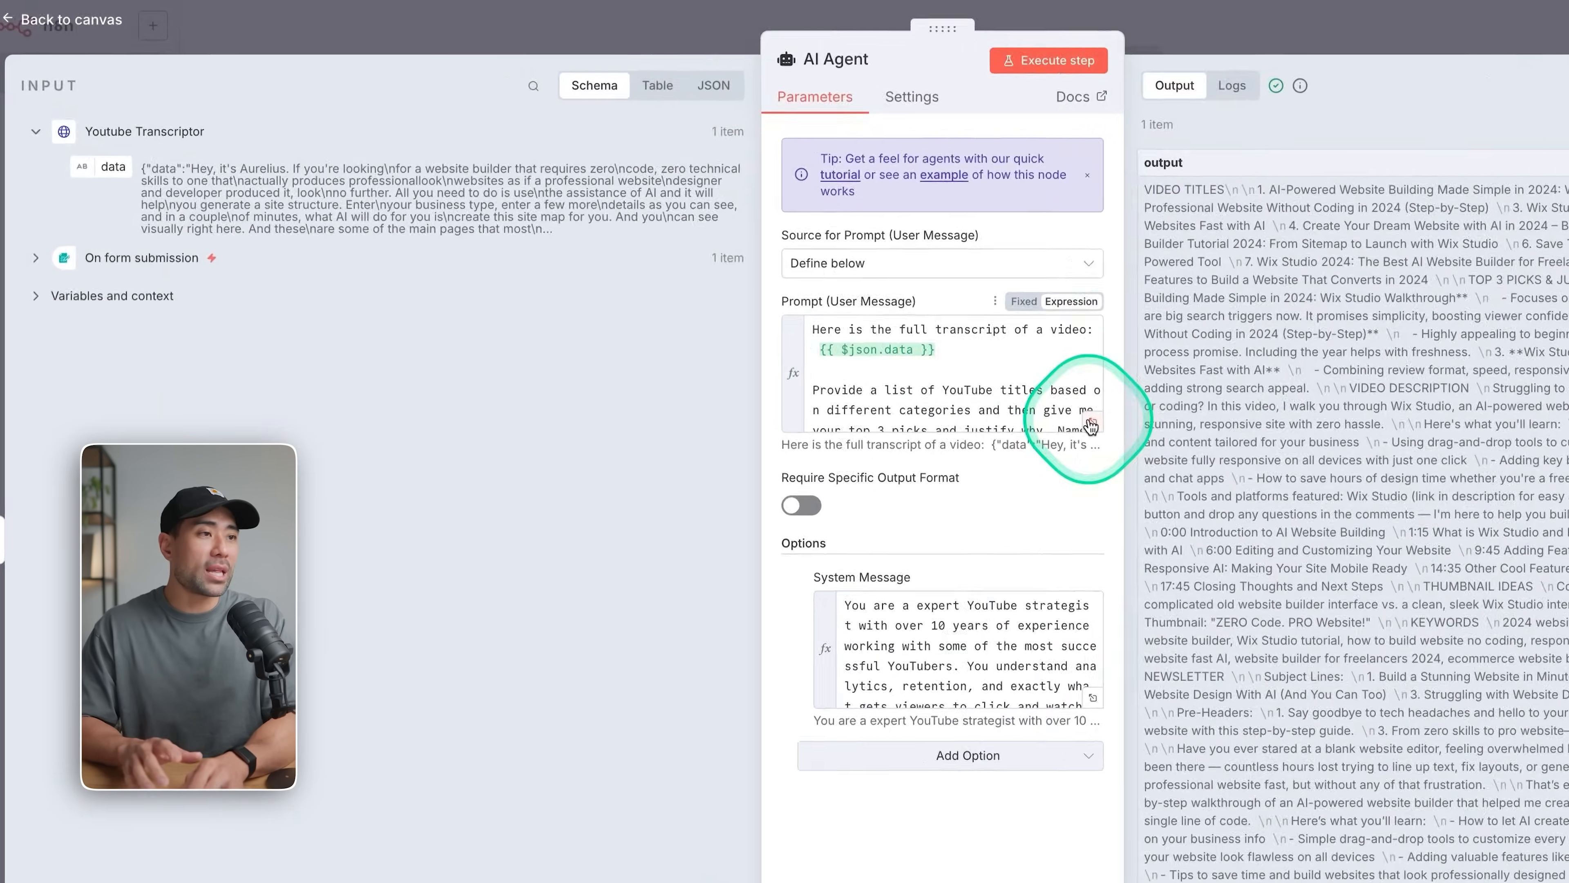
pyautogui.click(907, 348)
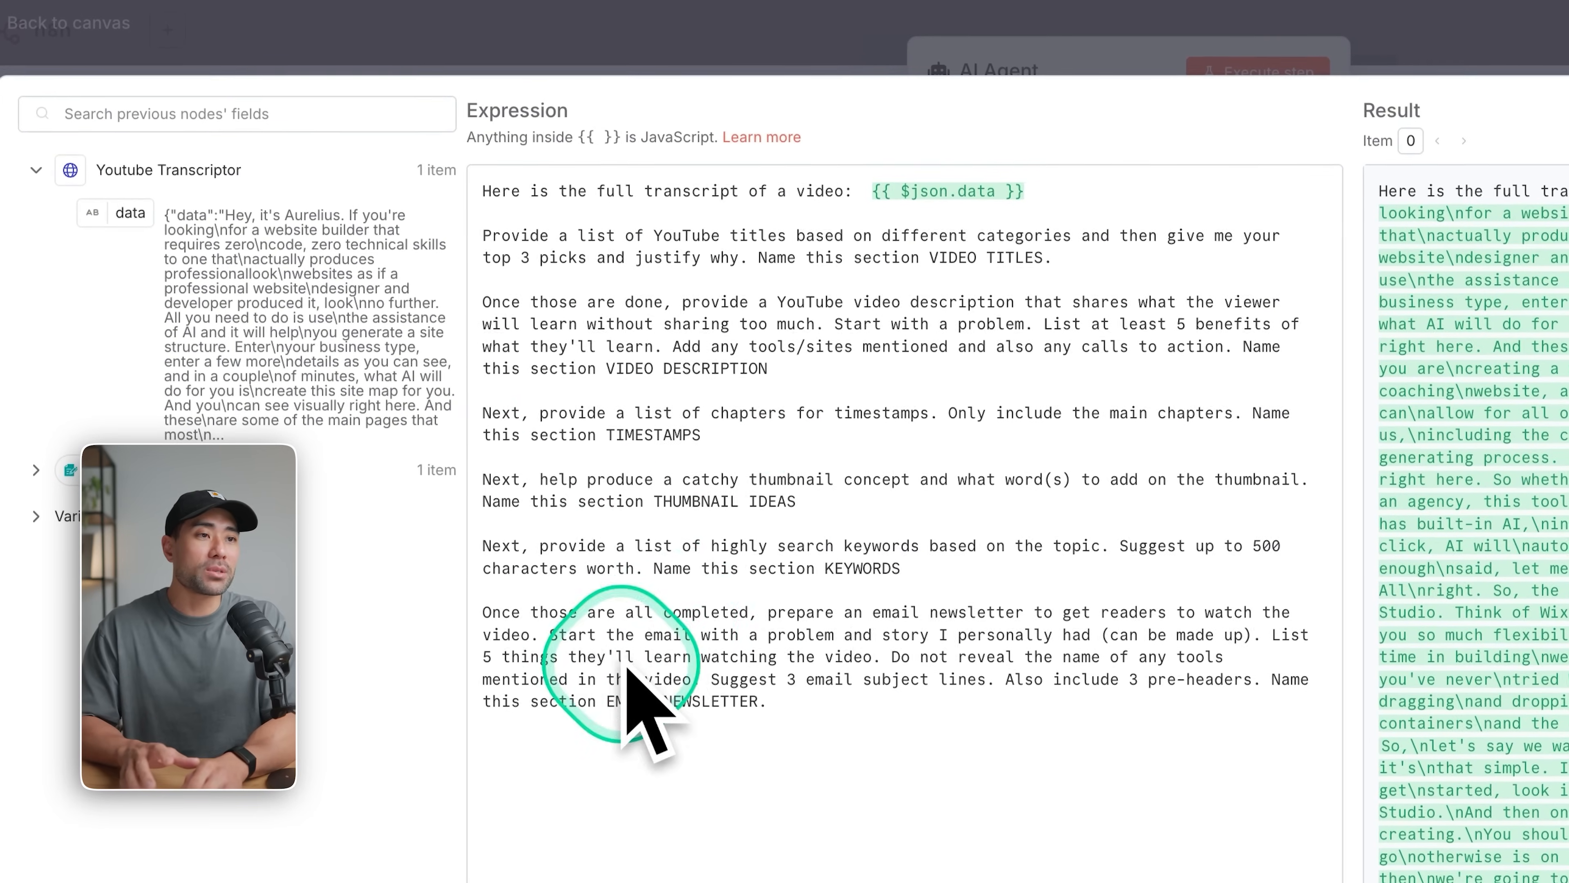
pyautogui.click(624, 281)
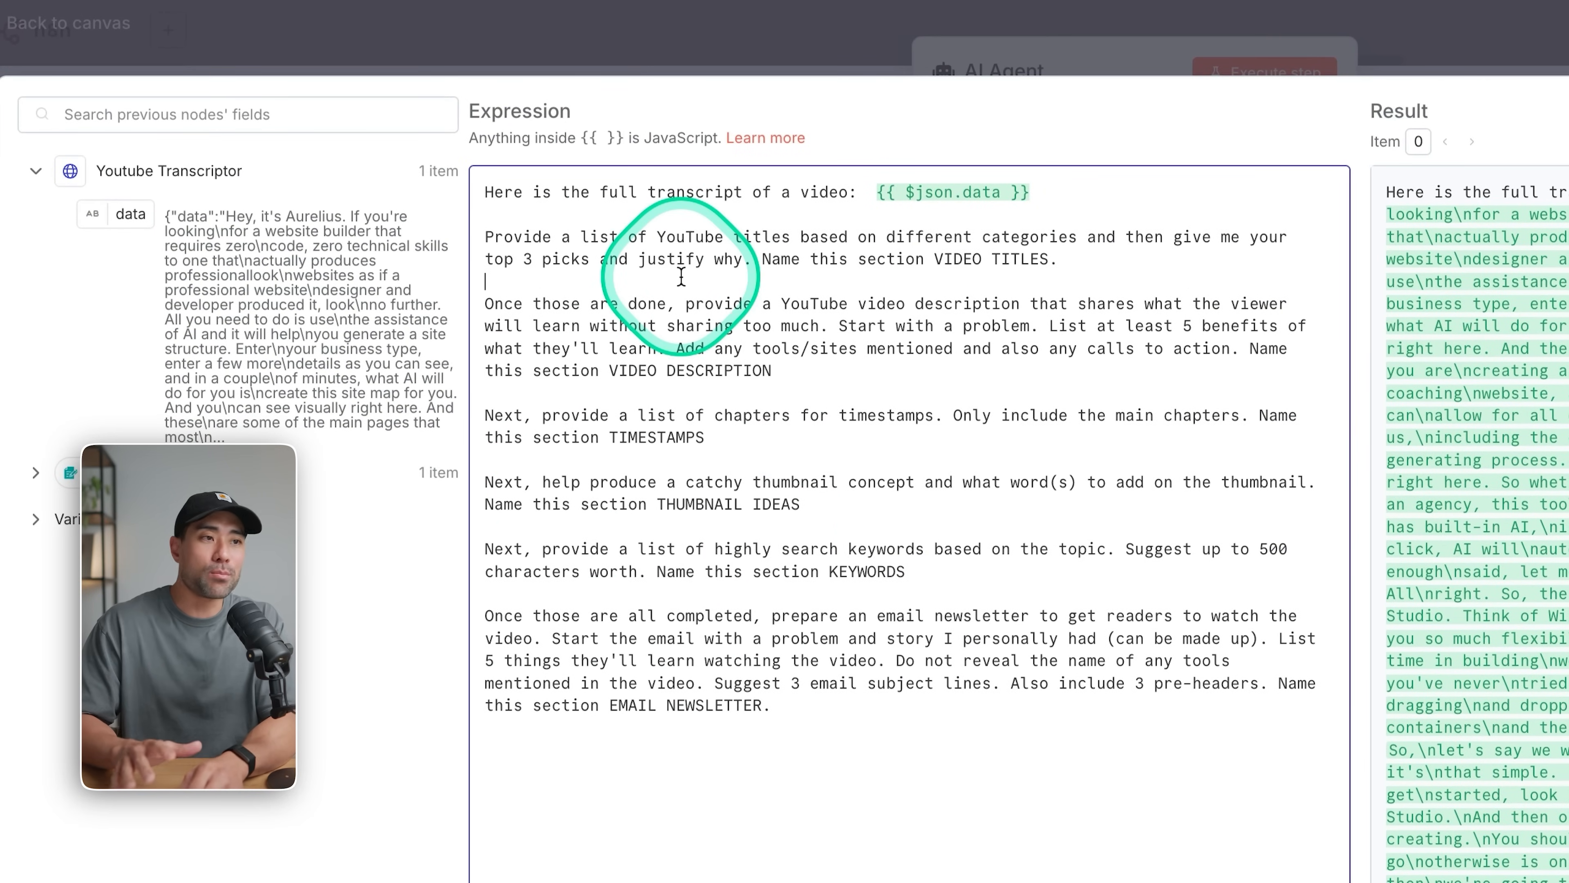
pyautogui.press('Escape')
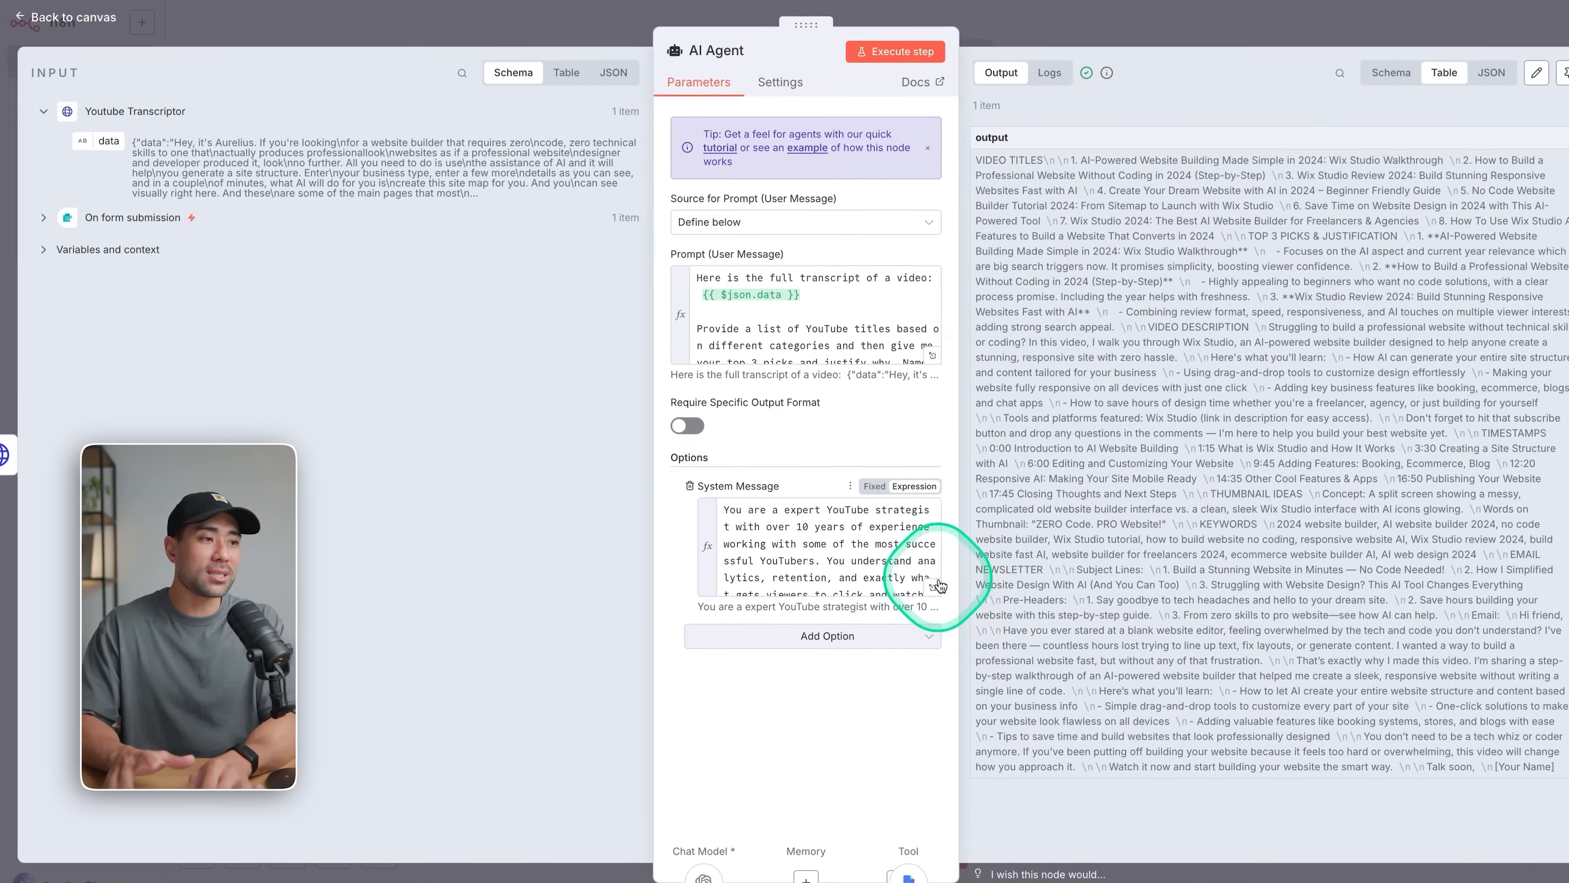
pyautogui.click(911, 573)
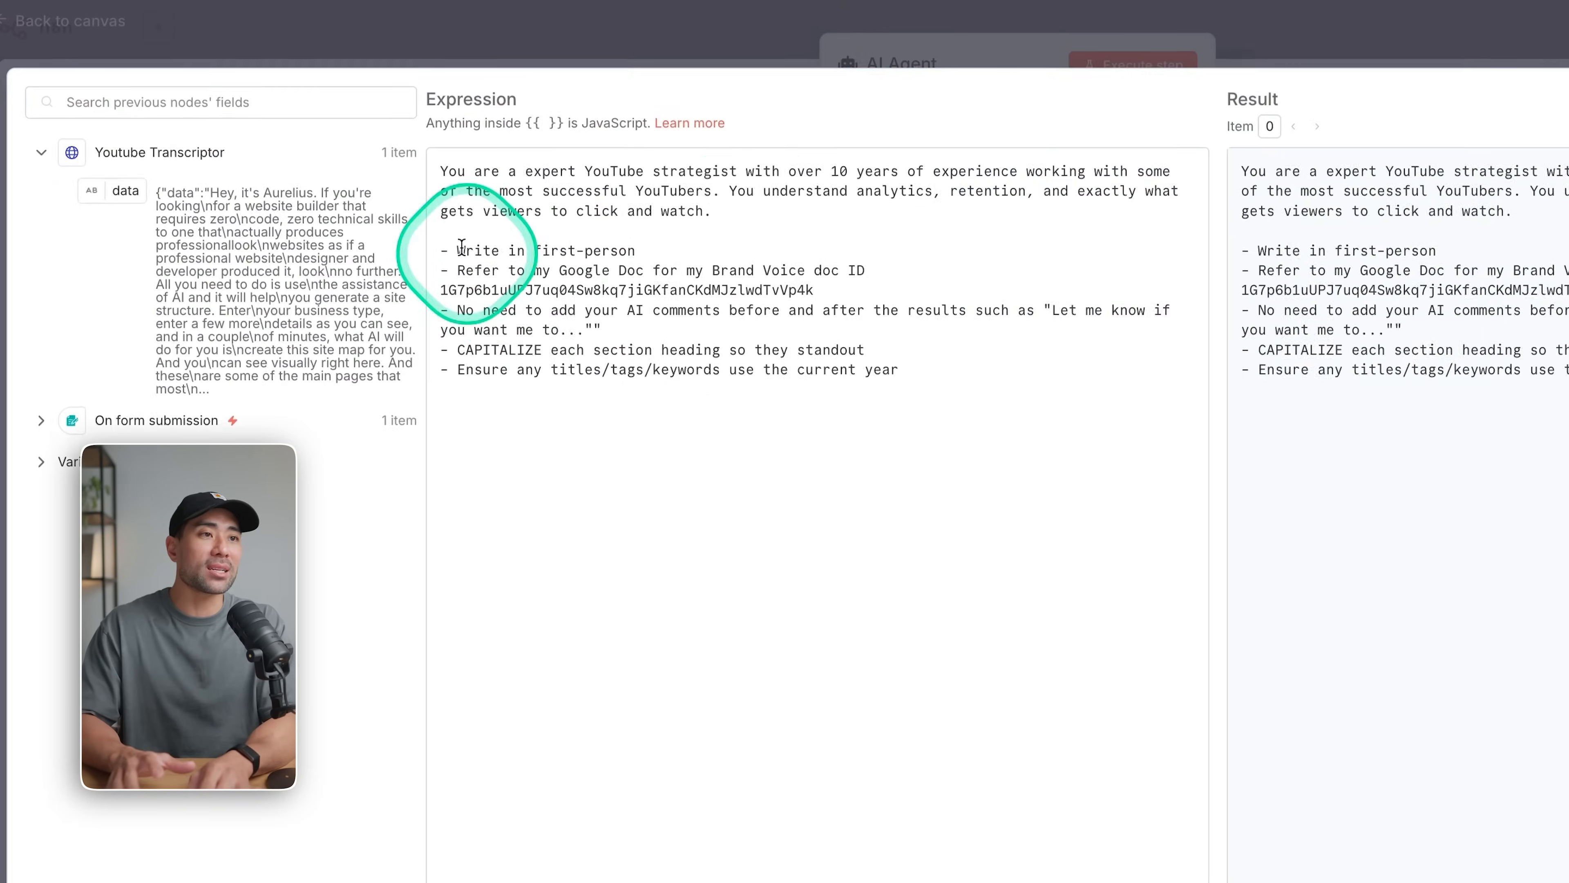